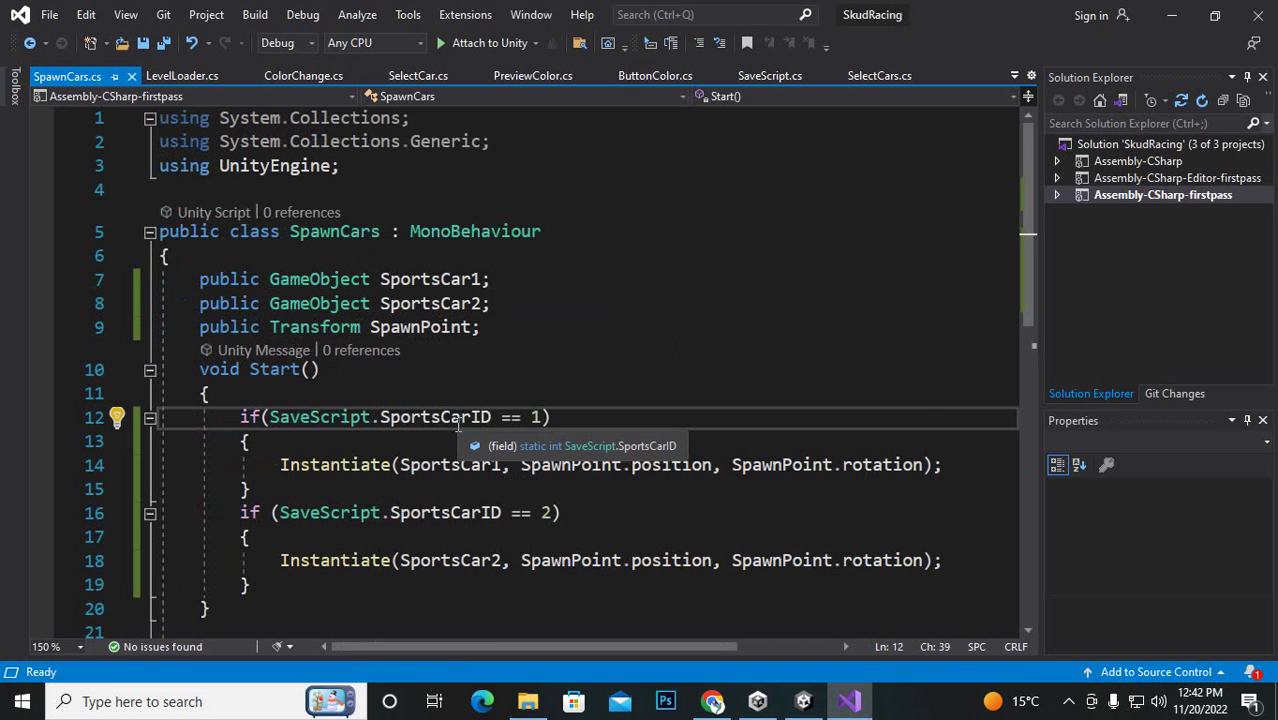
- Review the SpawnCars.cs Instantiate calls that spawn SportsCar1 and SportsCar2
{"action": "scroll", "coordinate": [458, 425], "scroll_direction": "down", "scroll_amount": 1}
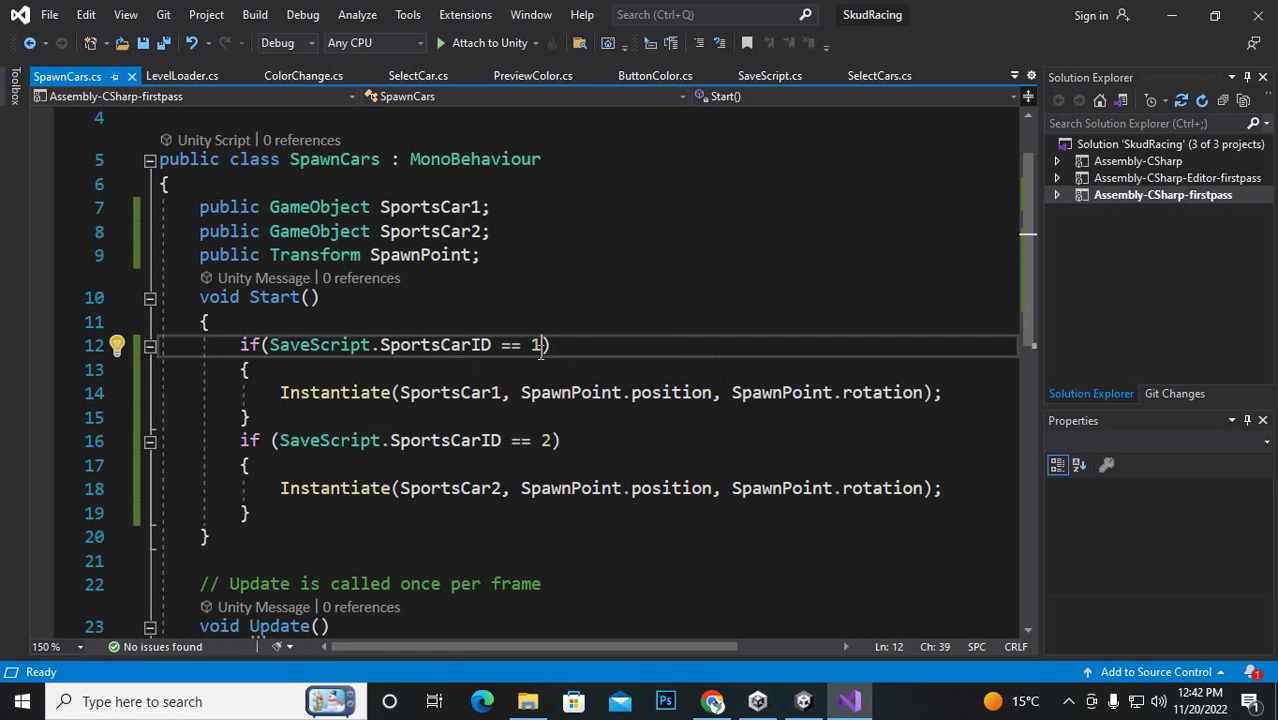
{"action": "left_click", "coordinate": [496, 393]}
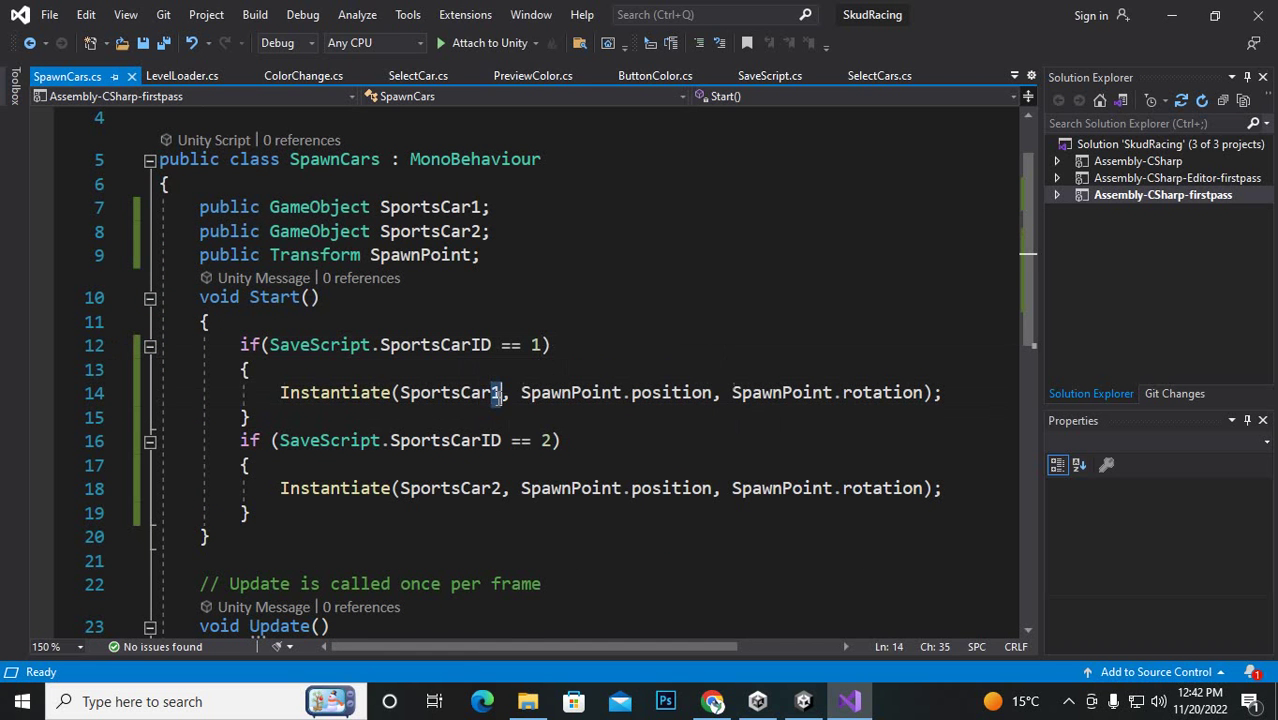
{"action": "double_click", "coordinate": [496, 393]}
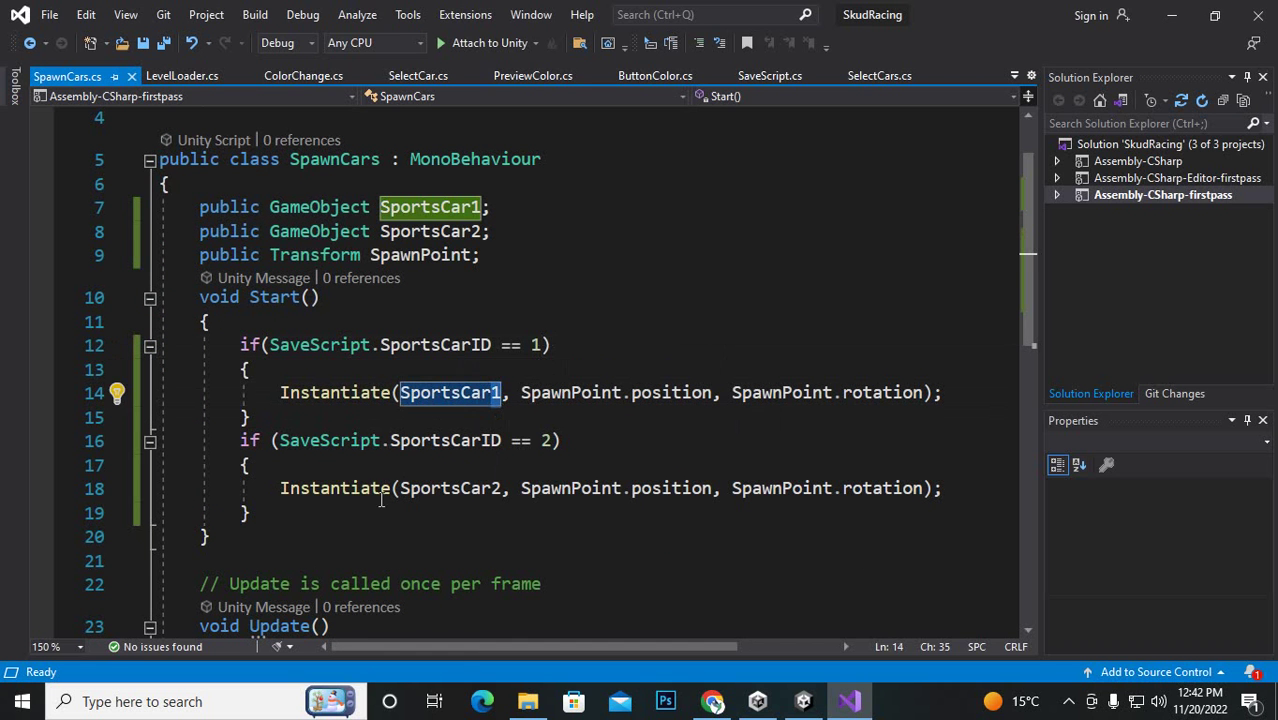
{"action": "left_click", "coordinate": [497, 488]}
{"action": "double_click", "coordinate": [497, 488]}
{"action": "scroll", "coordinate": [533, 275], "scroll_direction": "down", "scroll_amount": 2}
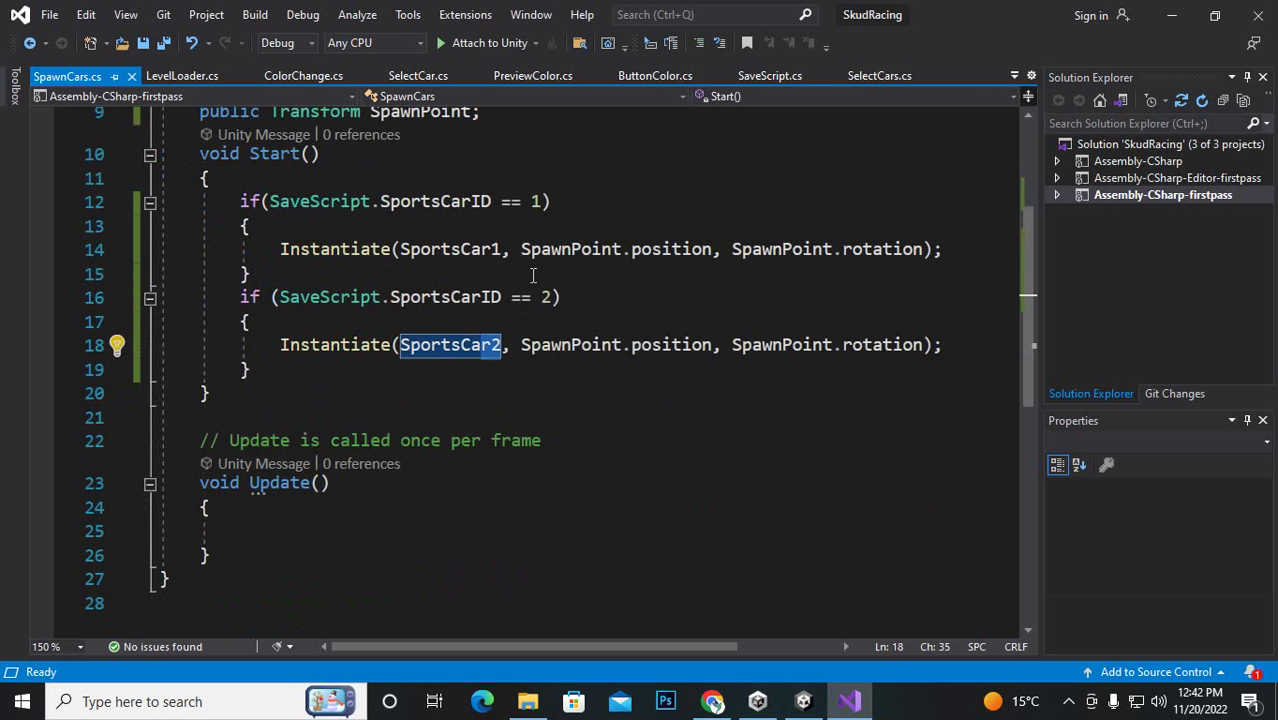
{"action": "left_click", "coordinate": [541, 297]}
{"action": "scroll", "coordinate": [530, 361], "scroll_direction": "up", "scroll_amount": 3}
{"action": "scroll", "coordinate": [551, 387], "scroll_direction": "down", "scroll_amount": 4}
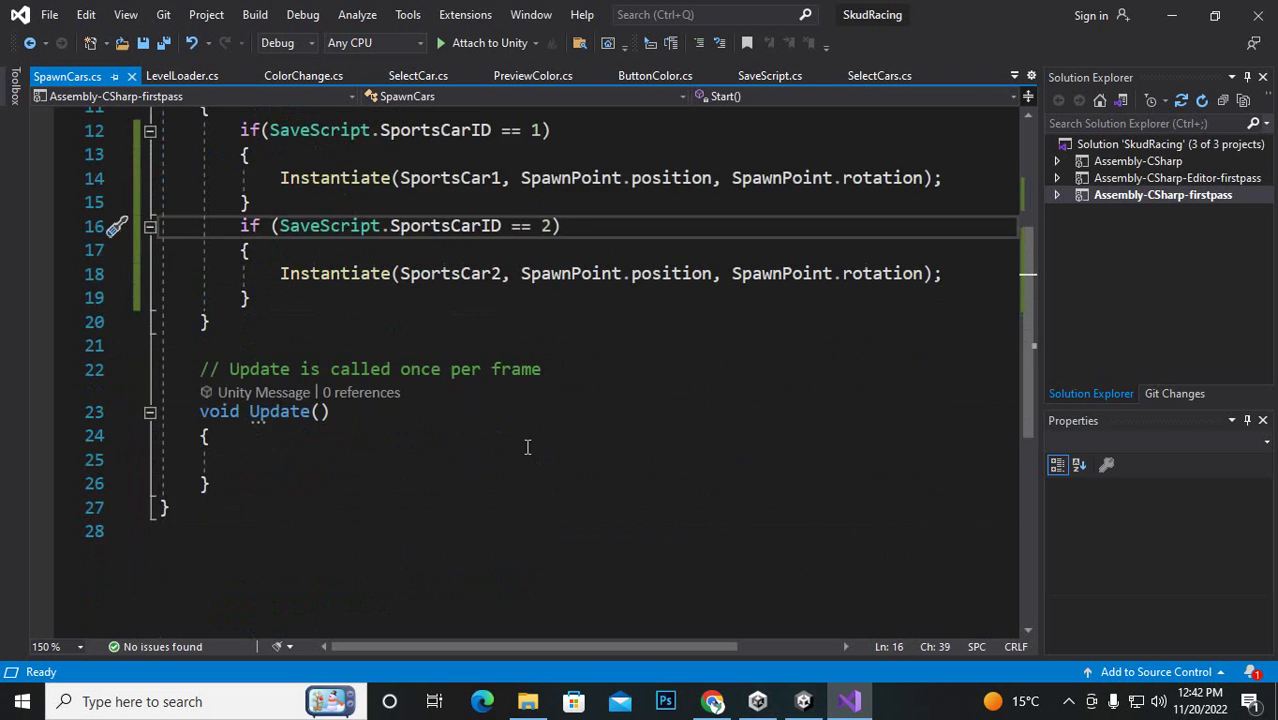
{"action": "scroll", "coordinate": [513, 294], "scroll_direction": "up", "scroll_amount": 3}
{"action": "scroll", "coordinate": [586, 431], "scroll_direction": "down", "scroll_amount": 3}
{"action": "scroll", "coordinate": [456, 160], "scroll_direction": "up", "scroll_amount": 4}
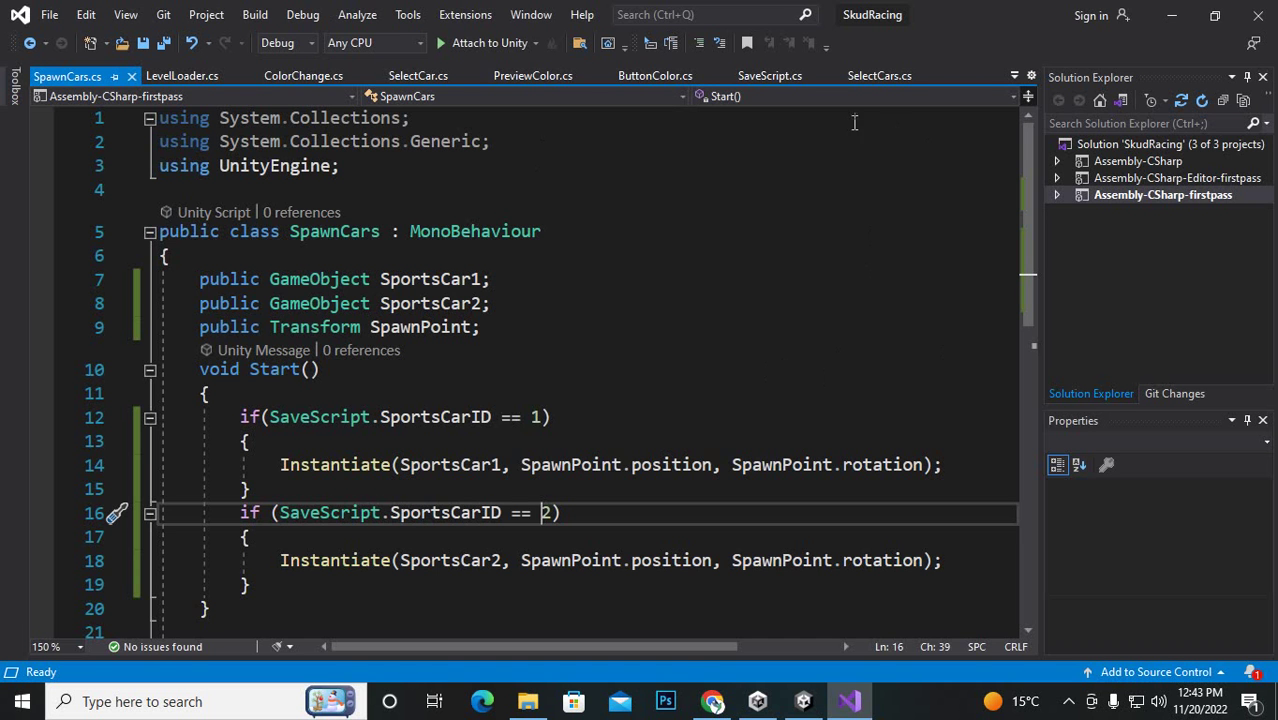
- Inspect the ChooseCar() method in SelectCar.cs, then return to the Unity editor
{"action": "left_click", "coordinate": [431, 75]}
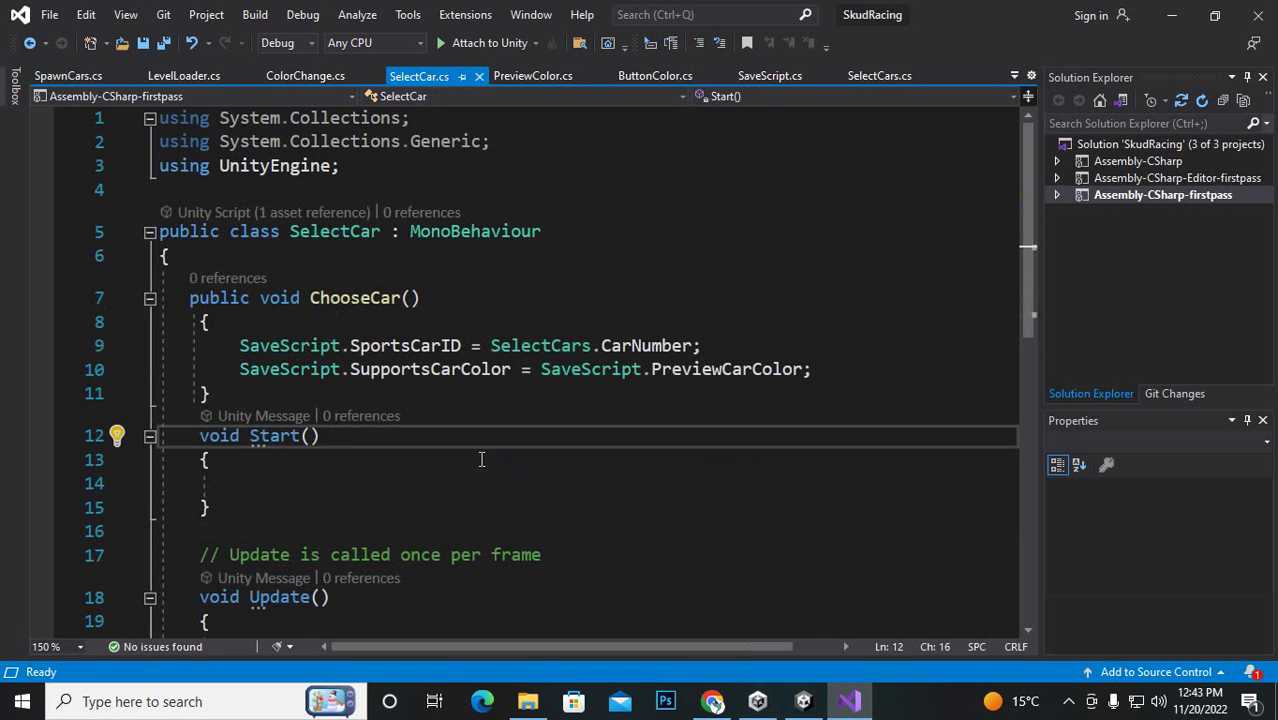
{"action": "left_click", "coordinate": [676, 391]}
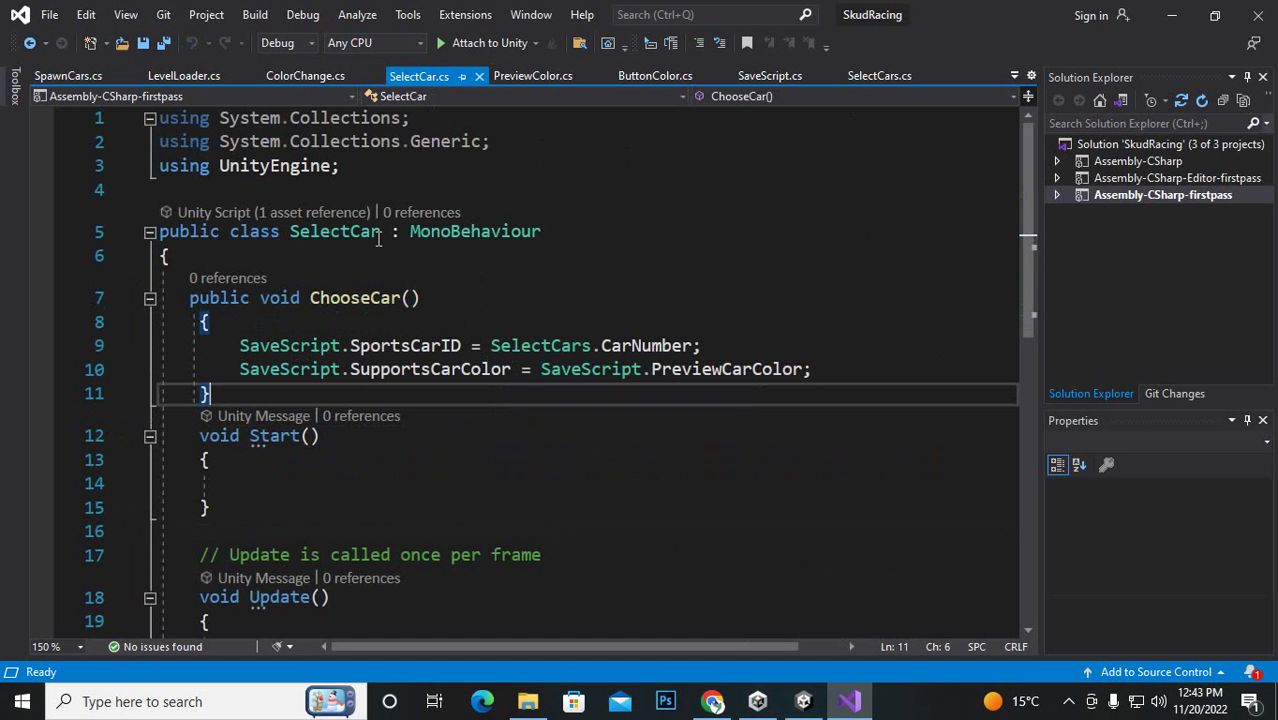
{"action": "left_click", "coordinate": [371, 298]}
{"action": "double_click", "coordinate": [340, 298]}
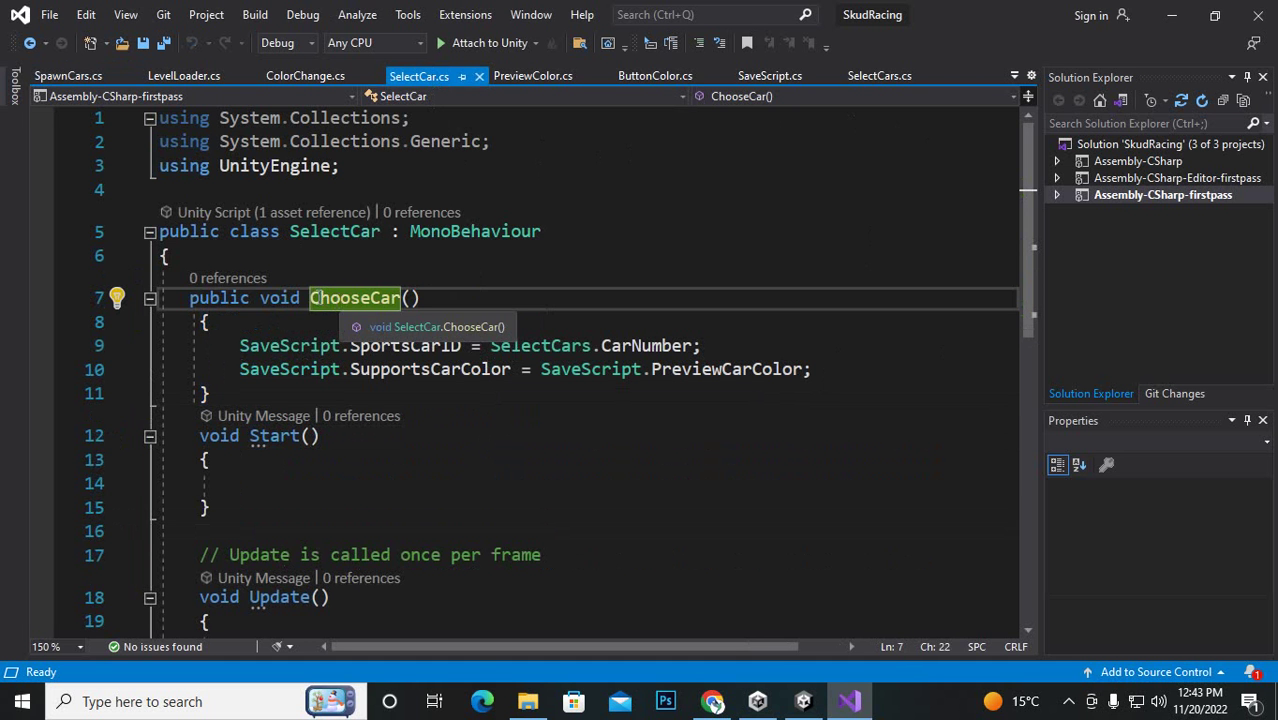
{"action": "left_click", "coordinate": [803, 701]}
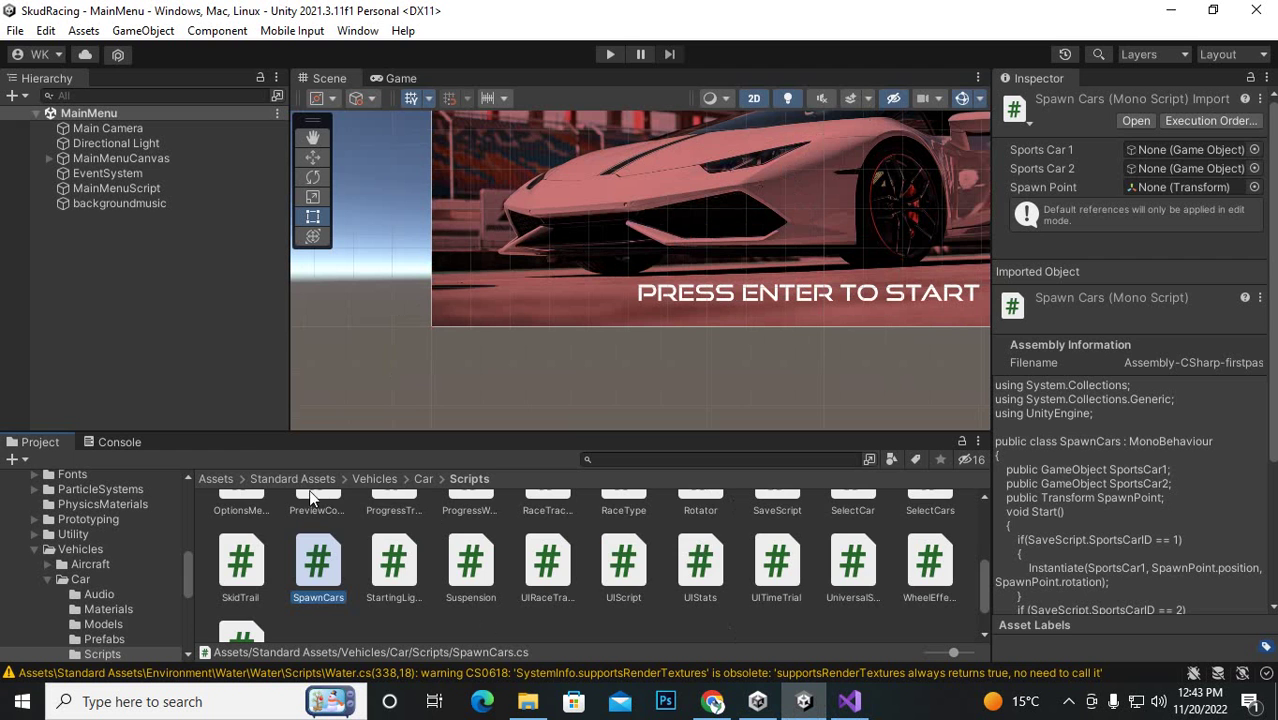
- Open the CarShowRoom scene from Assets > Scenes
{"action": "left_click", "coordinate": [212, 479]}
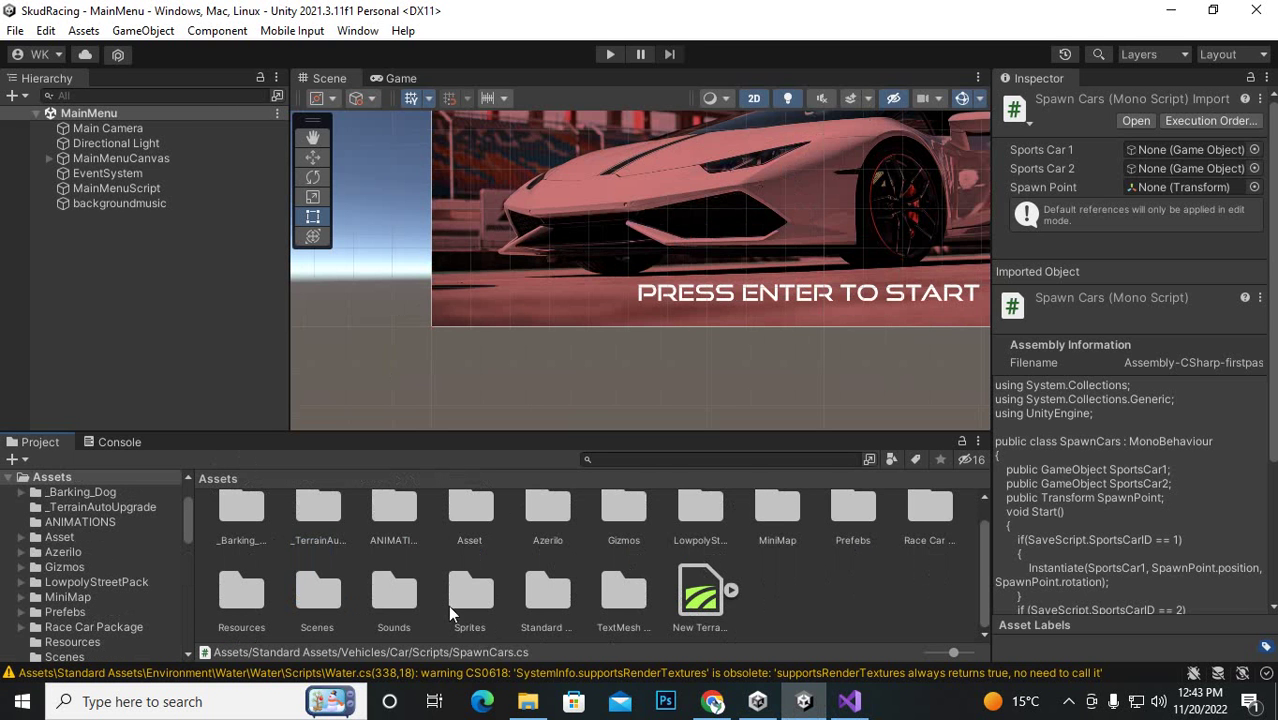
{"action": "left_click", "coordinate": [394, 592]}
{"action": "double_click", "coordinate": [317, 592]}
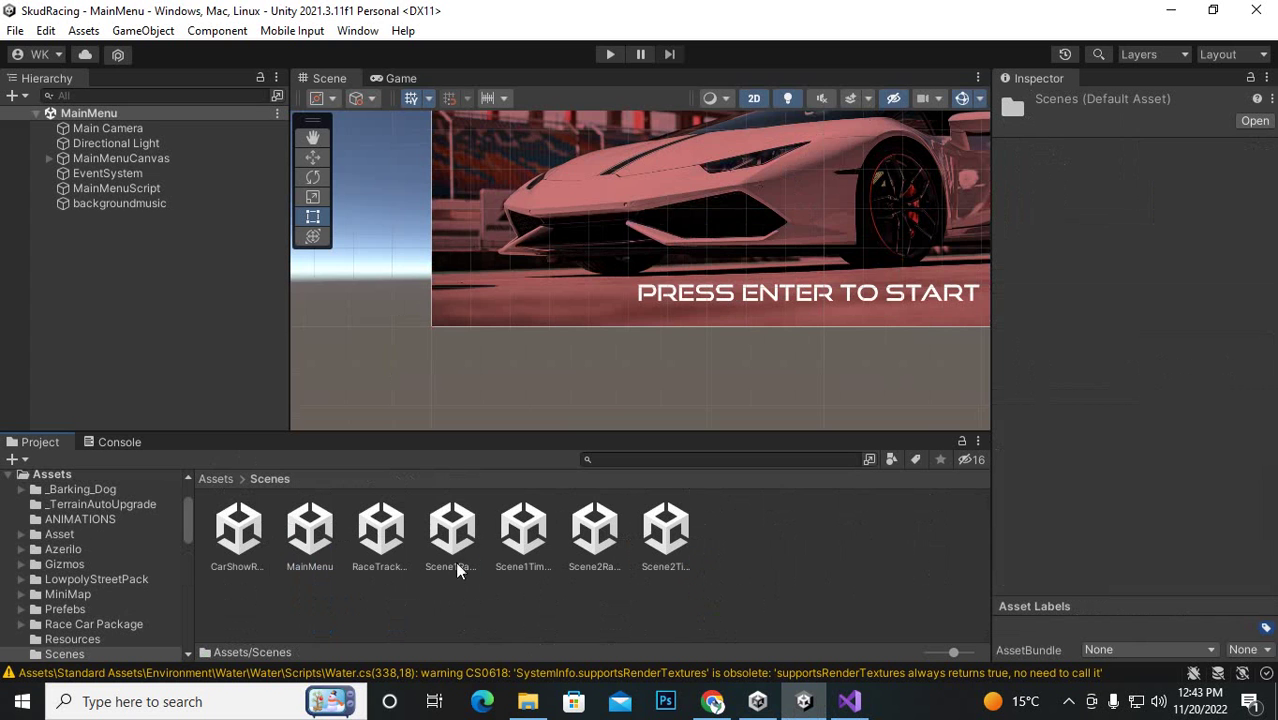
{"action": "double_click", "coordinate": [260, 546]}
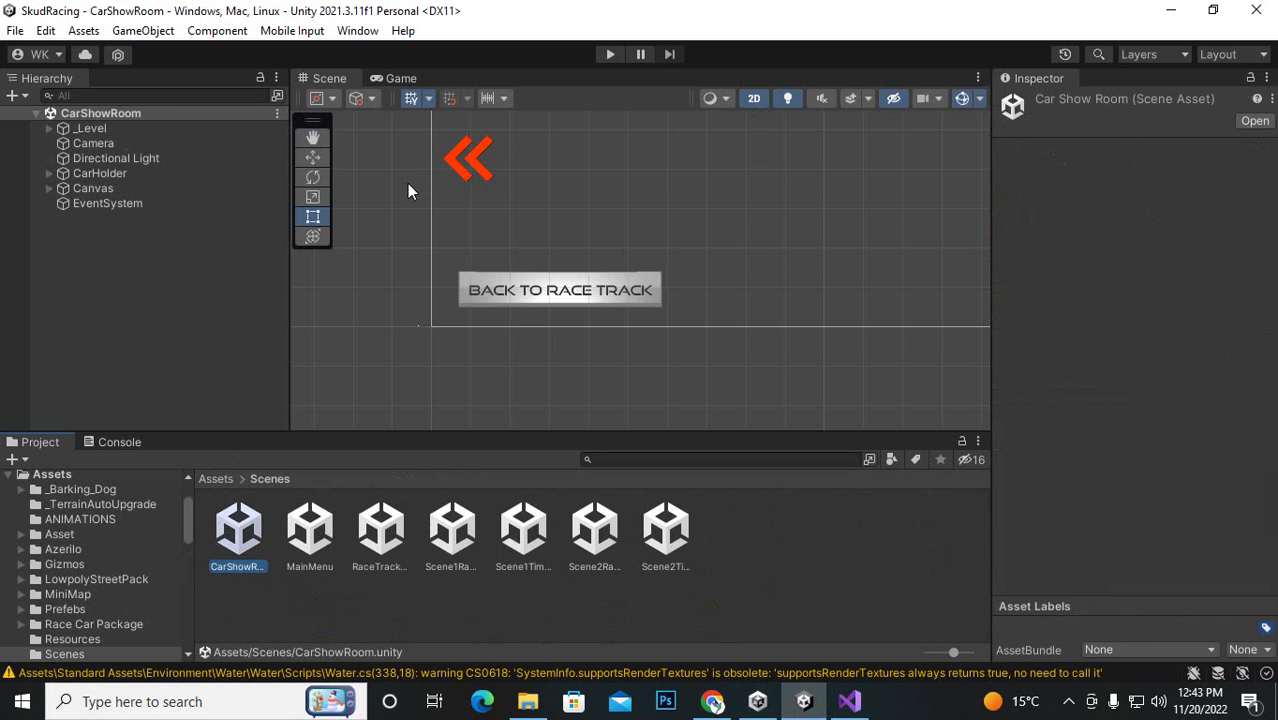
- Select the Canvas and frame it in the Scene view with the Rect tool
{"action": "left_click", "coordinate": [93, 188]}
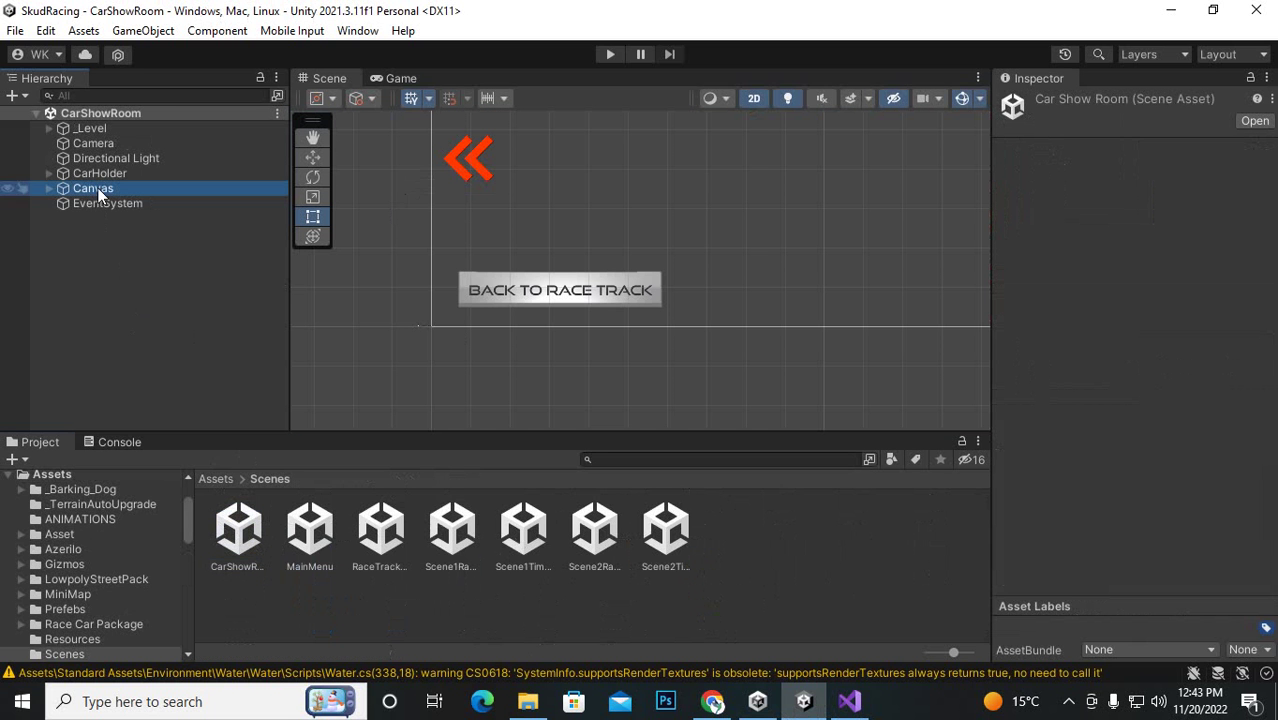
{"action": "scroll", "coordinate": [1182, 416], "scroll_direction": "down", "scroll_amount": 3}
{"action": "scroll", "coordinate": [1182, 416], "scroll_direction": "down", "scroll_amount": 1}
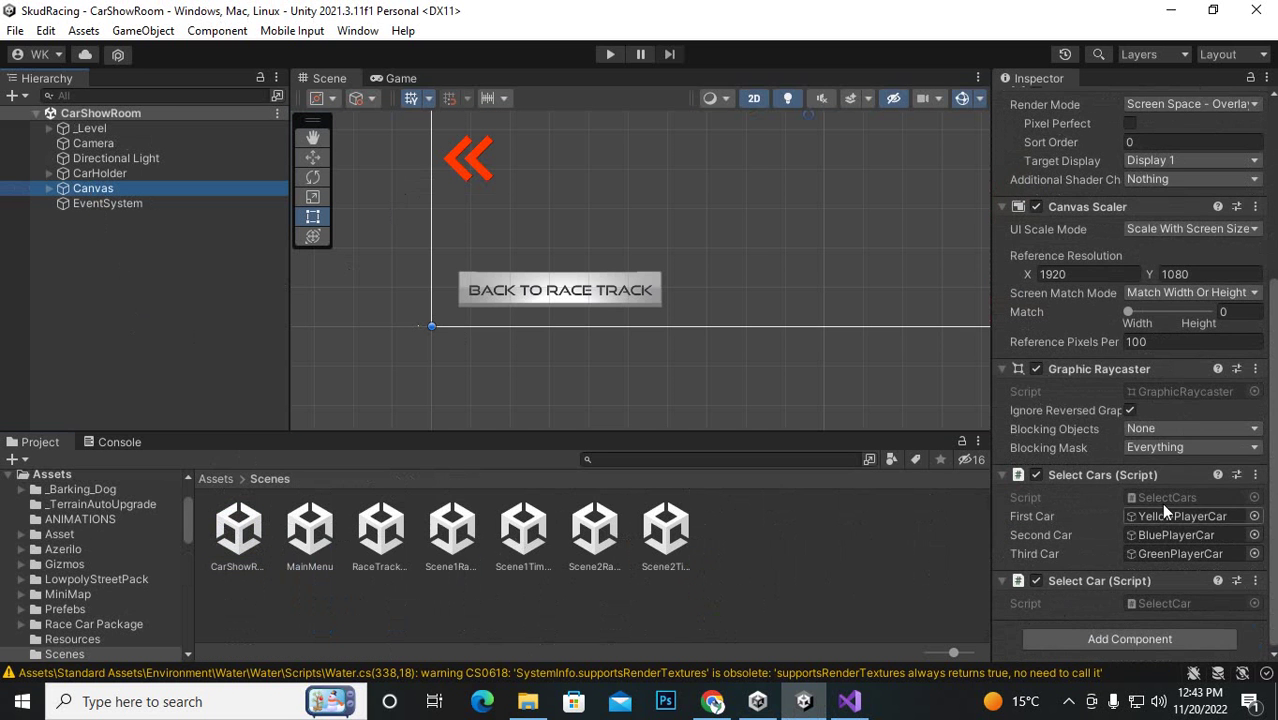
{"action": "scroll", "coordinate": [600, 304], "scroll_direction": "down", "scroll_amount": 6}
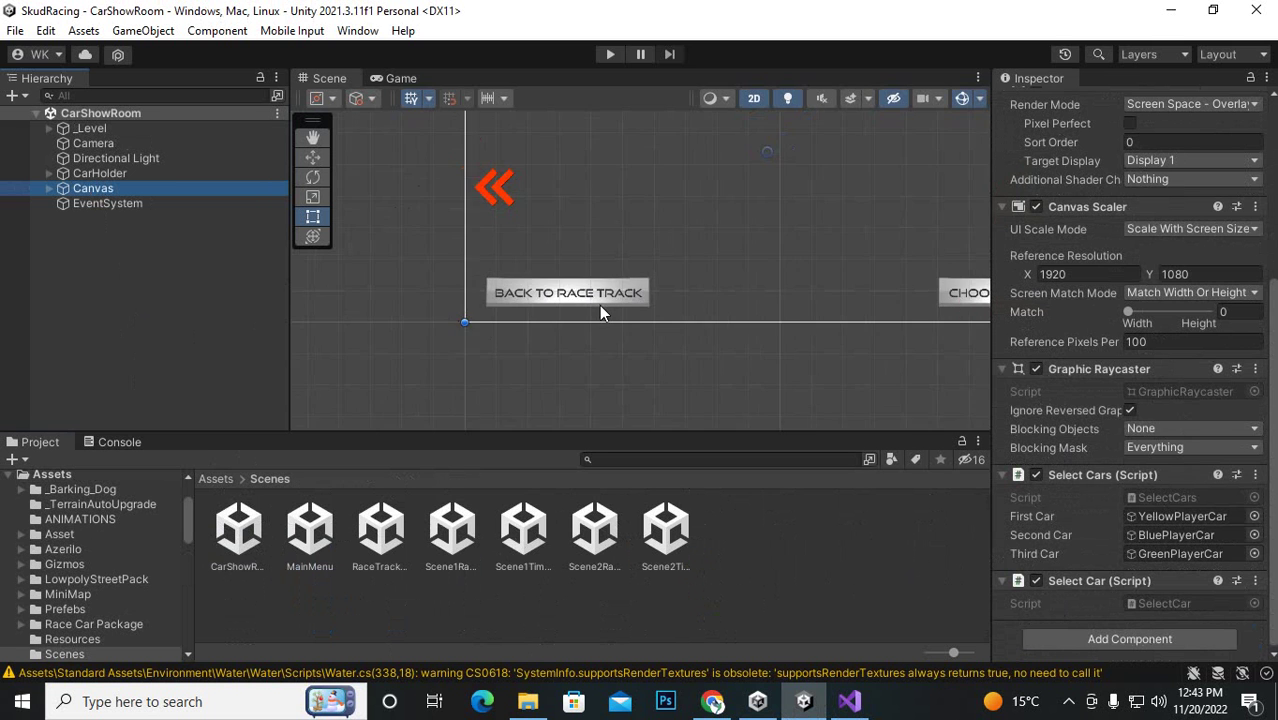
{"action": "middle_click_drag", "start_coordinate": [650, 334], "coordinate": [664, 408]}
{"action": "key", "text": "t"}
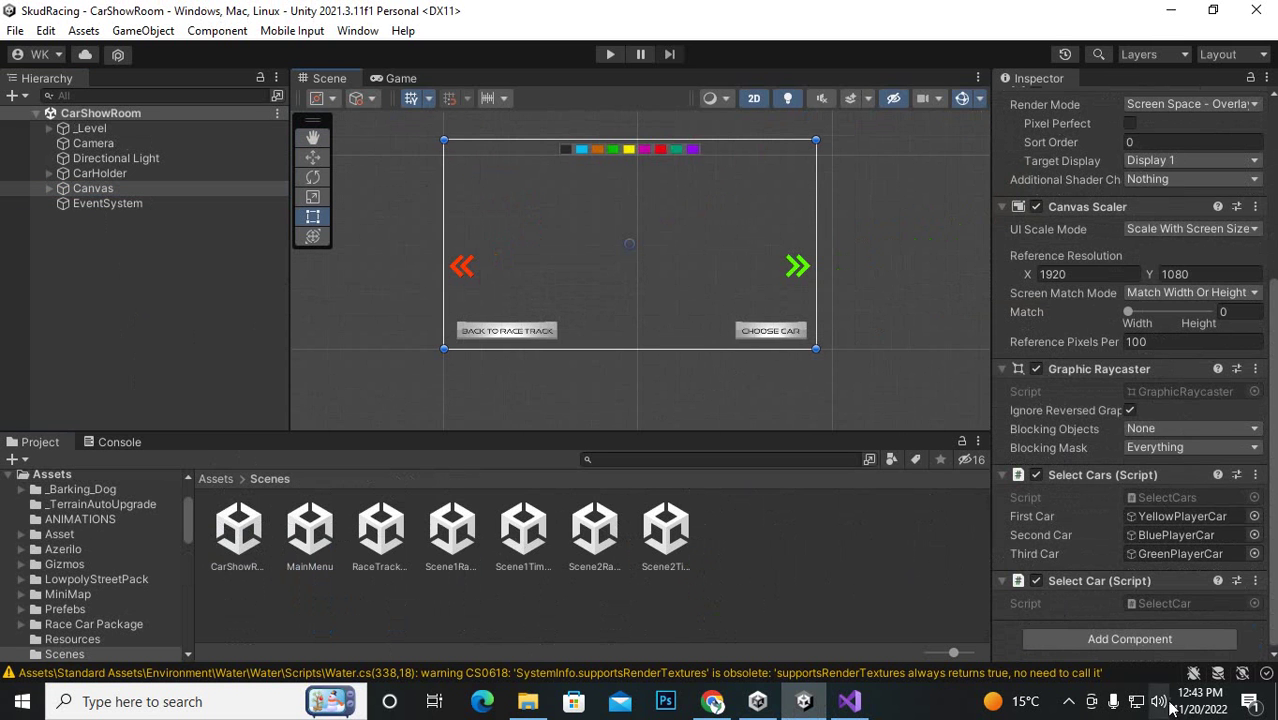
- Add a Save Script component to the Canvas
{"action": "left_click", "coordinate": [1151, 638]}
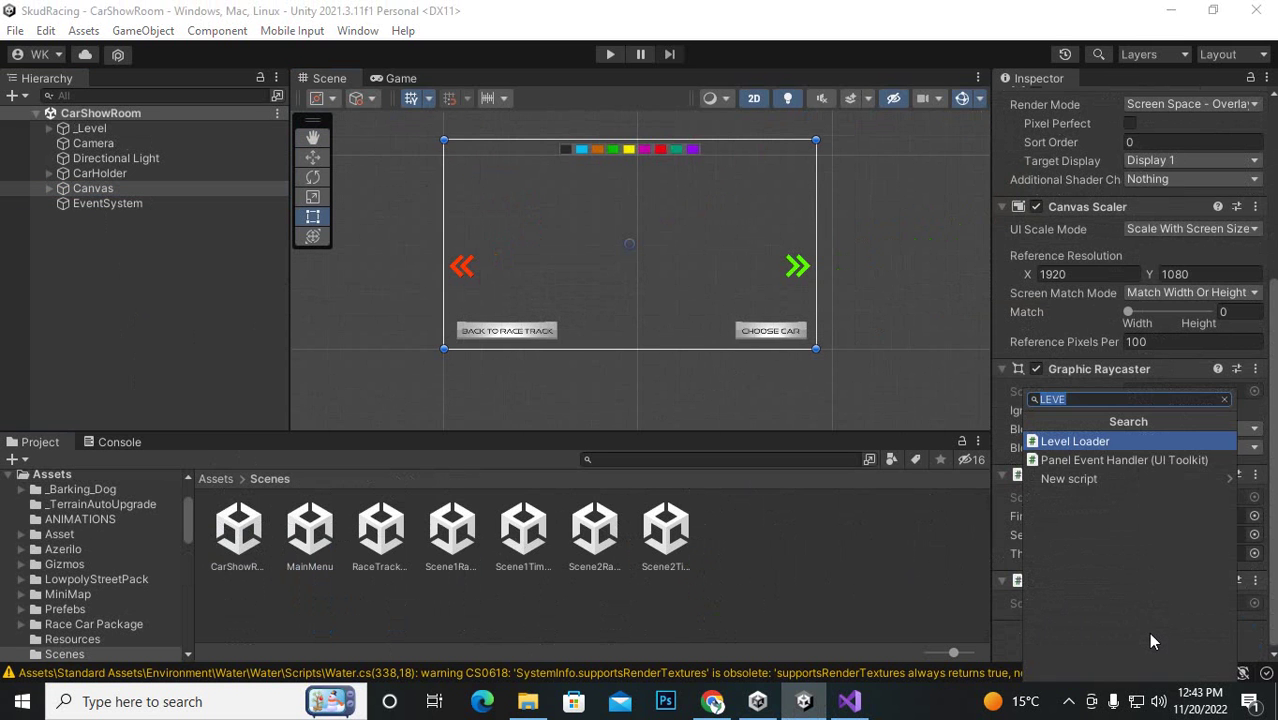
{"action": "type", "text": "save"}
{"action": "left_click", "coordinate": [1100, 442]}
{"action": "scroll", "coordinate": [1095, 600], "scroll_direction": "down", "scroll_amount": 2}
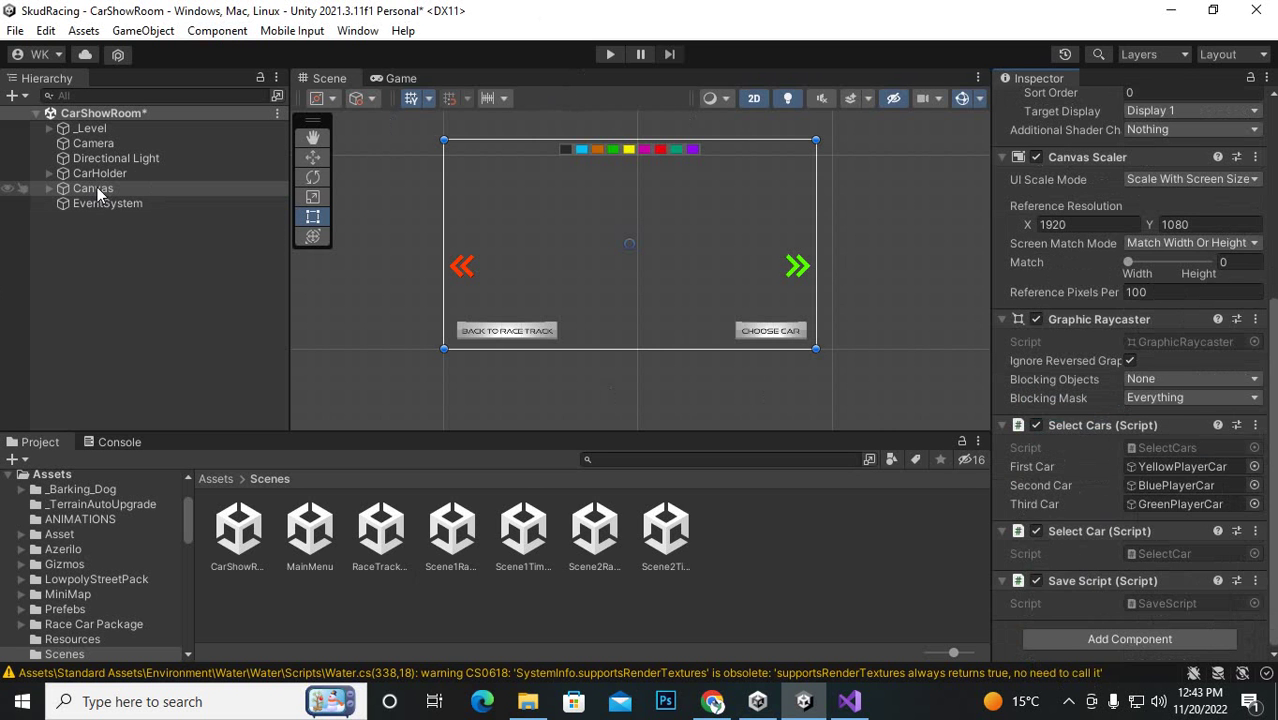
{"action": "scroll", "coordinate": [912, 370], "scroll_direction": "up", "scroll_amount": 2}
{"action": "scroll", "coordinate": [713, 343], "scroll_direction": "up", "scroll_amount": 2}
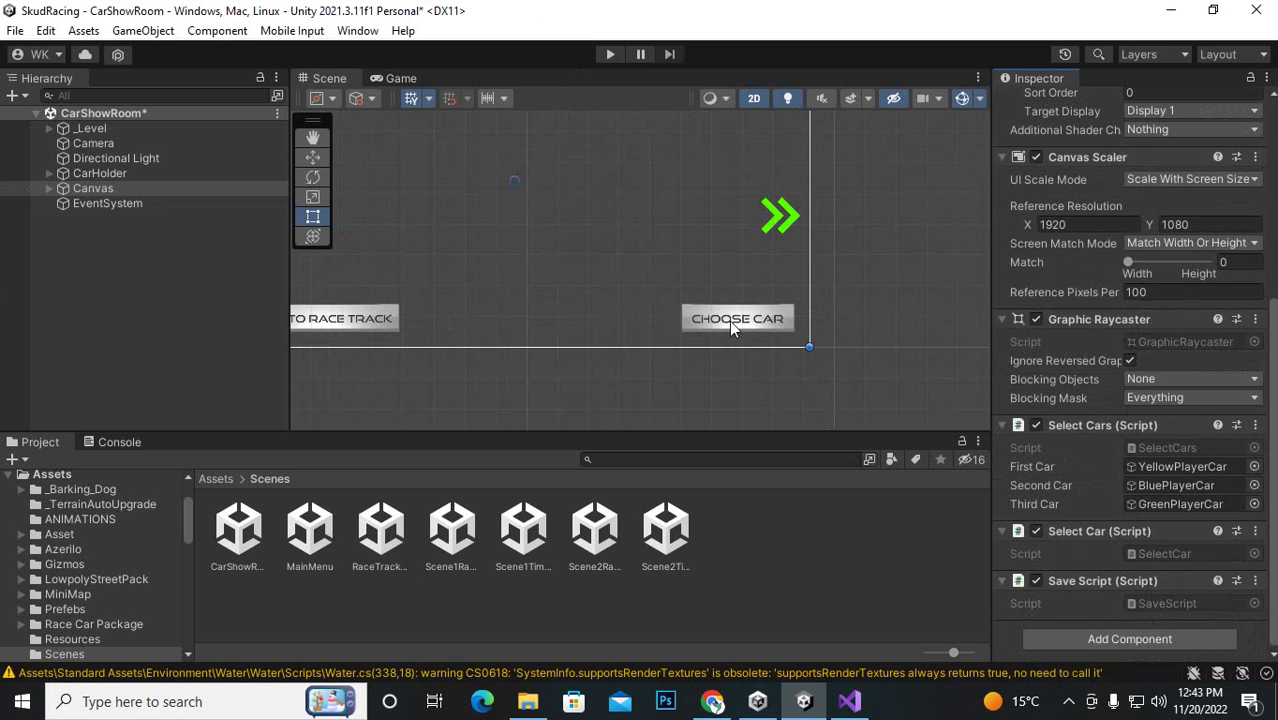
- Remove the LevelLoader.LoadScene click action and the Level Loader component from the CHOOSE CAR button
{"action": "left_click", "coordinate": [729, 320]}
{"action": "scroll", "coordinate": [1072, 420], "scroll_direction": "down", "scroll_amount": 4}
{"action": "scroll", "coordinate": [1252, 370], "scroll_direction": "down", "scroll_amount": 4}
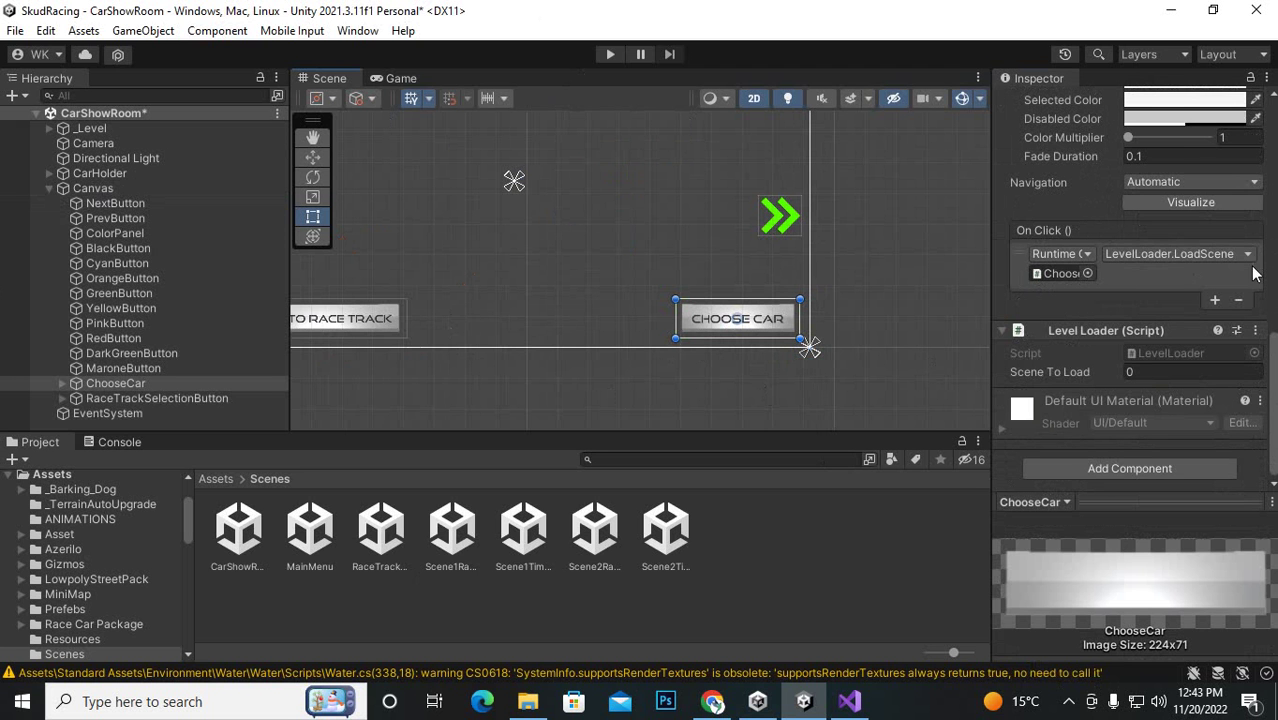
{"action": "left_click", "coordinate": [1238, 300]}
{"action": "left_click", "coordinate": [1256, 331]}
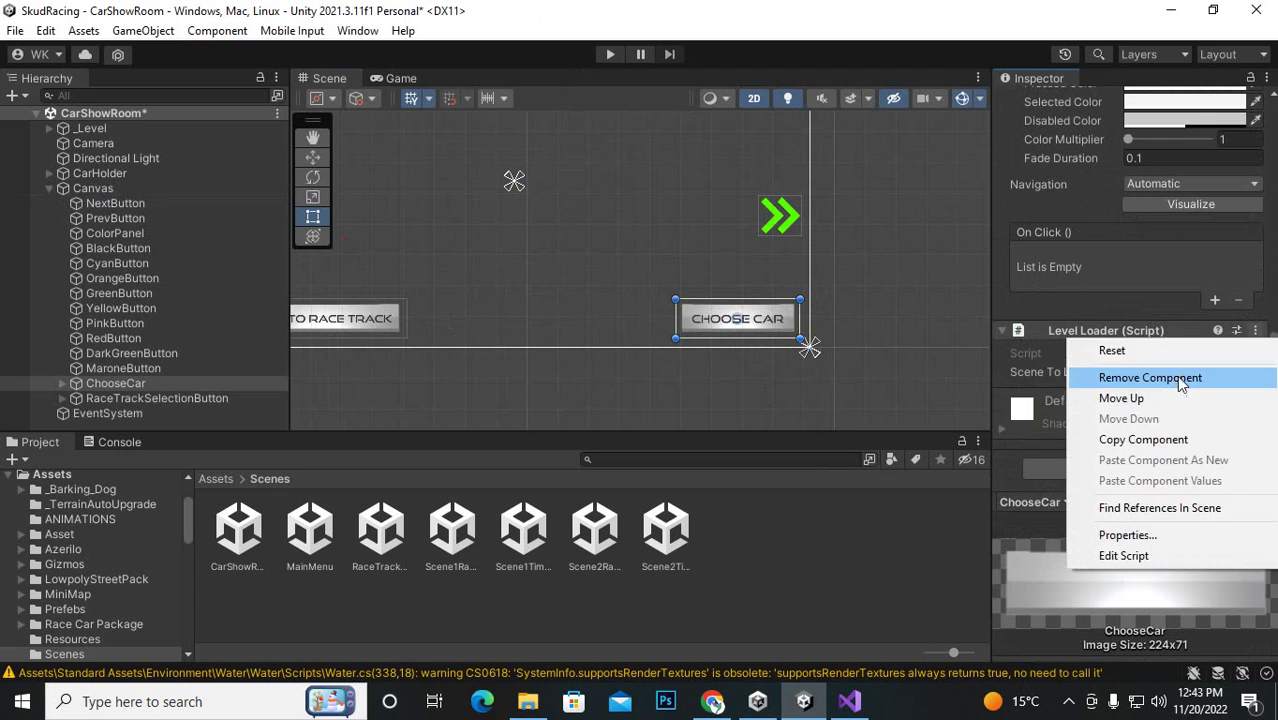
{"action": "left_click", "coordinate": [1150, 374]}
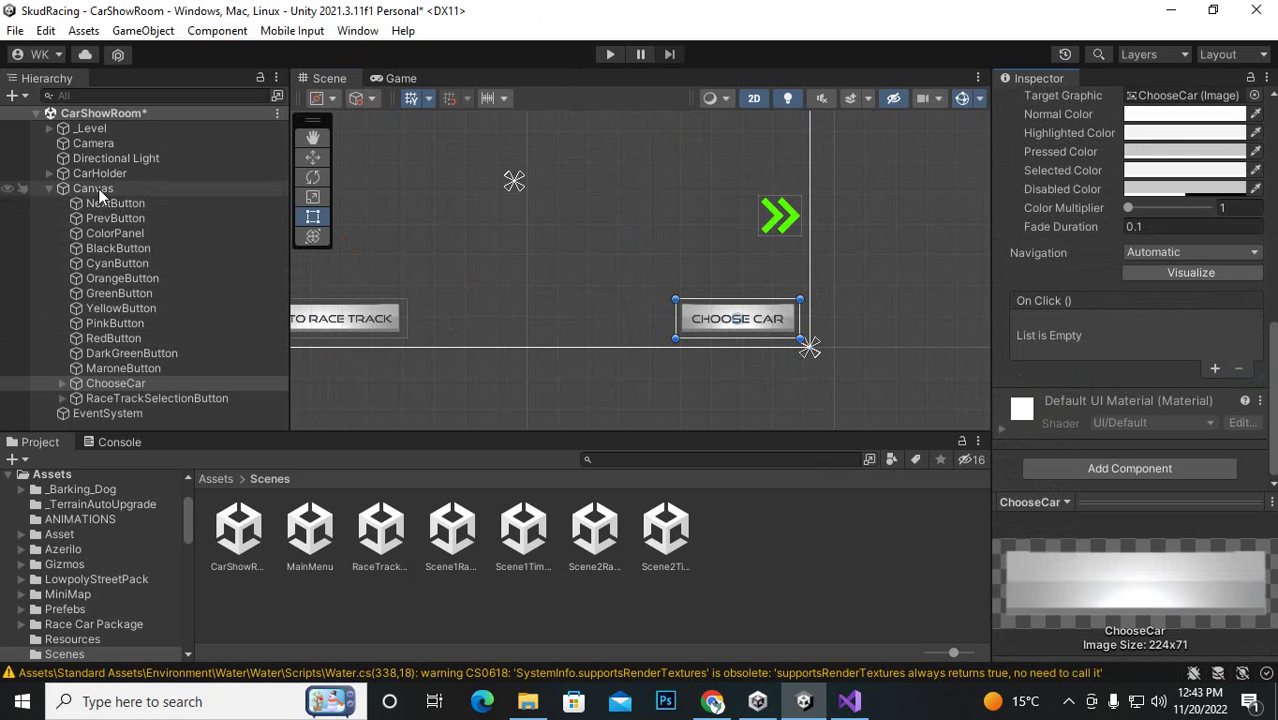
- Try dragging the Canvas onto On Click, then reselect the ChooseCar button
{"action": "left_click_drag", "start_coordinate": [98, 188], "coordinate": [1091, 371]}
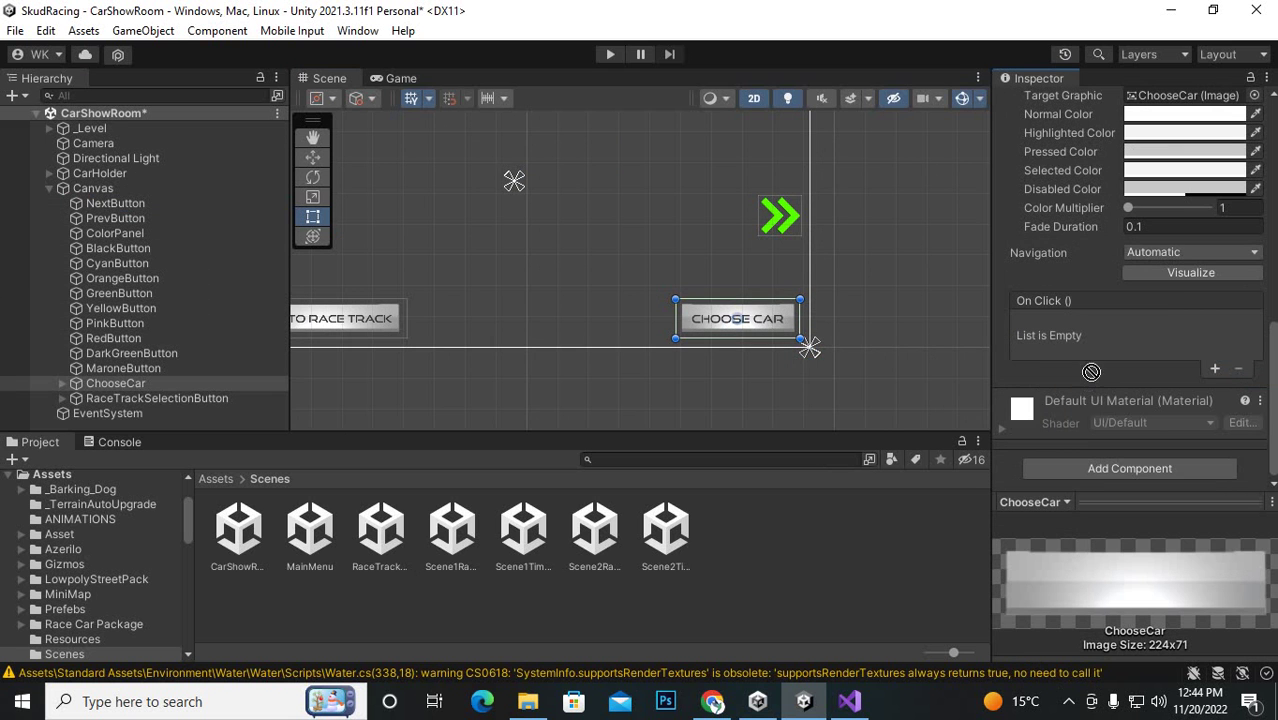
{"action": "left_click", "coordinate": [107, 190]}
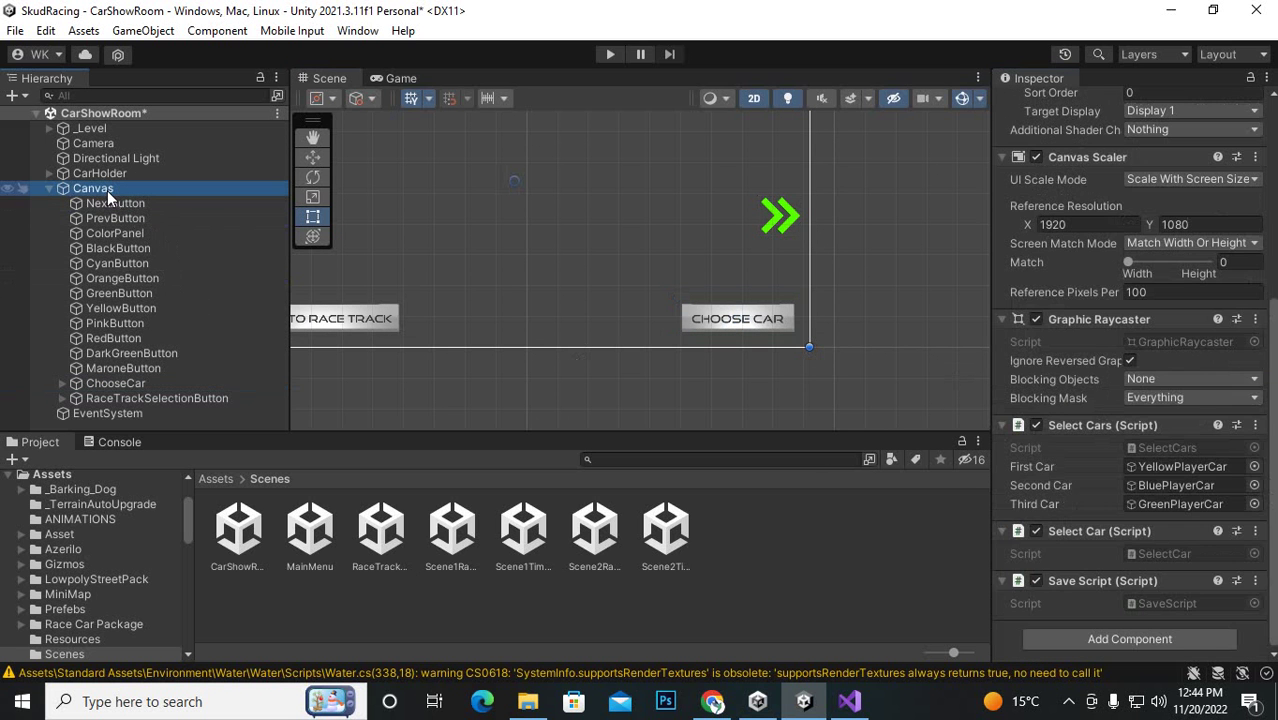
{"action": "left_click", "coordinate": [126, 400]}
{"action": "left_click", "coordinate": [127, 384]}
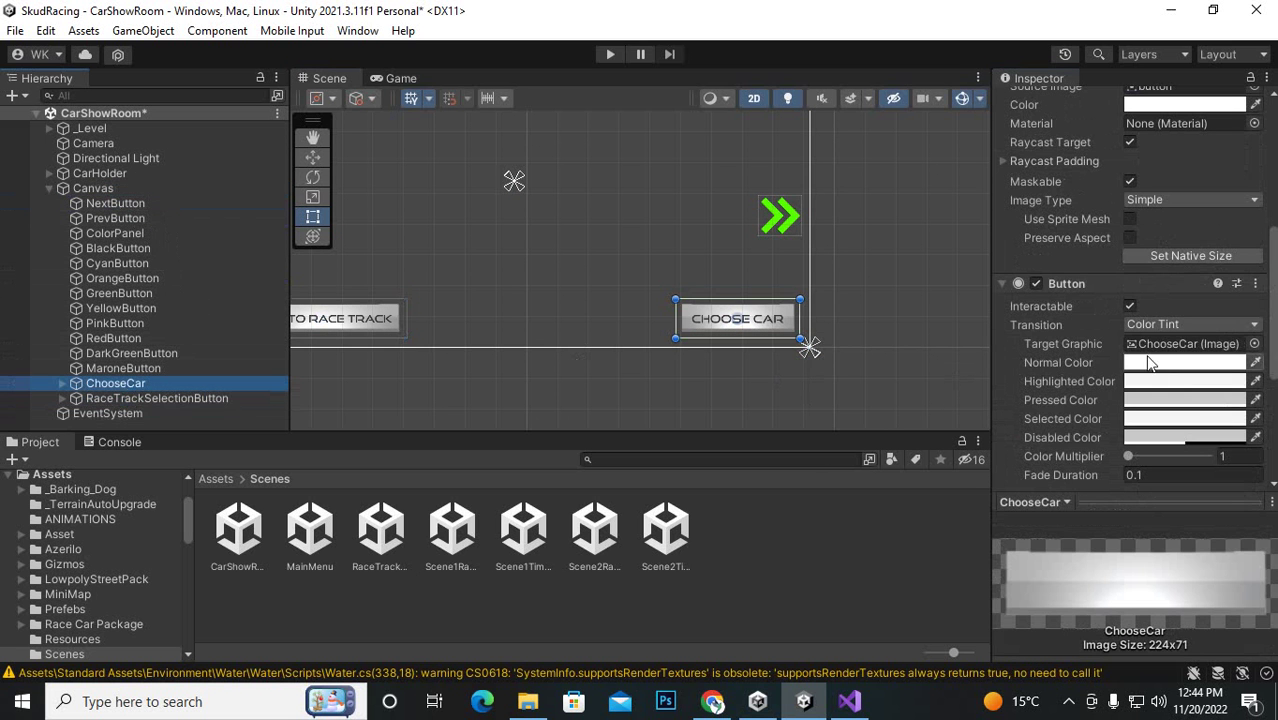
{"action": "left_click", "coordinate": [100, 190]}
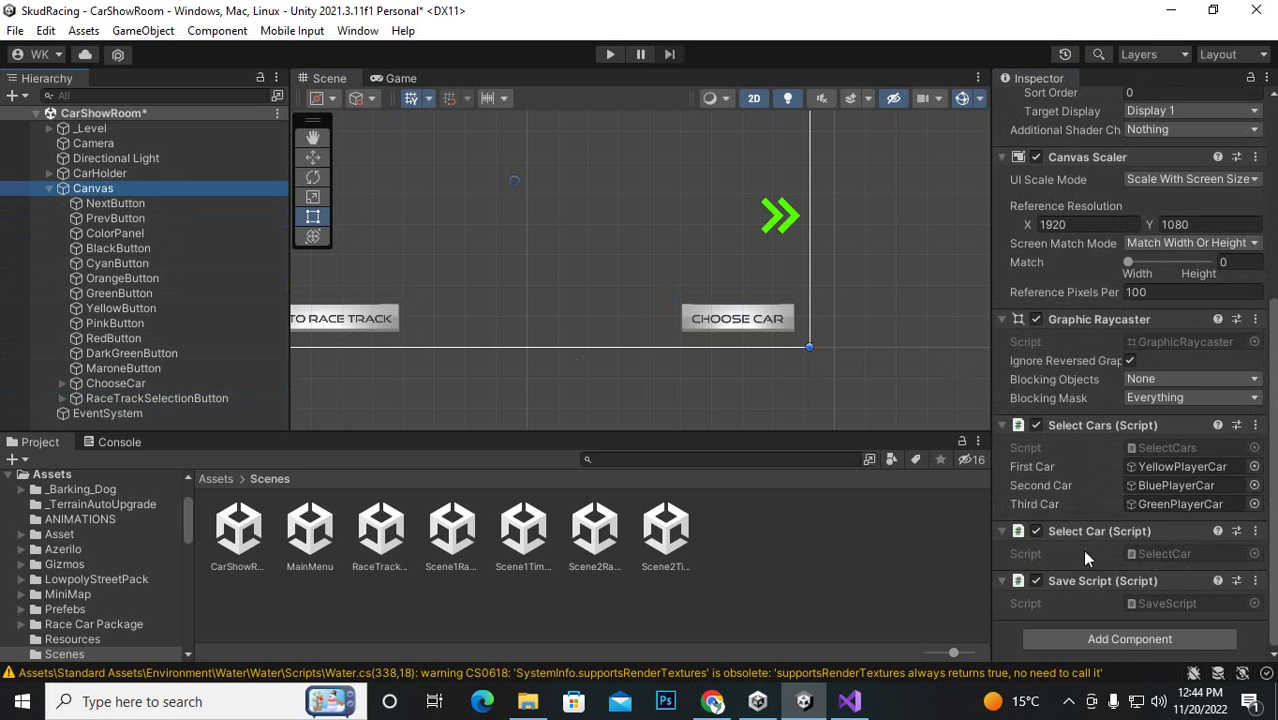
{"action": "left_click", "coordinate": [115, 384]}
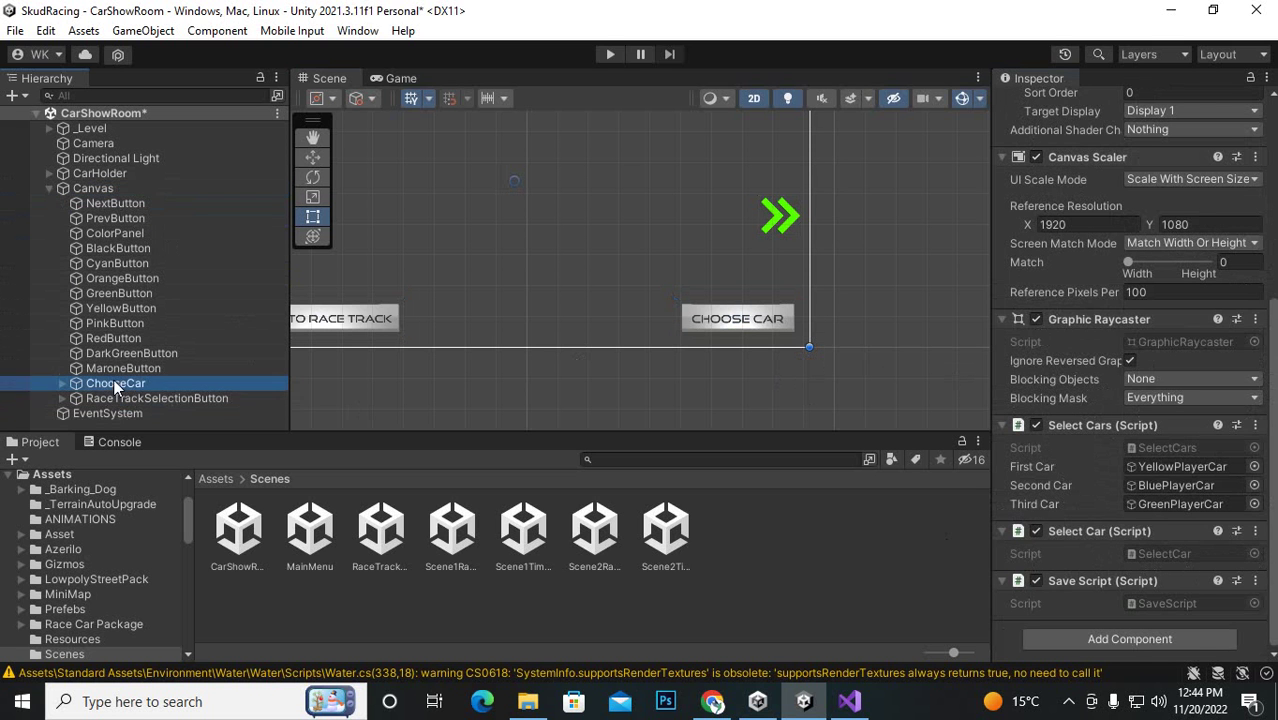
{"action": "scroll", "coordinate": [1080, 420], "scroll_direction": "down", "scroll_amount": 5}
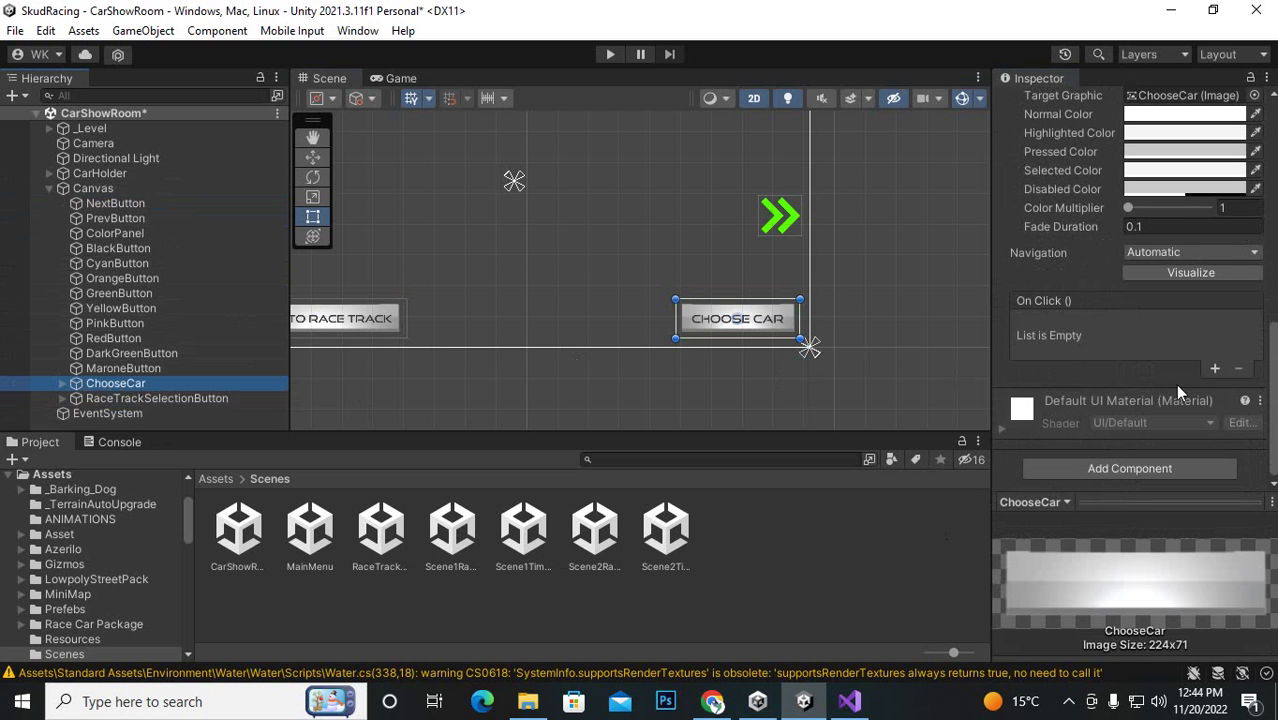
- Add an On Click entry targeting the Canvas that calls SelectCar.ChooseCar(), then open Build Settings
{"action": "left_click", "coordinate": [1214, 369]}
{"action": "left_click_drag", "start_coordinate": [92, 188], "coordinate": [1040, 352]}
{"action": "left_click", "coordinate": [1150, 324]}
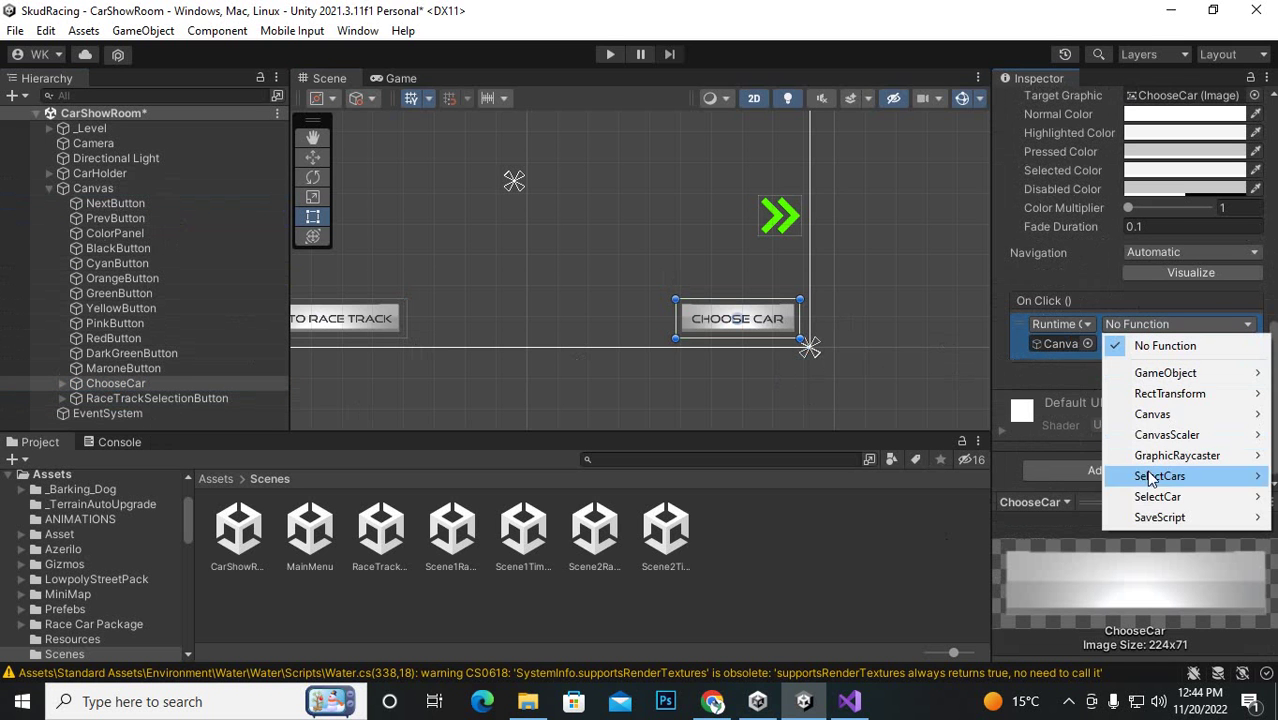
{"action": "mouse_move", "coordinate": [1152, 497]}
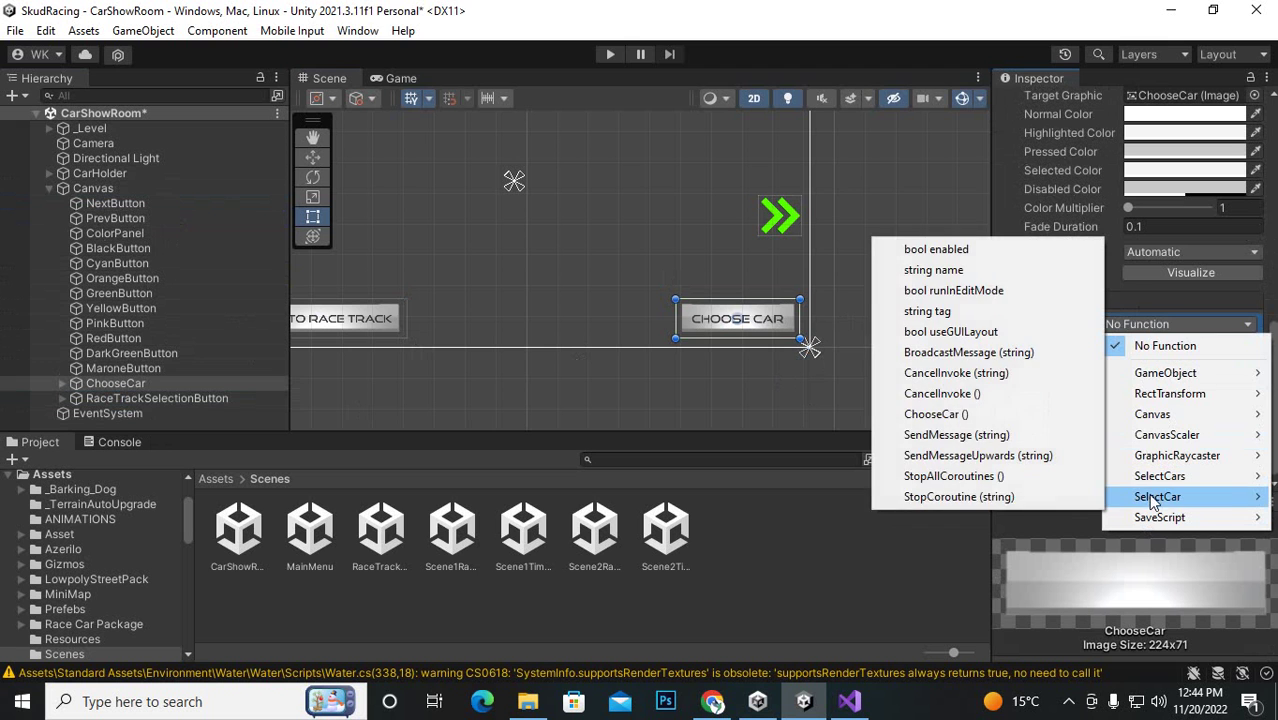
{"action": "left_click", "coordinate": [975, 414]}
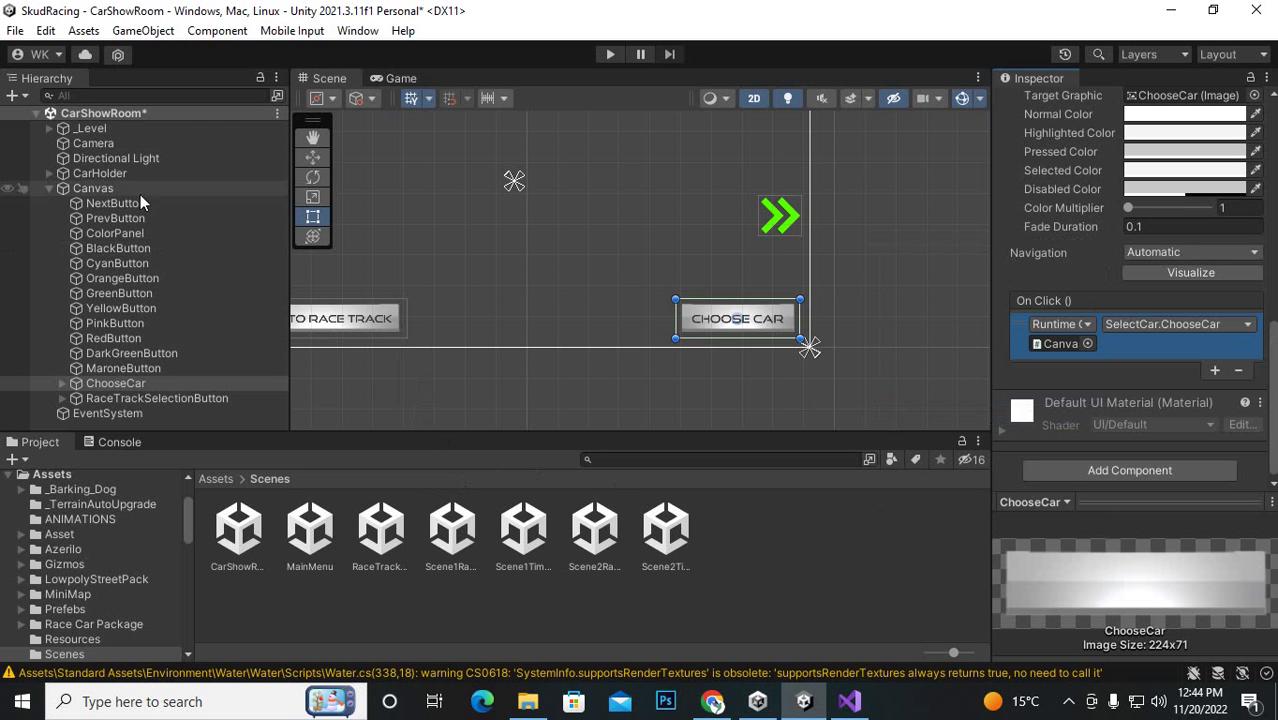
{"action": "left_click", "coordinate": [15, 30]}
{"action": "left_click", "coordinate": [68, 255]}
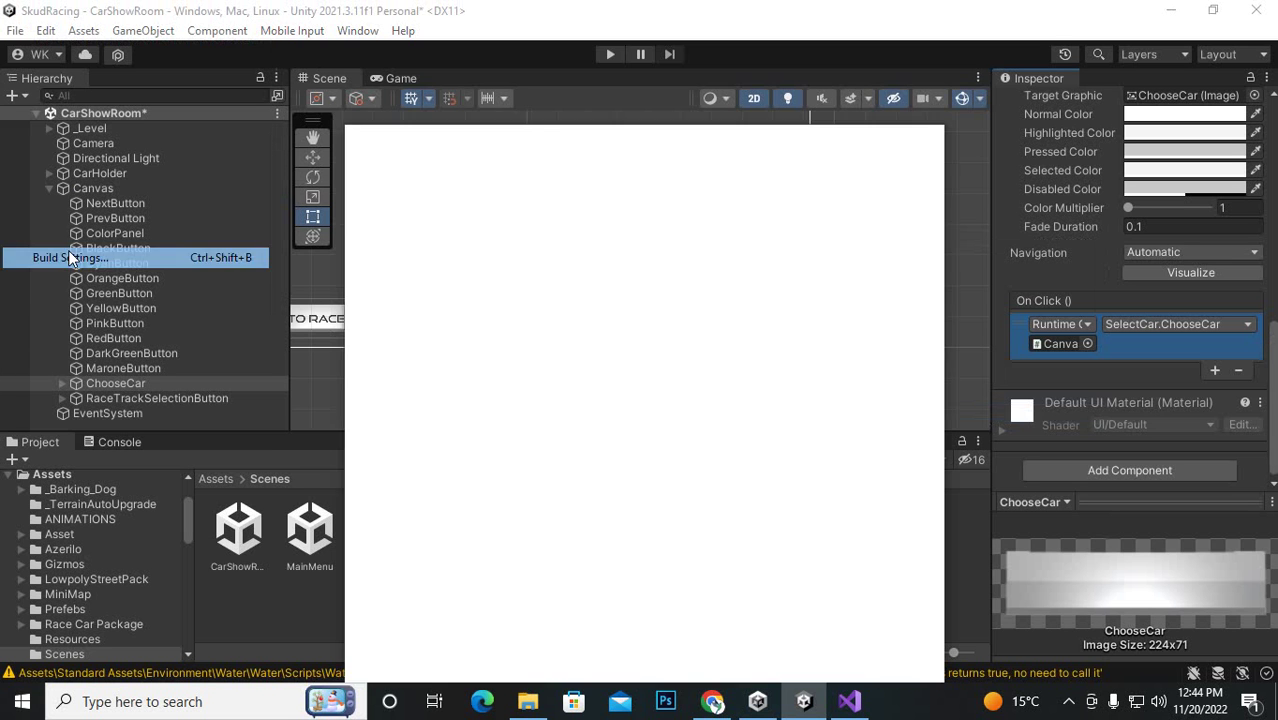
- Drag Scenes/CarShowRoom below Scene2RaceTrack to build index 6 and close Build Settings
{"action": "left_click", "coordinate": [441, 205]}
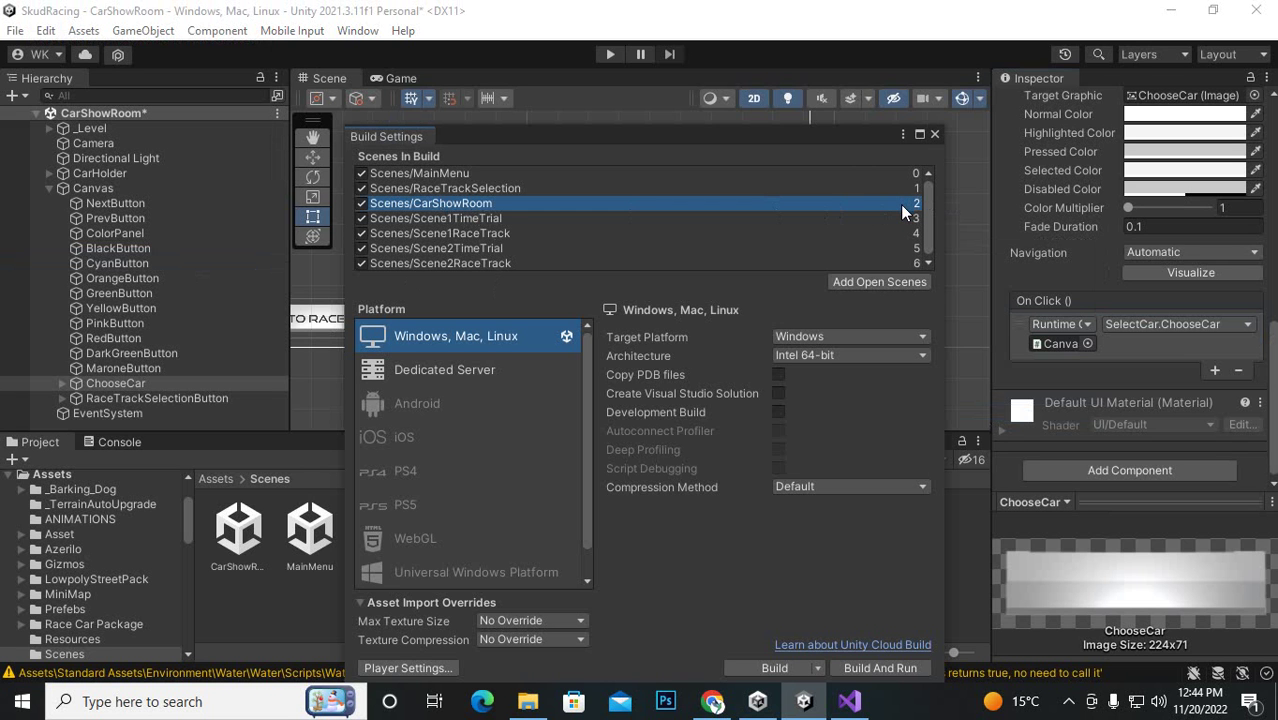
{"action": "scroll", "coordinate": [890, 230], "scroll_direction": "down", "scroll_amount": 1}
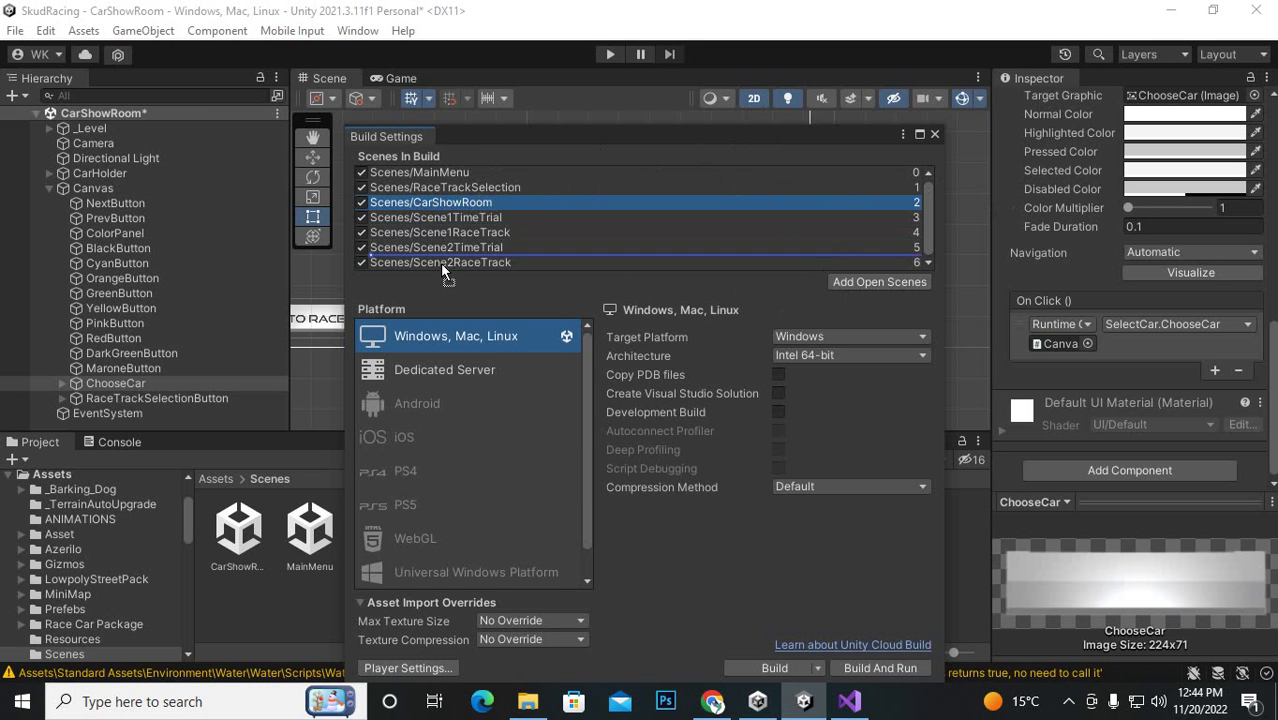
{"action": "left_click_drag", "start_coordinate": [502, 203], "coordinate": [505, 266]}
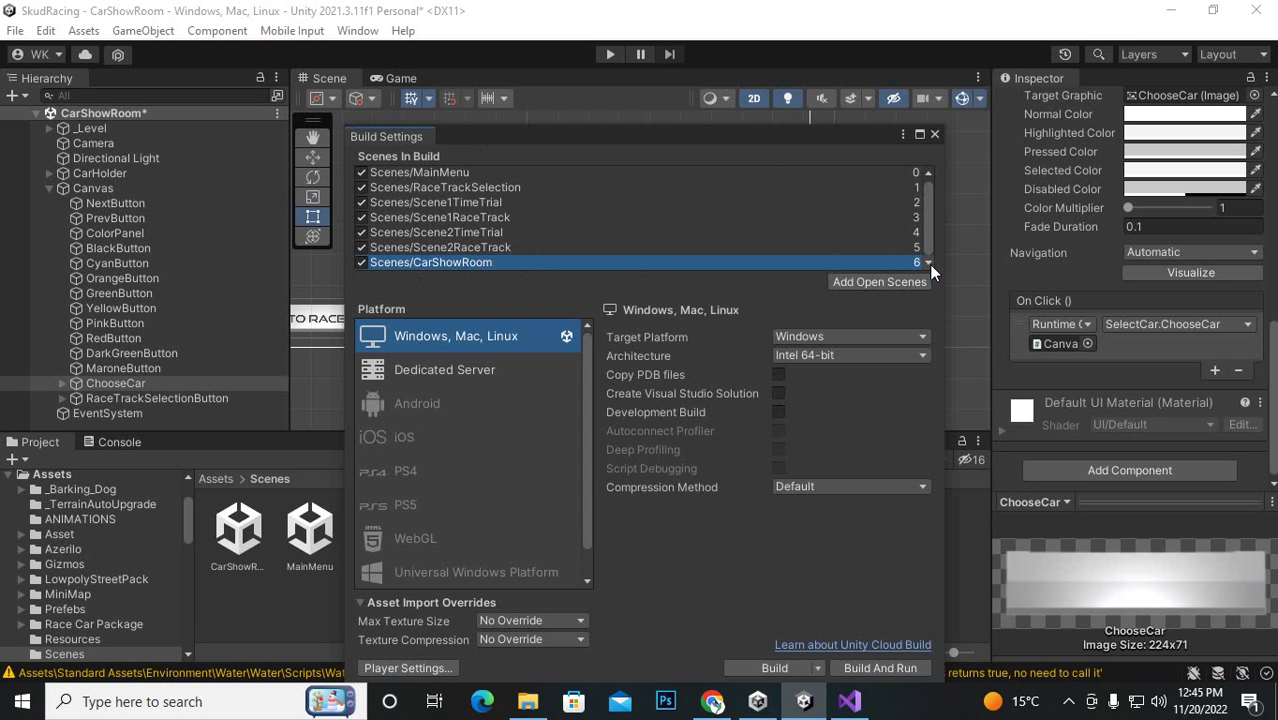
{"action": "left_click", "coordinate": [934, 134]}
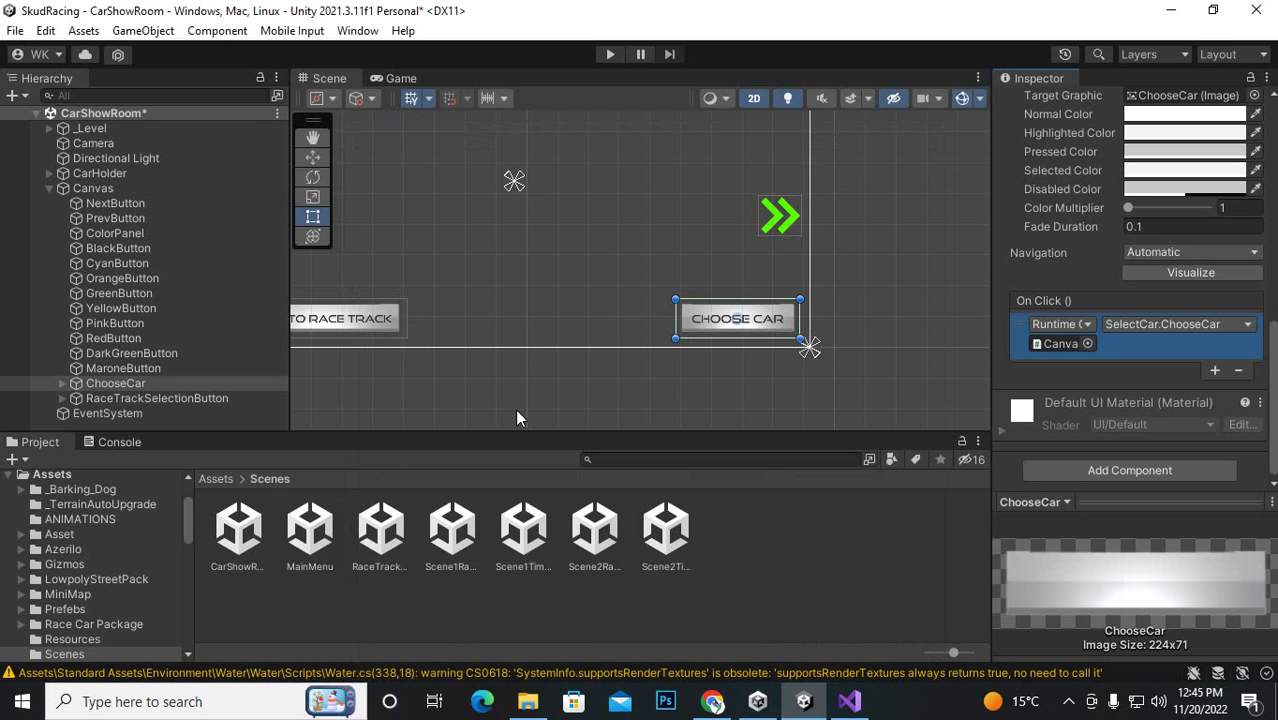
- Browse the RaceTrackSelection, Scene1RaceTrack and CarShowRoom scene assets, then save the project
{"action": "left_click", "coordinate": [386, 535]}
{"action": "left_click", "coordinate": [451, 535]}
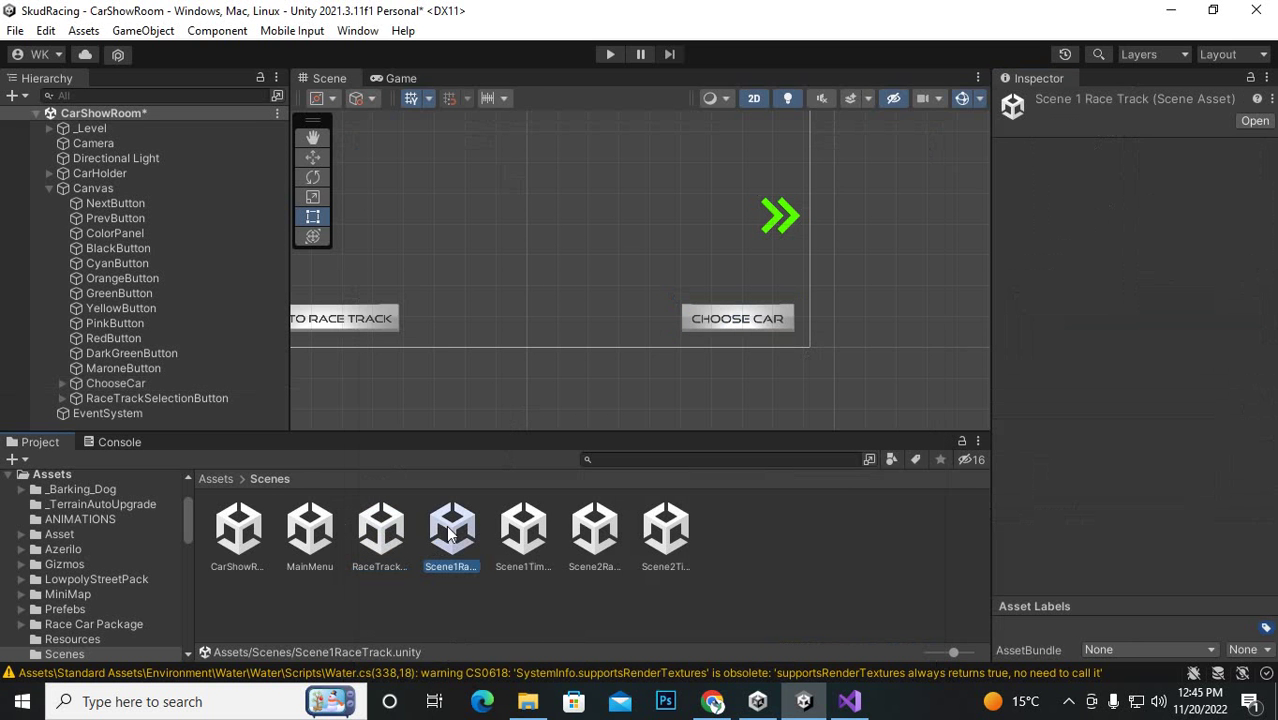
{"action": "left_click", "coordinate": [237, 535]}
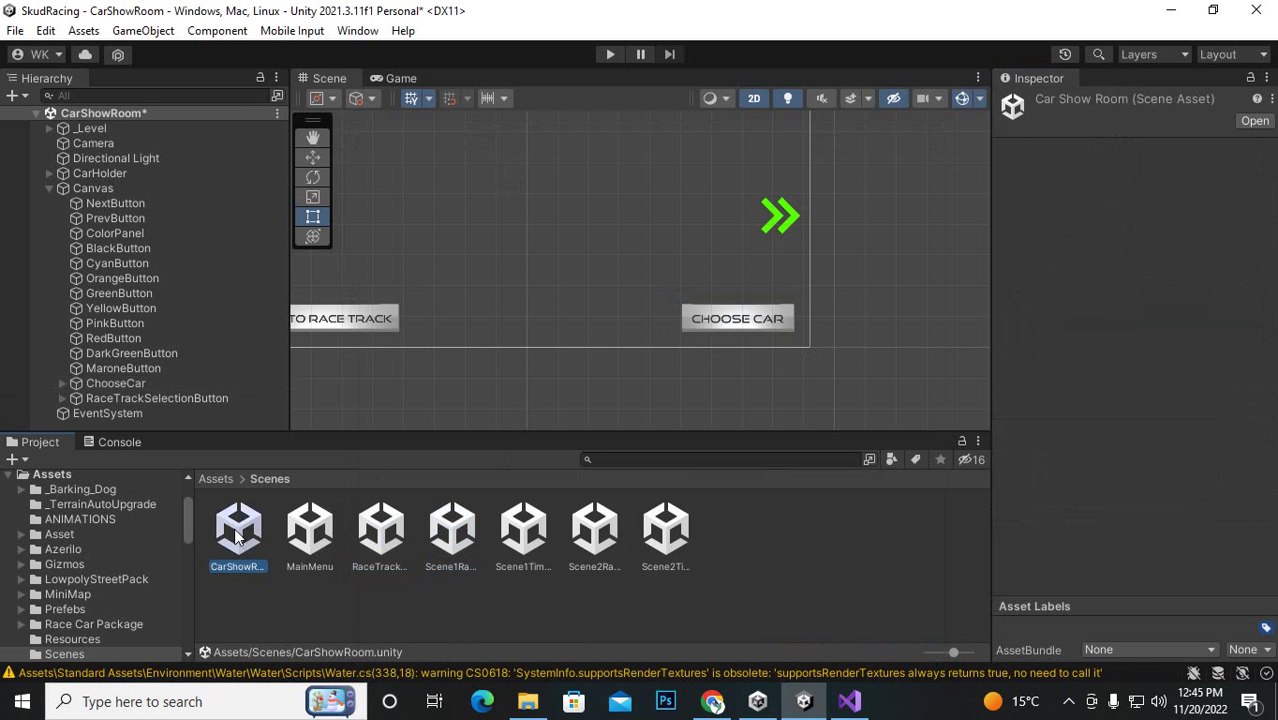
{"action": "left_click", "coordinate": [15, 30]}
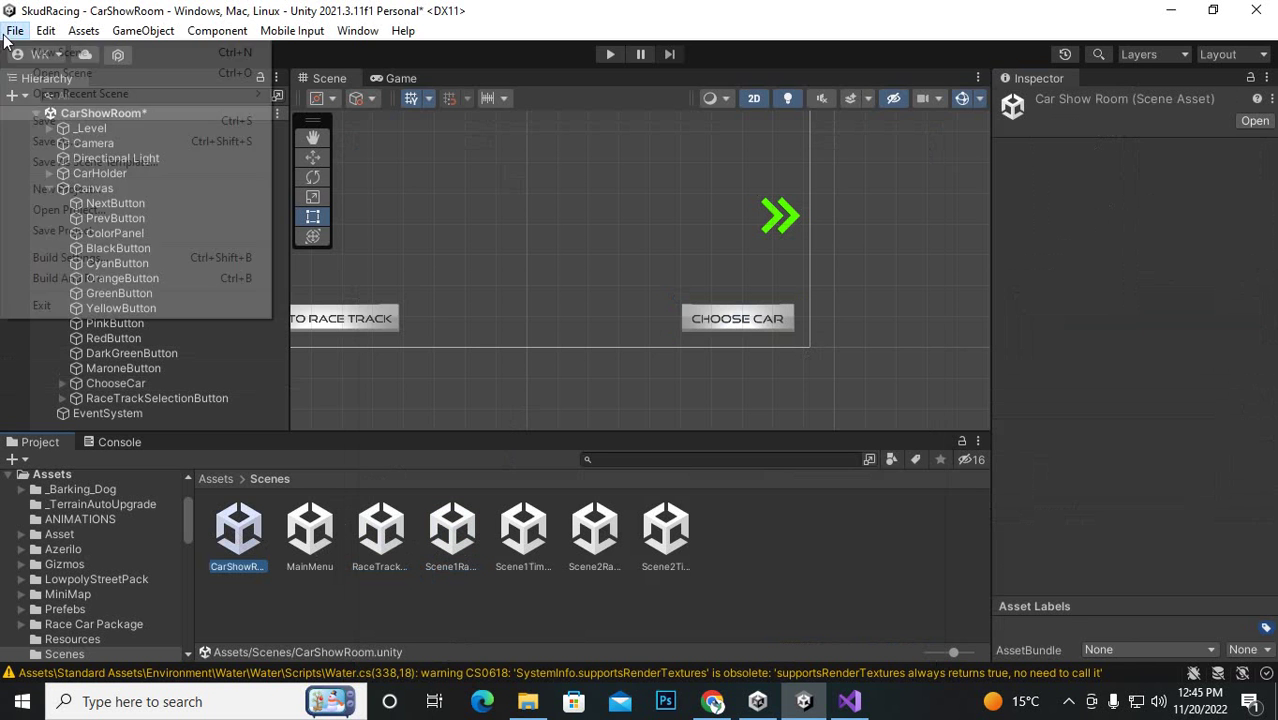
{"action": "left_click", "coordinate": [65, 230]}
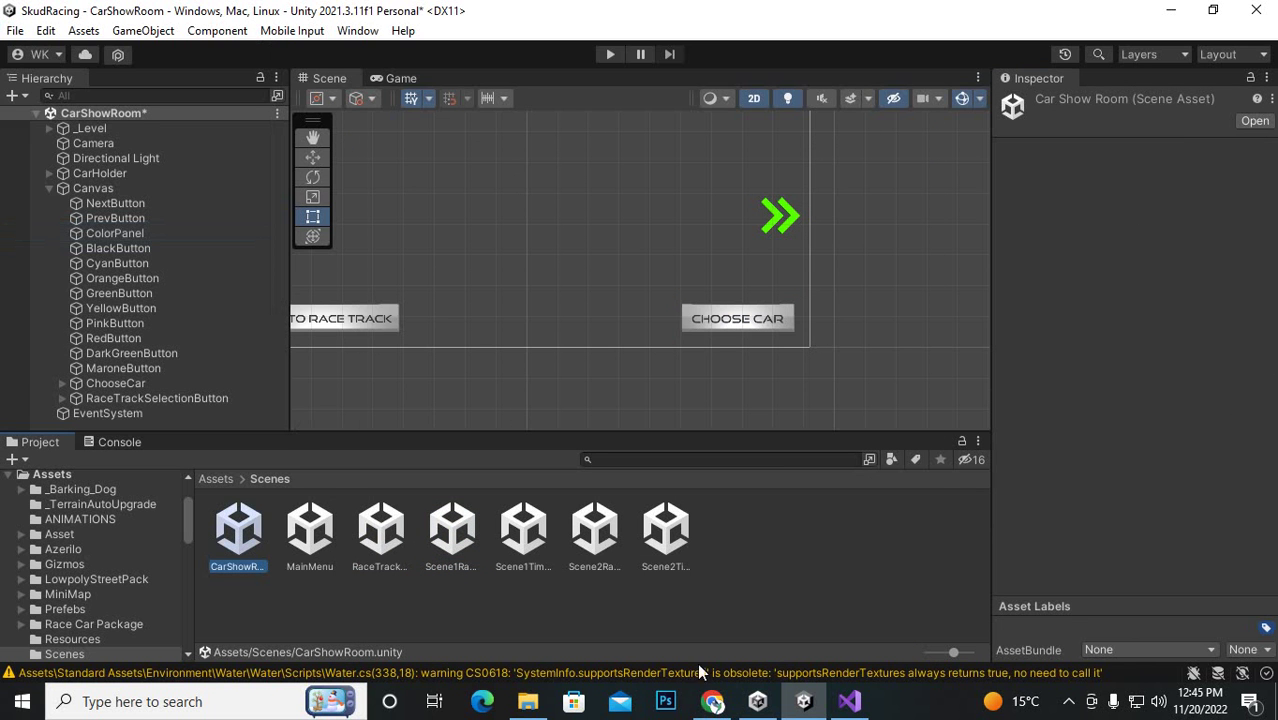
{"action": "left_click", "coordinate": [597, 535]}
- Open the RaceTrackSelection scene, saving the CarShowRoom changes when prompted
{"action": "double_click", "coordinate": [402, 533]}
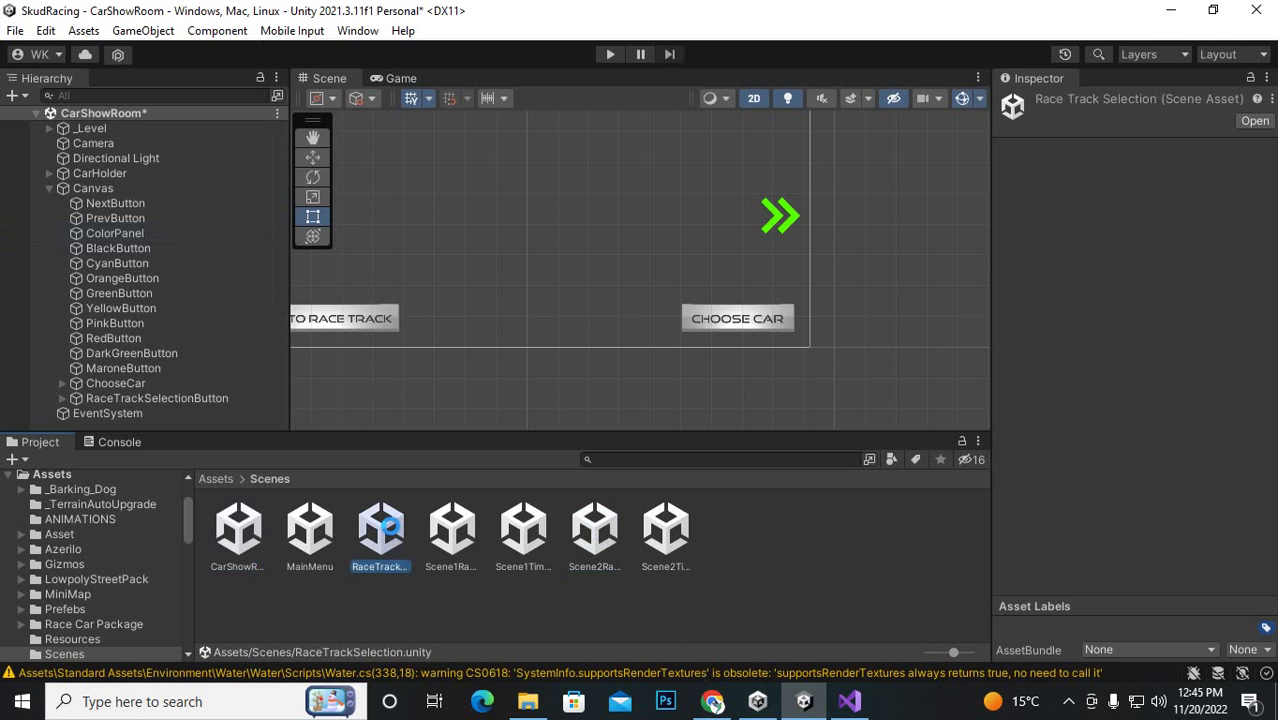
{"action": "left_click", "coordinate": [617, 389]}
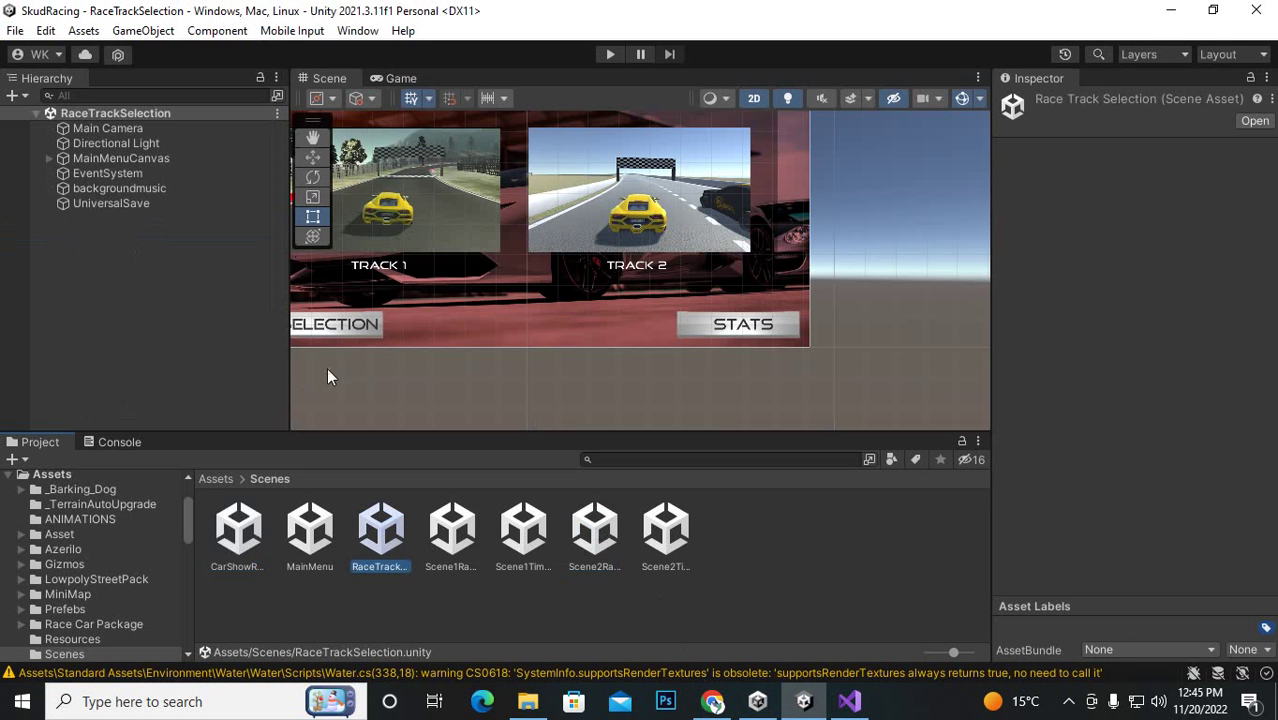
{"action": "scroll", "coordinate": [447, 344], "scroll_direction": "up", "scroll_amount": 3}
{"action": "middle_click_drag", "start_coordinate": [447, 344], "coordinate": [589, 379]}
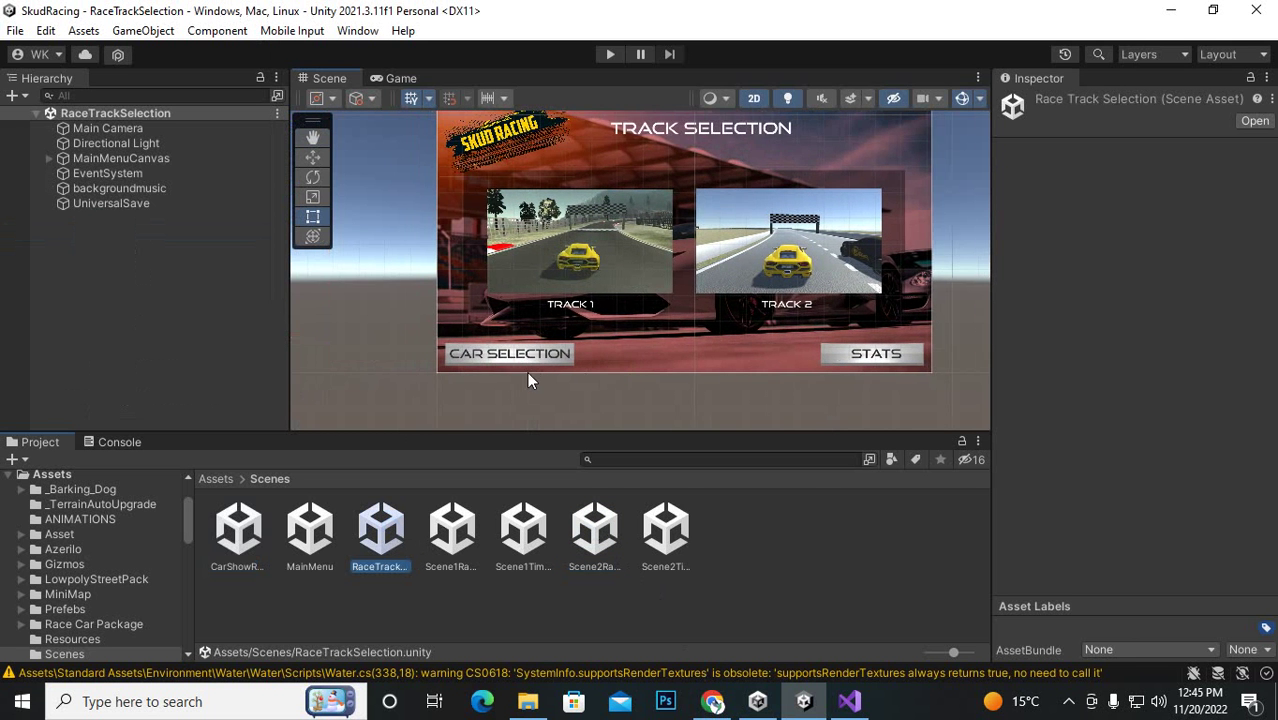
{"action": "scroll", "coordinate": [528, 376], "scroll_direction": "up", "scroll_amount": 5}
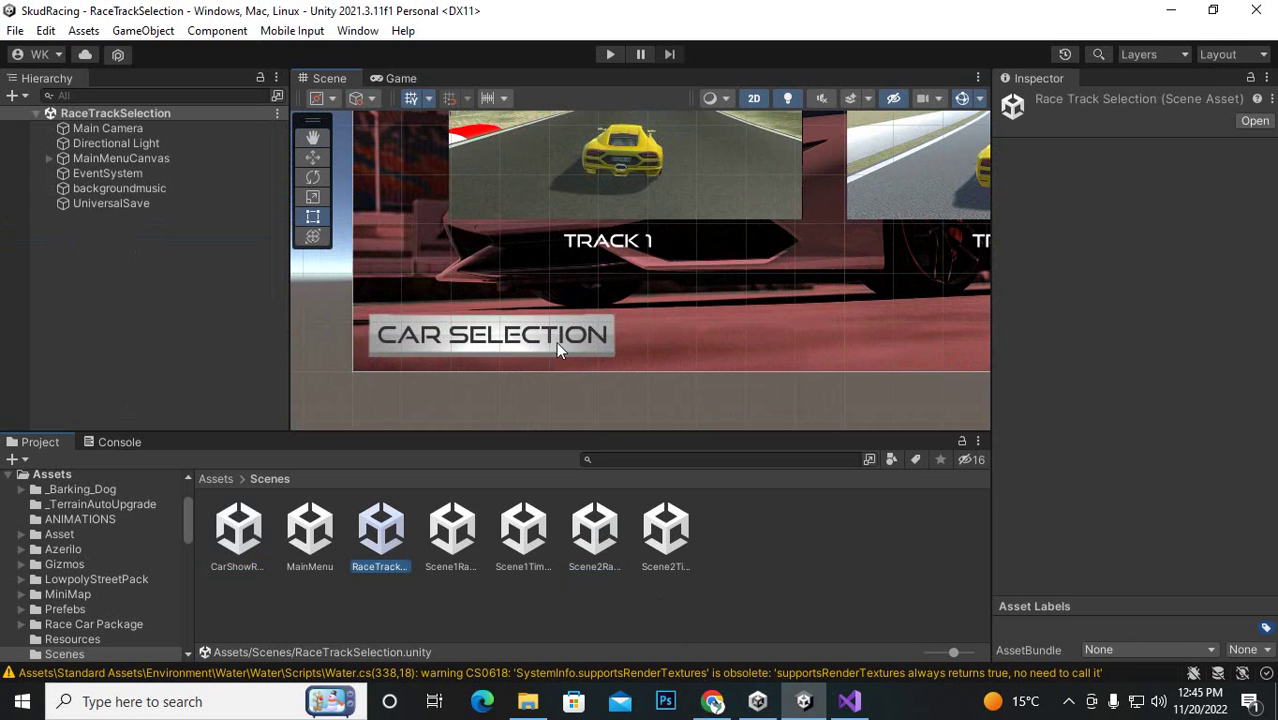
- Set the CAR SELECTION button's Level Loader Scene To Load to 6 and save the scene
{"action": "left_click", "coordinate": [556, 341]}
{"action": "scroll", "coordinate": [1257, 410], "scroll_direction": "down", "scroll_amount": 5}
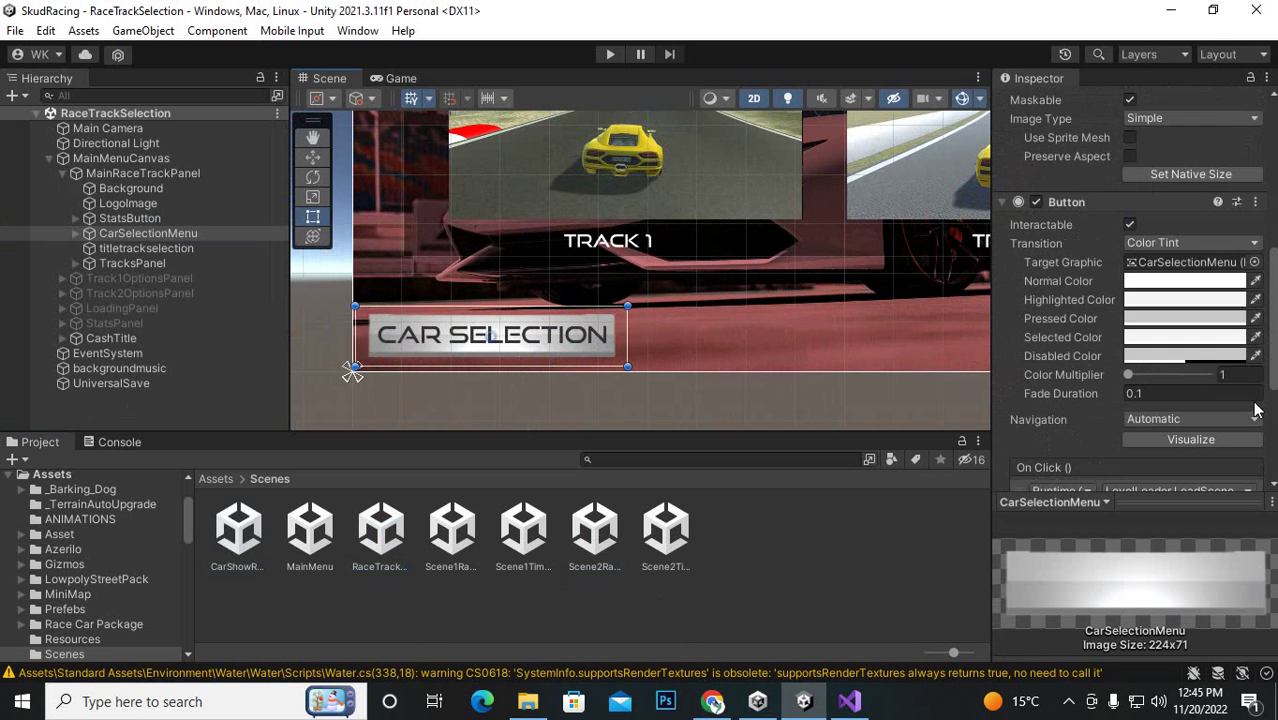
{"action": "scroll", "coordinate": [1257, 410], "scroll_direction": "down", "scroll_amount": 4}
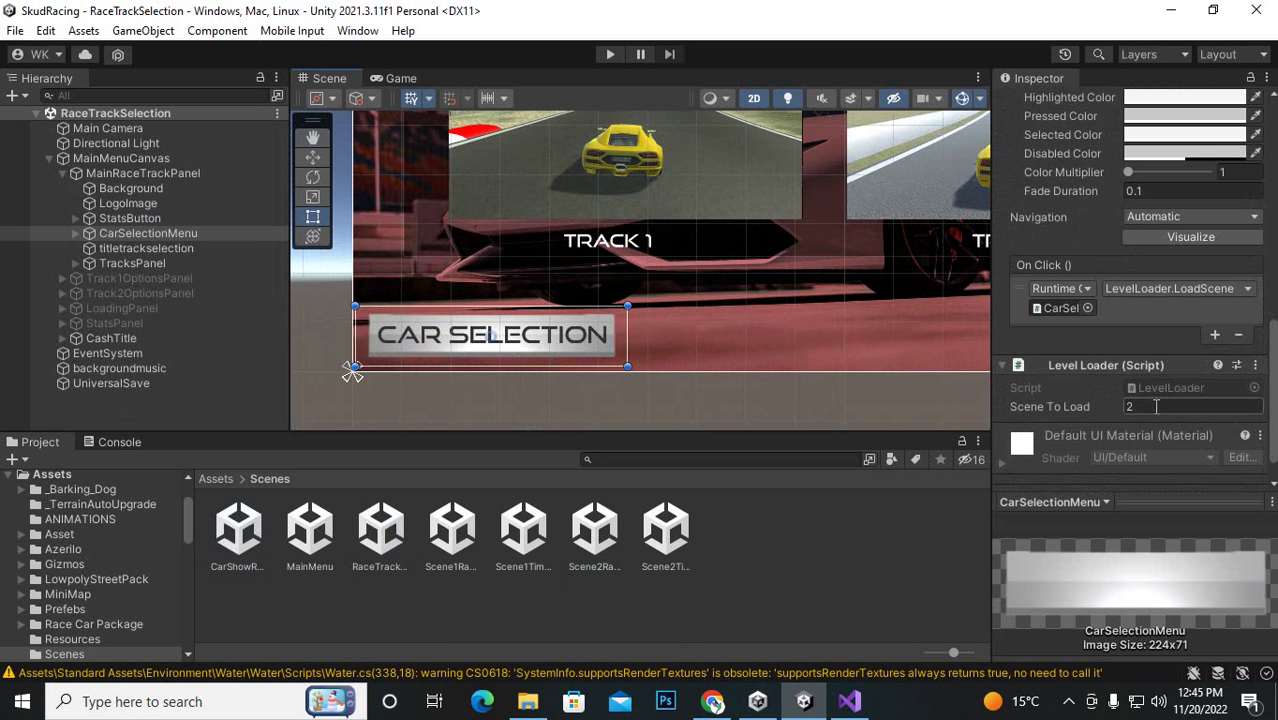
{"action": "left_click", "coordinate": [1156, 406]}
{"action": "type", "text": "6"}
{"action": "key", "text": "ctrl+s"}
{"action": "scroll", "coordinate": [497, 371], "scroll_direction": "down", "scroll_amount": 2}
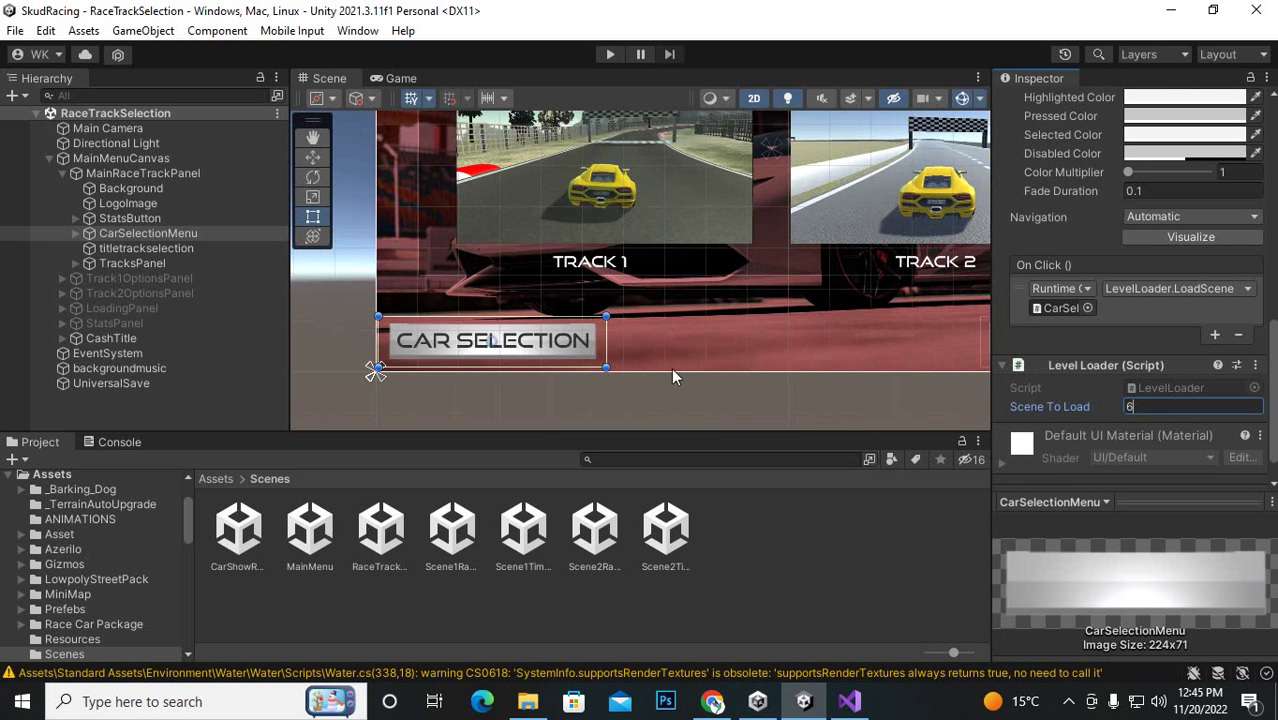
{"action": "scroll", "coordinate": [671, 376], "scroll_direction": "down", "scroll_amount": 1}
{"action": "scroll", "coordinate": [566, 380], "scroll_direction": "down", "scroll_amount": 1}
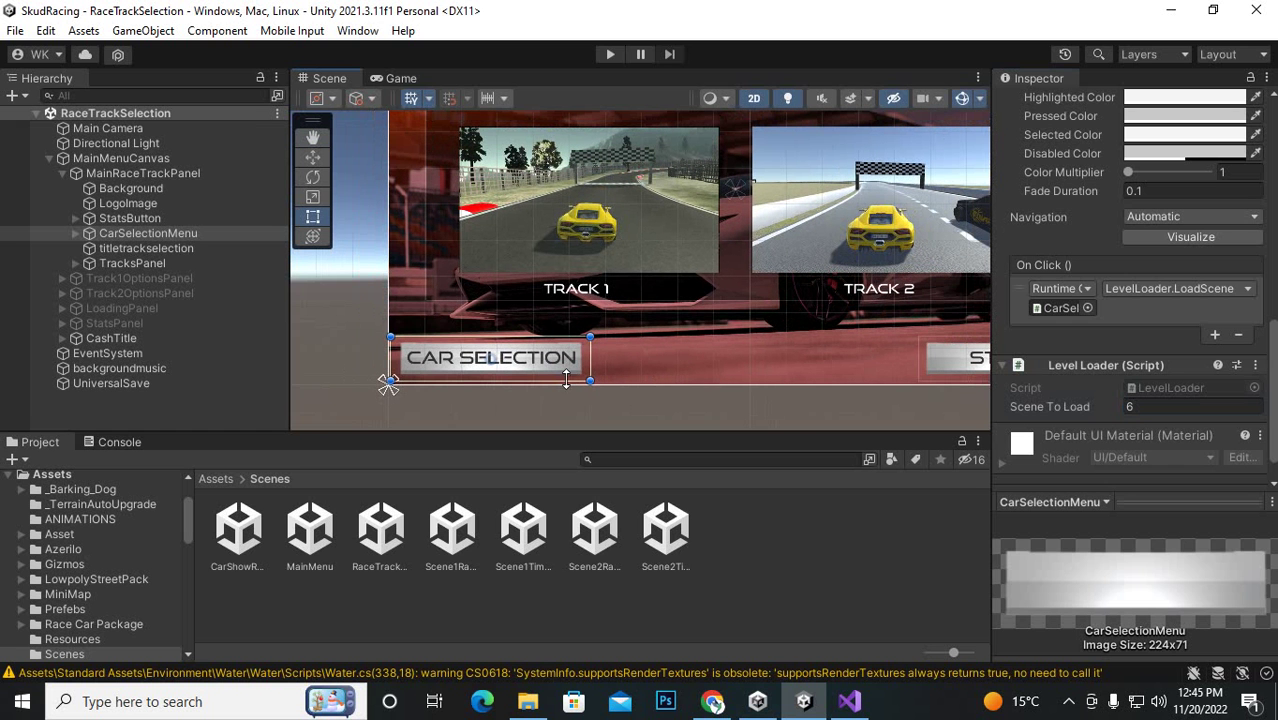
{"action": "left_click", "coordinate": [350, 550]}
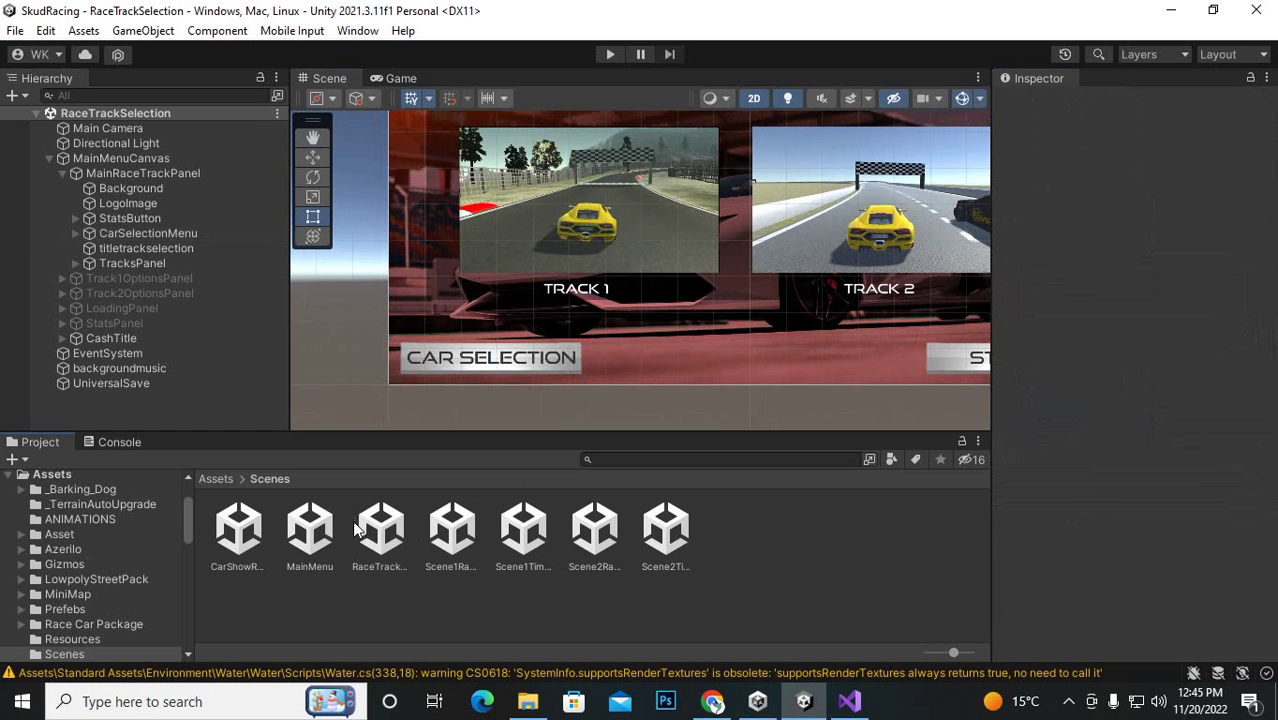
- Look through the race and time-trial scene assets, then open Scene1TimeTrial
{"action": "left_click", "coordinate": [388, 527]}
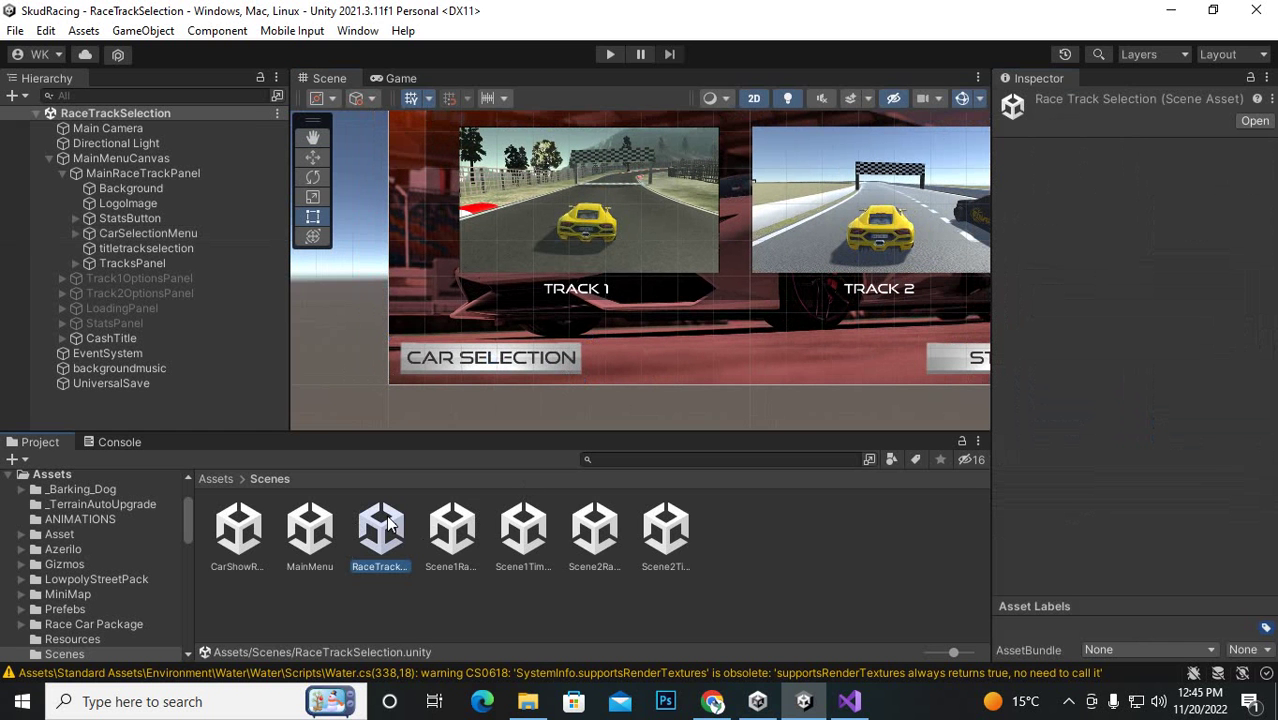
{"action": "left_click", "coordinate": [449, 535]}
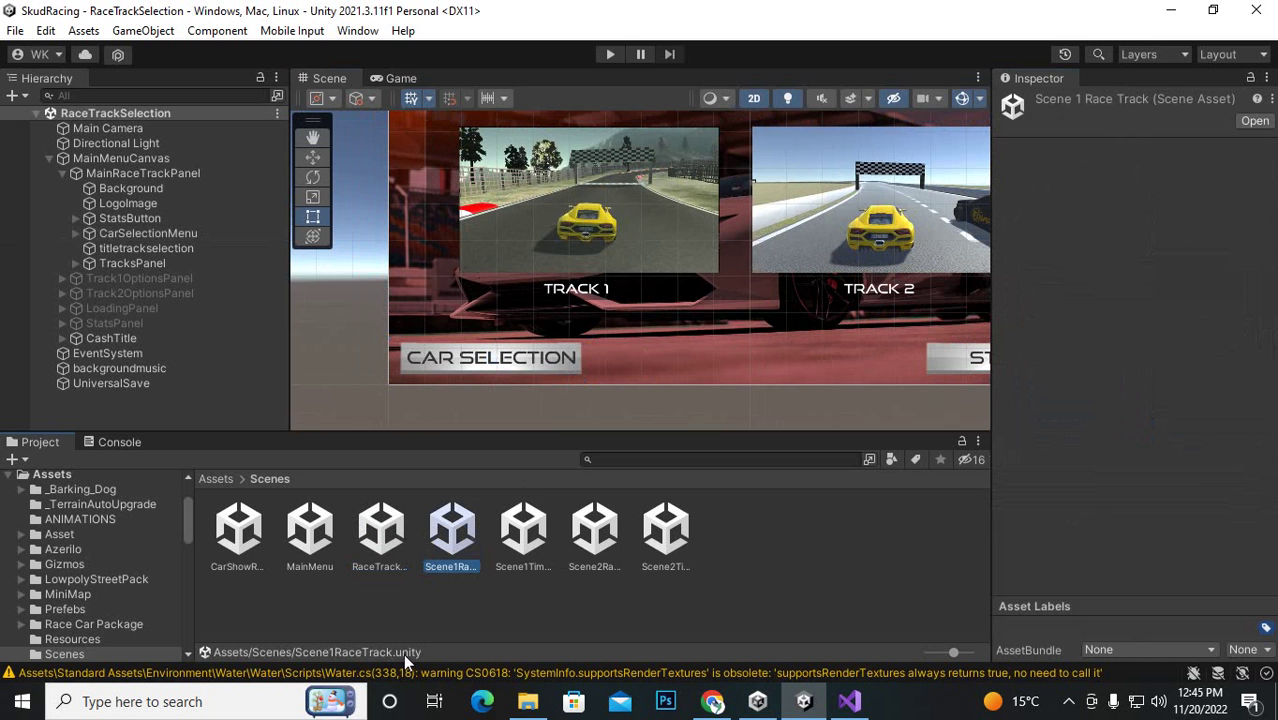
{"action": "left_click", "coordinate": [520, 516]}
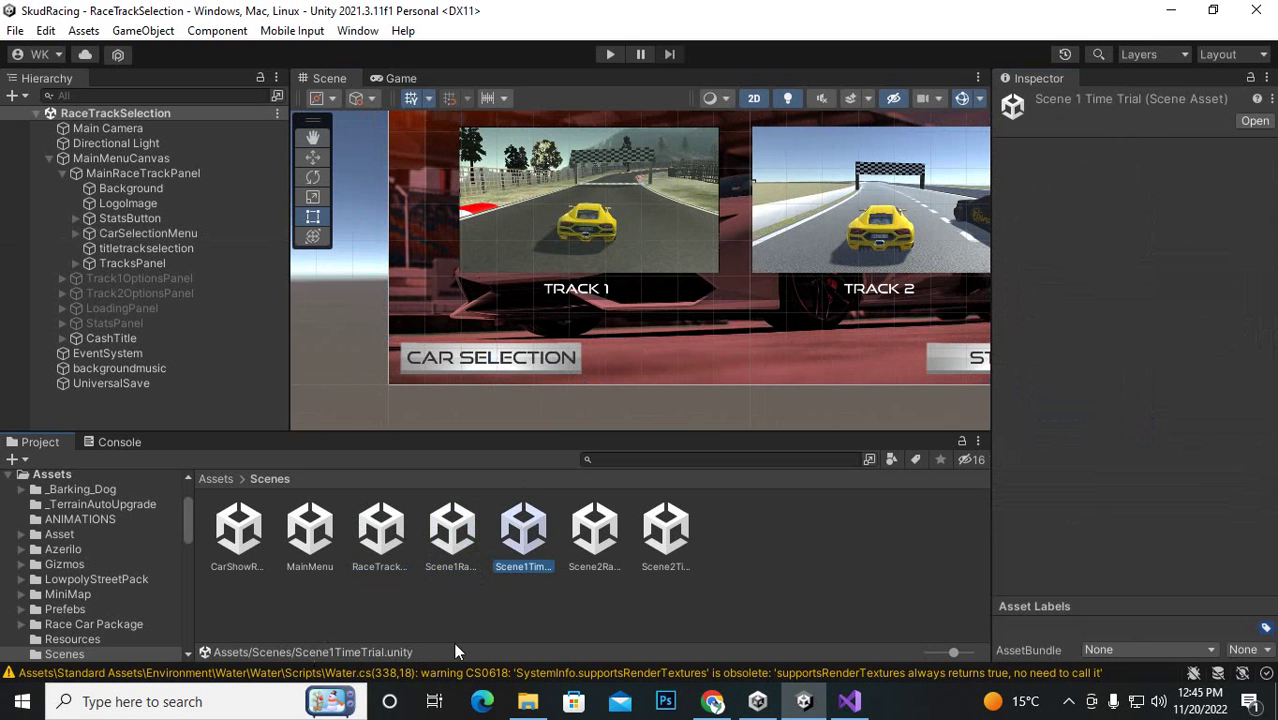
{"action": "left_click", "coordinate": [590, 538]}
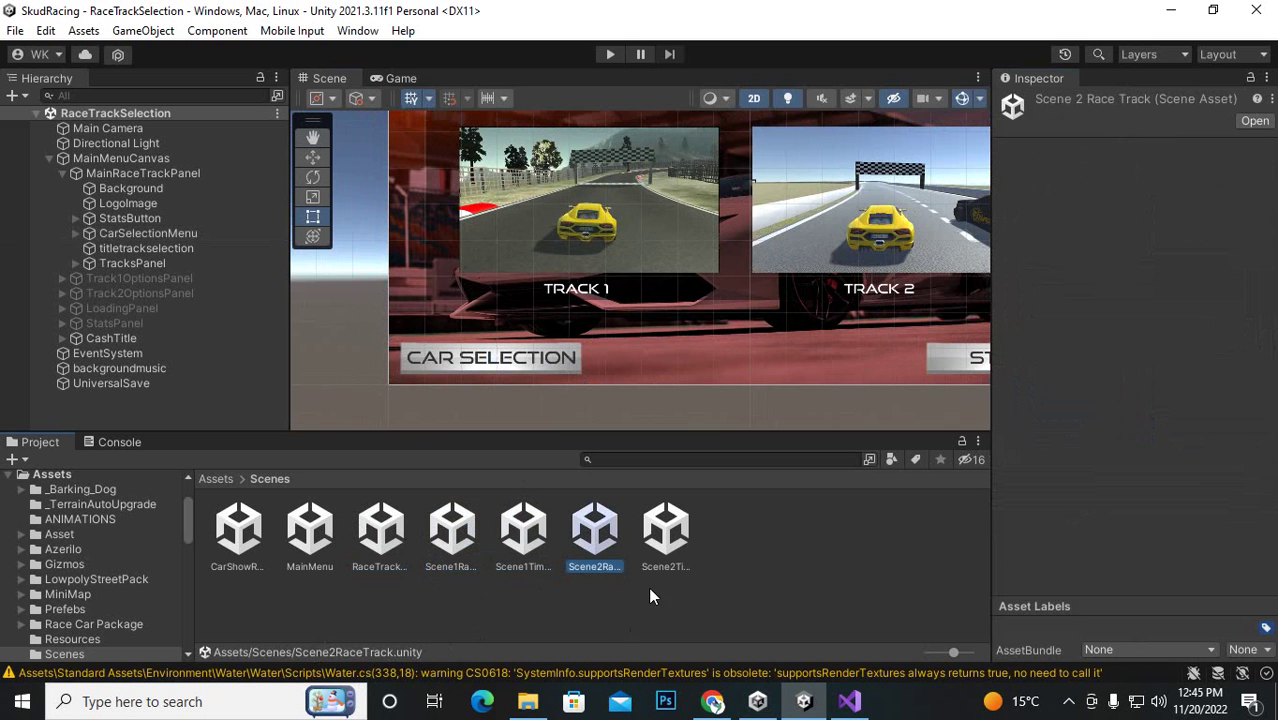
{"action": "left_click", "coordinate": [665, 530]}
{"action": "left_click", "coordinate": [631, 563]}
{"action": "left_click", "coordinate": [522, 540]}
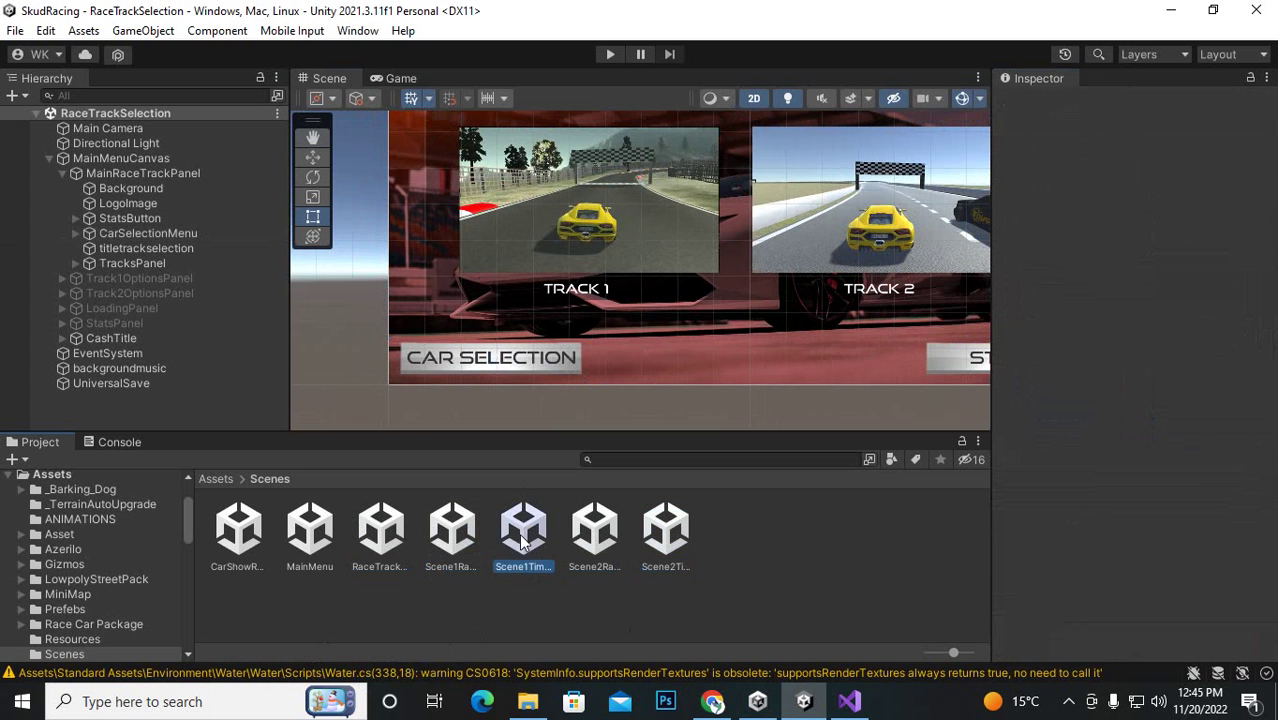
{"action": "double_click", "coordinate": [519, 543]}
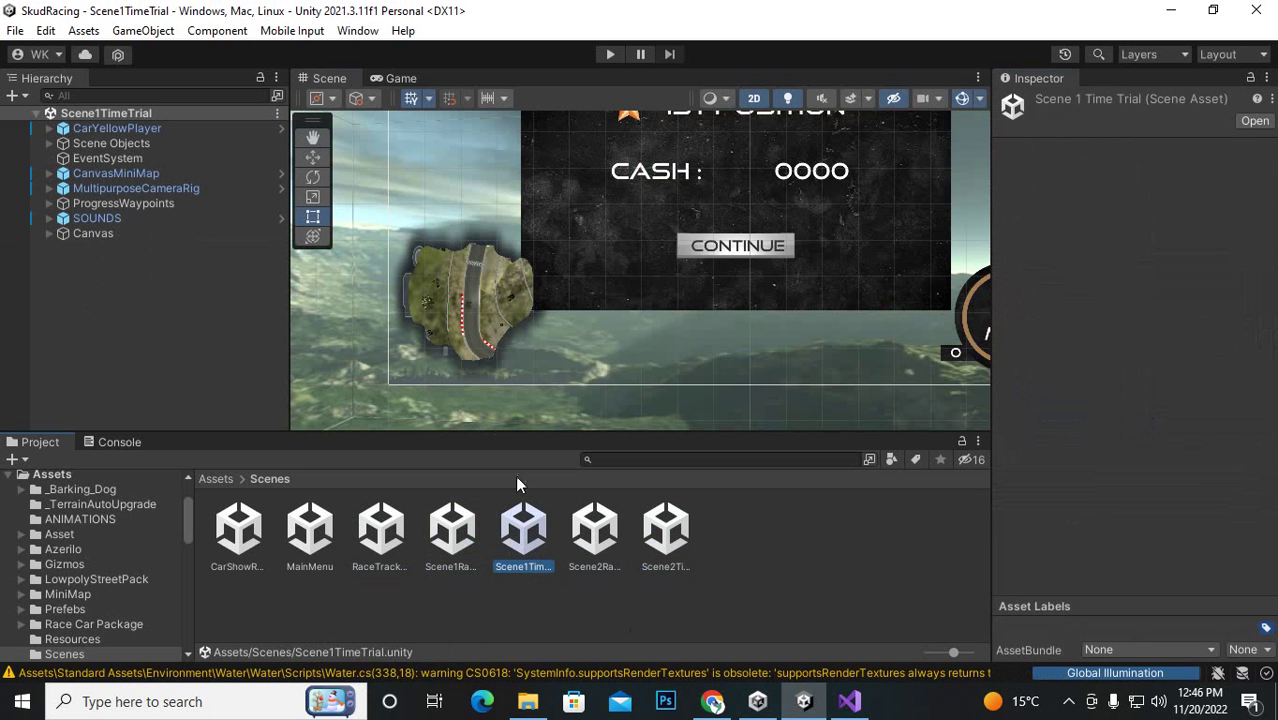
- Frame the race UI, then play-test Scene1TimeTrial and stop it
{"action": "scroll", "coordinate": [595, 324], "scroll_direction": "down", "scroll_amount": 2}
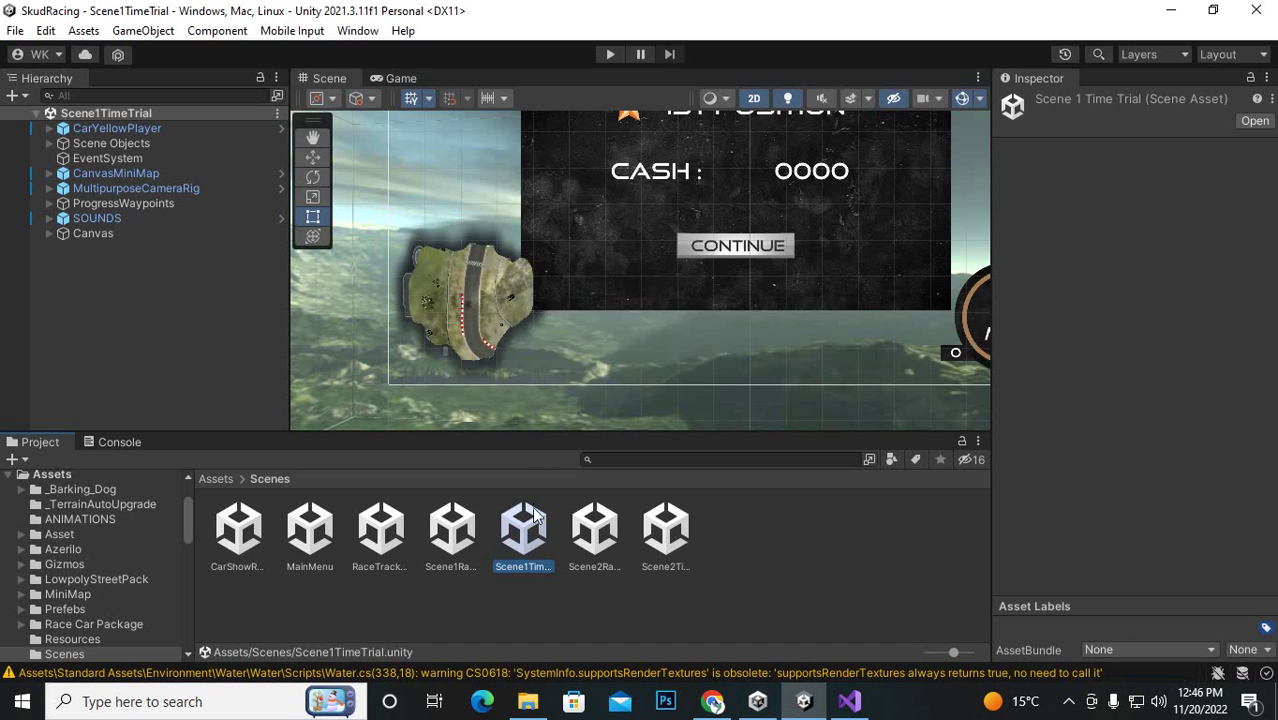
{"action": "scroll", "coordinate": [577, 352], "scroll_direction": "down", "scroll_amount": 3}
{"action": "left_click_drag", "start_coordinate": [581, 340], "coordinate": [575, 358]}
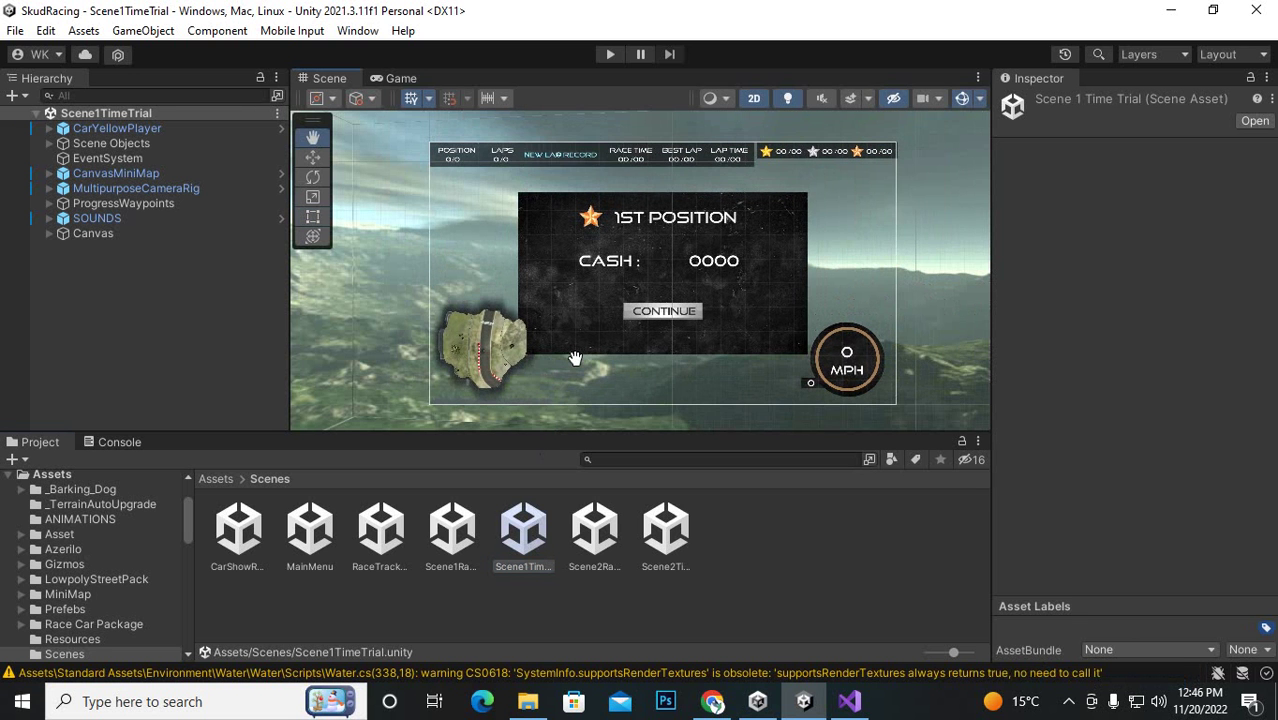
{"action": "middle_click_drag", "start_coordinate": [575, 358], "coordinate": [546, 374]}
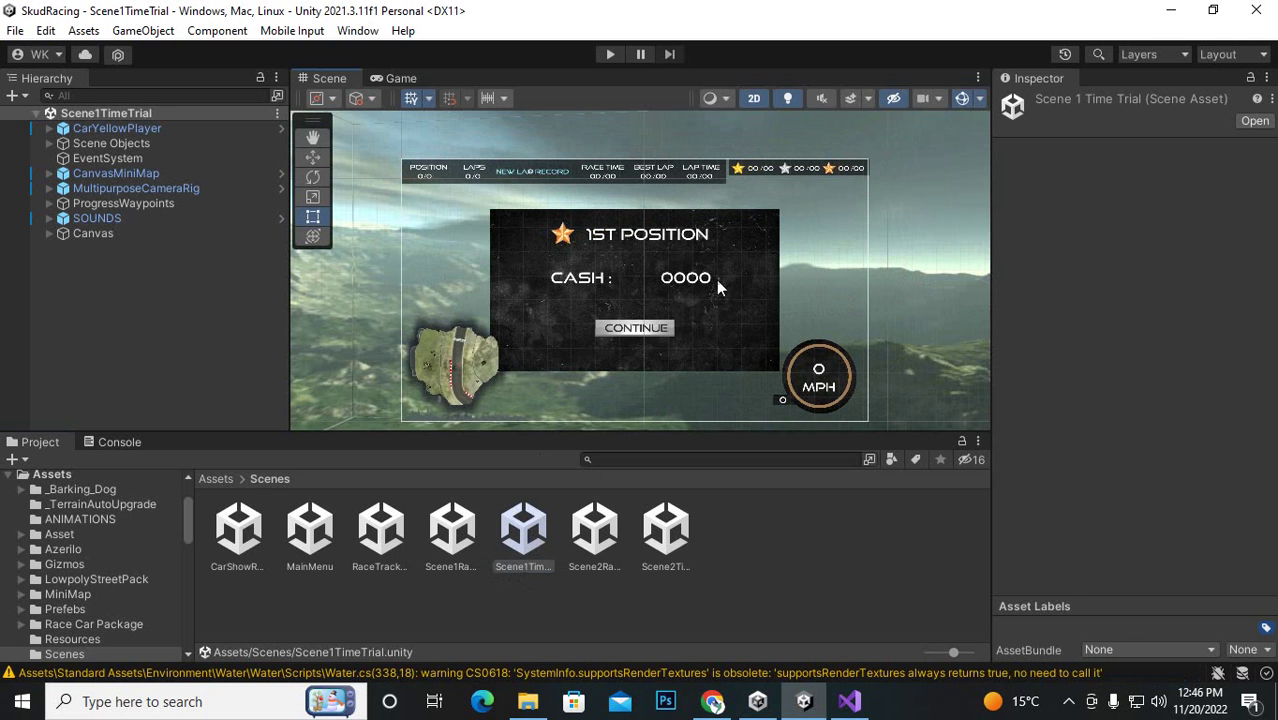
{"action": "left_click", "coordinate": [610, 54]}
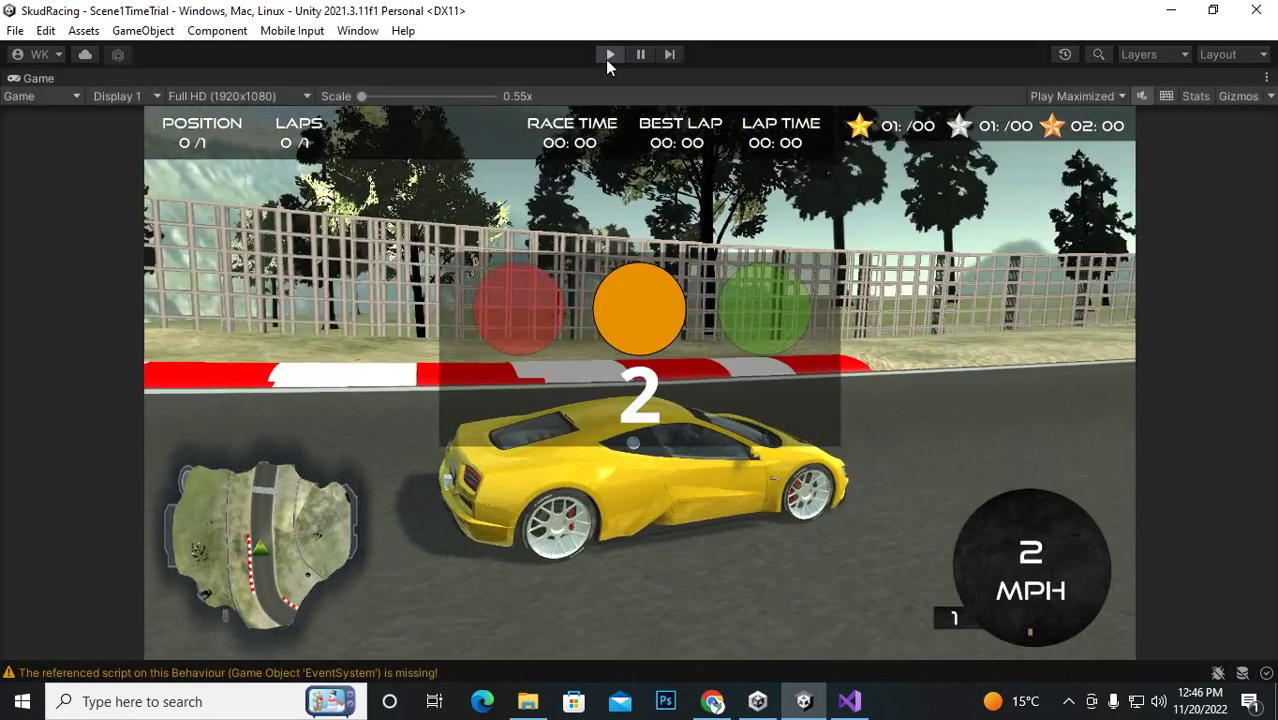
{"action": "left_click", "coordinate": [610, 54]}
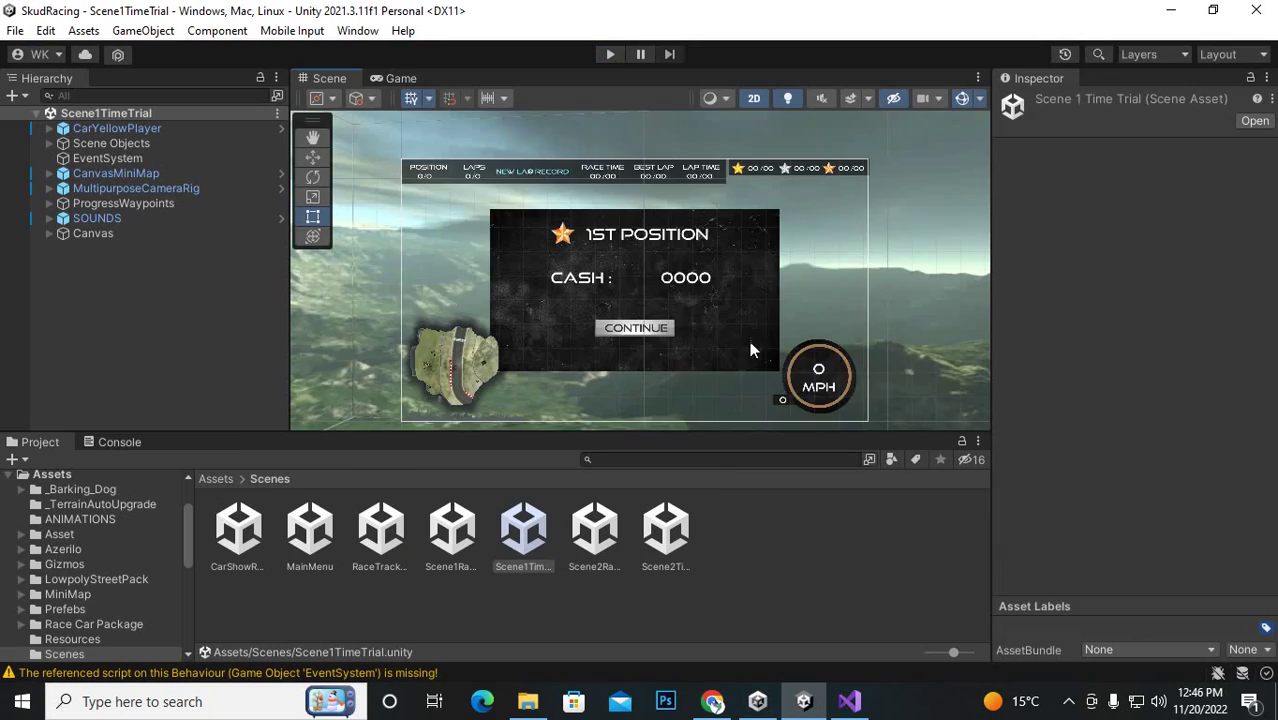
{"action": "scroll", "coordinate": [752, 350], "scroll_direction": "up", "scroll_amount": 5}
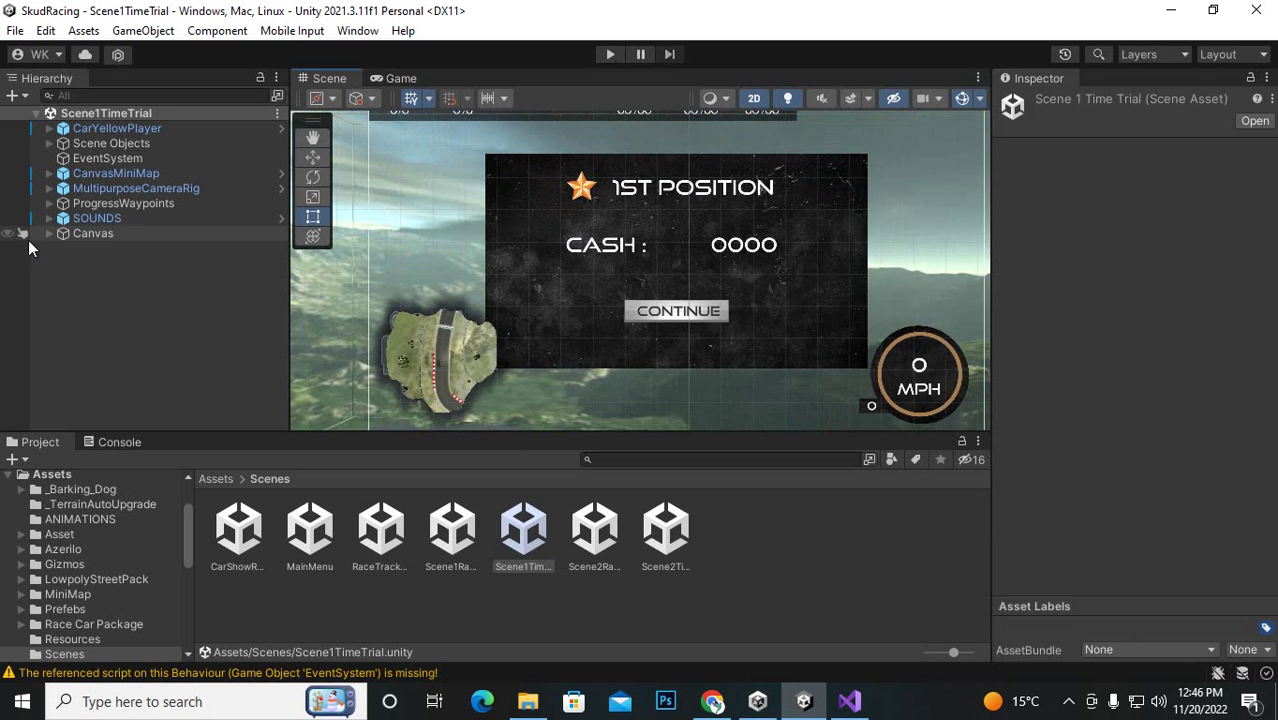
- Select CarYellowPlayer, switch off 2D mode and frame the car in the Scene view
{"action": "left_click", "coordinate": [102, 128]}
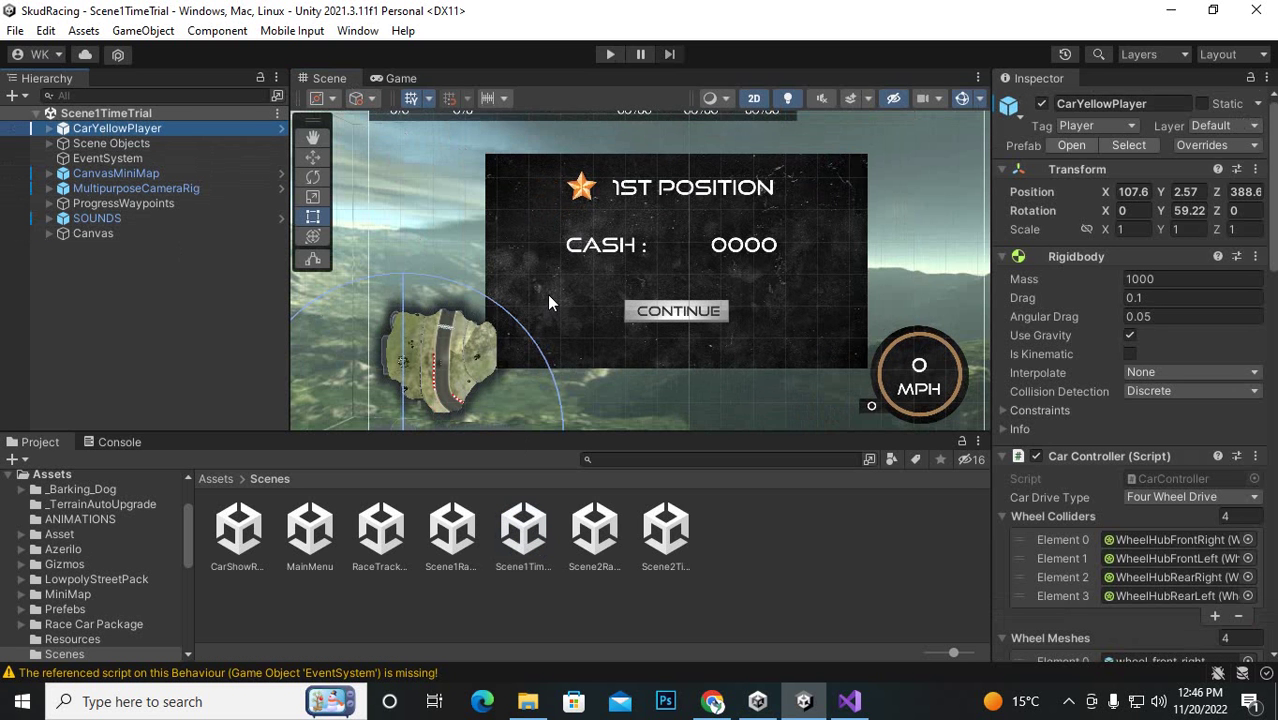
{"action": "key", "text": "f"}
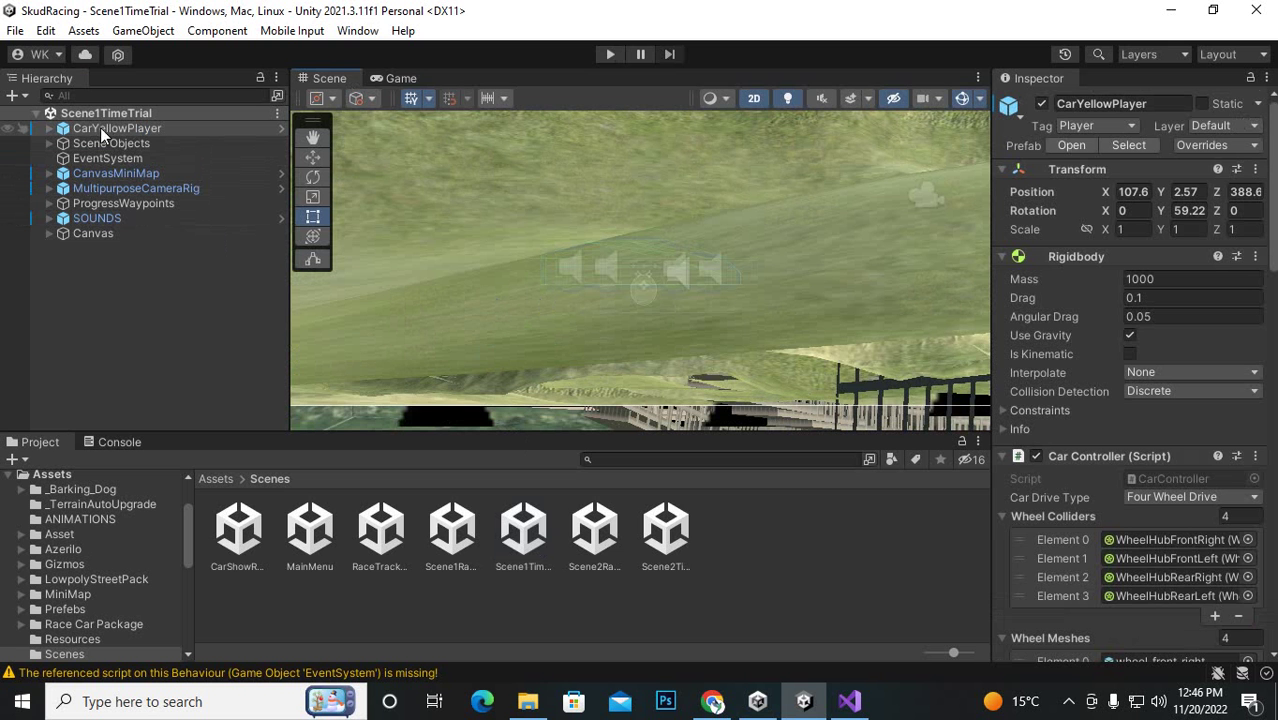
{"action": "left_click_drag", "start_coordinate": [838, 340], "coordinate": [823, 356], "text": "alt"}
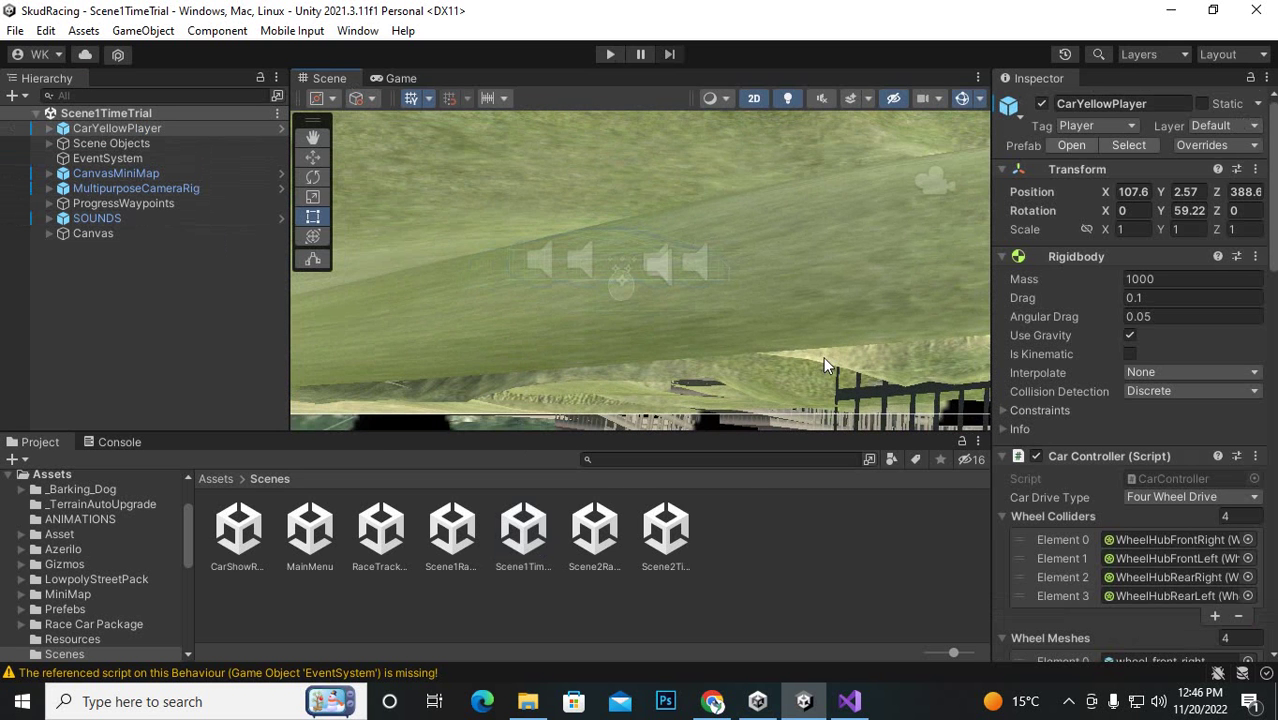
{"action": "left_click", "coordinate": [752, 98]}
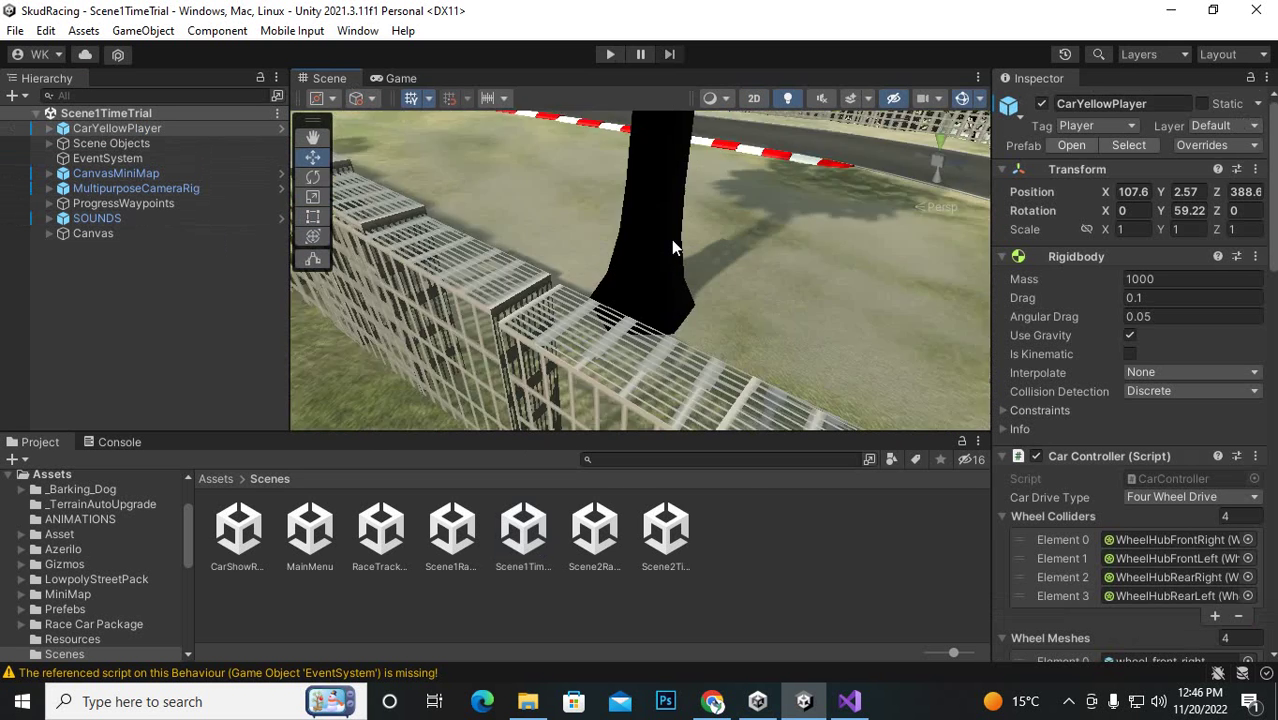
{"action": "scroll", "coordinate": [660, 310], "scroll_direction": "down", "scroll_amount": 5}
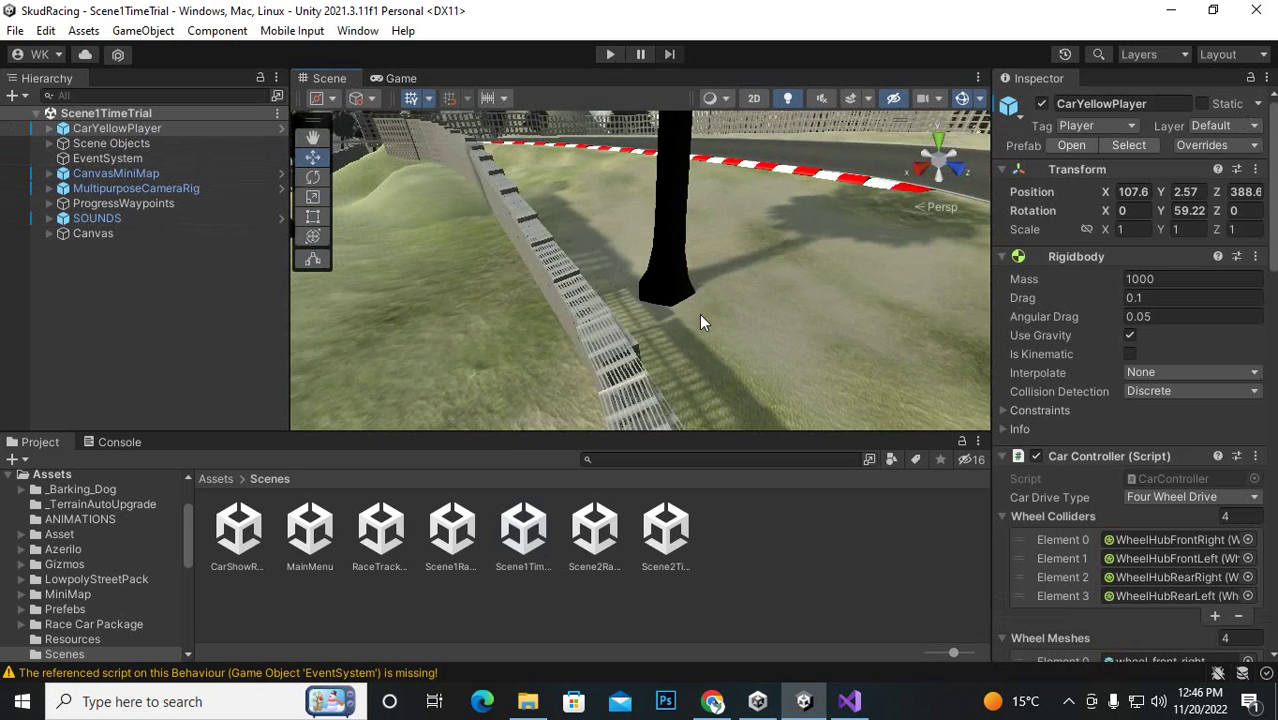
{"action": "right_click_drag", "start_coordinate": [712, 330], "coordinate": [659, 247]}
{"action": "middle_click_drag", "start_coordinate": [659, 247], "coordinate": [808, 251]}
{"action": "key", "text": "f"}
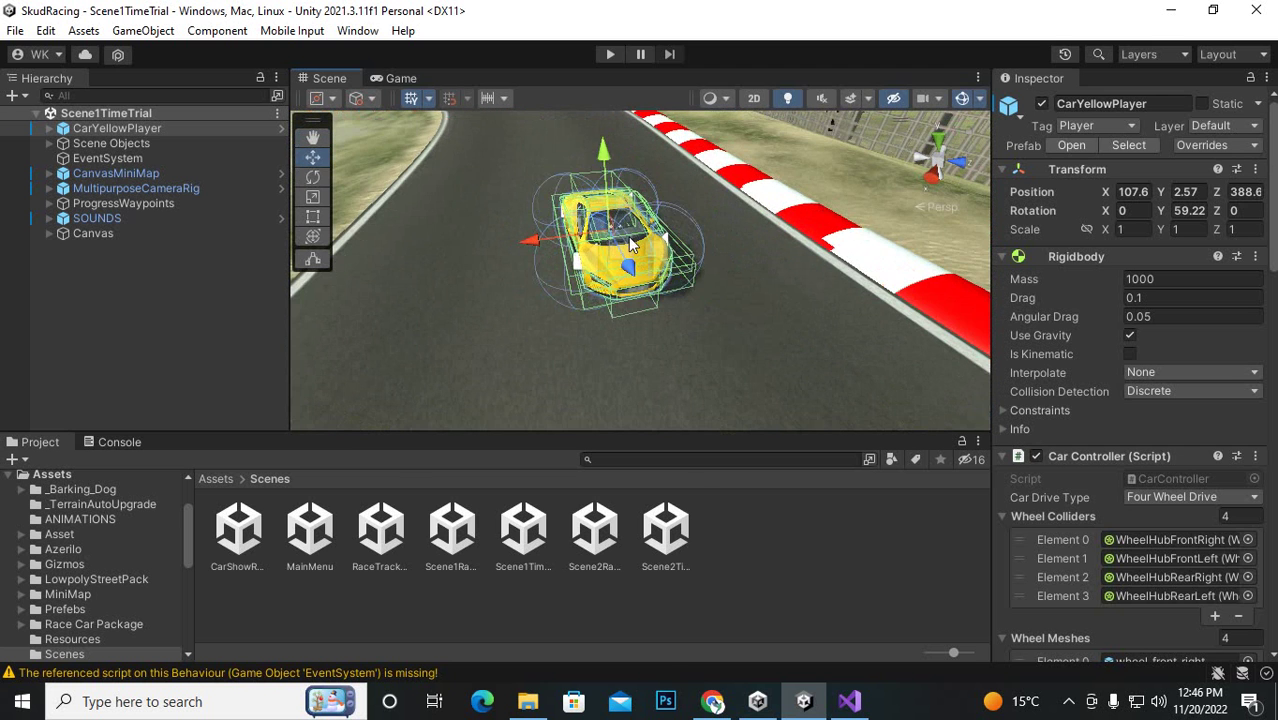
- Drag the car down onto the track until its Position Y reads 1.6
{"action": "left_click_drag", "start_coordinate": [611, 167], "coordinate": [703, 240]}
{"action": "left_click_drag", "start_coordinate": [757, 202], "coordinate": [600, 285]}
{"action": "scroll", "coordinate": [600, 285], "scroll_direction": "up", "scroll_amount": 5}
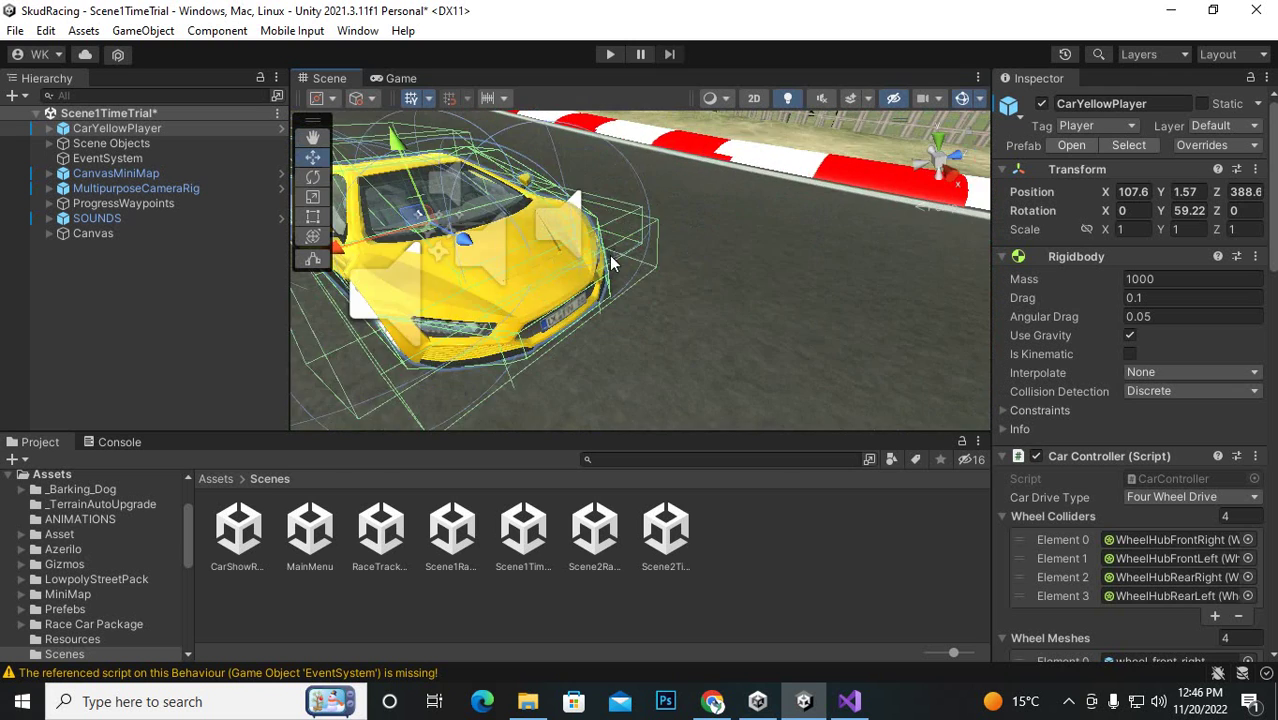
{"action": "middle_click_drag", "start_coordinate": [582, 291], "coordinate": [658, 273]}
{"action": "scroll", "coordinate": [658, 273], "scroll_direction": "down", "scroll_amount": 4}
{"action": "left_click_drag", "start_coordinate": [658, 273], "coordinate": [627, 358], "text": "alt"}
{"action": "scroll", "coordinate": [585, 147], "scroll_direction": "down", "scroll_amount": 5}
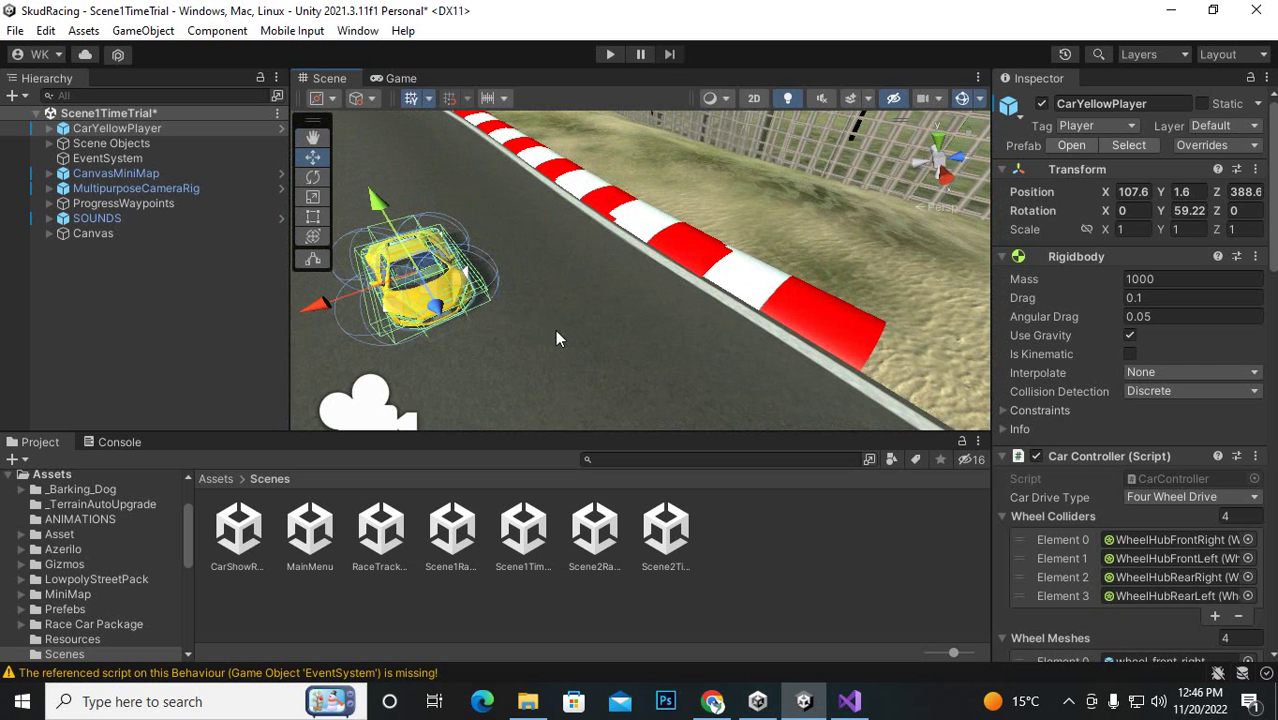
{"action": "middle_click_drag", "start_coordinate": [541, 335], "coordinate": [650, 320]}
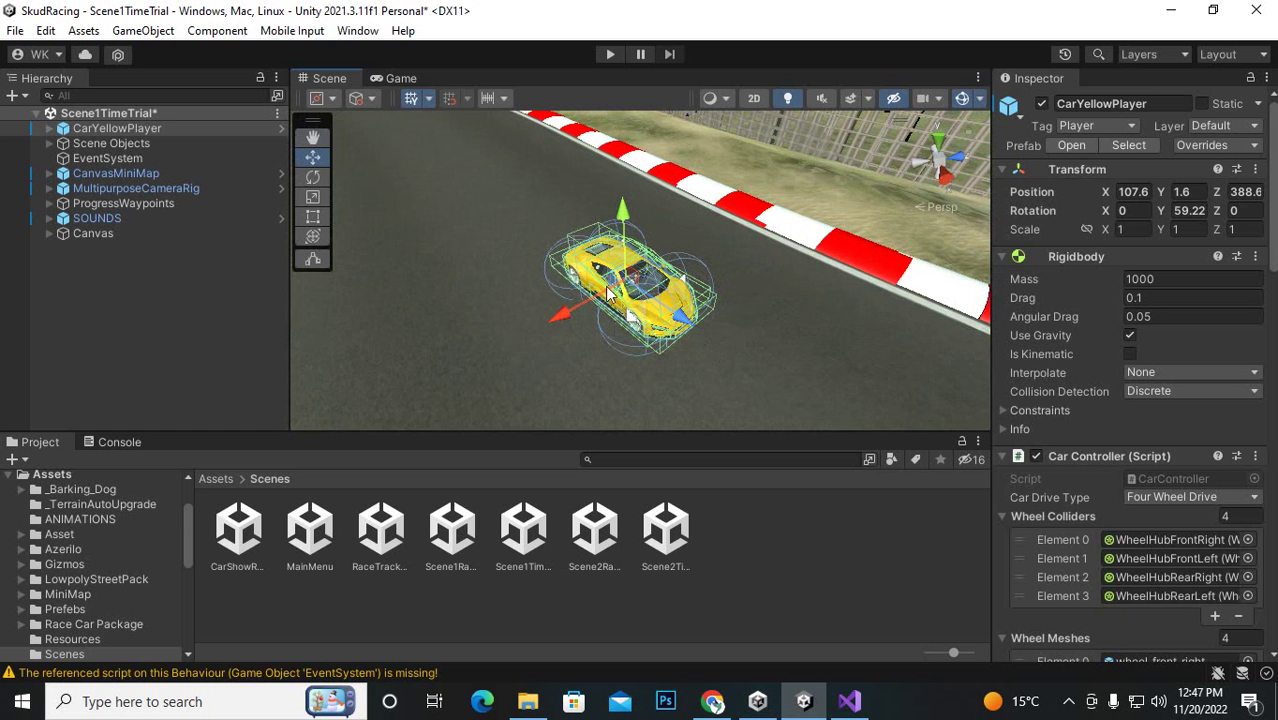
{"action": "middle_click_drag", "start_coordinate": [579, 335], "coordinate": [528, 341]}
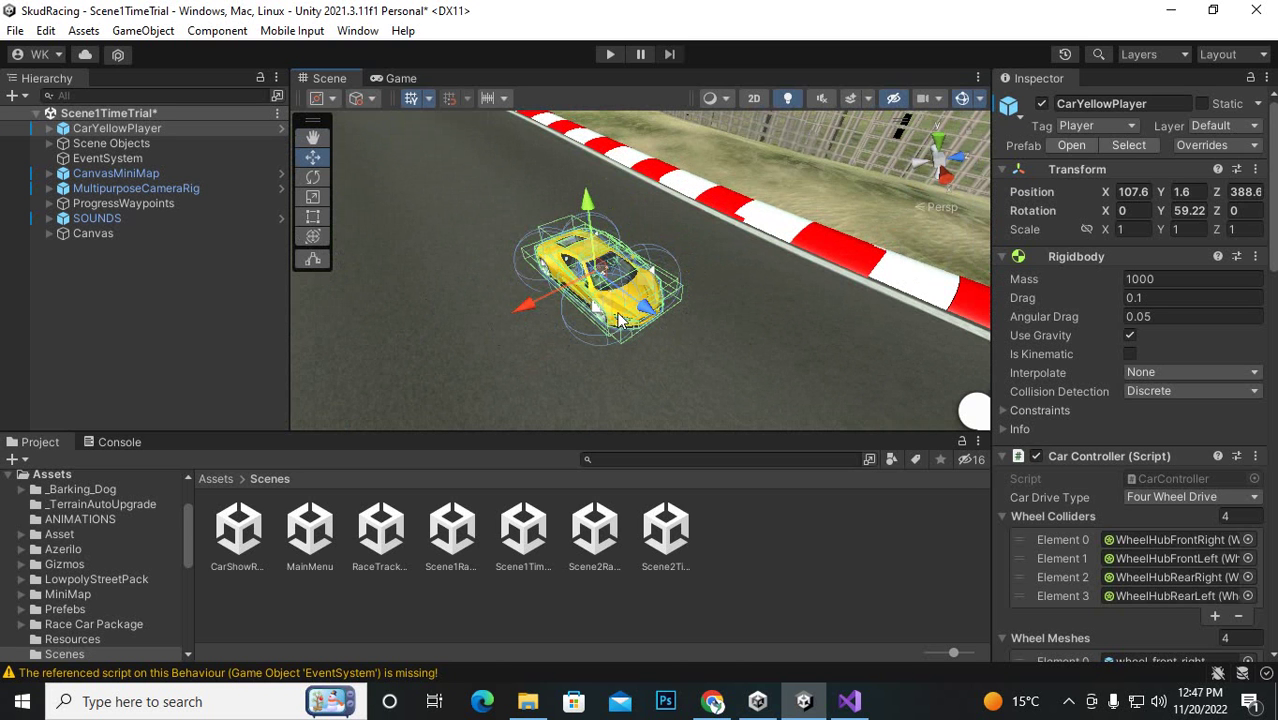
- Open Prefebs > Player and compare the CarYellowPlayer prefab with the scene car
{"action": "left_click", "coordinate": [208, 480]}
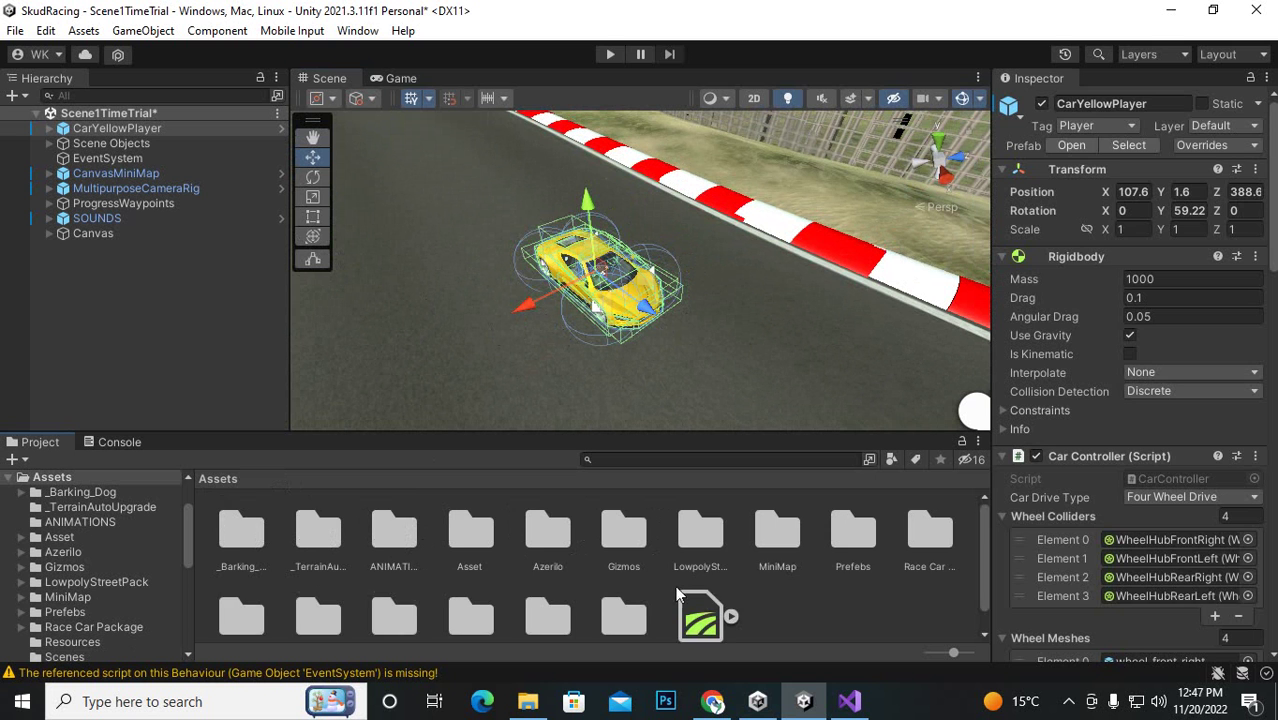
{"action": "scroll", "coordinate": [705, 590], "scroll_direction": "down", "scroll_amount": 1}
{"action": "scroll", "coordinate": [876, 507], "scroll_direction": "up", "scroll_amount": 1}
{"action": "left_click", "coordinate": [876, 505]}
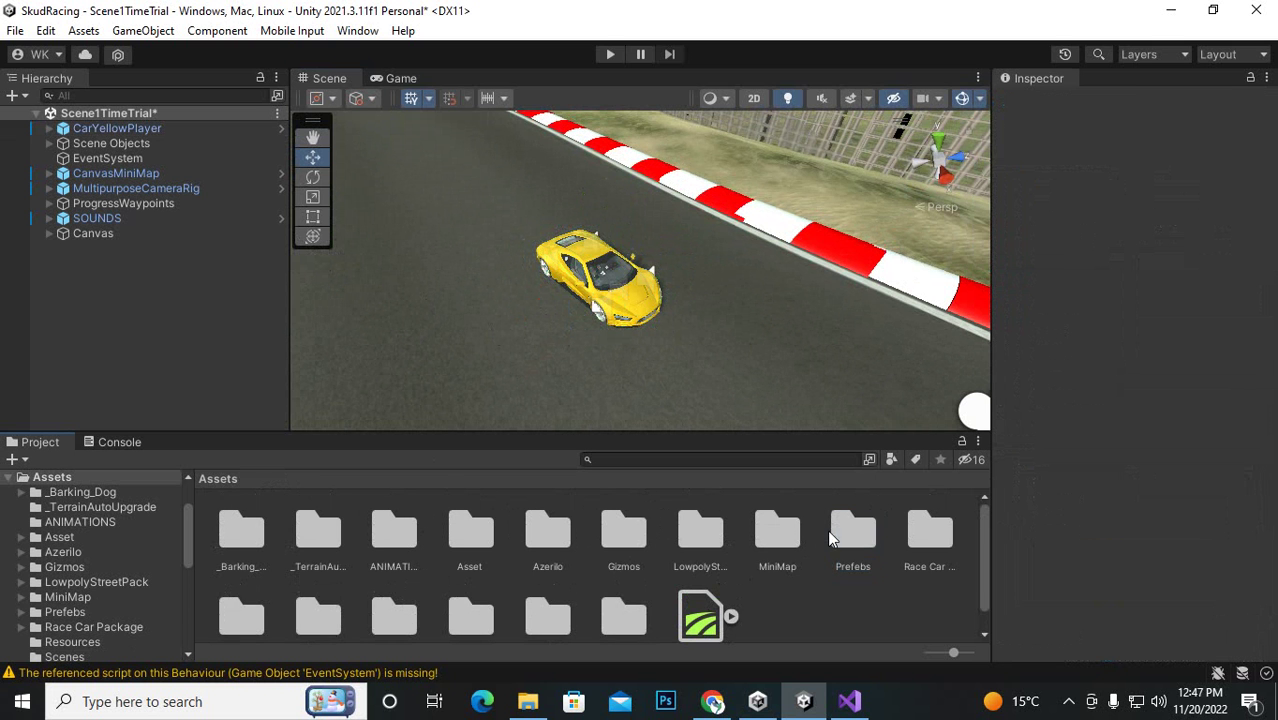
{"action": "double_click", "coordinate": [842, 527]}
{"action": "double_click", "coordinate": [309, 530]}
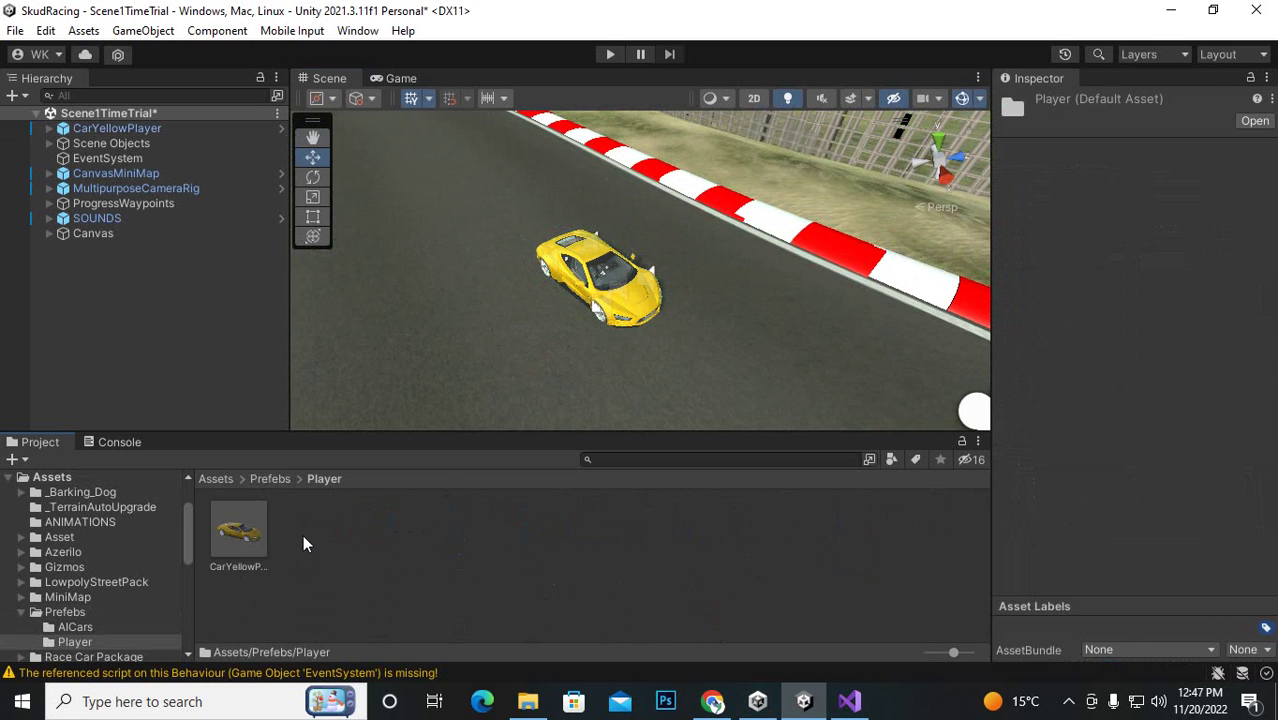
{"action": "left_click", "coordinate": [236, 533]}
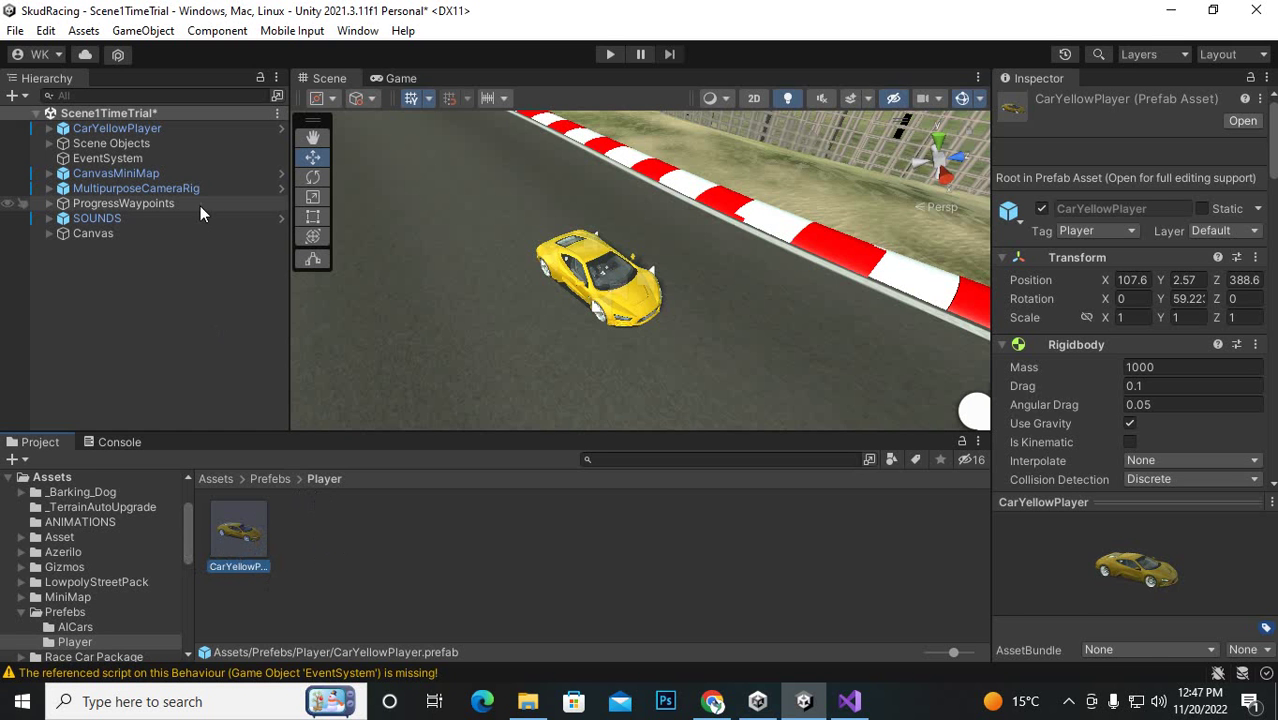
{"action": "left_click", "coordinate": [127, 128]}
{"action": "left_click", "coordinate": [240, 535]}
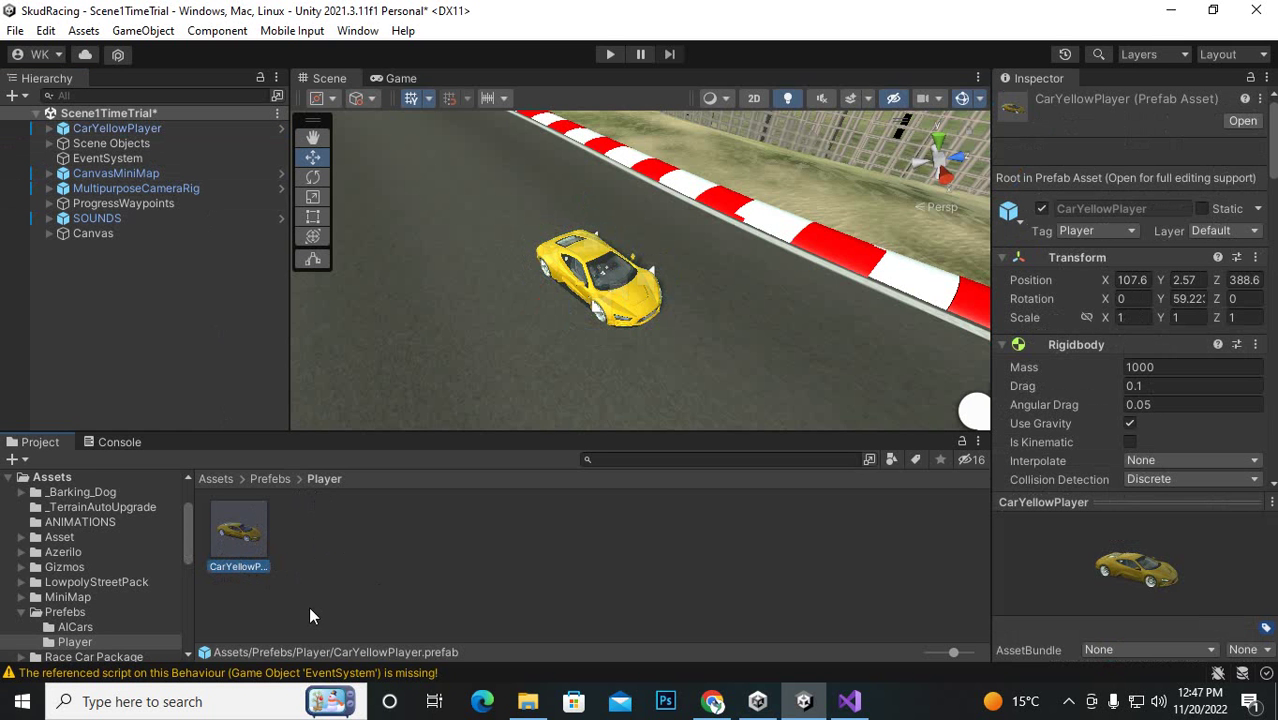
{"action": "left_click", "coordinate": [130, 128]}
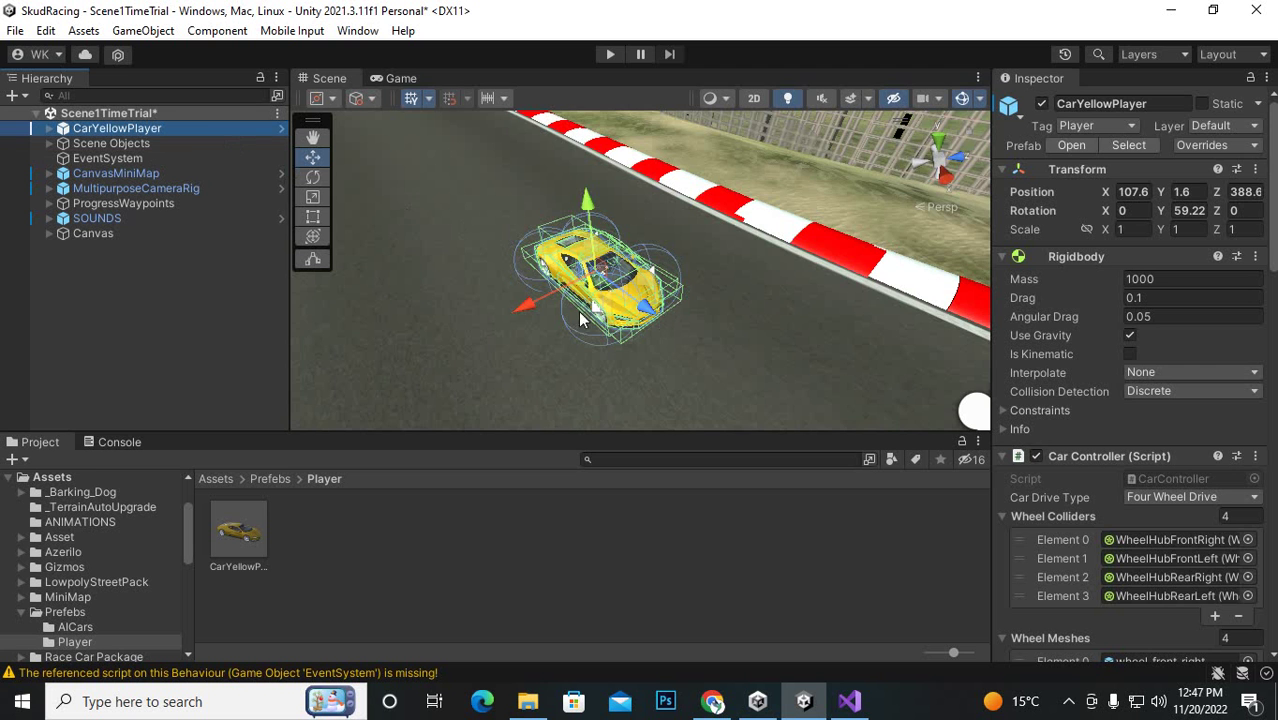
- Frame the CarYellowPlayer car and unpack it completely from its prefab
{"action": "key", "text": "f"}
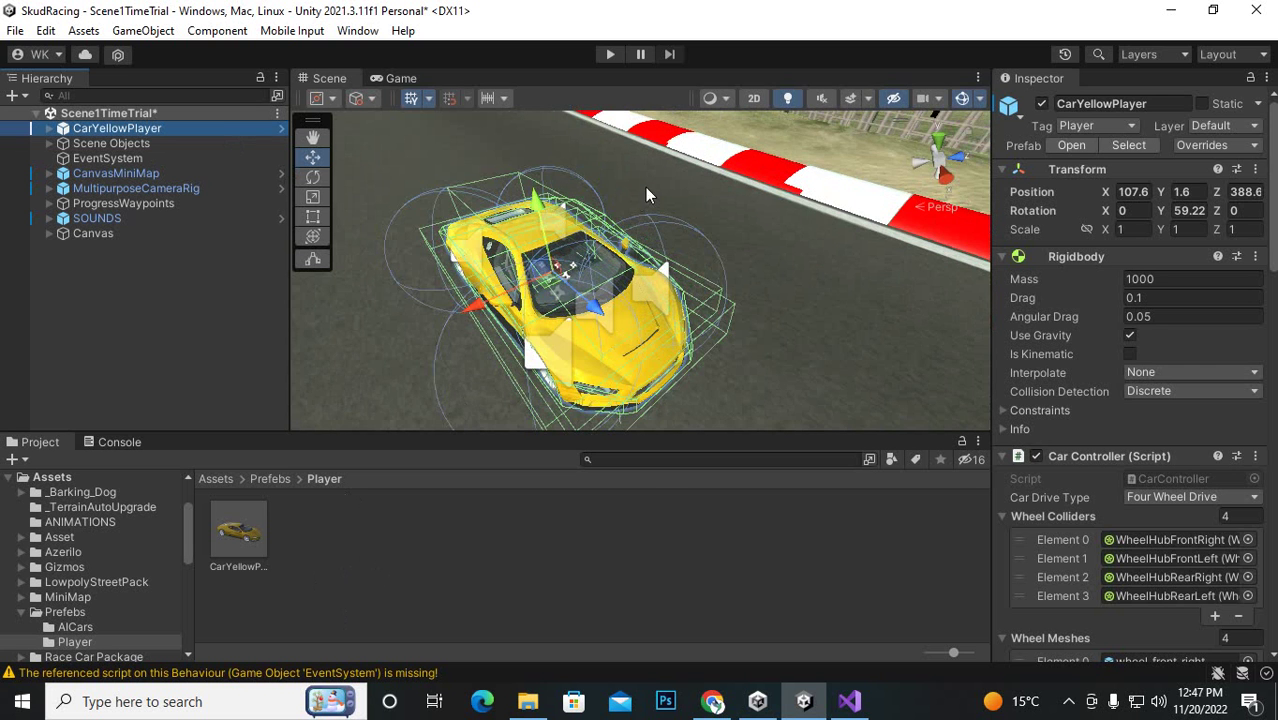
{"action": "scroll", "coordinate": [645, 187], "scroll_direction": "down", "scroll_amount": 5}
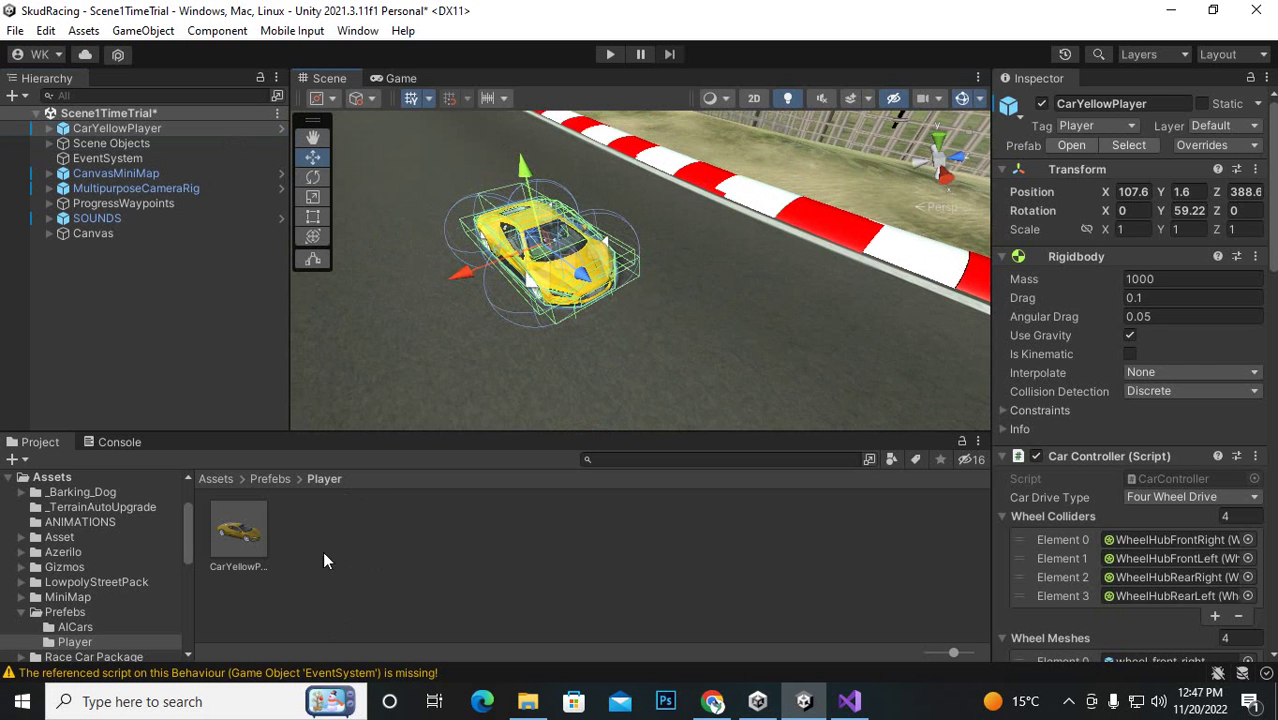
{"action": "right_click", "coordinate": [104, 127]}
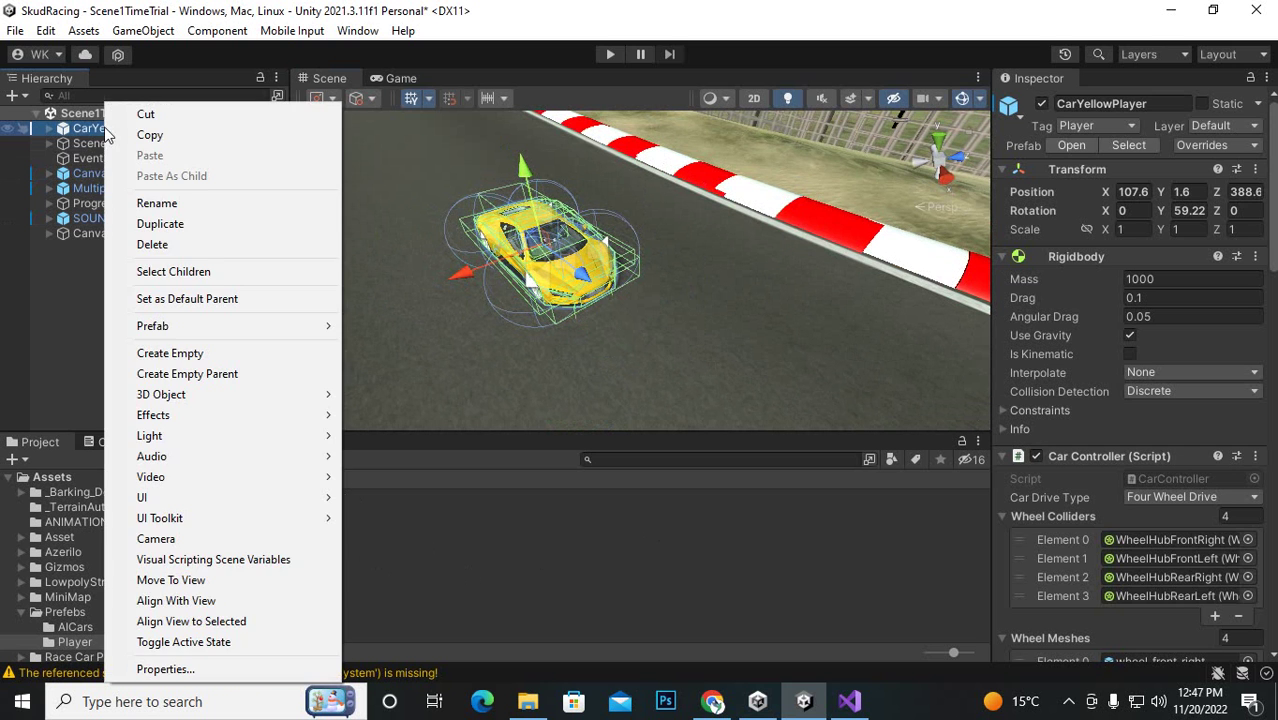
{"action": "left_click", "coordinate": [322, 9]}
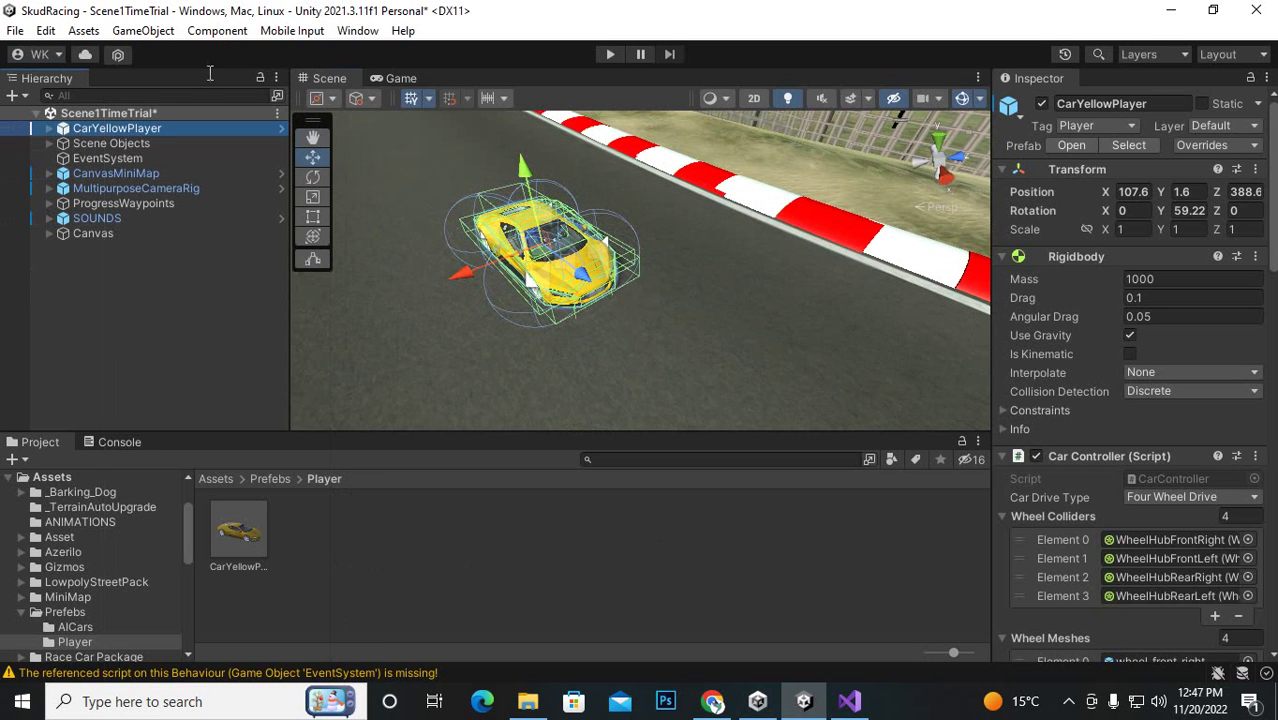
{"action": "right_click", "coordinate": [130, 130]}
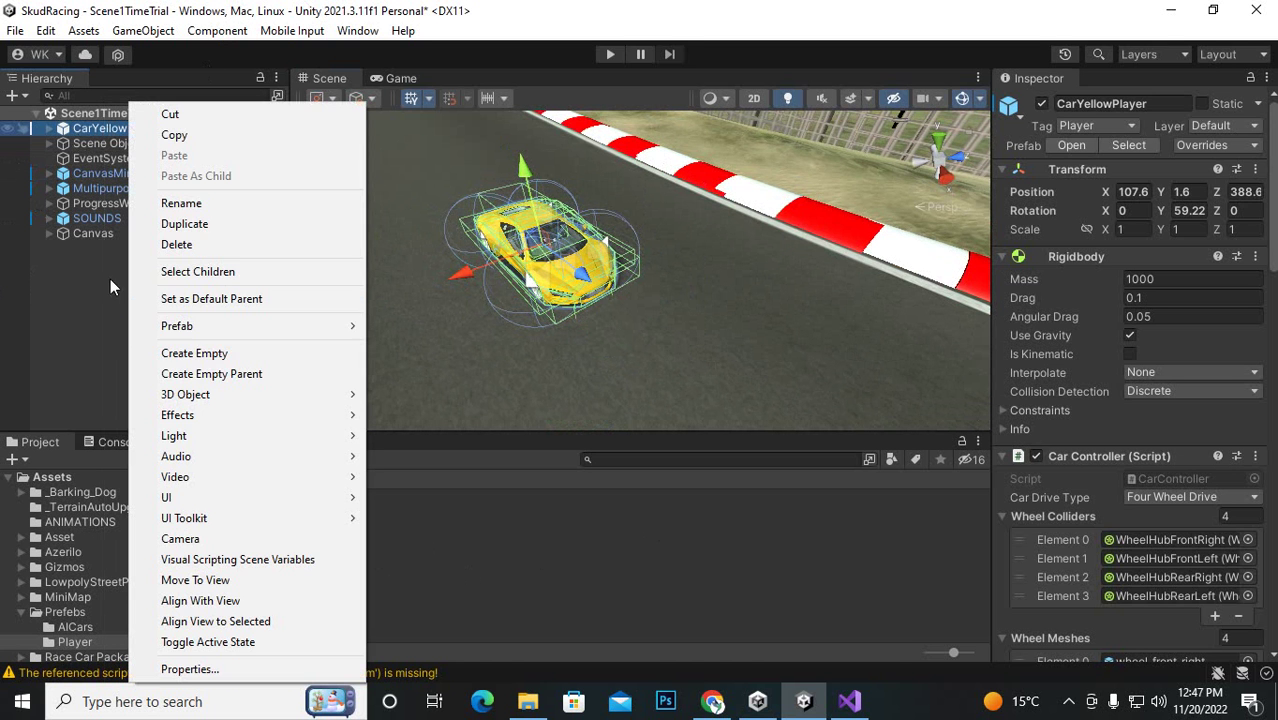
{"action": "mouse_move", "coordinate": [218, 331]}
{"action": "left_click", "coordinate": [420, 429]}
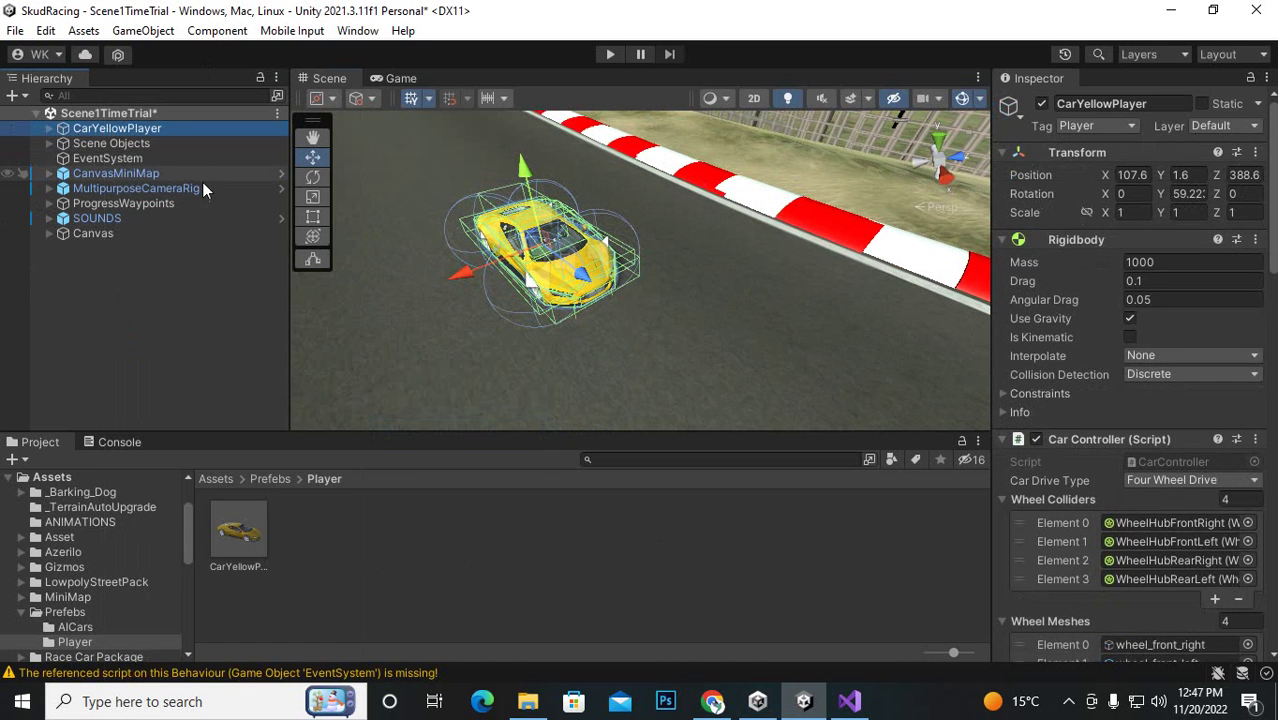
- Rename CarYellowPlayer to Player1, then select the MultipurposeCameraRig
{"action": "right_click", "coordinate": [128, 127]}
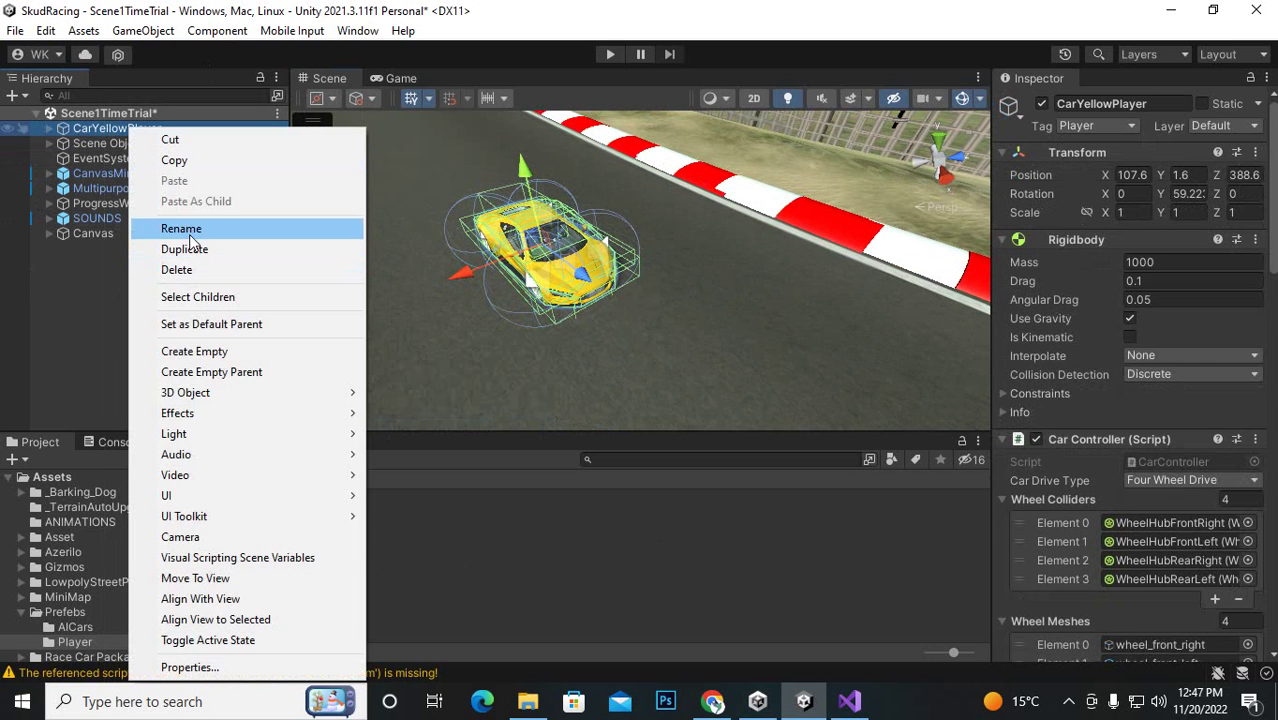
{"action": "left_click", "coordinate": [190, 232]}
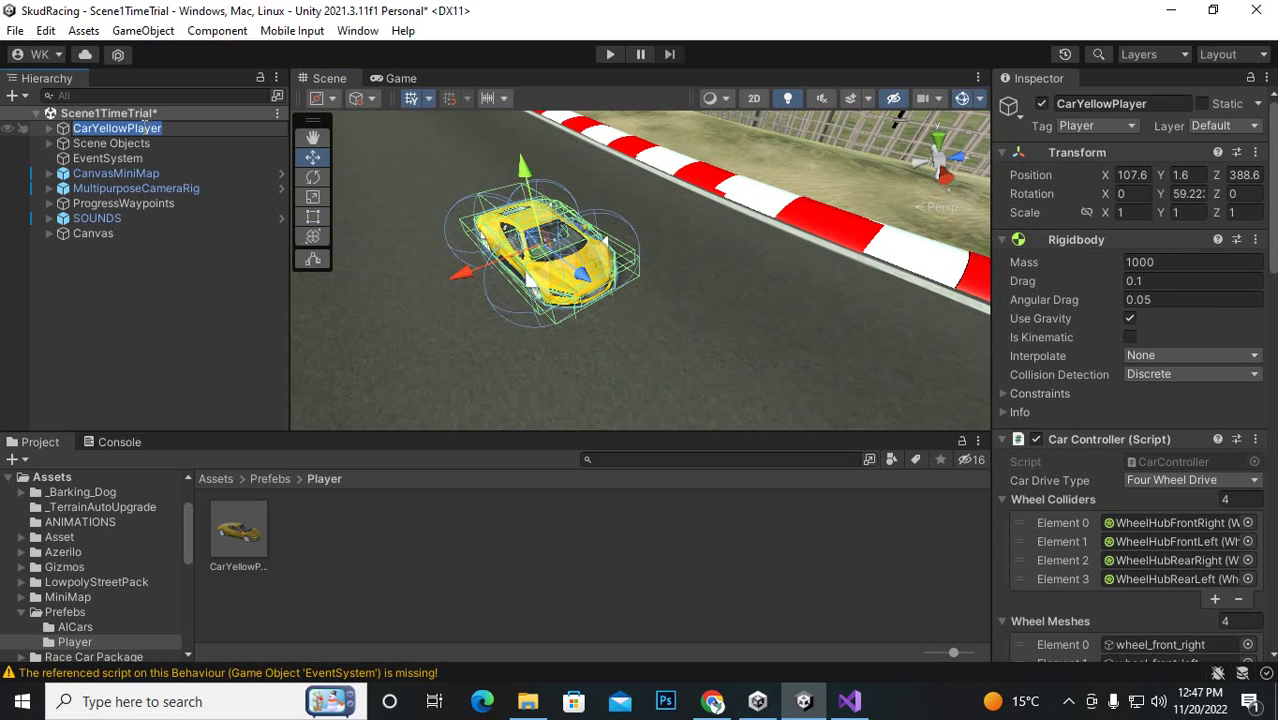
{"action": "left_click", "coordinate": [145, 127]}
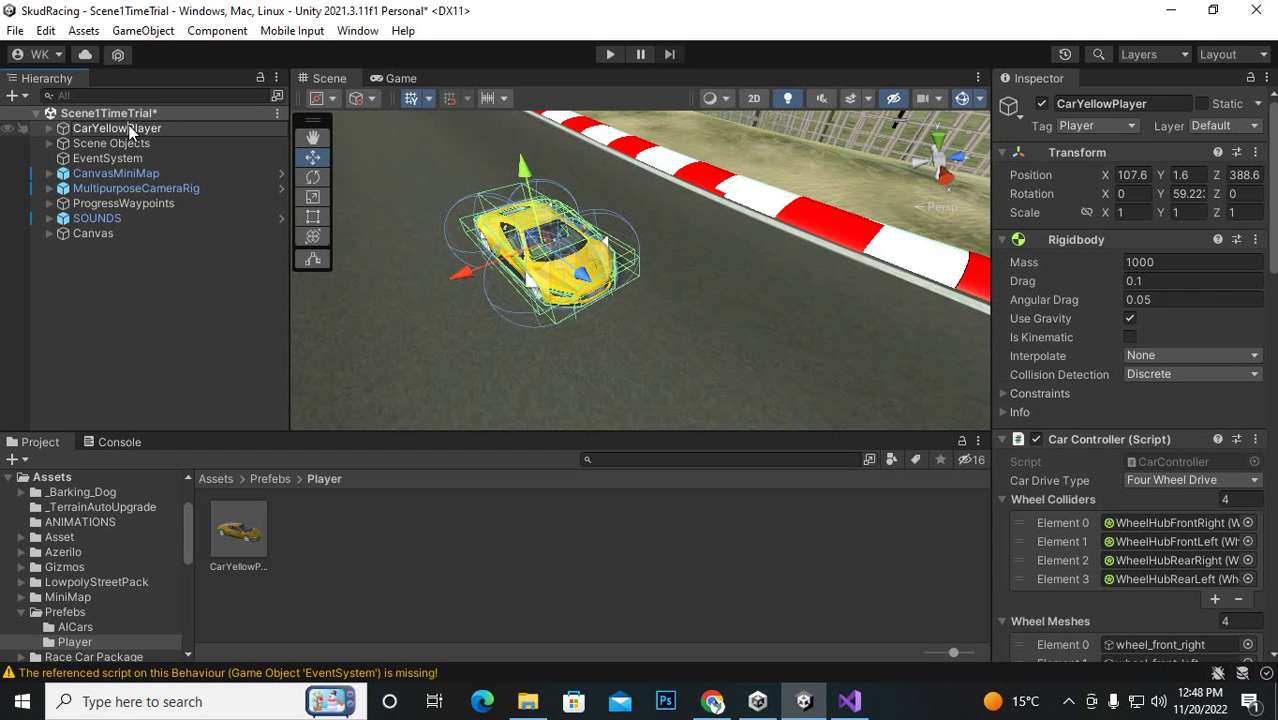
{"action": "left_click_drag", "start_coordinate": [130, 128], "coordinate": [73, 128]}
{"action": "key", "text": "BackSpace"}
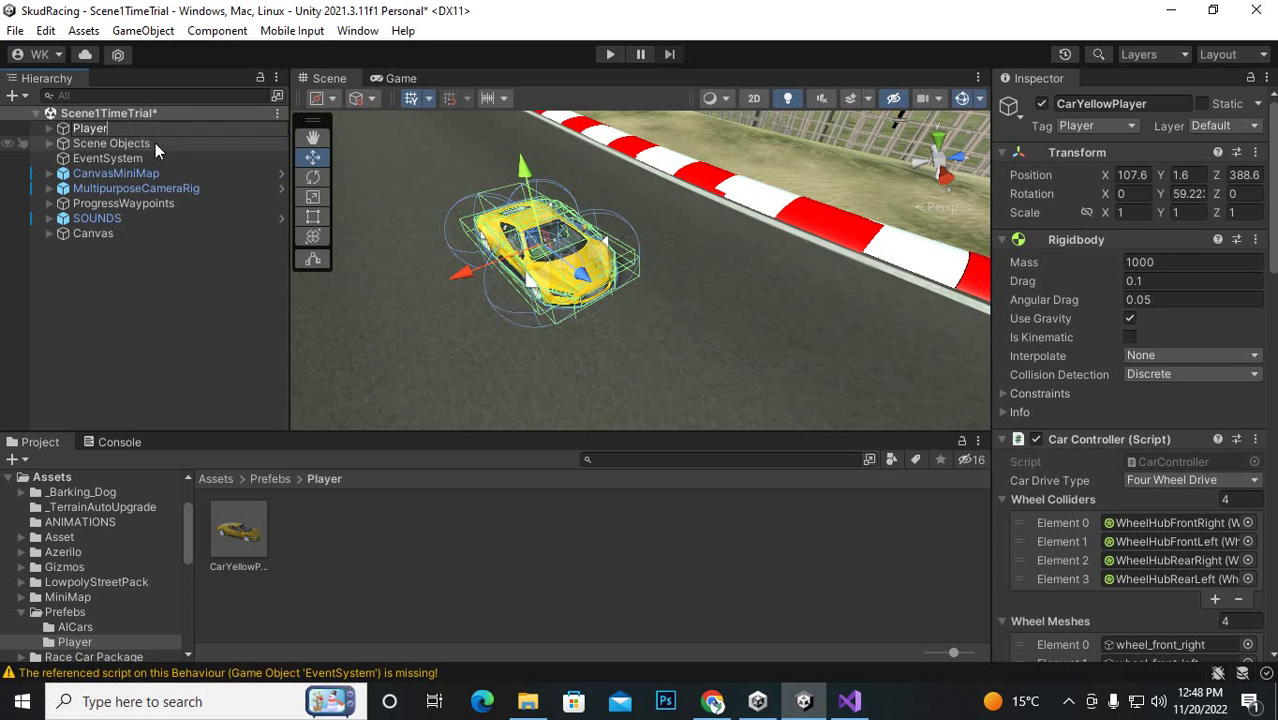
{"action": "type", "text": "1"}
{"action": "key", "text": "Return"}
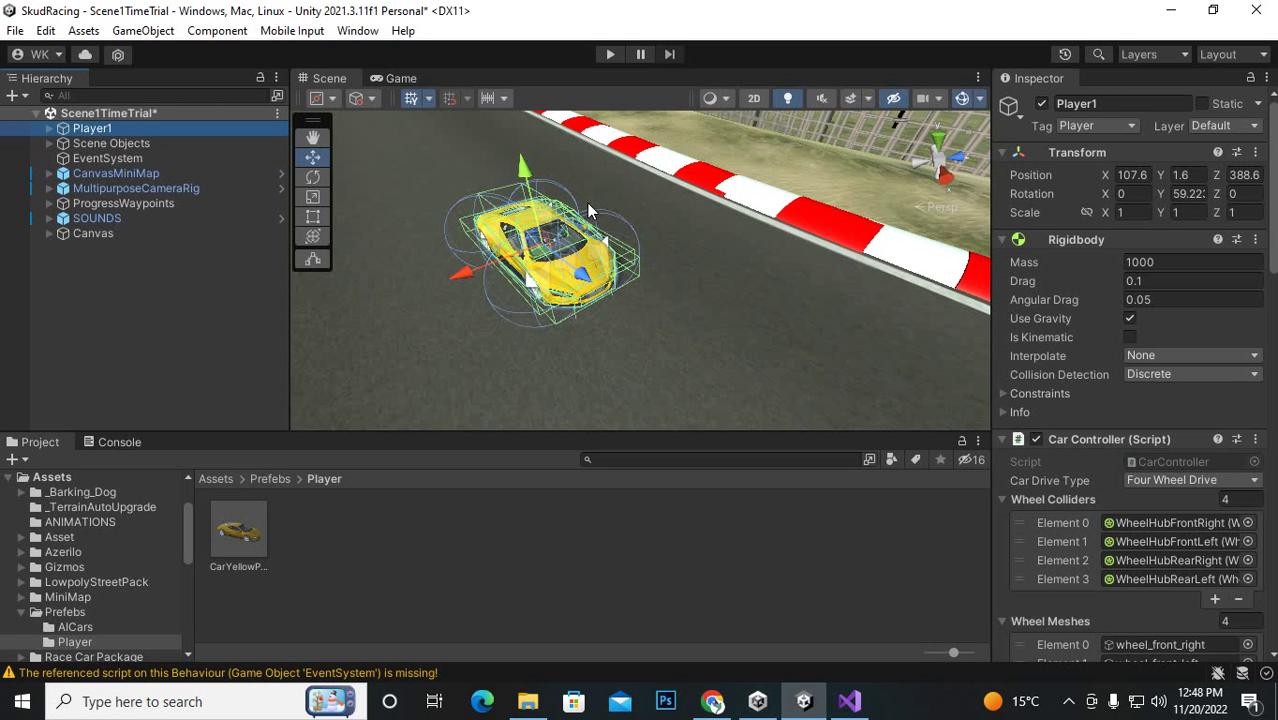
{"action": "left_click", "coordinate": [217, 188]}
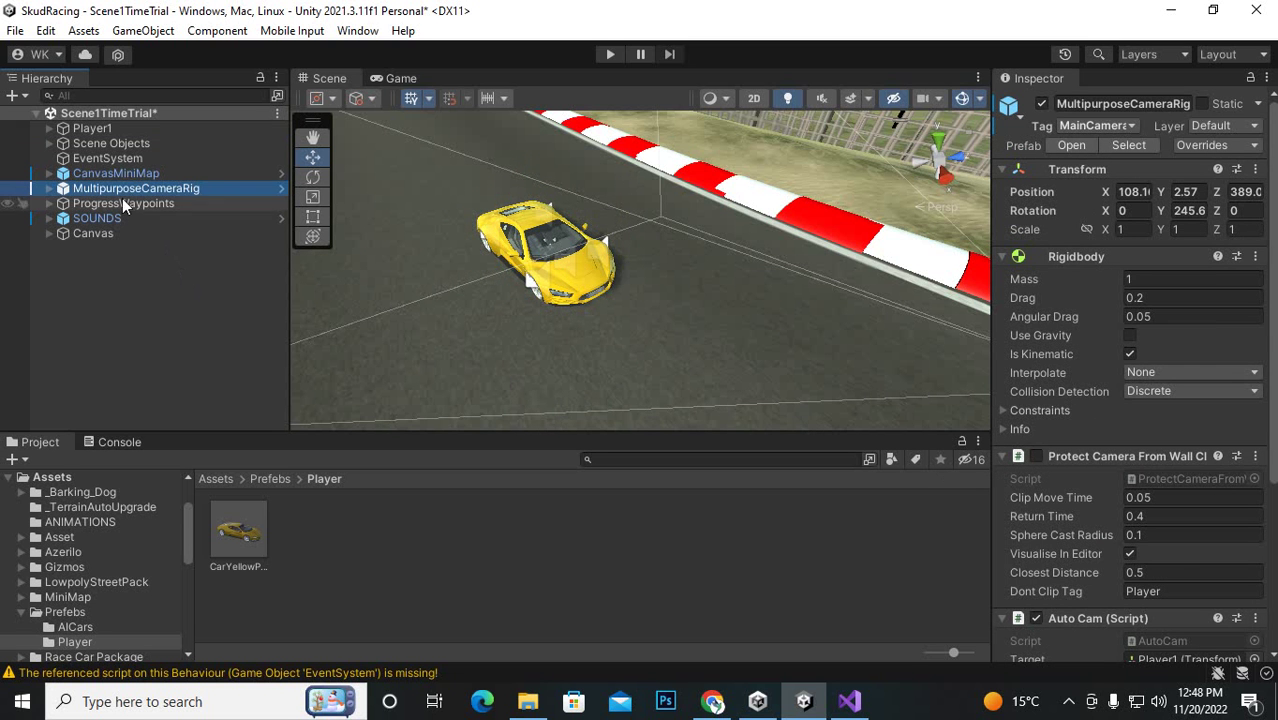
{"action": "left_click", "coordinate": [92, 128]}
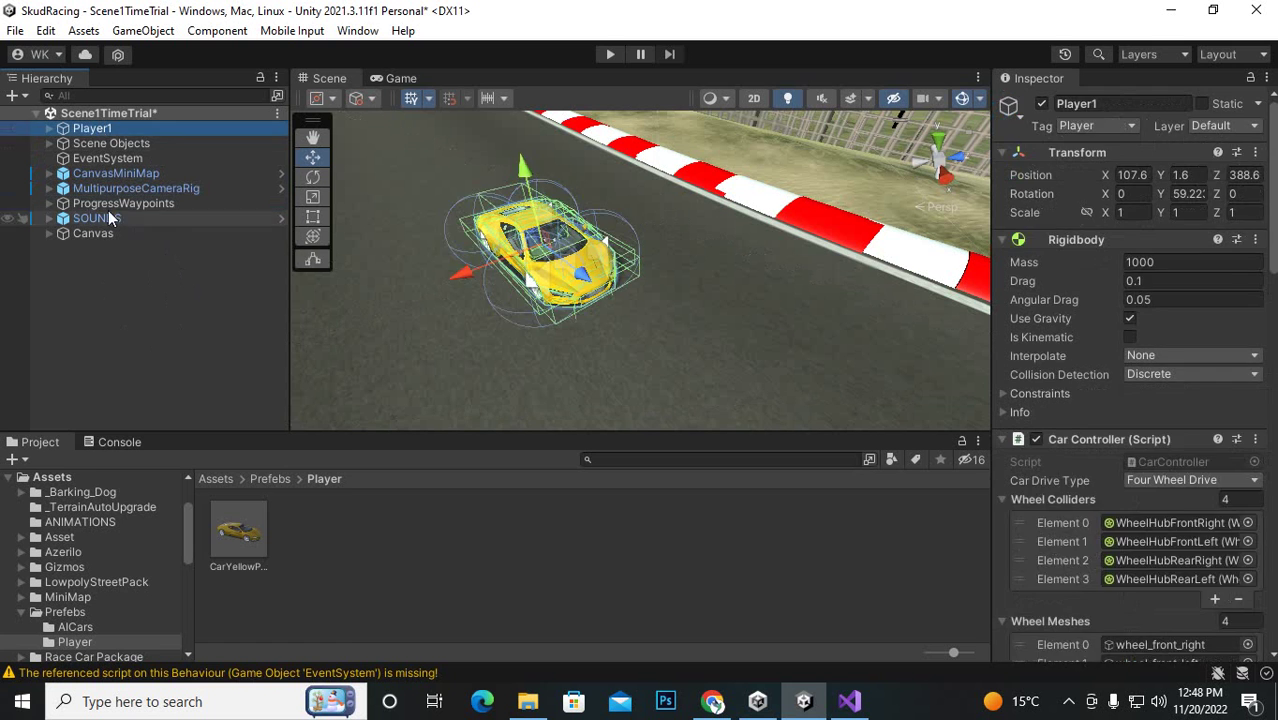
{"action": "left_click", "coordinate": [126, 281]}
{"action": "right_click", "coordinate": [113, 255]}
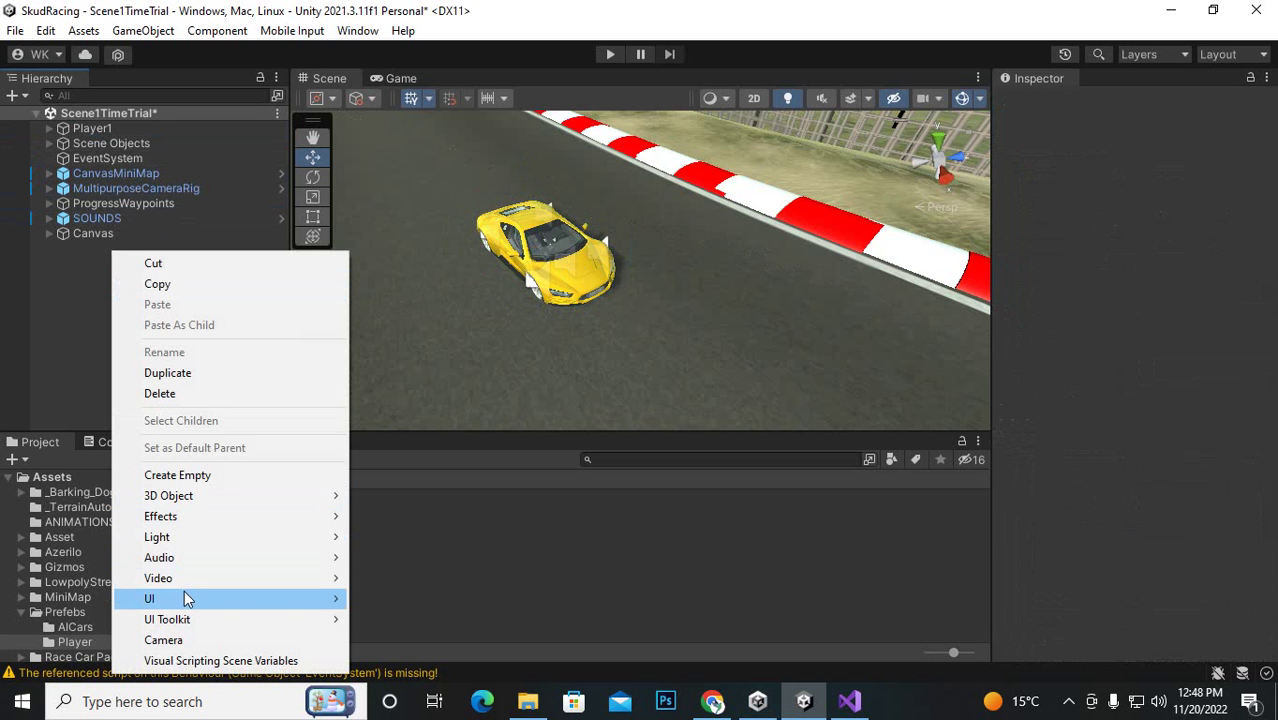
{"action": "left_click", "coordinate": [57, 293]}
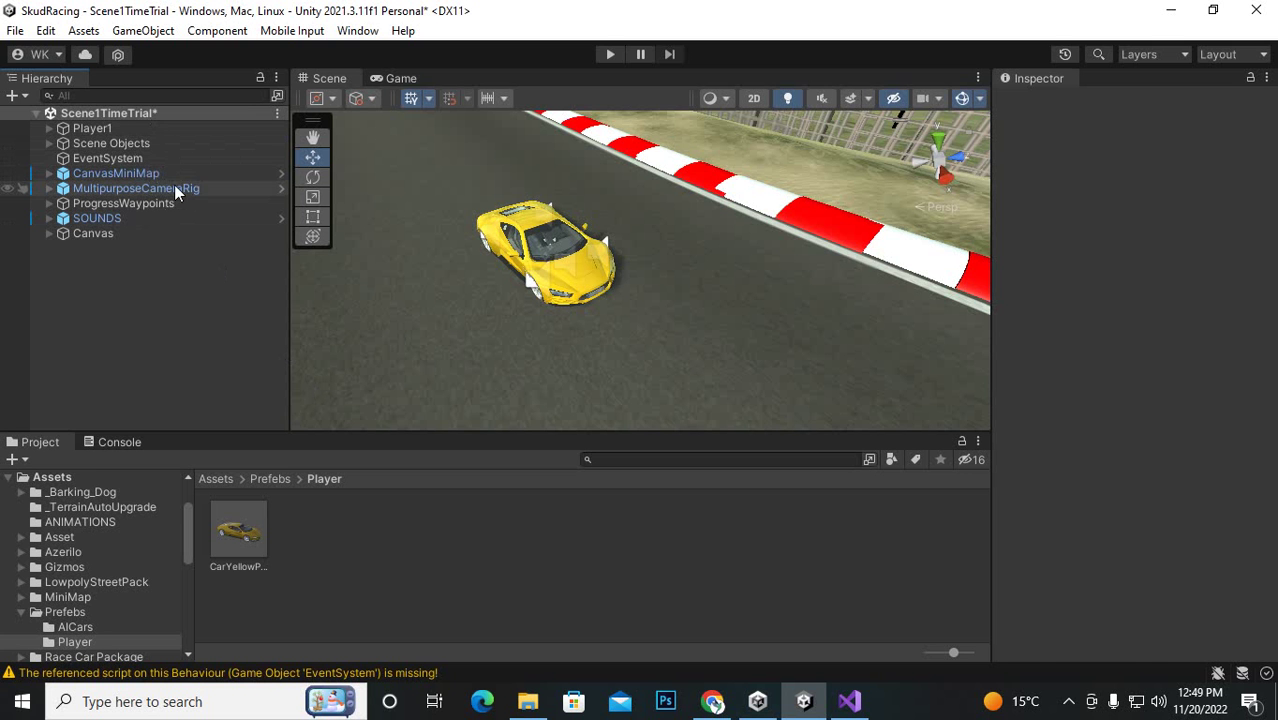
{"action": "left_click", "coordinate": [135, 190]}
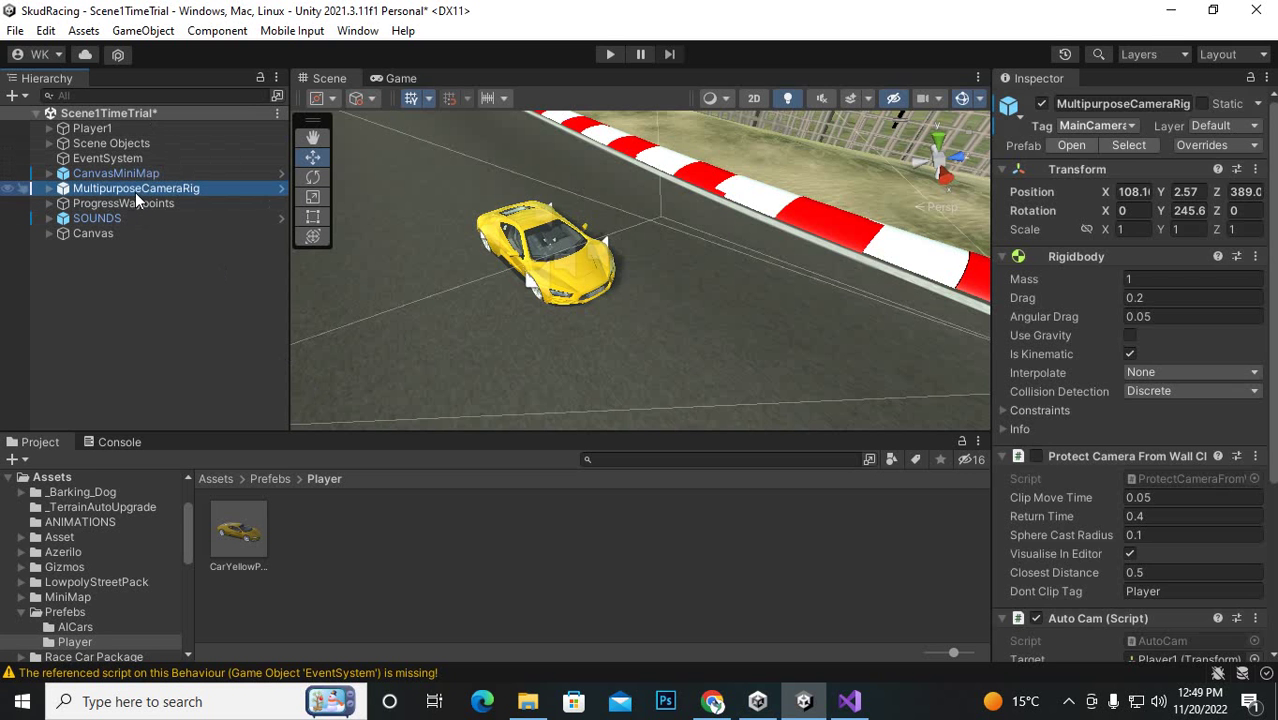
{"action": "left_click", "coordinate": [171, 298]}
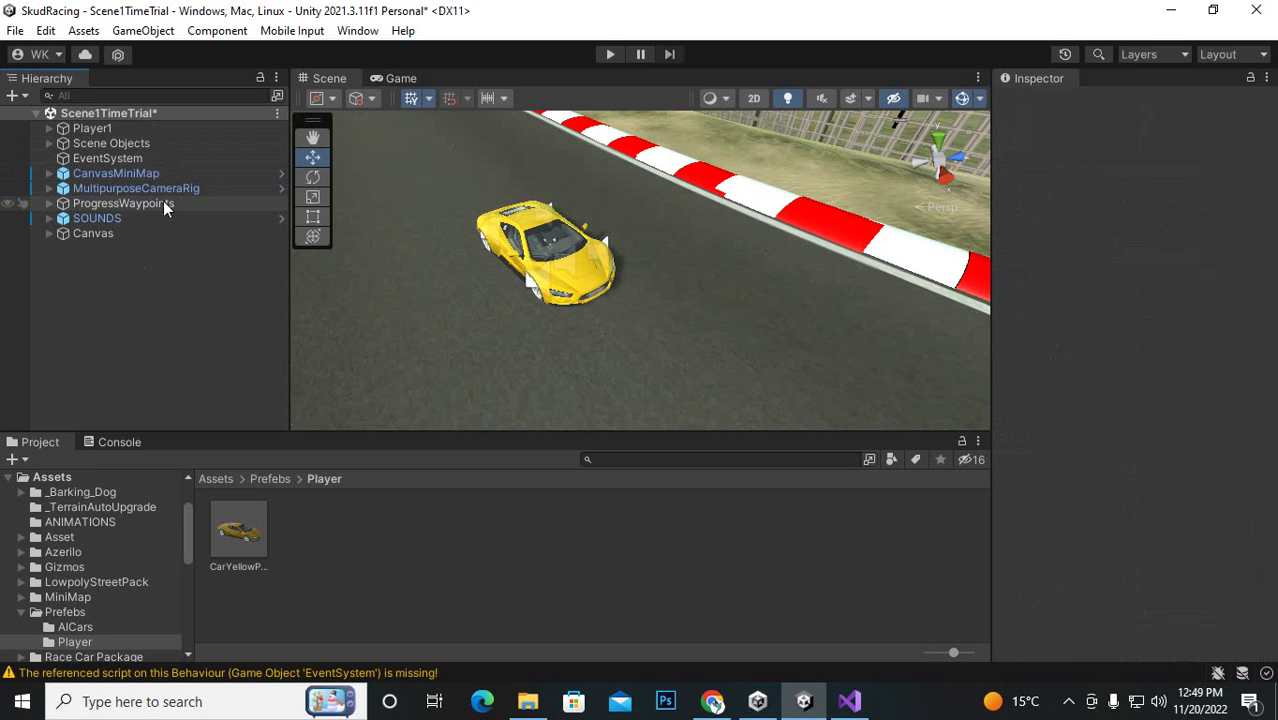
{"action": "left_click", "coordinate": [163, 189]}
{"action": "scroll", "coordinate": [1143, 472], "scroll_direction": "down", "scroll_amount": 3}
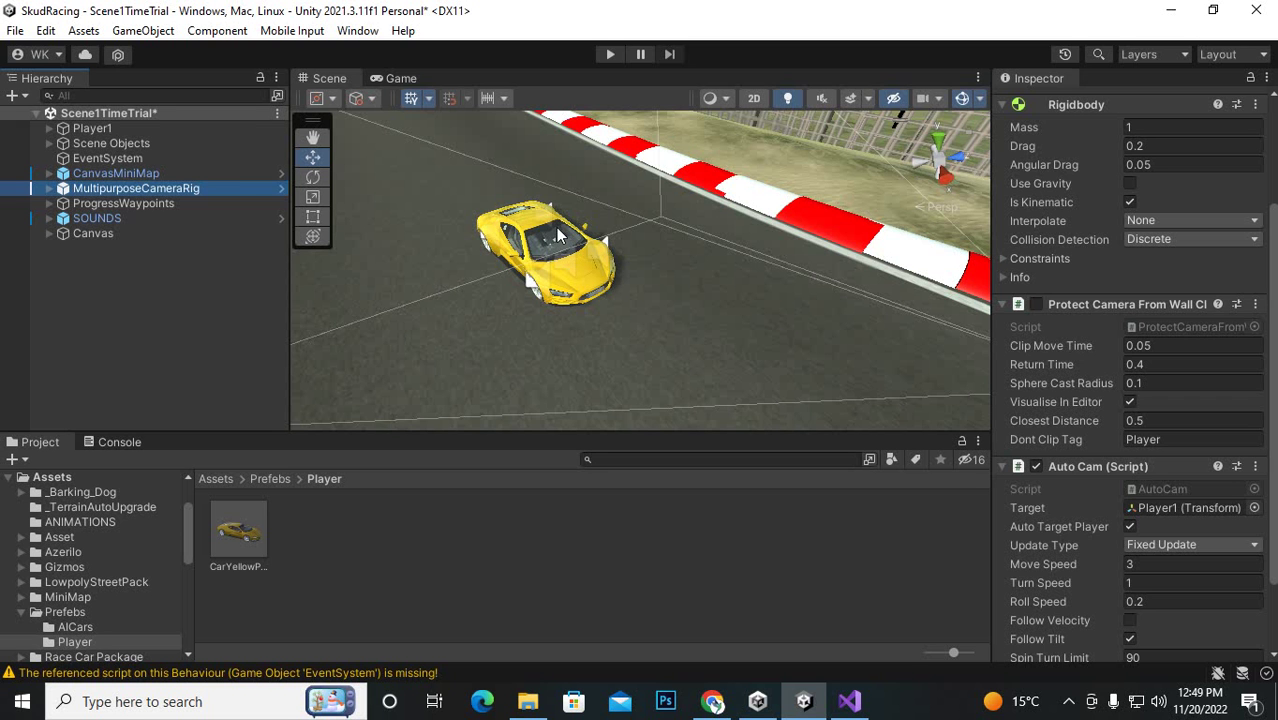
{"action": "left_click", "coordinate": [221, 289]}
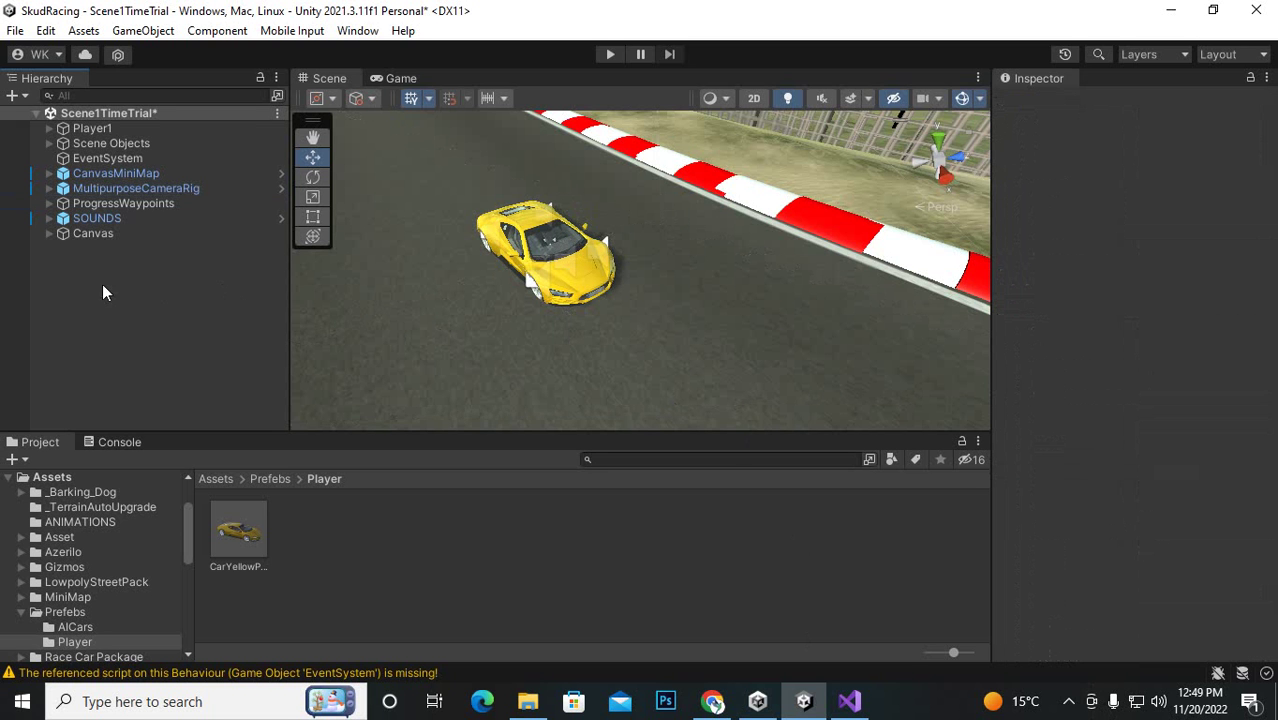
- Create an empty GameObject and copy Player1's Transform component
{"action": "right_click", "coordinate": [103, 288]}
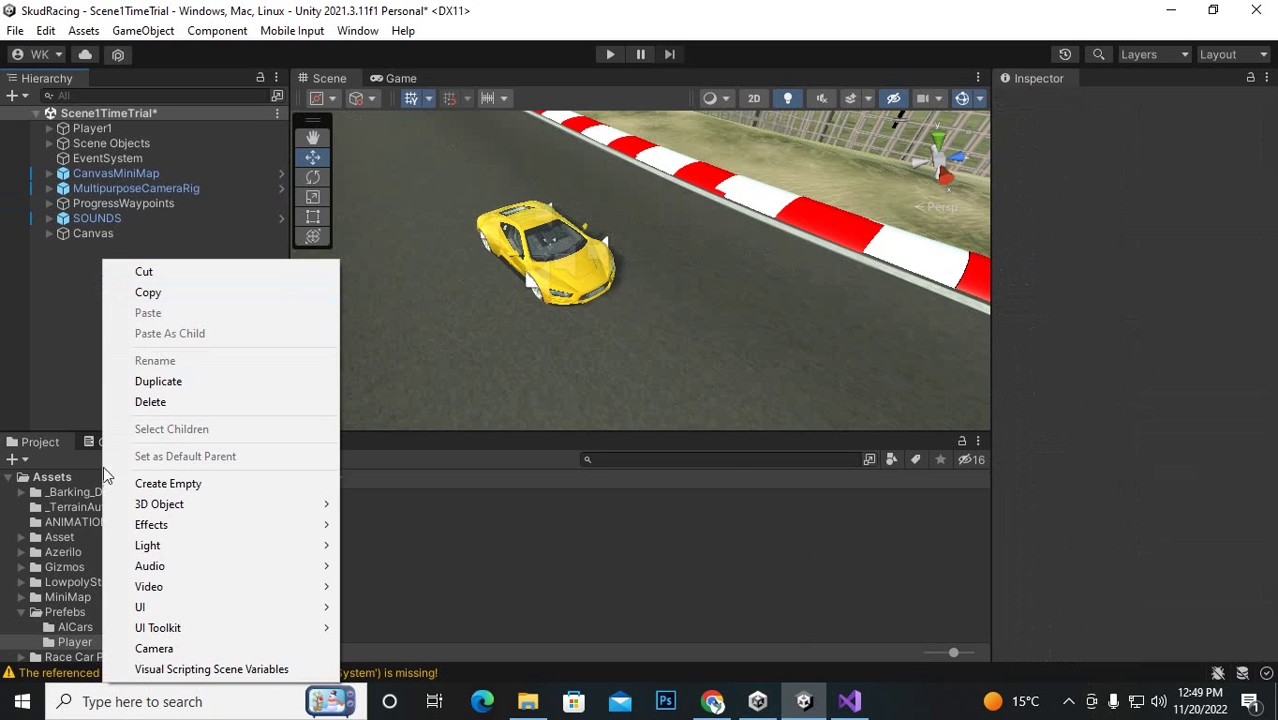
{"action": "left_click", "coordinate": [166, 484]}
{"action": "left_click_drag", "start_coordinate": [520, 400], "coordinate": [688, 305], "text": "alt"}
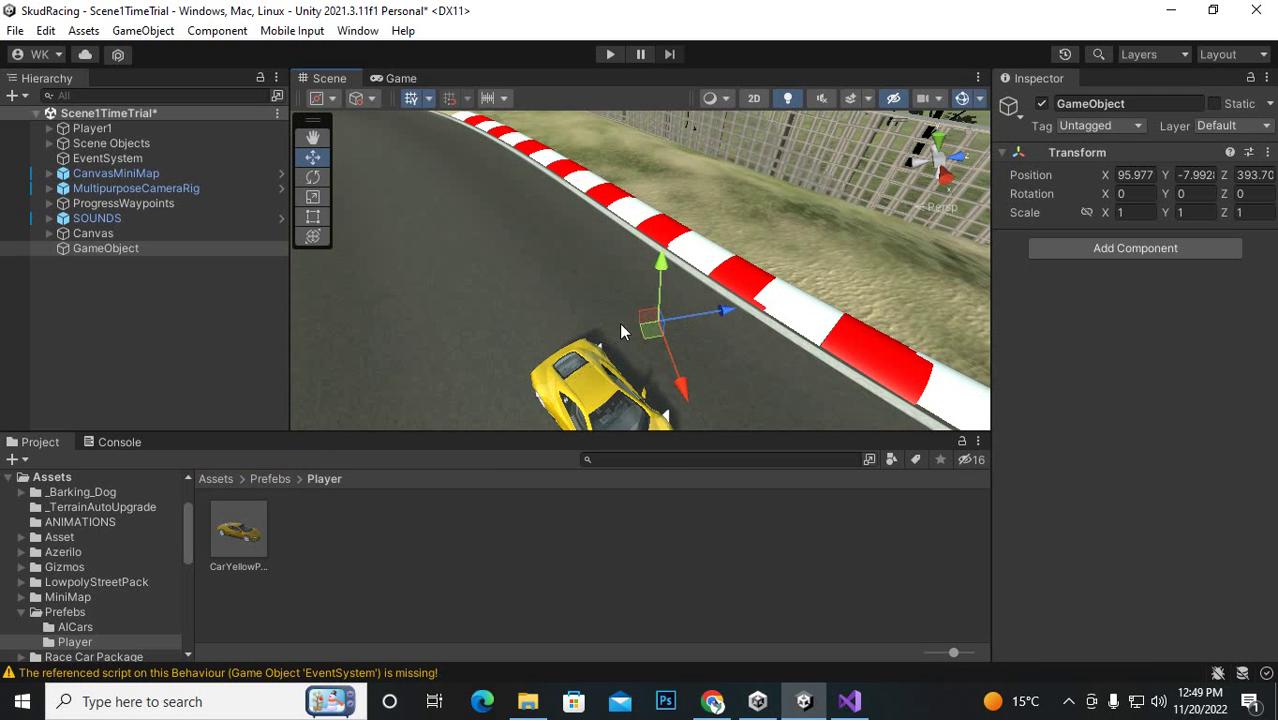
{"action": "left_click", "coordinate": [96, 130]}
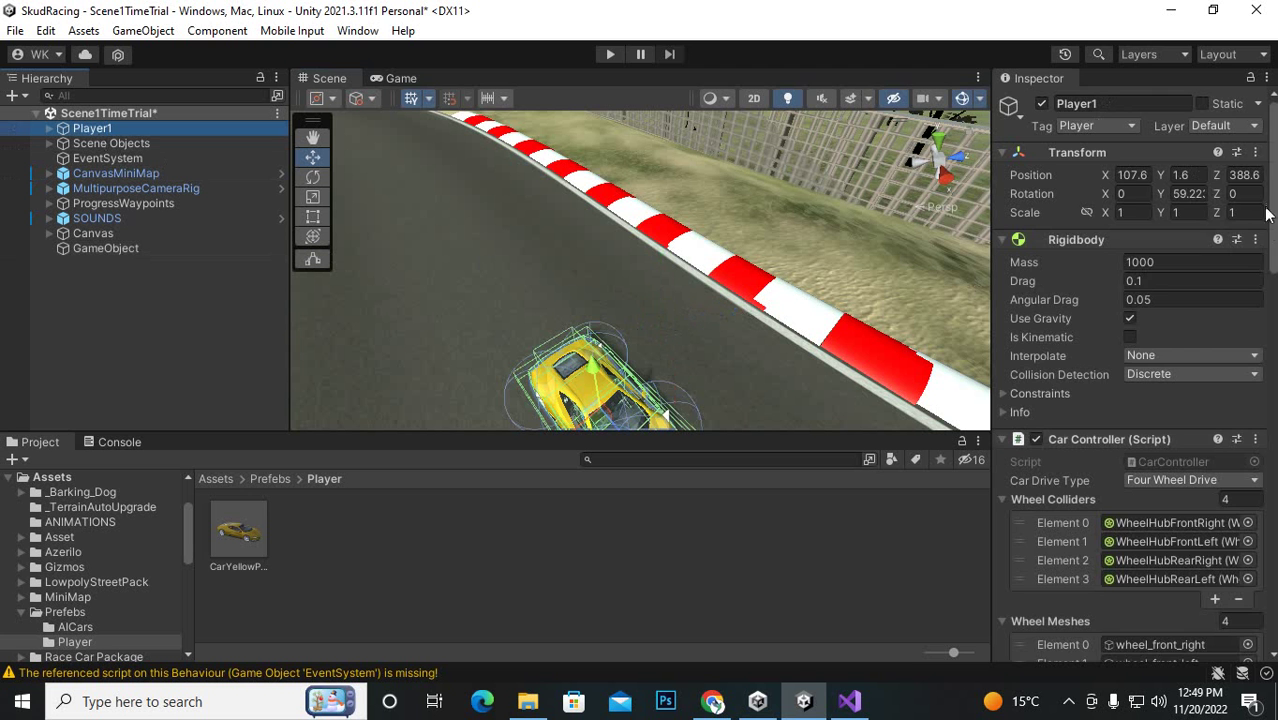
{"action": "left_click", "coordinate": [1256, 153]}
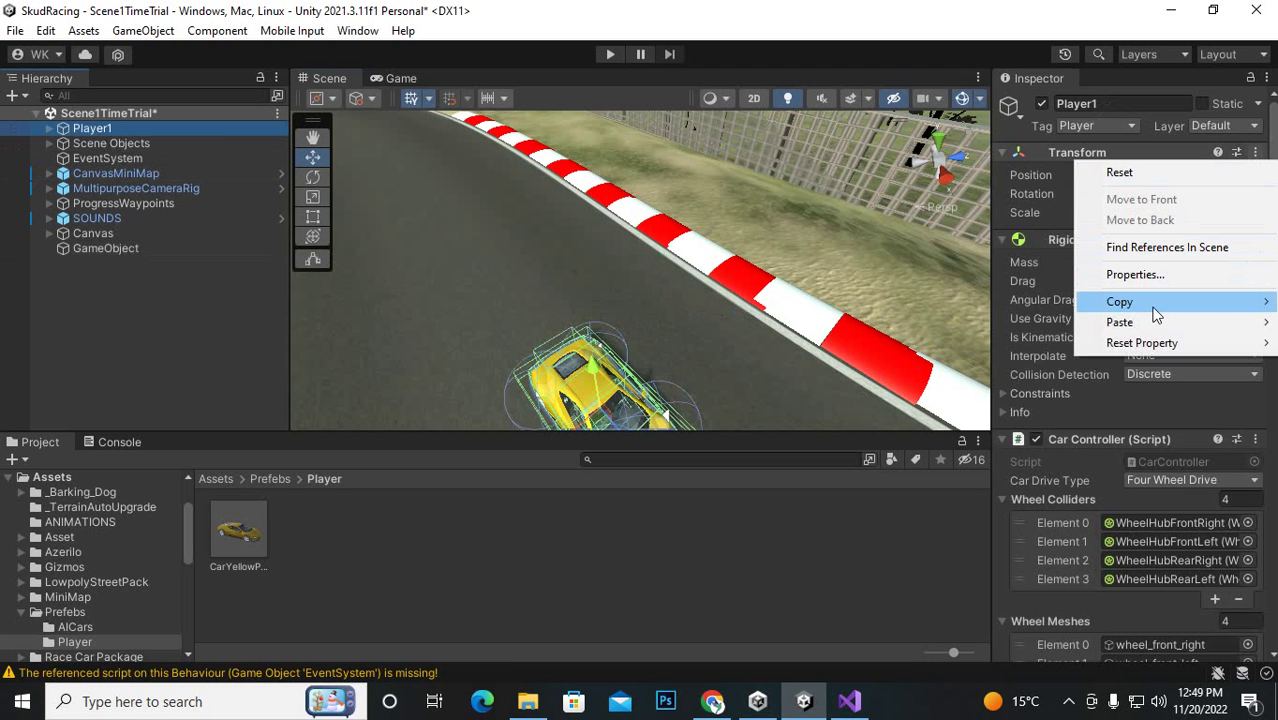
{"action": "mouse_move", "coordinate": [1152, 314]}
{"action": "left_click", "coordinate": [974, 390]}
{"action": "key", "text": "f"}
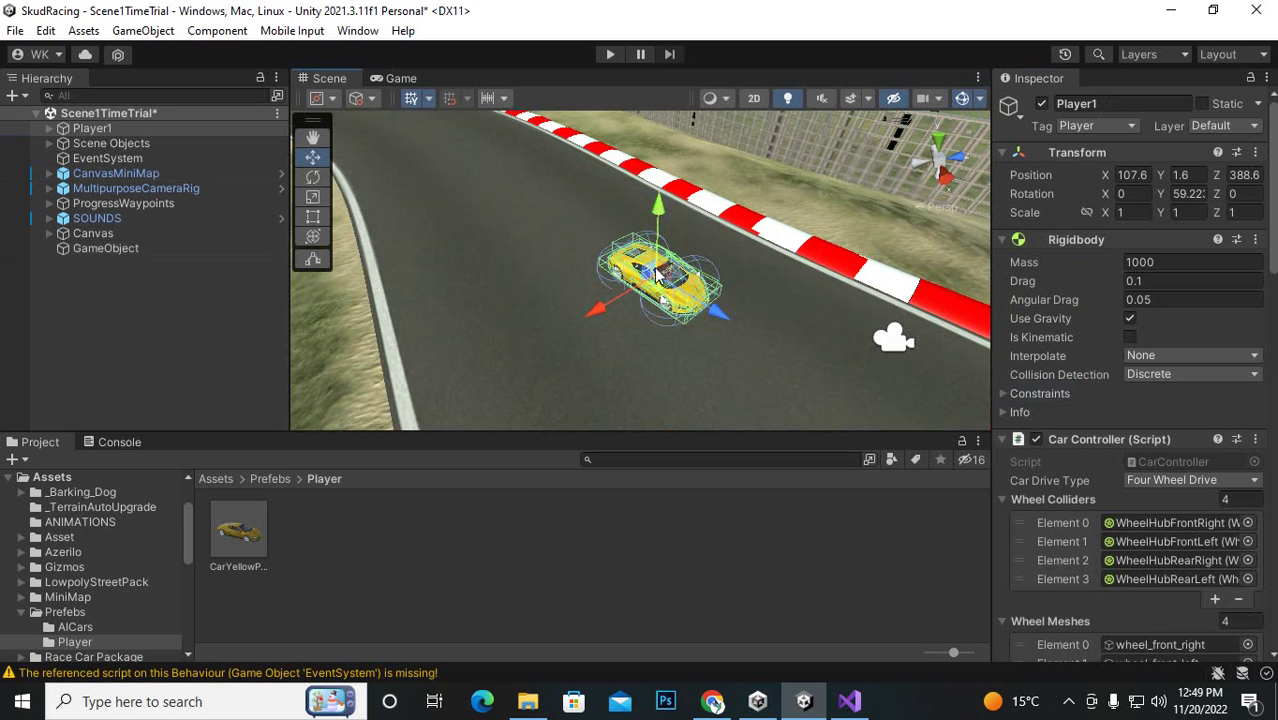
- Paste Player1's Transform values onto the new empty GameObject
{"action": "left_click", "coordinate": [105, 248]}
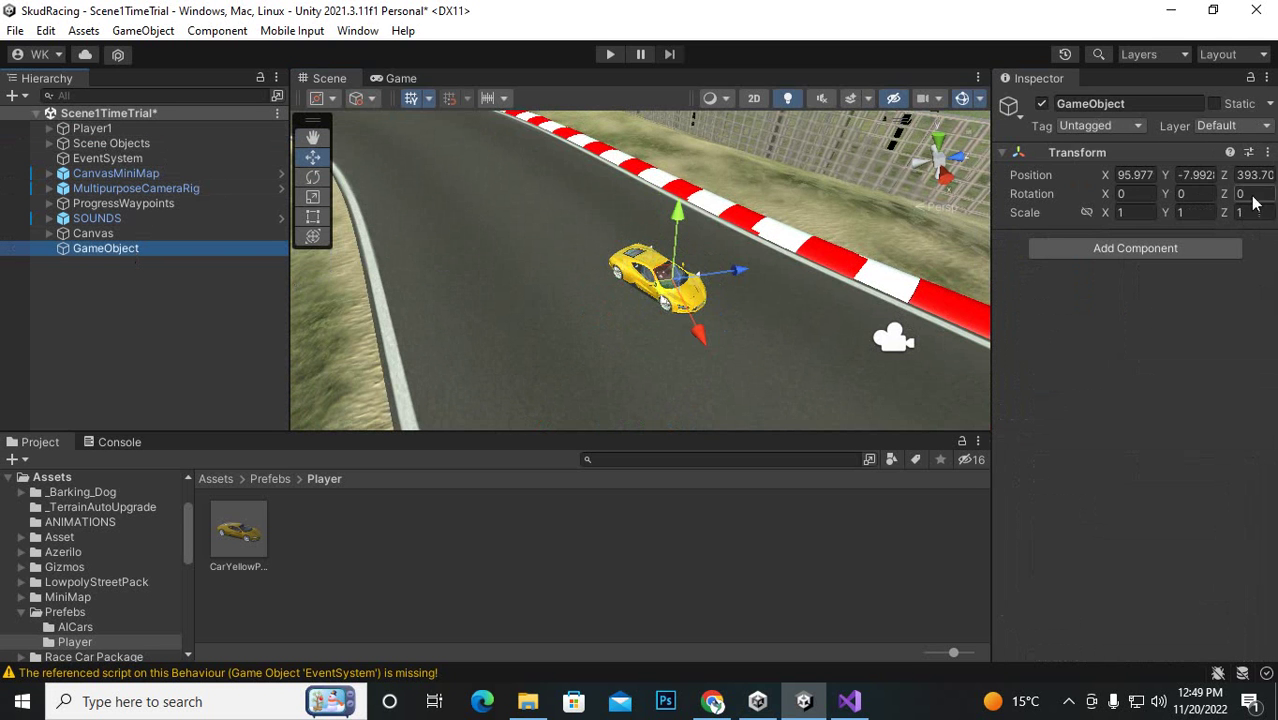
{"action": "left_click", "coordinate": [1266, 151]}
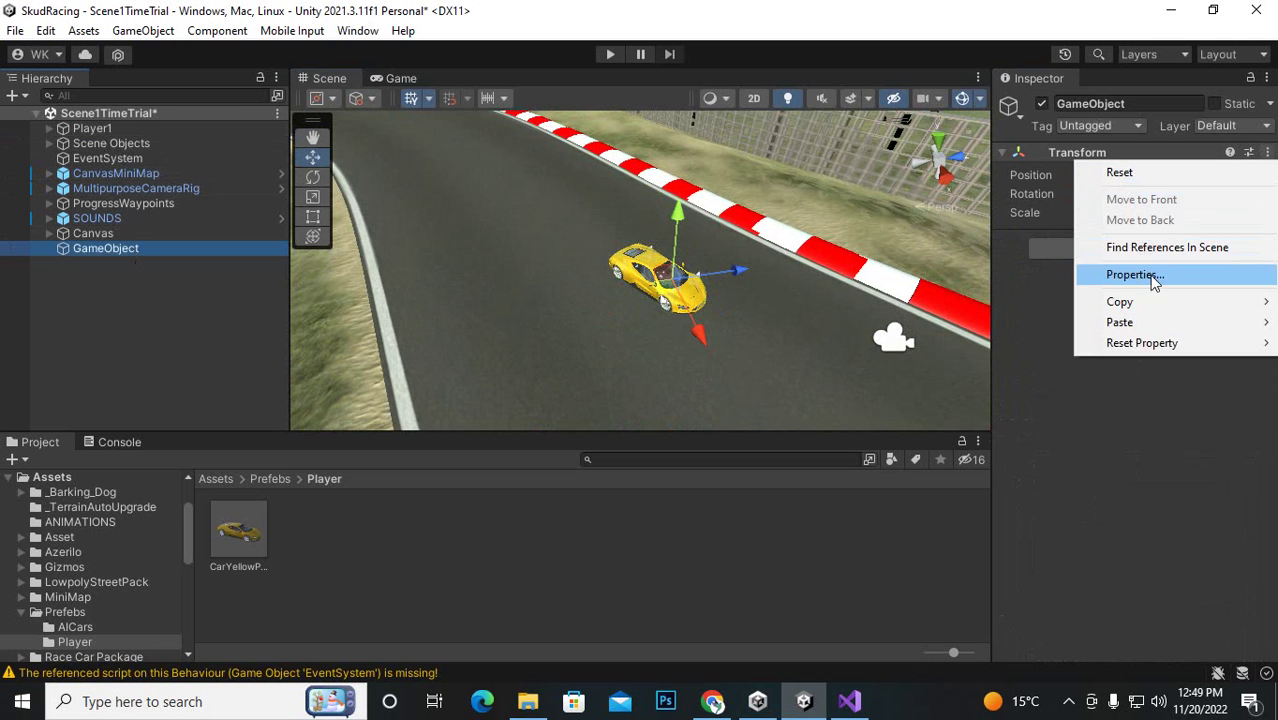
{"action": "mouse_move", "coordinate": [1148, 322]}
{"action": "left_click", "coordinate": [1043, 431]}
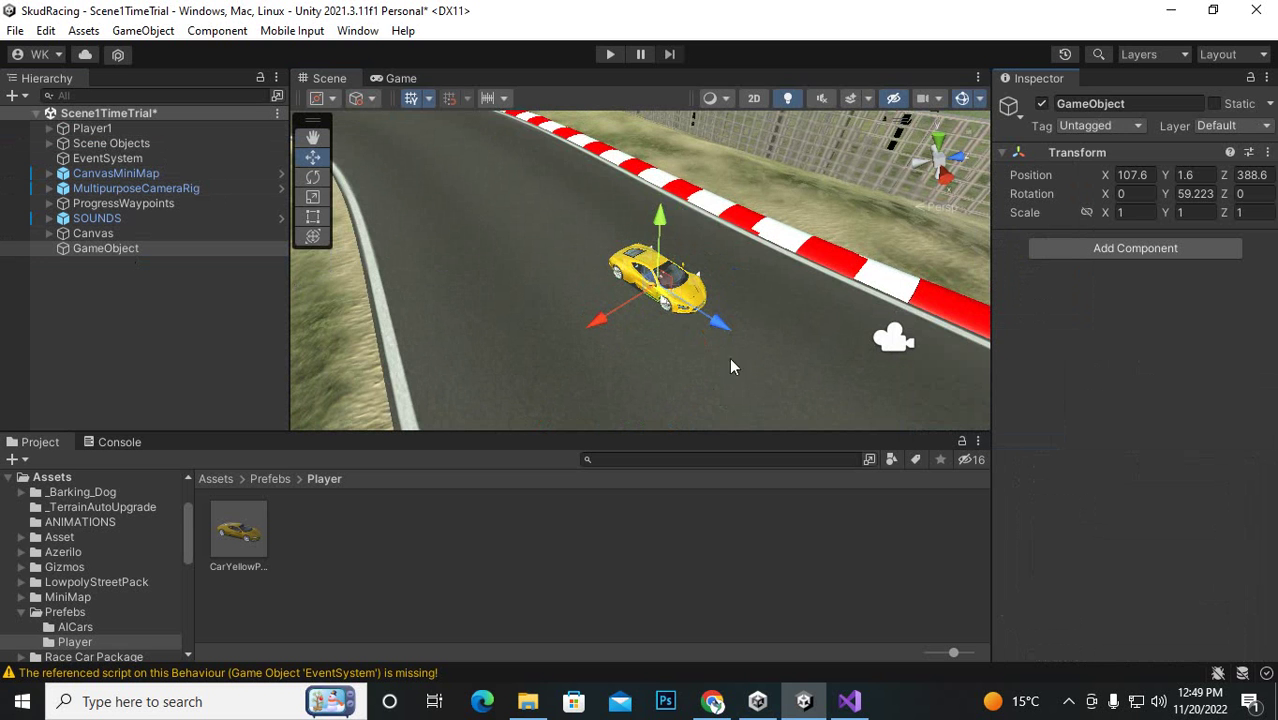
{"action": "mouse_move", "coordinate": [369, 304]}
{"action": "right_mouse_down"}
{"action": "mouse_move", "coordinate": [296, 320]}
{"action": "mouse_move", "coordinate": [372, 312]}
{"action": "right_mouse_up"}
- Rename the empty GameObject to Player1Car
{"action": "right_click", "coordinate": [103, 258]}
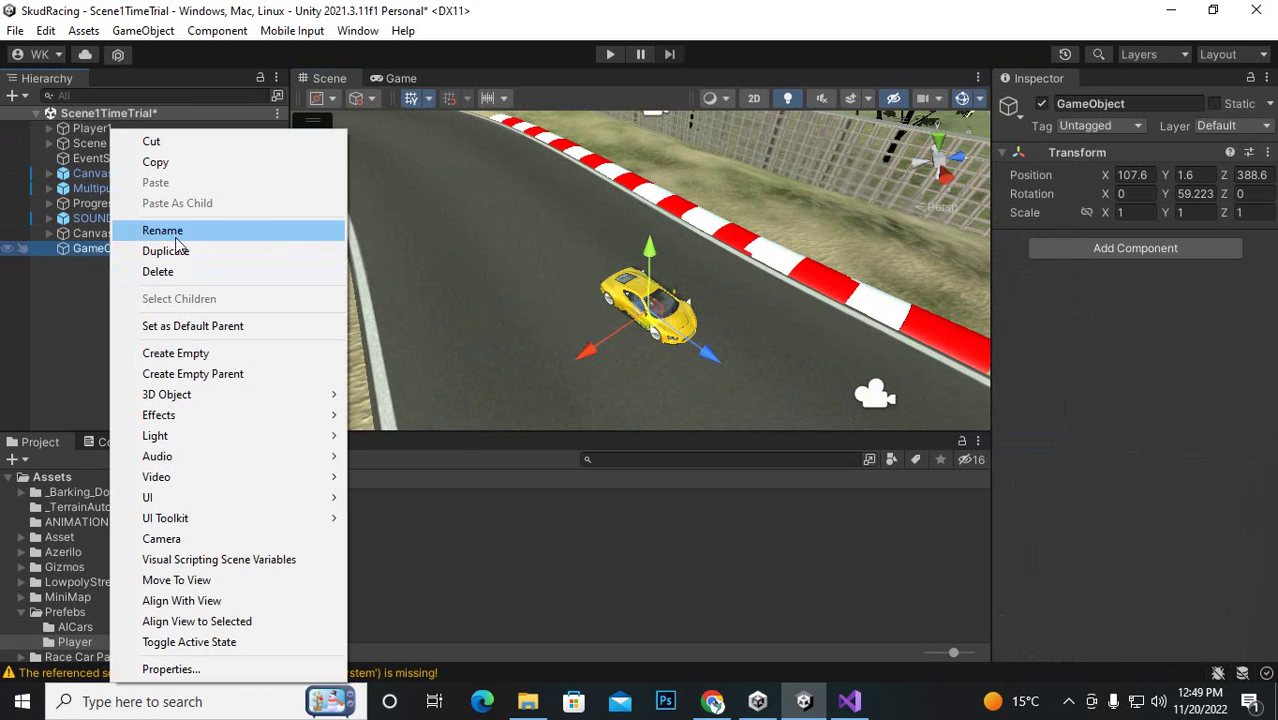
{"action": "left_click", "coordinate": [160, 229]}
{"action": "type", "text": "Pl"}
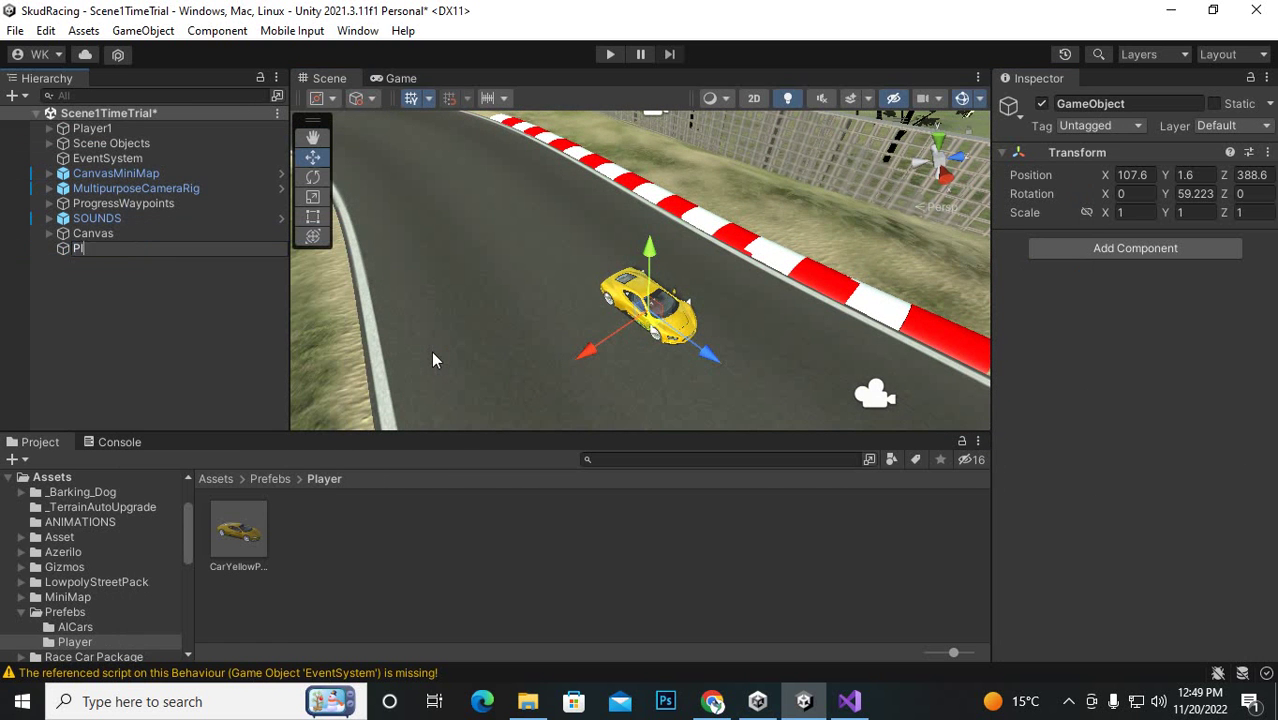
{"action": "type", "text": "ayer1"}
{"action": "type", "text": "Ca"}
{"action": "type", "text": "r"}
{"action": "key", "text": "Return"}
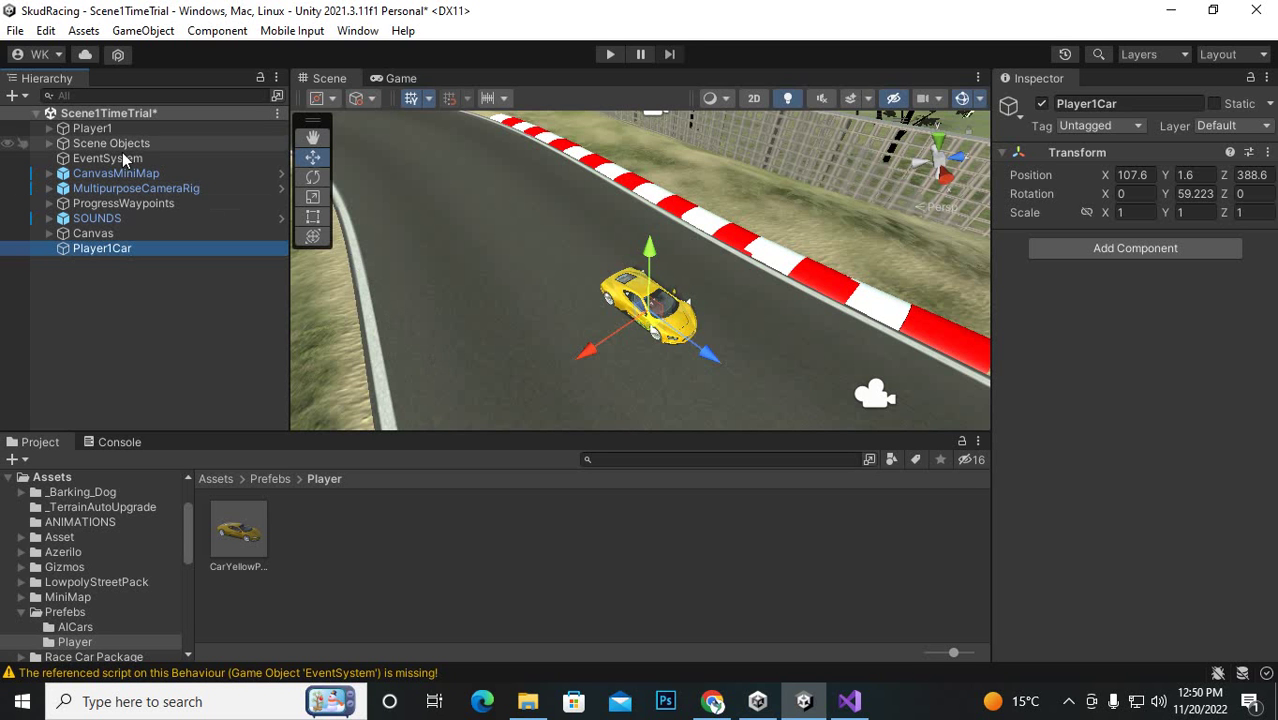
{"action": "left_click", "coordinate": [93, 129]}
- Nest Player1 and then the camera rig under Player1Car, and collapse it
{"action": "left_click_drag", "start_coordinate": [95, 132], "coordinate": [138, 248]}
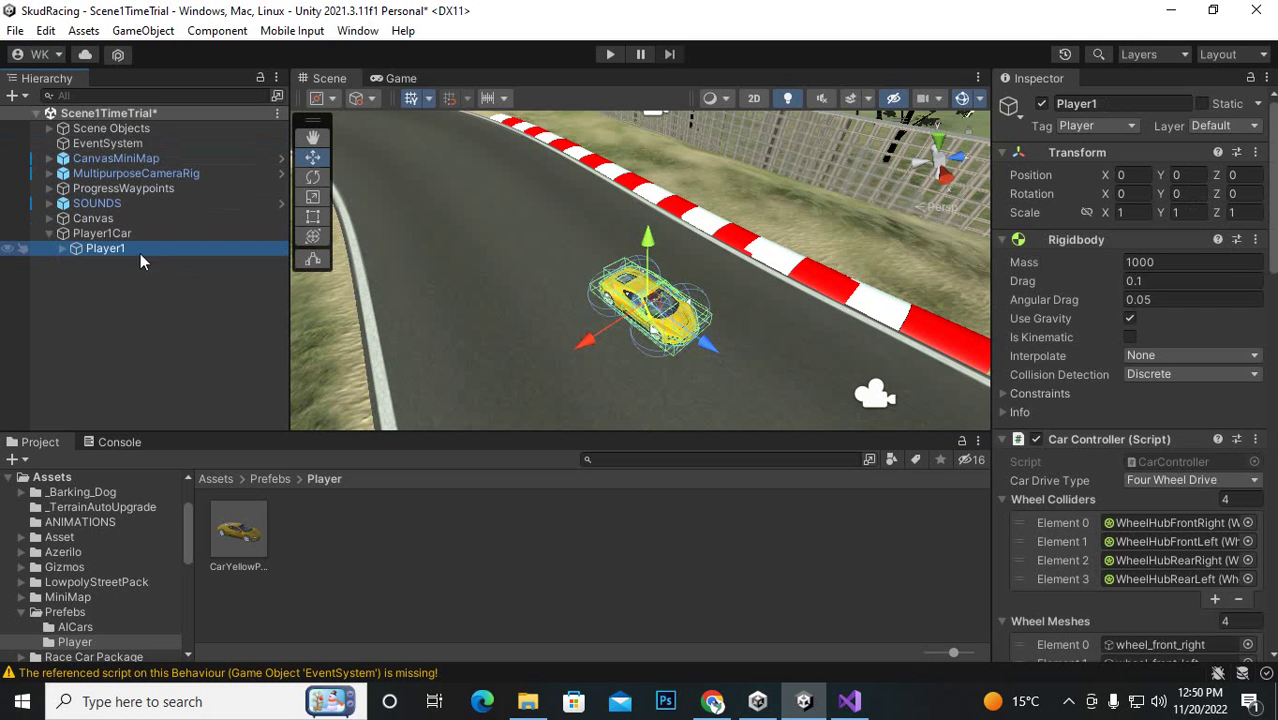
{"action": "left_click", "coordinate": [118, 175]}
{"action": "left_click_drag", "start_coordinate": [128, 175], "coordinate": [77, 260]}
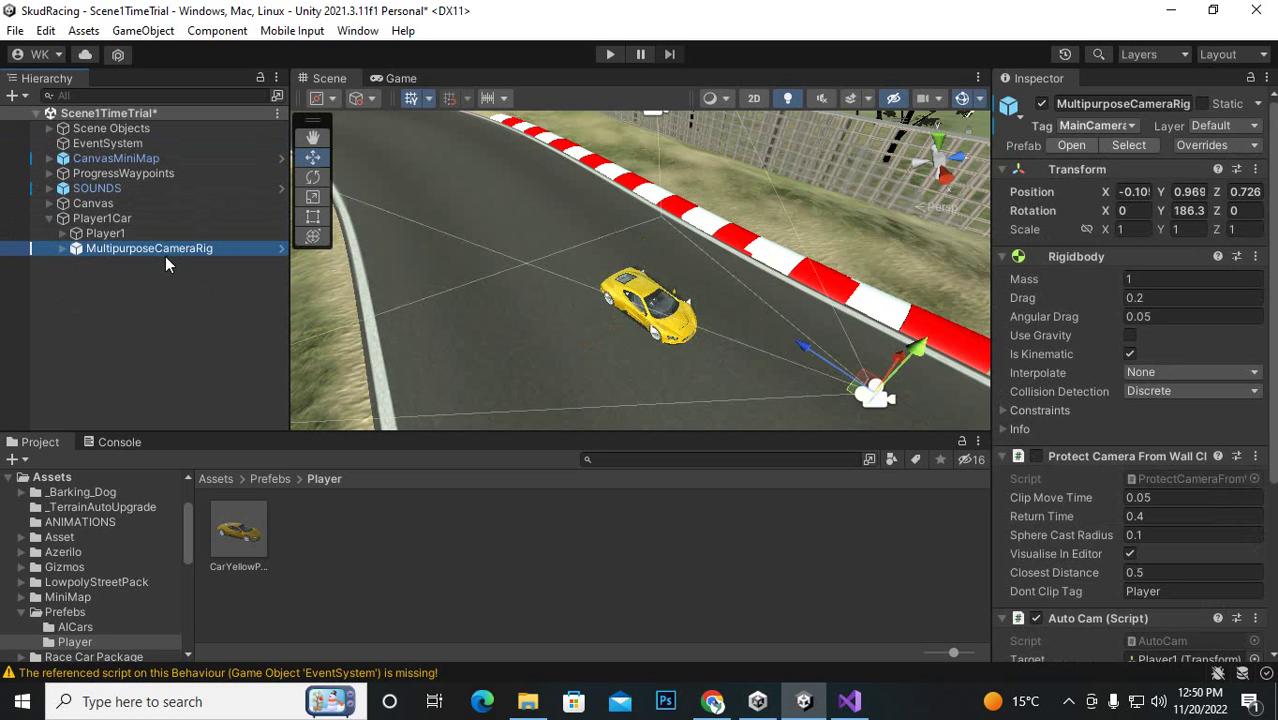
{"action": "left_click", "coordinate": [98, 218]}
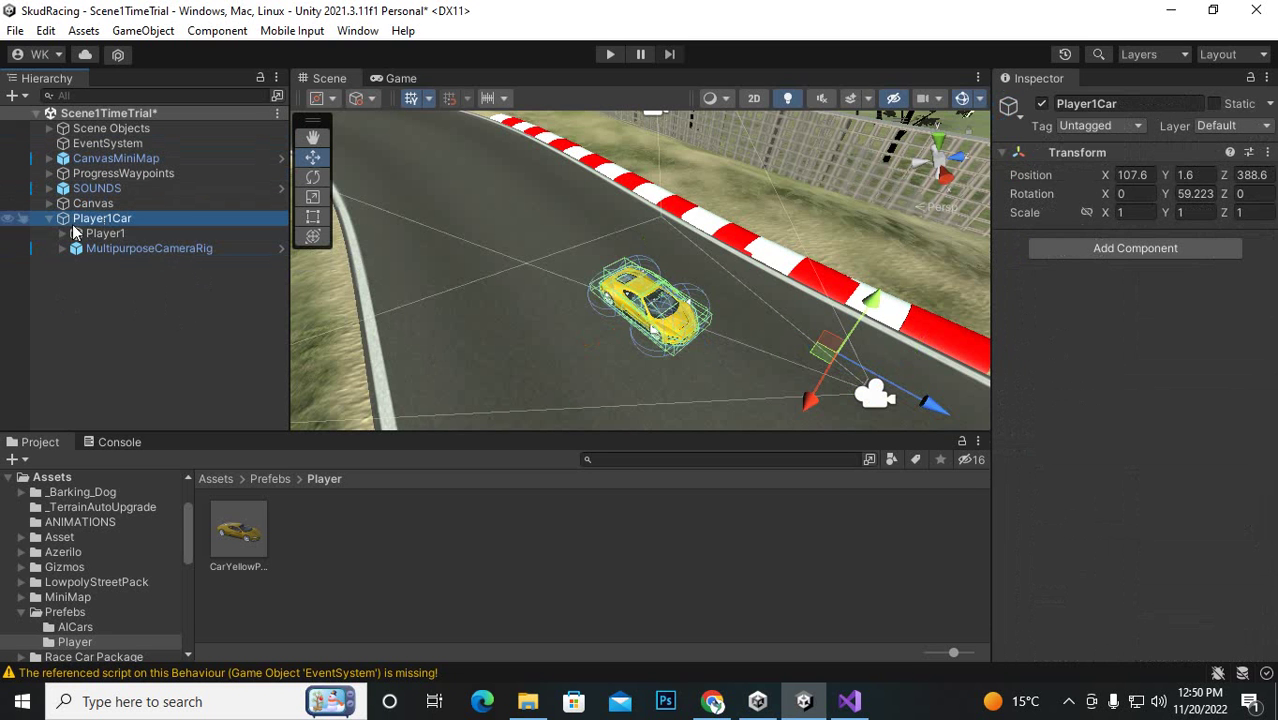
{"action": "left_click", "coordinate": [50, 219]}
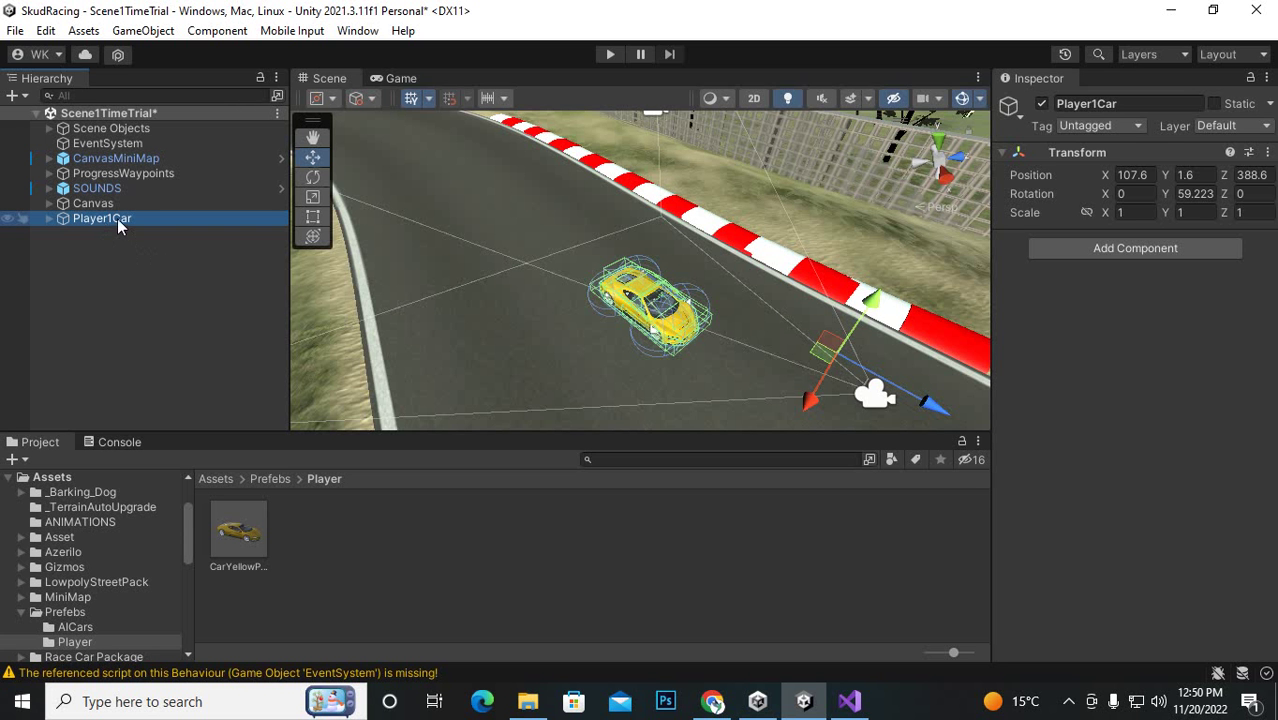
- Pan the view to the car and inspect Player1Car's children, Player1 and the camera rig
{"action": "scroll", "coordinate": [853, 328], "scroll_direction": "down", "scroll_amount": 3}
{"action": "middle_click_drag", "start_coordinate": [853, 328], "coordinate": [682, 257]}
{"action": "scroll", "coordinate": [757, 287], "scroll_direction": "up", "scroll_amount": 2}
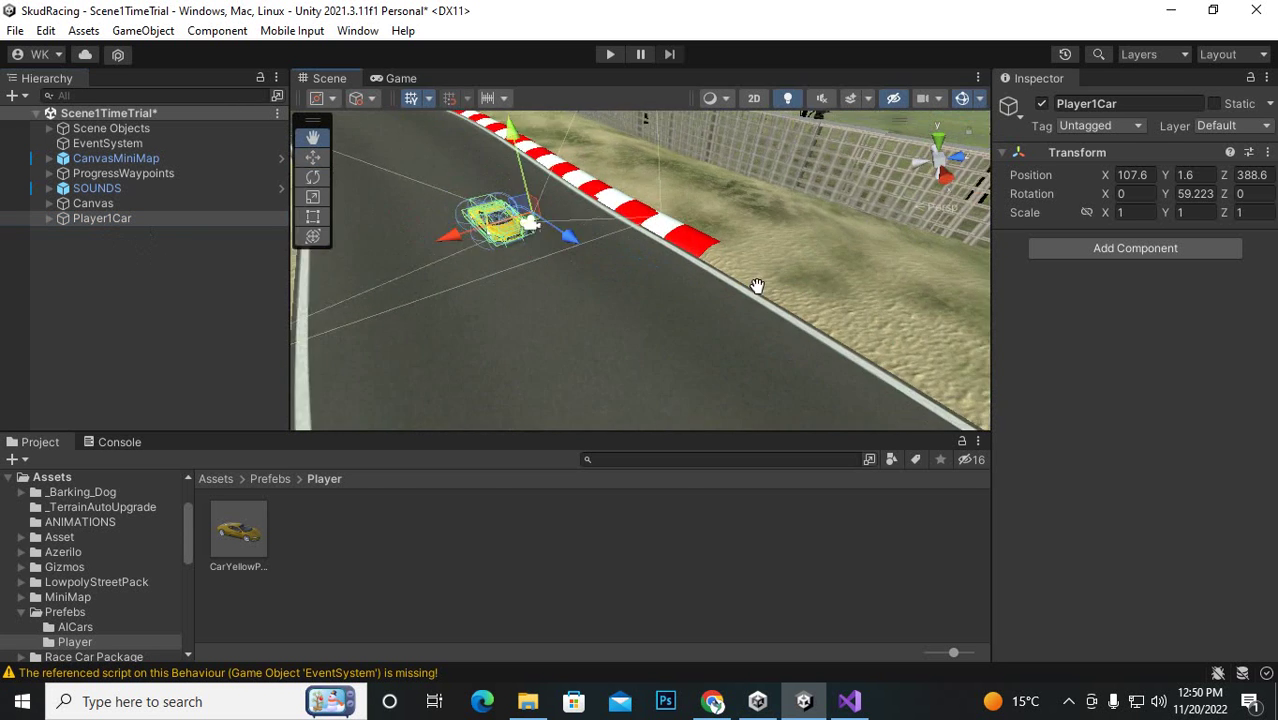
{"action": "middle_click_drag", "start_coordinate": [757, 287], "coordinate": [888, 308]}
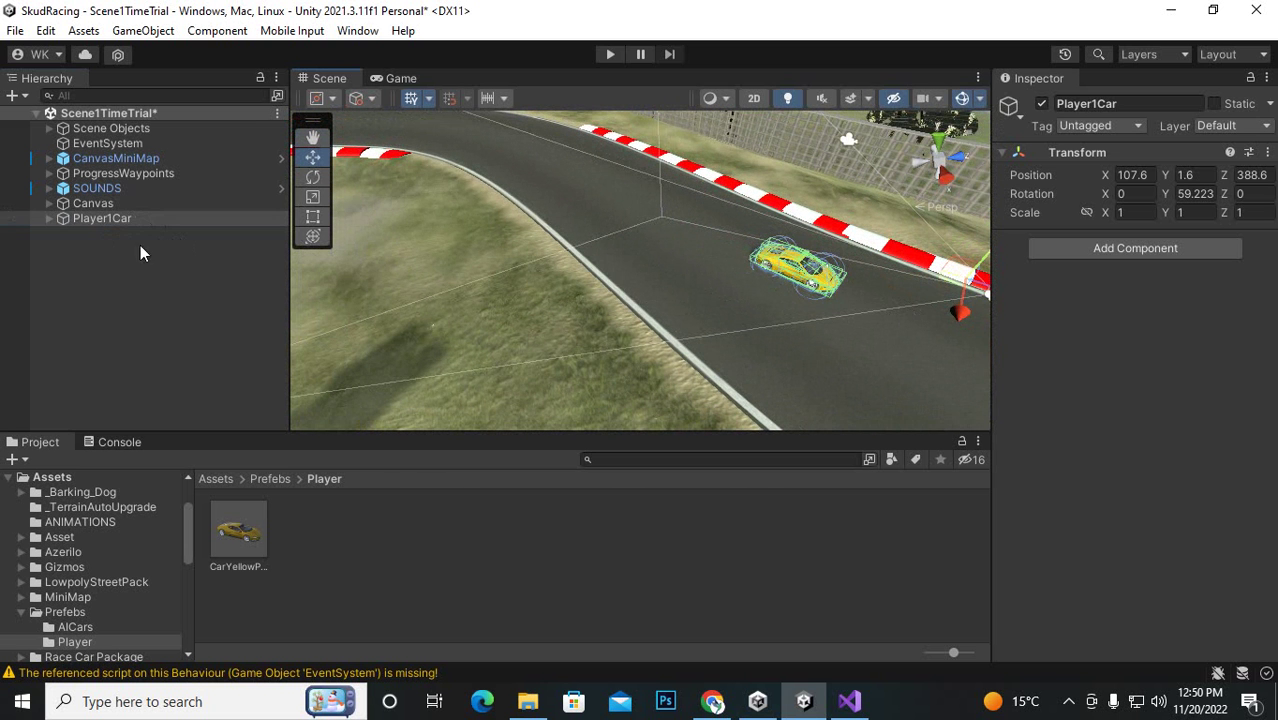
{"action": "left_click", "coordinate": [56, 220]}
{"action": "left_click", "coordinate": [49, 218]}
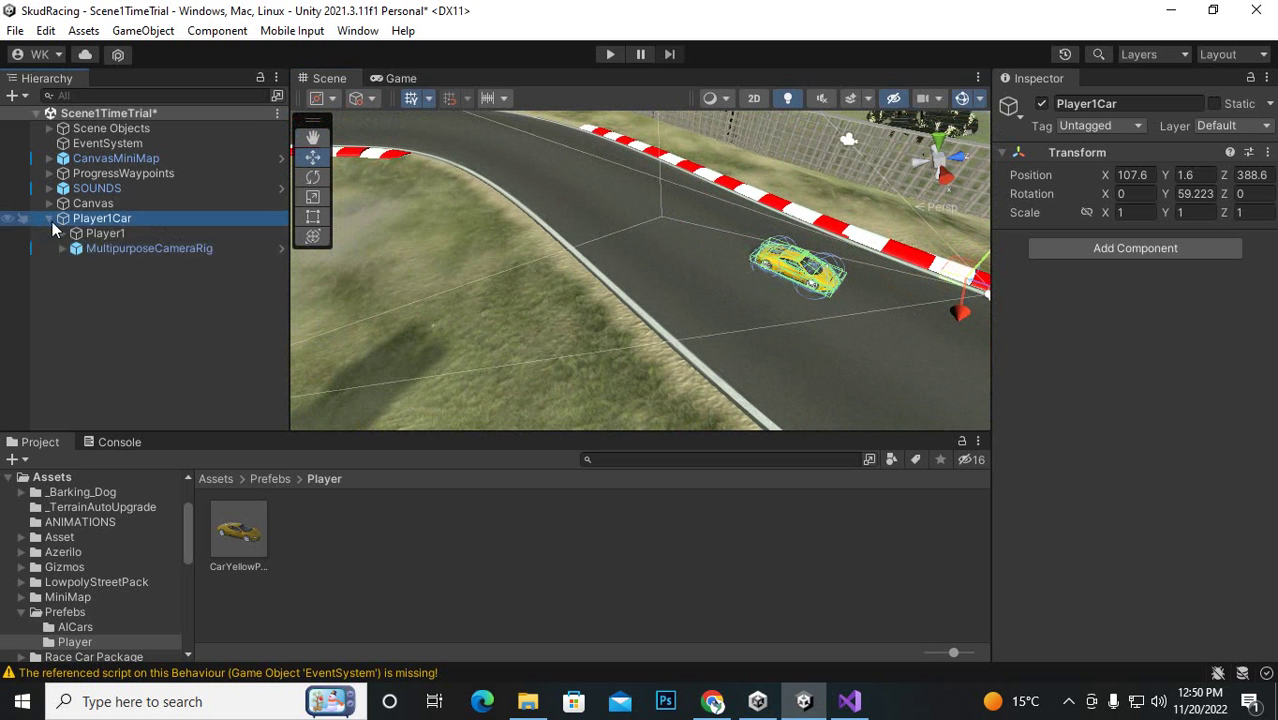
{"action": "left_click", "coordinate": [115, 236]}
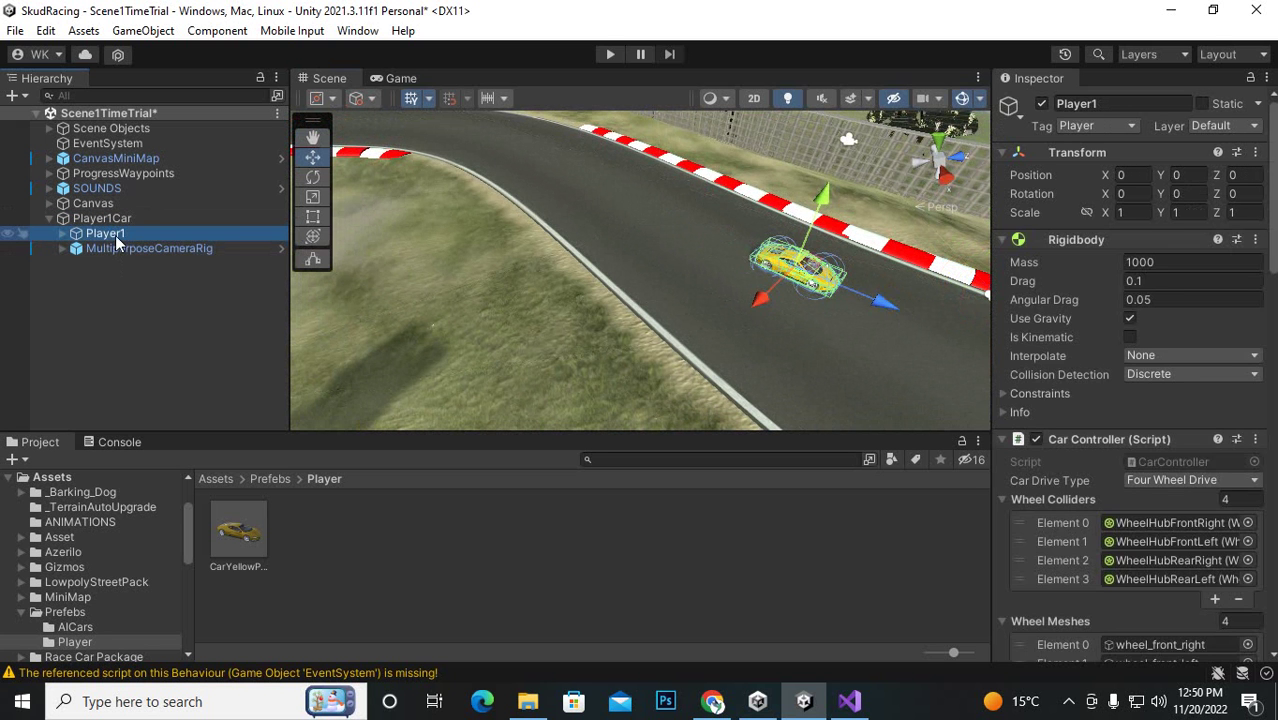
{"action": "left_click", "coordinate": [119, 220]}
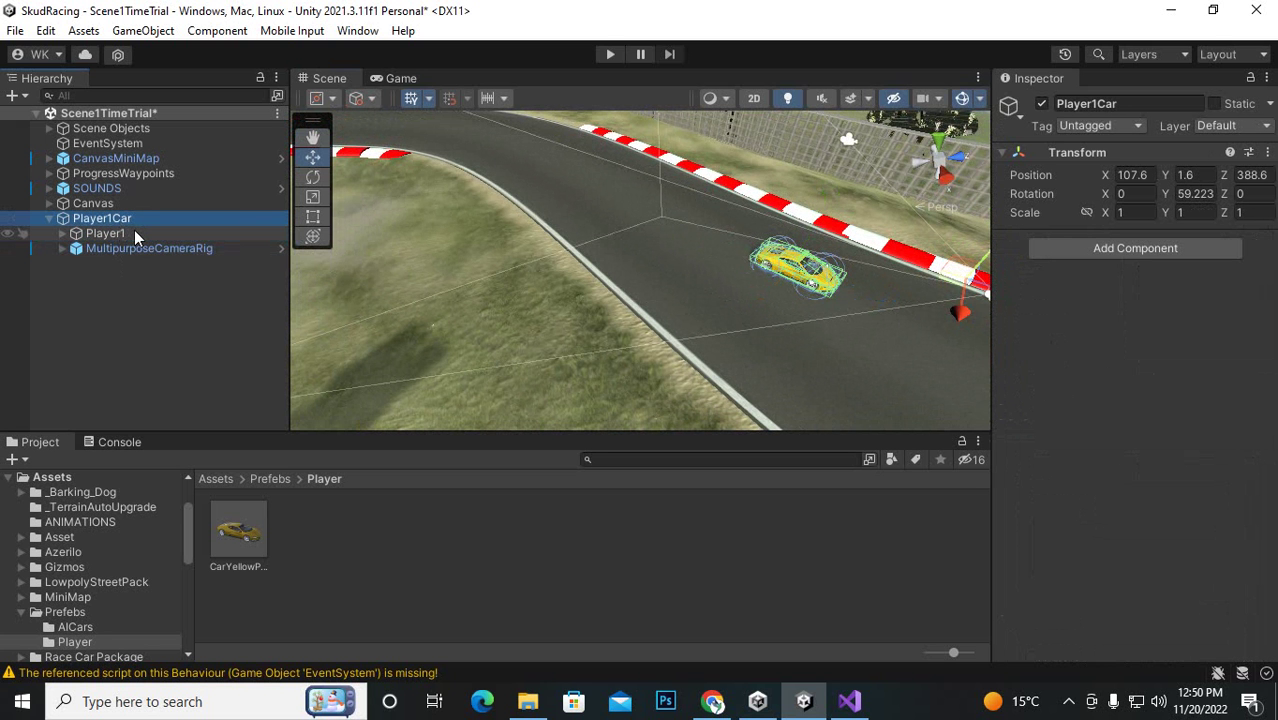
{"action": "middle_click_drag", "start_coordinate": [565, 274], "coordinate": [572, 257]}
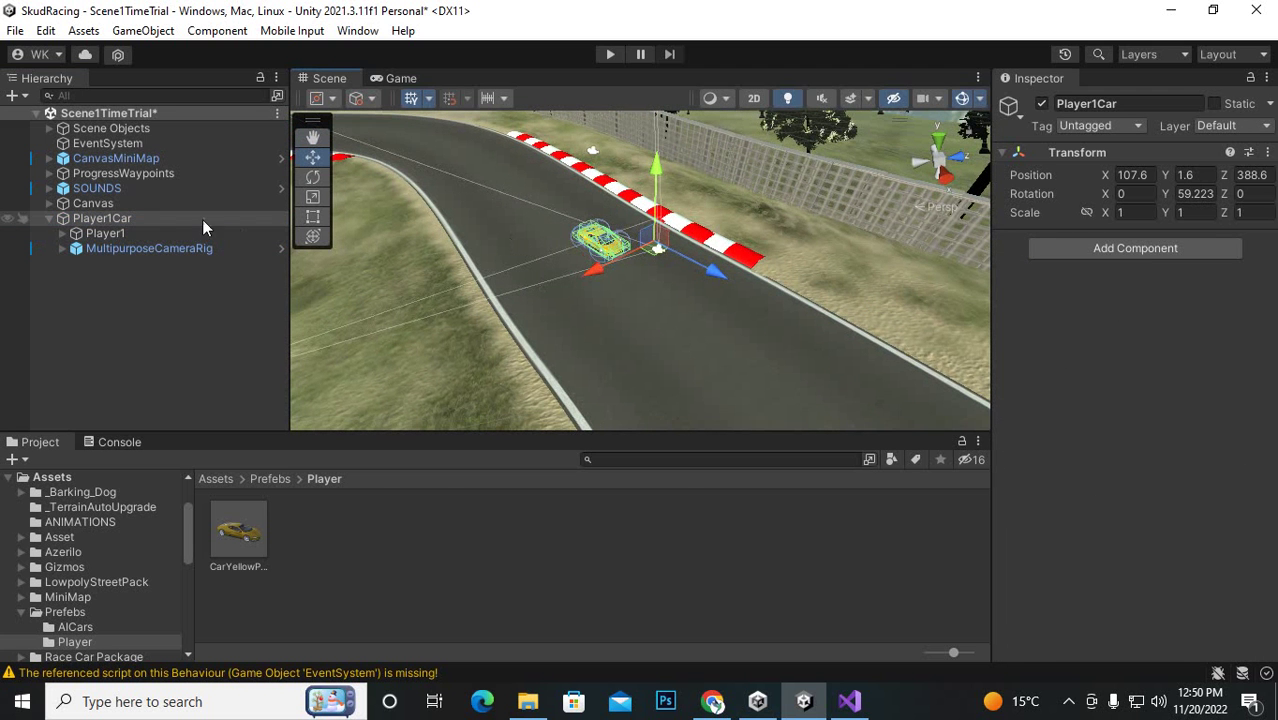
{"action": "left_click", "coordinate": [140, 233]}
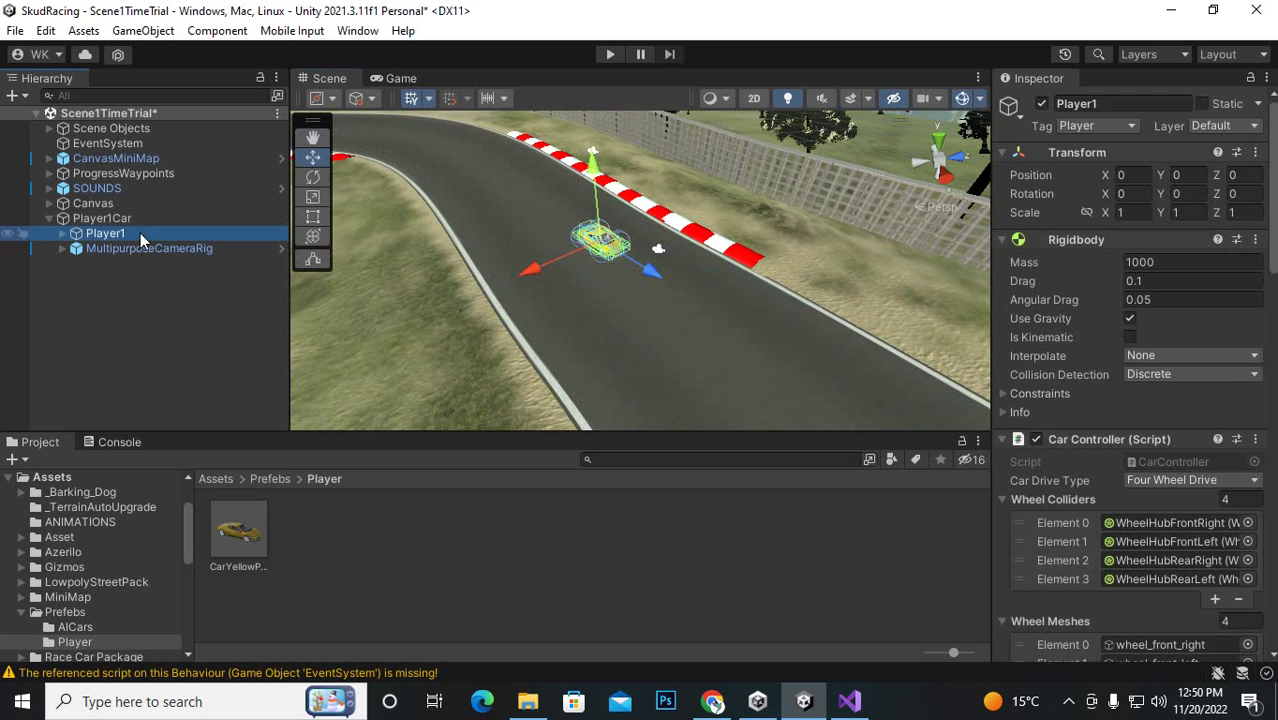
{"action": "left_click", "coordinate": [141, 251]}
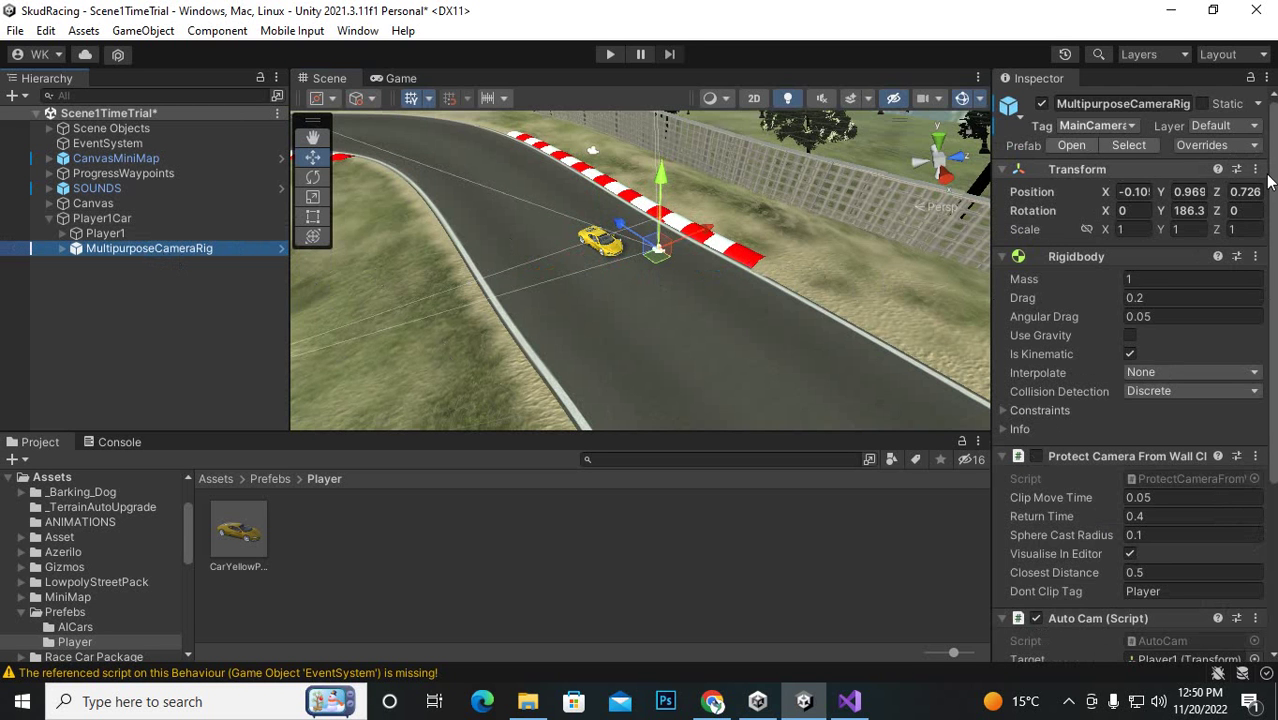
- Set the camera rig's local position to 0, 0, 0 and Y rotation to 0
{"action": "left_click", "coordinate": [1129, 192]}
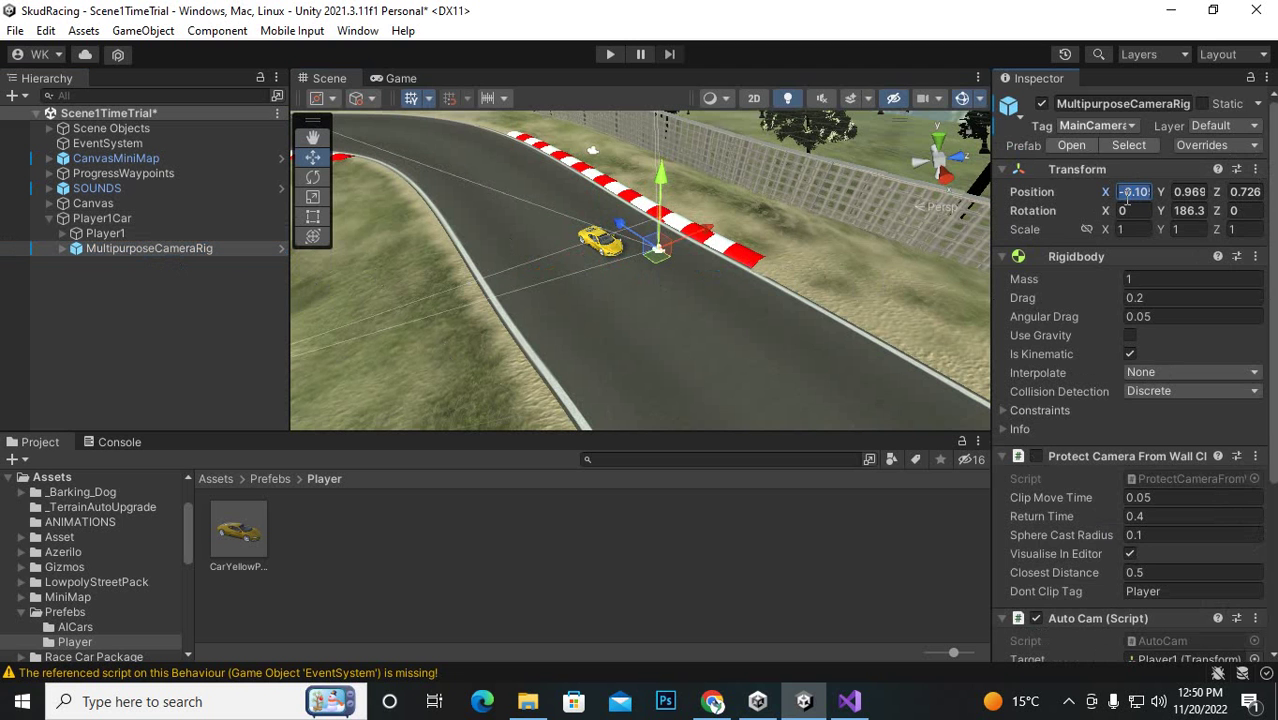
{"action": "type", "text": "0"}
{"action": "left_click", "coordinate": [1189, 192]}
{"action": "type", "text": "0"}
{"action": "left_click", "coordinate": [1240, 196]}
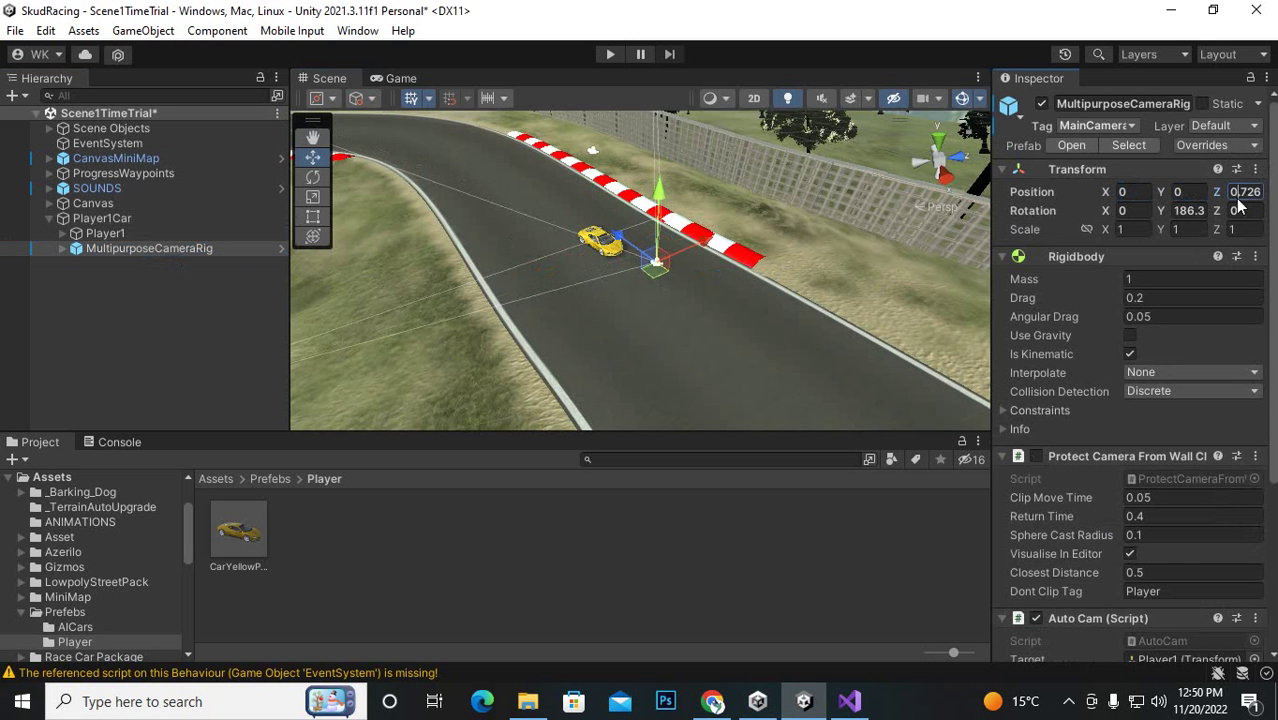
{"action": "type", "text": "0"}
{"action": "left_click", "coordinate": [1189, 210]}
{"action": "type", "text": "0"}
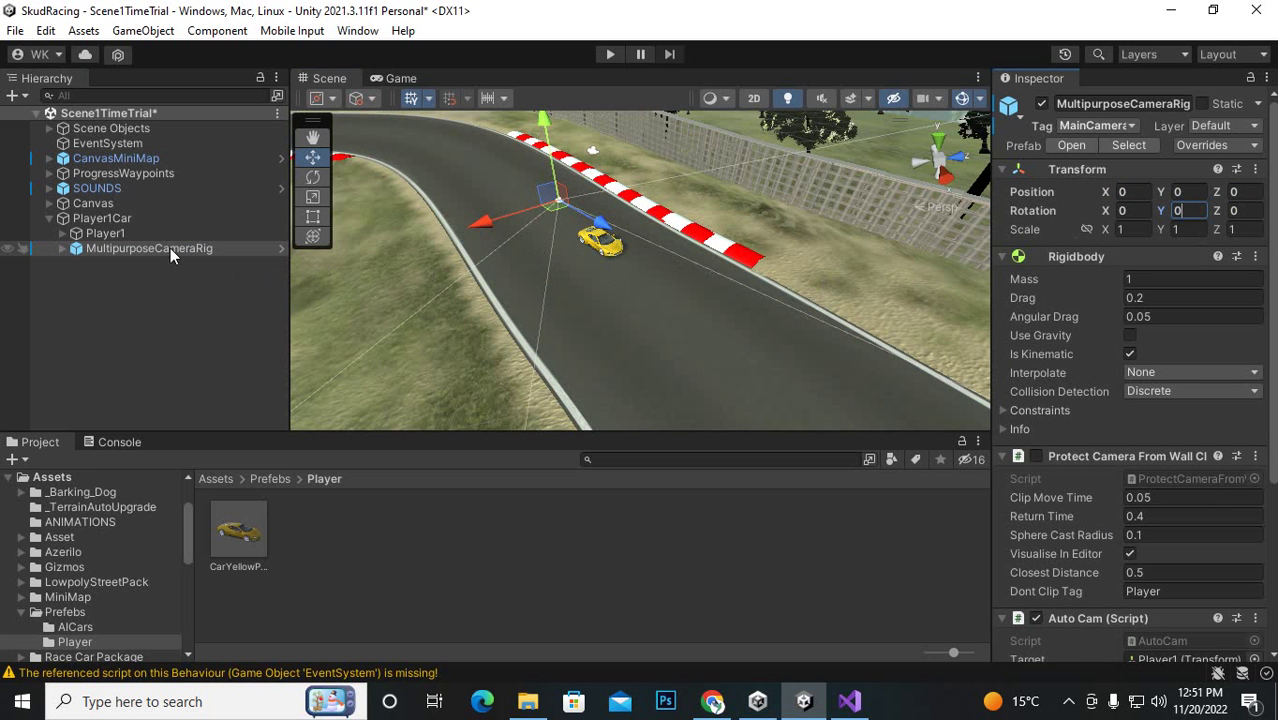
- Select Player1Car and bring its yellow car into view in the Scene
{"action": "scroll", "coordinate": [617, 264], "scroll_direction": "up", "scroll_amount": 3}
{"action": "middle_click_drag", "start_coordinate": [617, 264], "coordinate": [587, 266]}
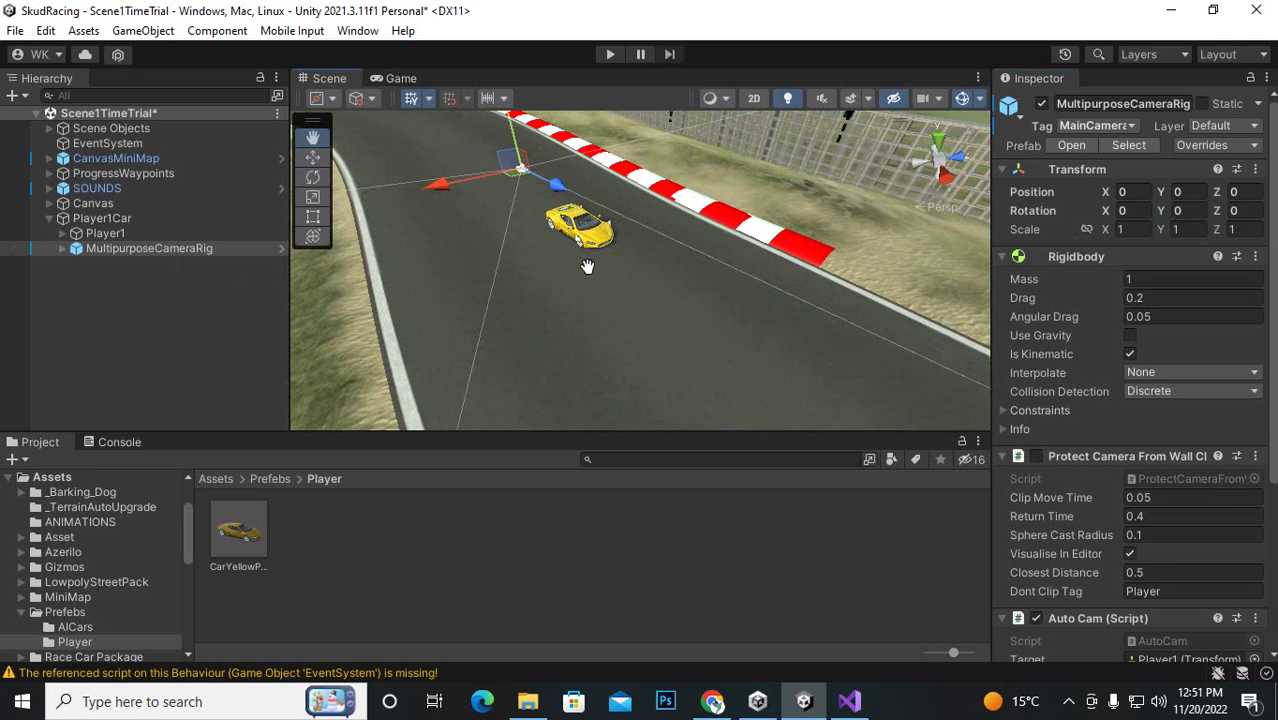
{"action": "key", "text": "f"}
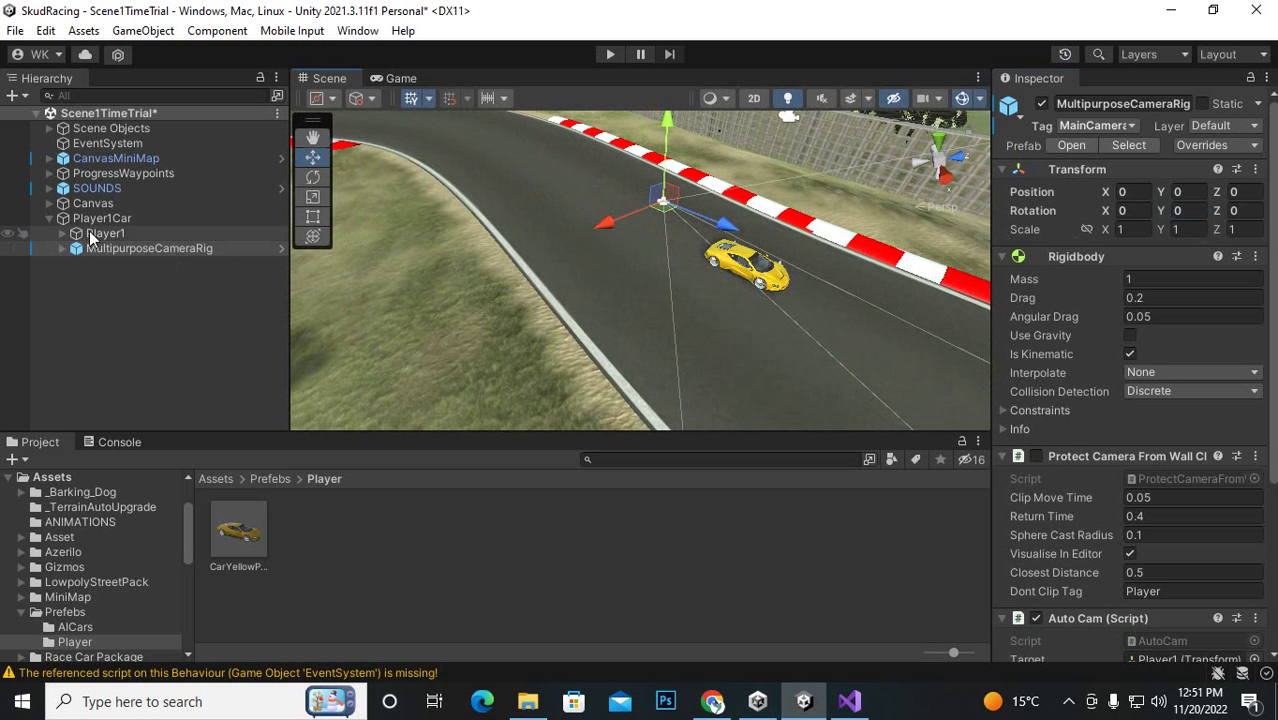
{"action": "left_click", "coordinate": [100, 218]}
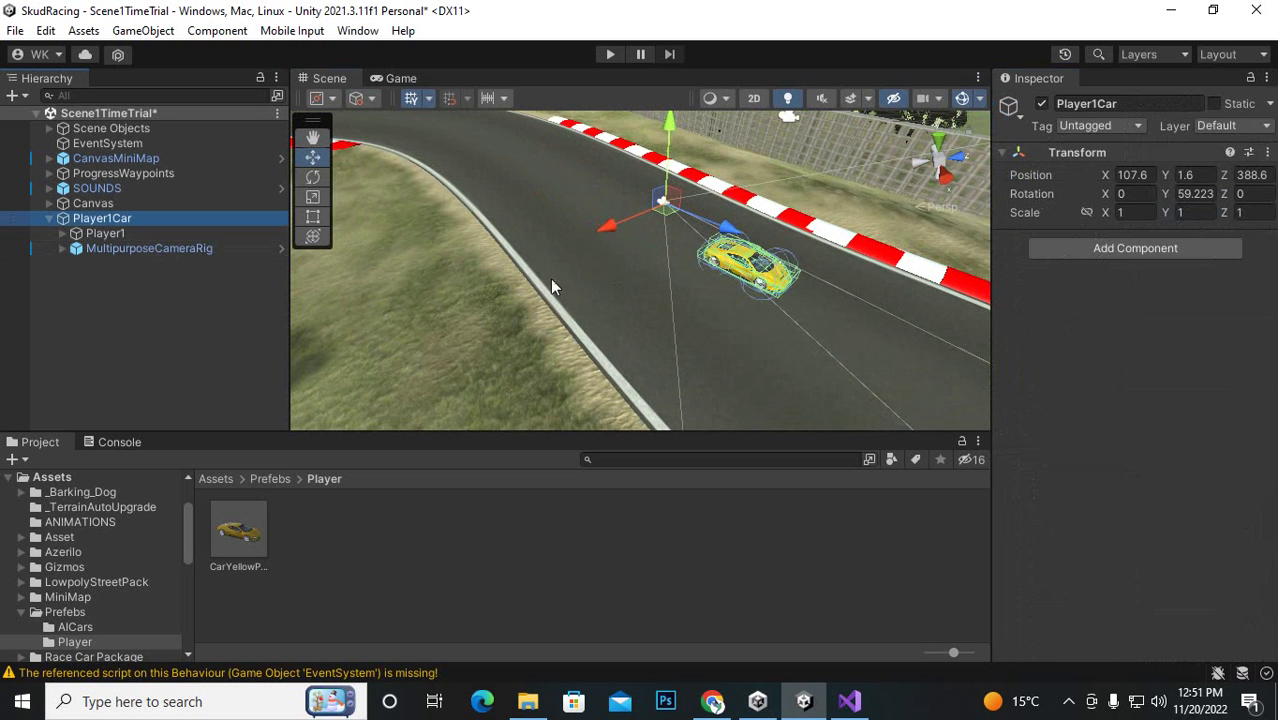
{"action": "scroll", "coordinate": [442, 248], "scroll_direction": "down", "scroll_amount": 3}
{"action": "middle_click_drag", "start_coordinate": [442, 248], "coordinate": [567, 238]}
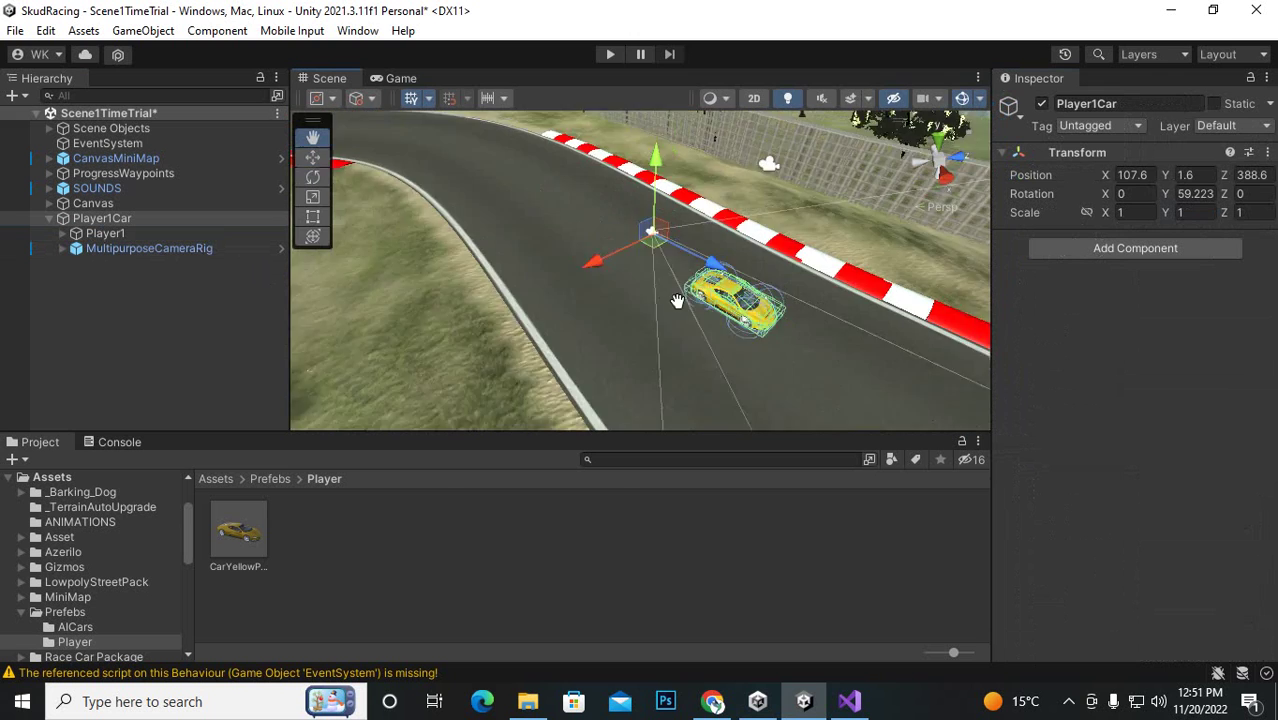
{"action": "scroll", "coordinate": [606, 292], "scroll_direction": "up", "scroll_amount": 2}
- Save the collapsed Player1Car as a prefab in the Player prefabs folder and start Play mode
{"action": "scroll", "coordinate": [586, 235], "scroll_direction": "down", "scroll_amount": 6}
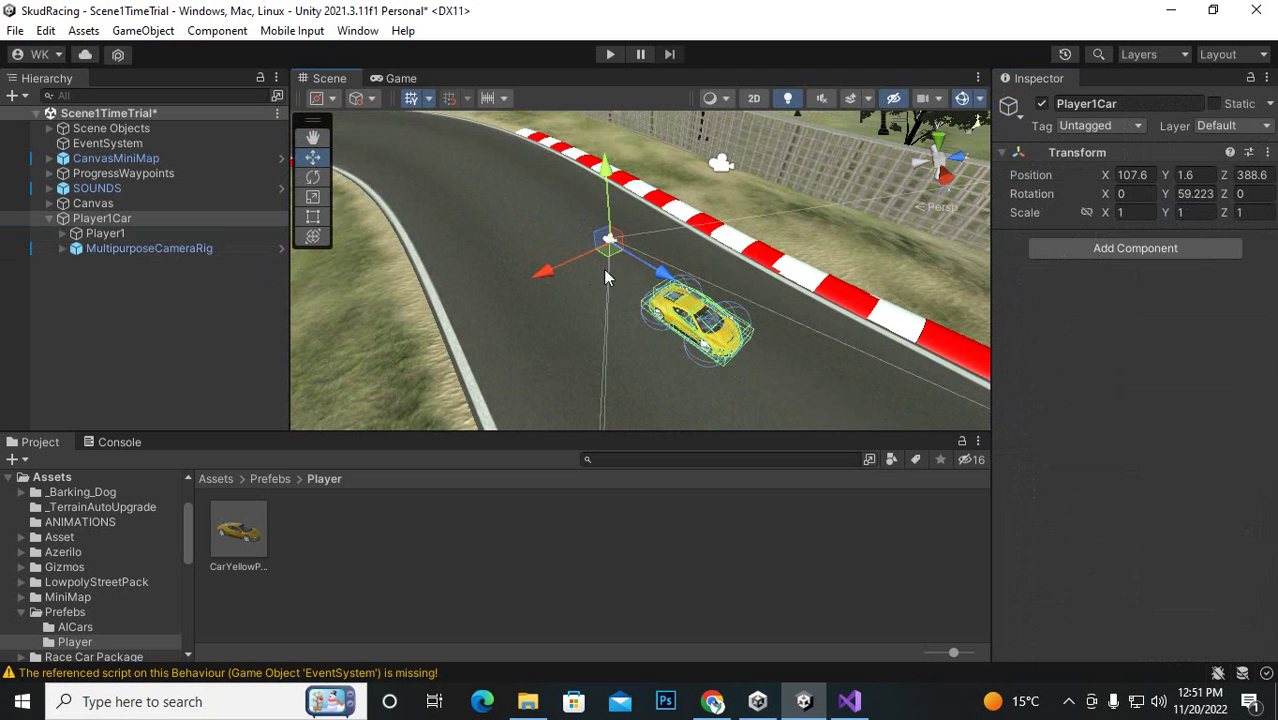
{"action": "left_click", "coordinate": [48, 218]}
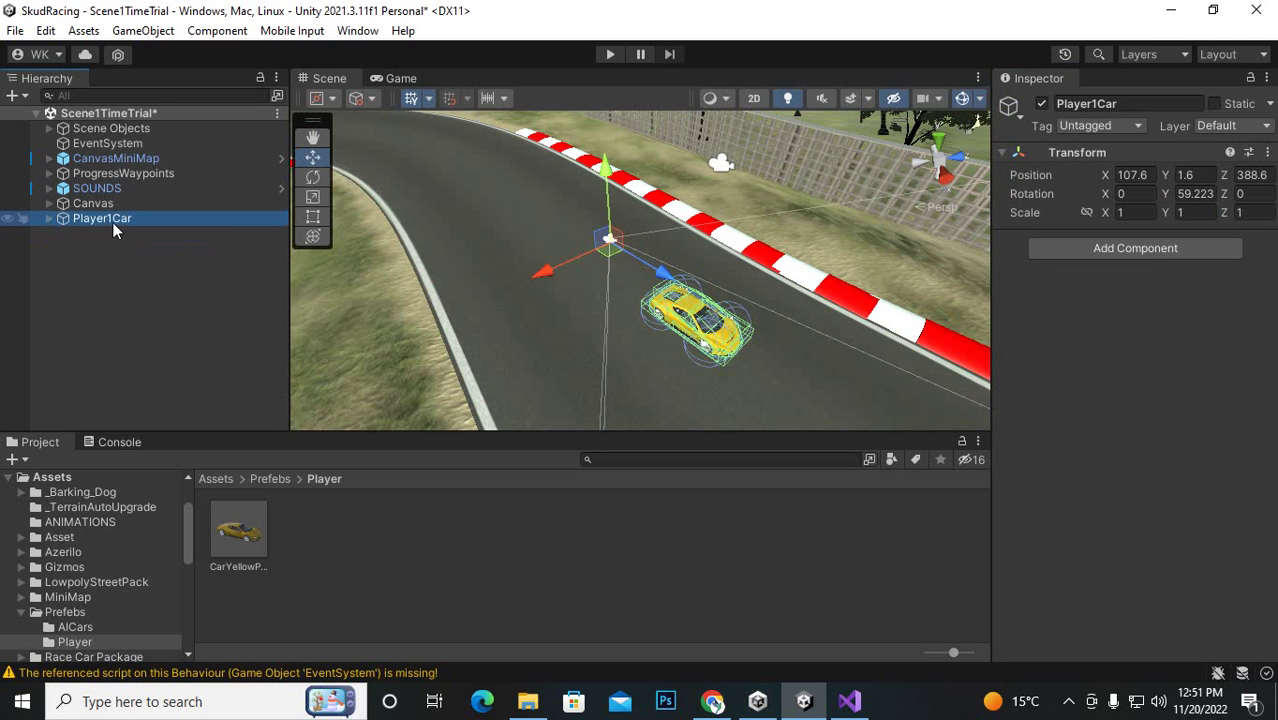
{"action": "left_click", "coordinate": [169, 276]}
{"action": "left_click", "coordinate": [128, 222]}
{"action": "left_click_drag", "start_coordinate": [124, 220], "coordinate": [396, 537]}
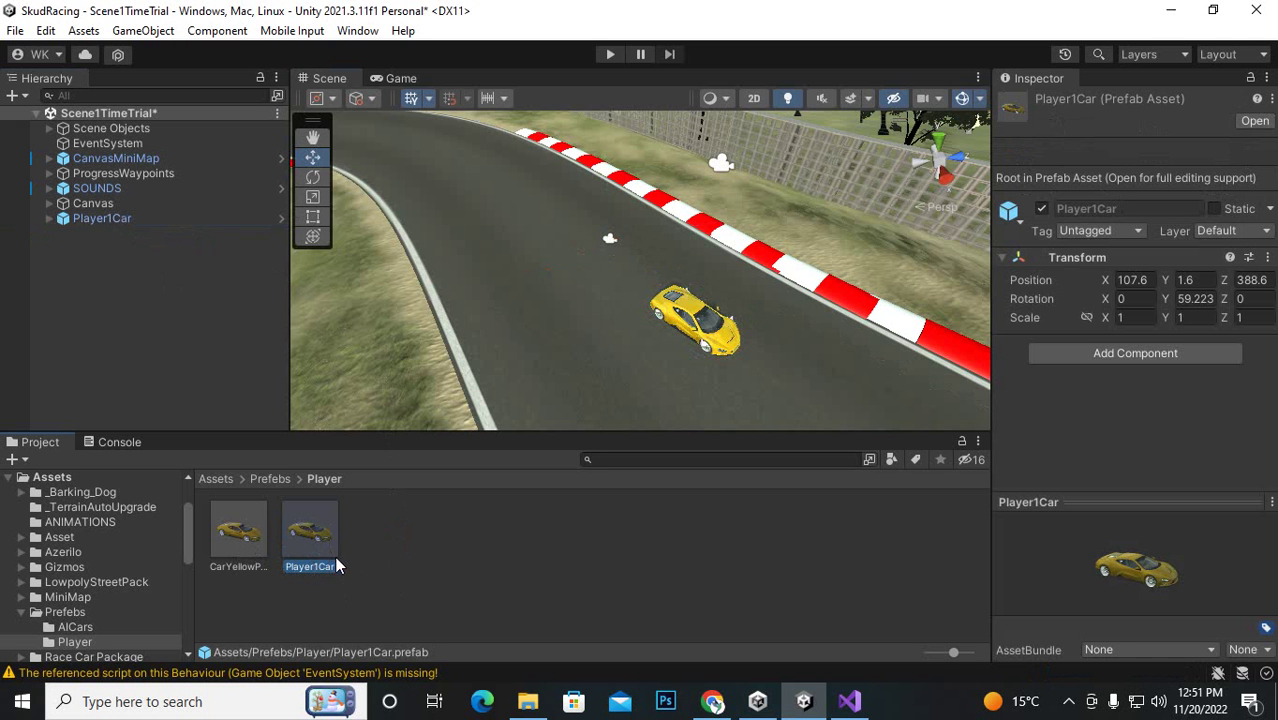
{"action": "left_click", "coordinate": [610, 54]}
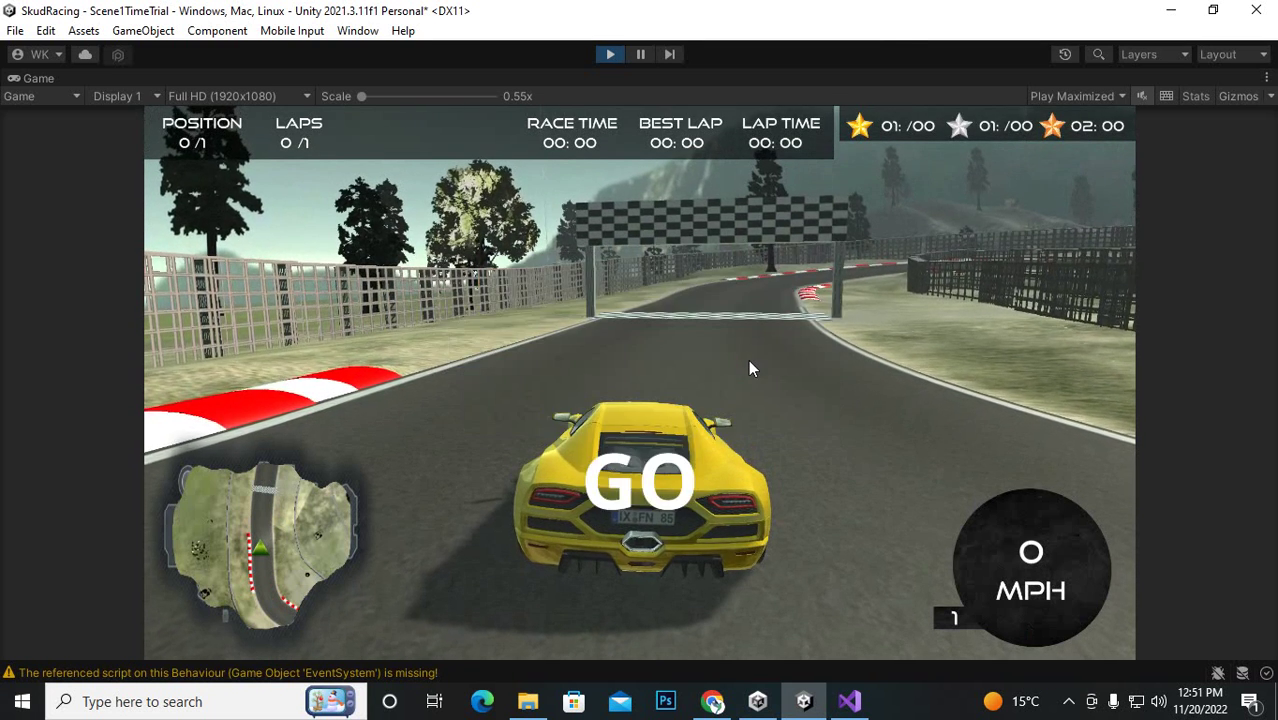
{"action": "key", "text": "Up"}
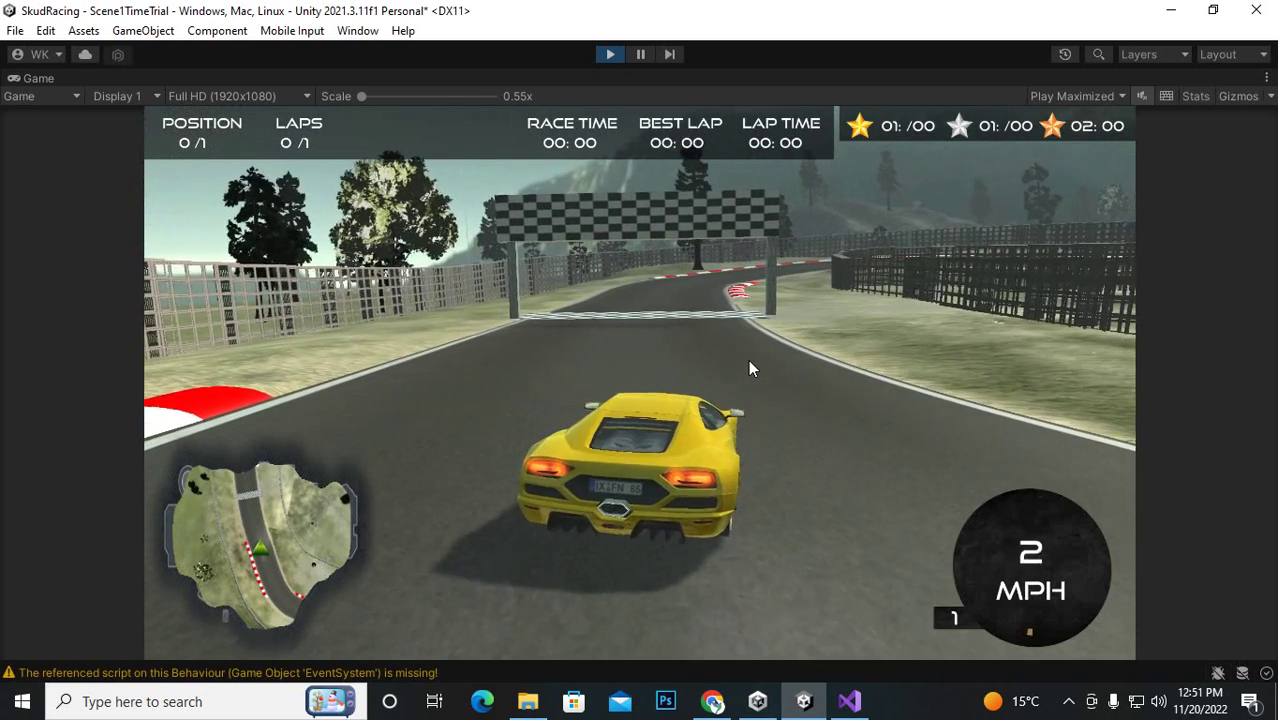
{"action": "key", "text": "Right"}
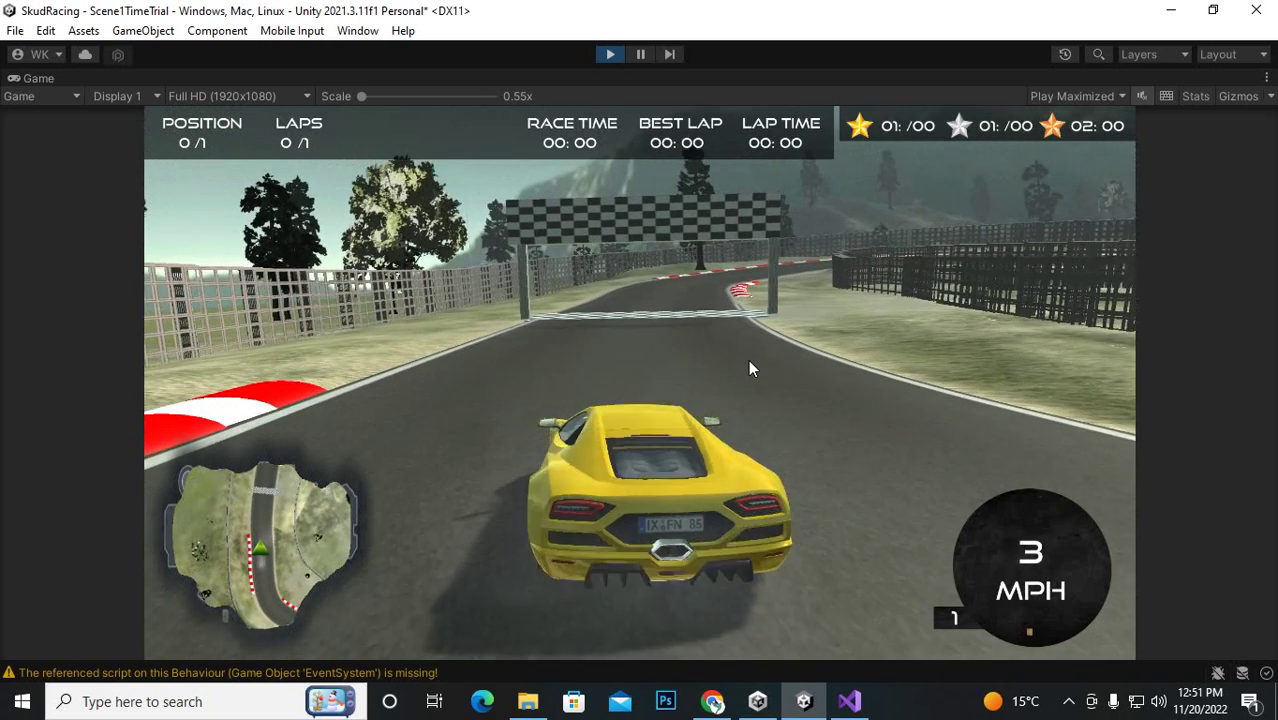
{"action": "key", "text": "Up"}
{"action": "key", "text": "Right"}
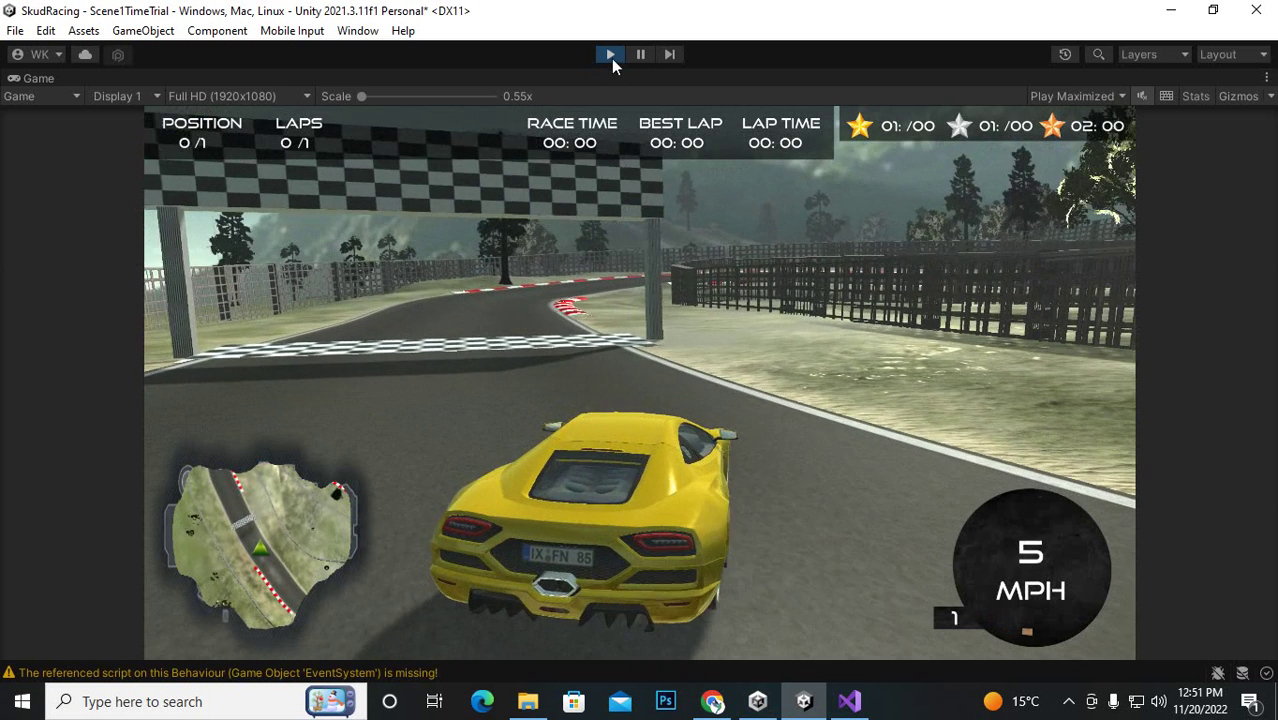
{"action": "left_click", "coordinate": [610, 55]}
{"action": "left_click", "coordinate": [110, 218]}
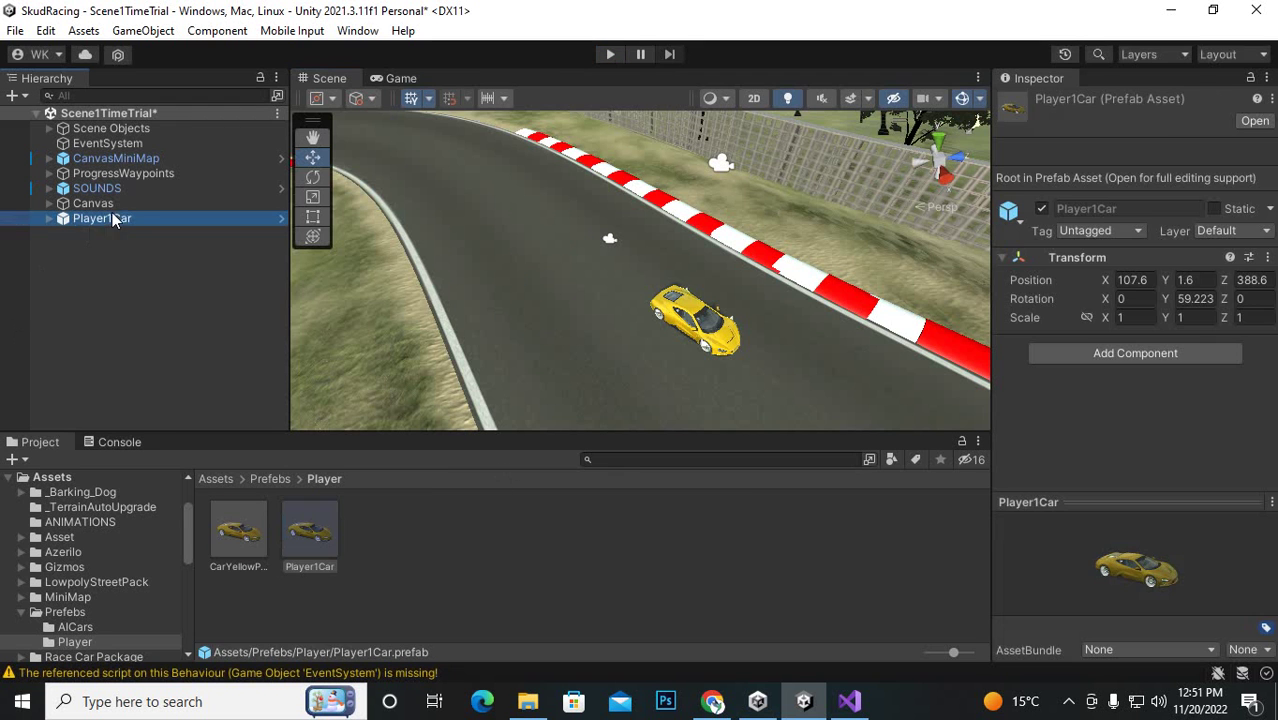
- Unpack Player1Car completely from its prefab and rename it Player2Car
{"action": "right_click", "coordinate": [115, 220]}
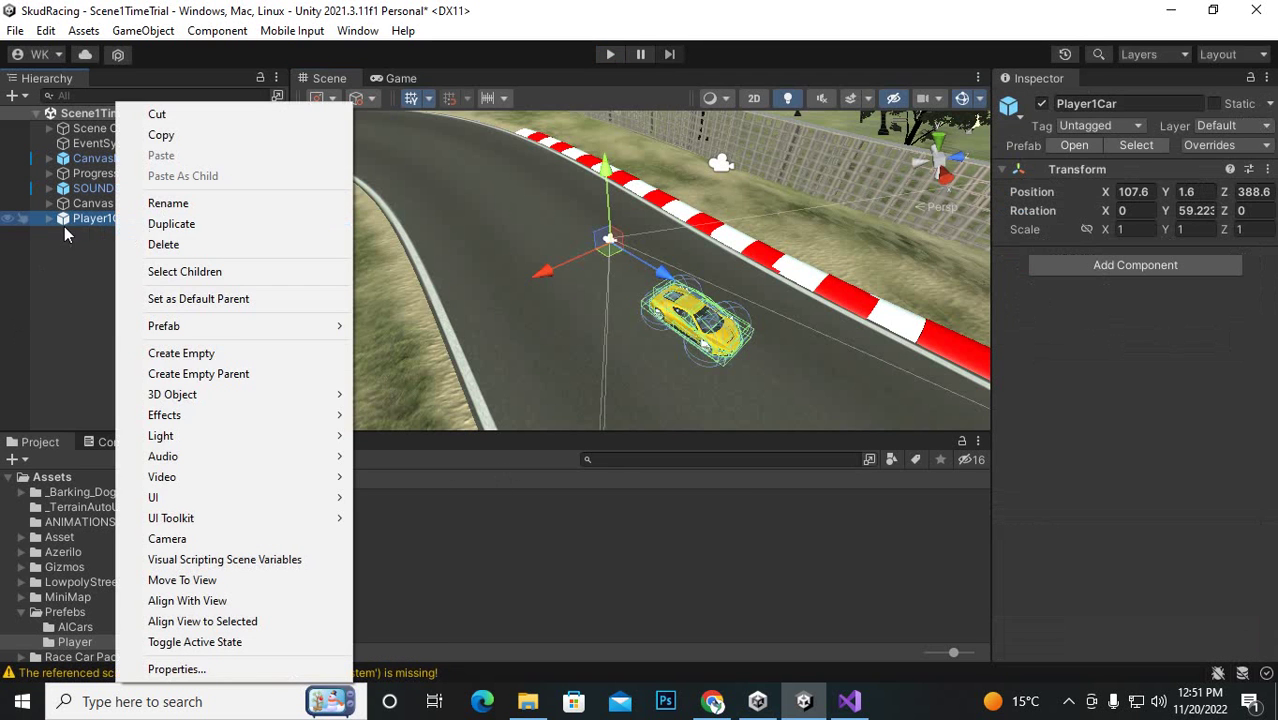
{"action": "mouse_move", "coordinate": [218, 334]}
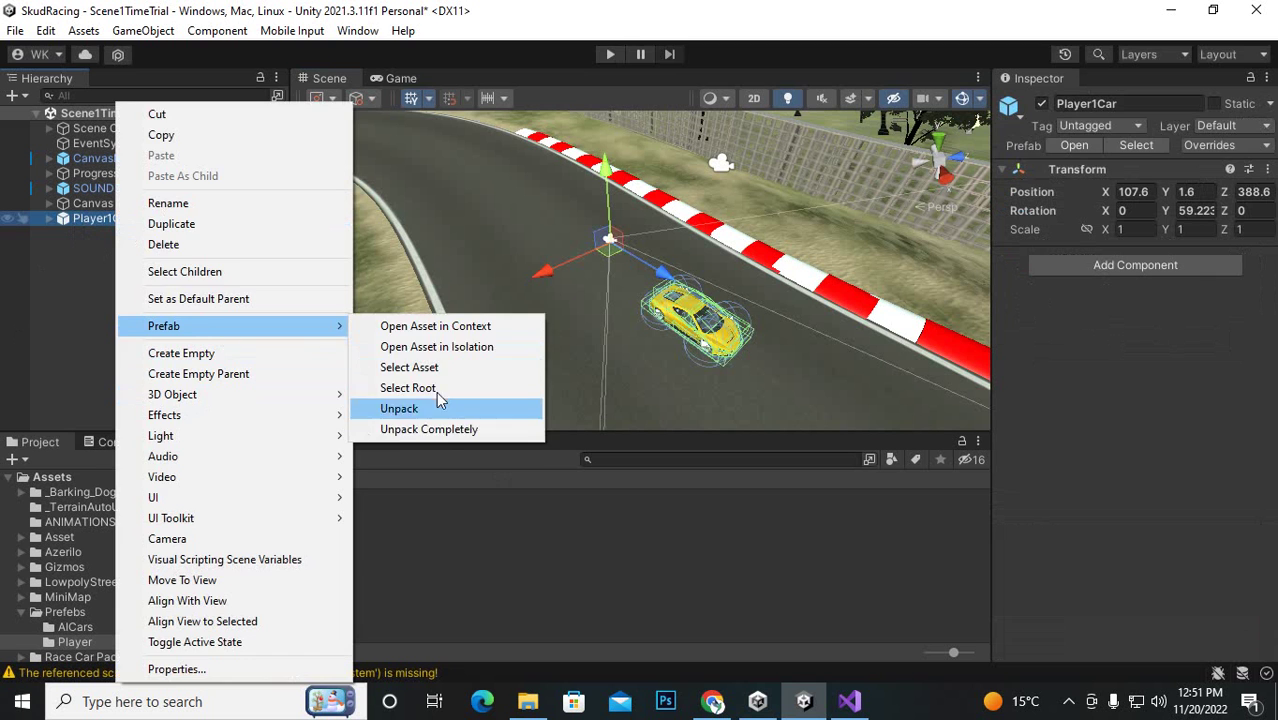
{"action": "left_click", "coordinate": [440, 424]}
{"action": "left_click", "coordinate": [124, 218]}
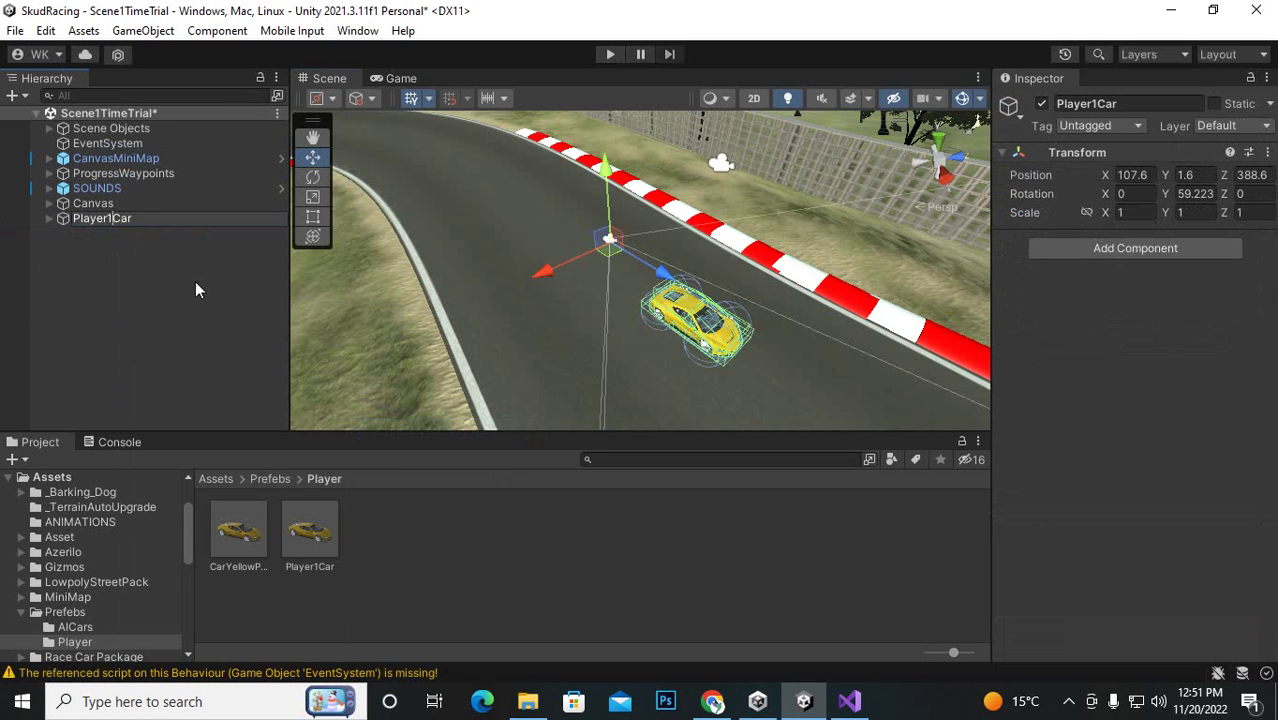
{"action": "key", "text": "BackSpace"}
{"action": "type", "text": "2"}
{"action": "key", "text": "Return"}
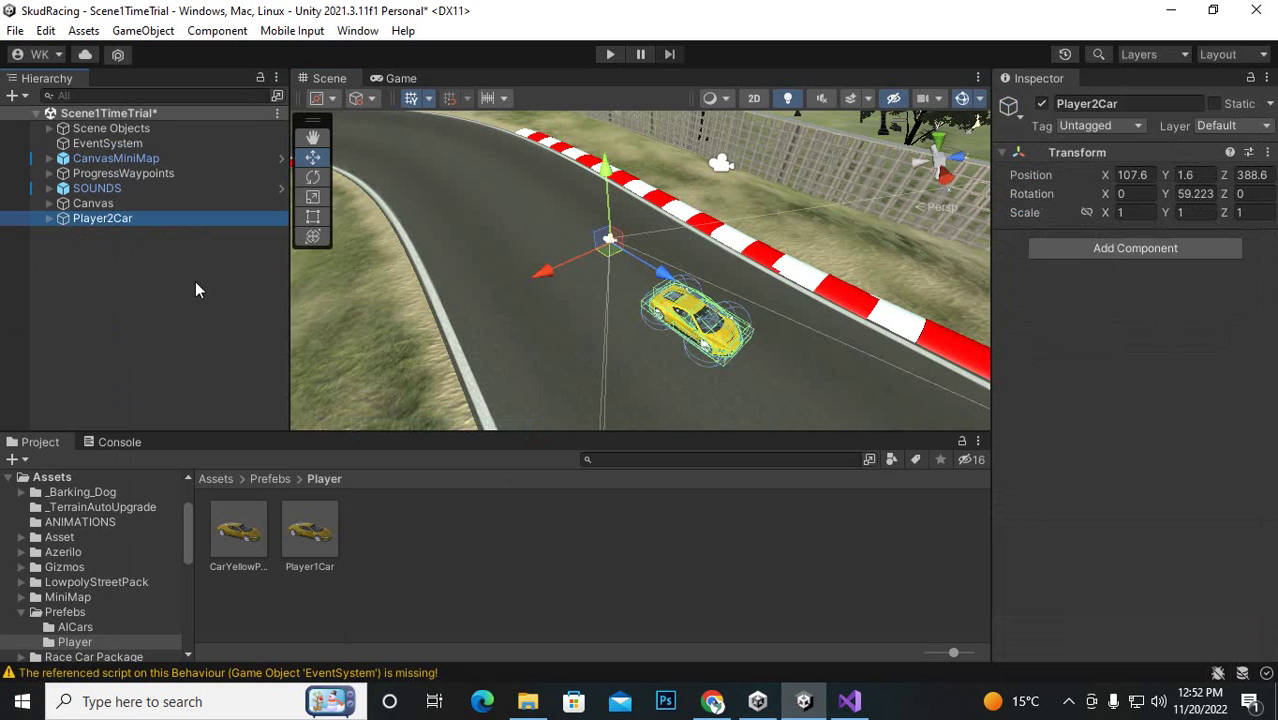
{"action": "scroll", "coordinate": [775, 398], "scroll_direction": "up", "scroll_amount": 3}
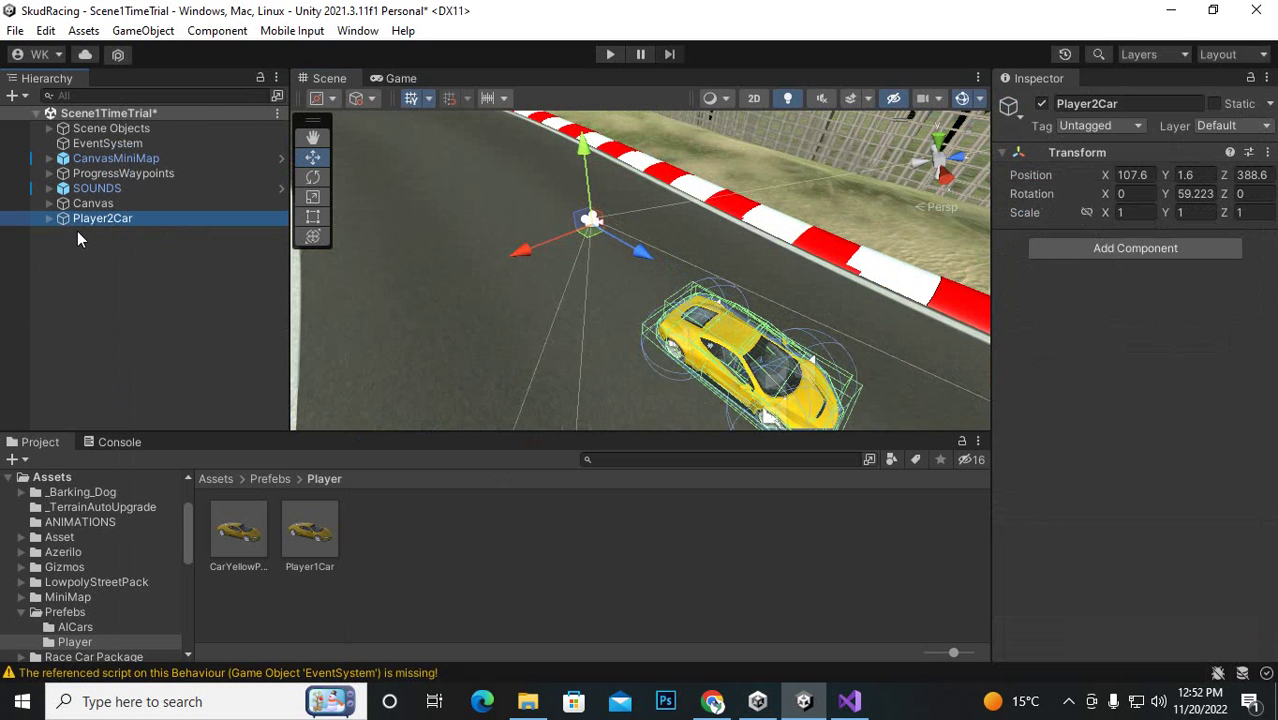
- Expand Player2Car, Player1 and SkyCar, then select and frame car 1203 yellow
{"action": "left_click", "coordinate": [49, 218]}
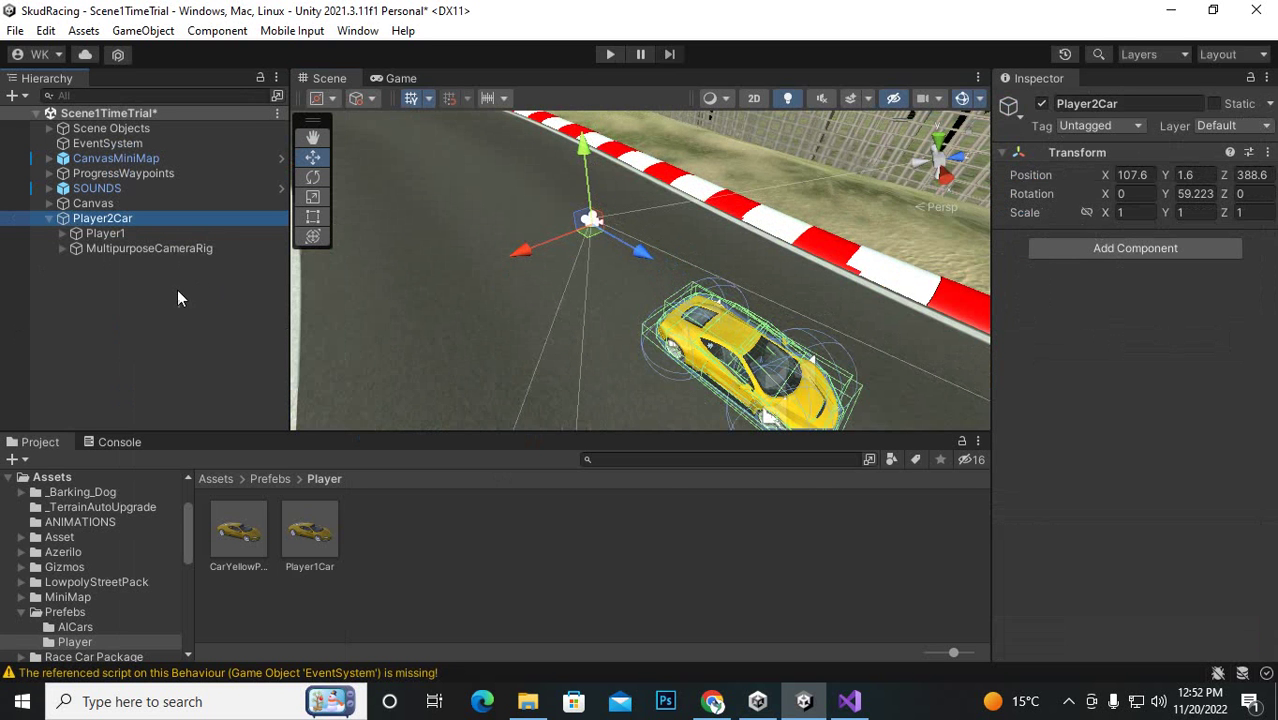
{"action": "left_click", "coordinate": [62, 233]}
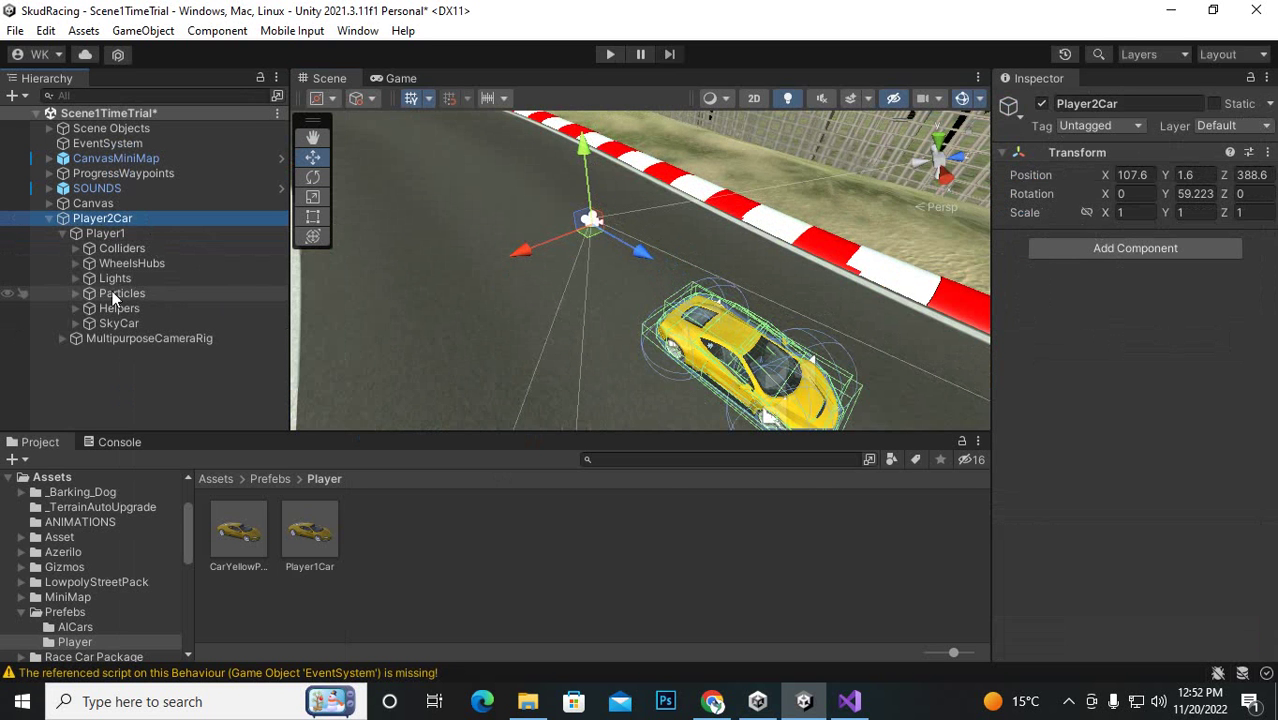
{"action": "left_click", "coordinate": [96, 321]}
{"action": "left_click", "coordinate": [76, 323]}
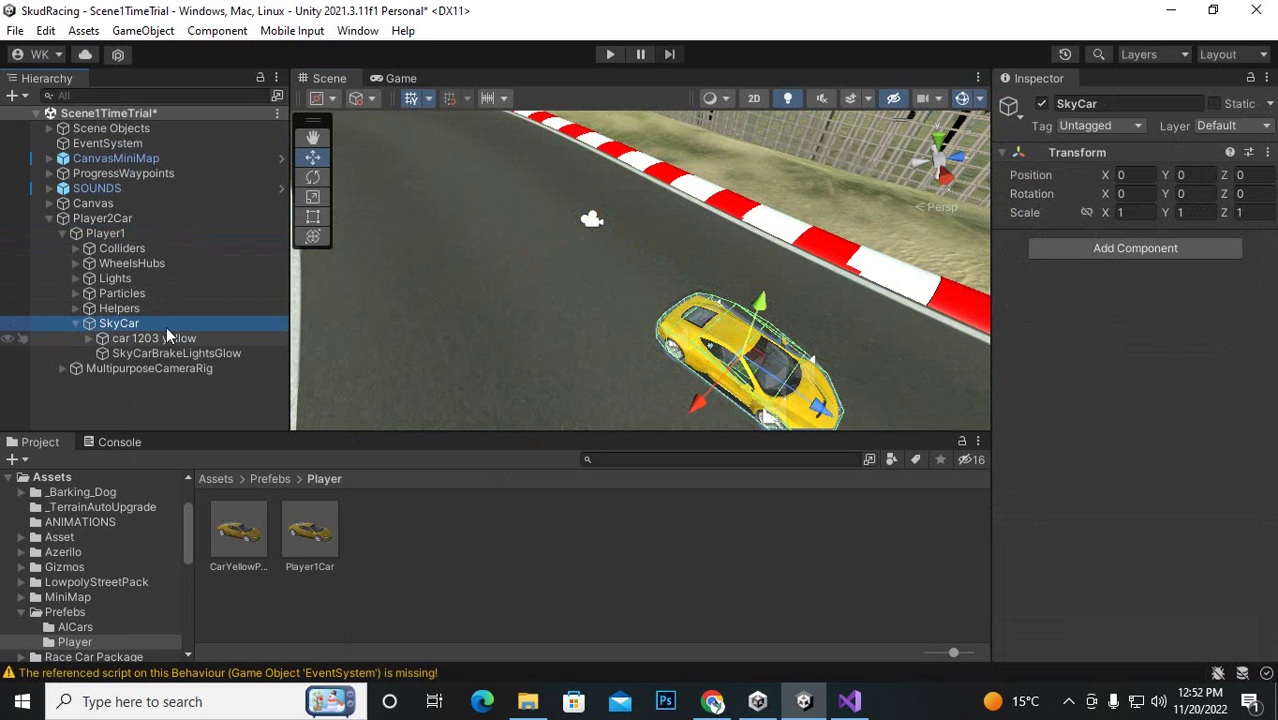
{"action": "left_click", "coordinate": [143, 340]}
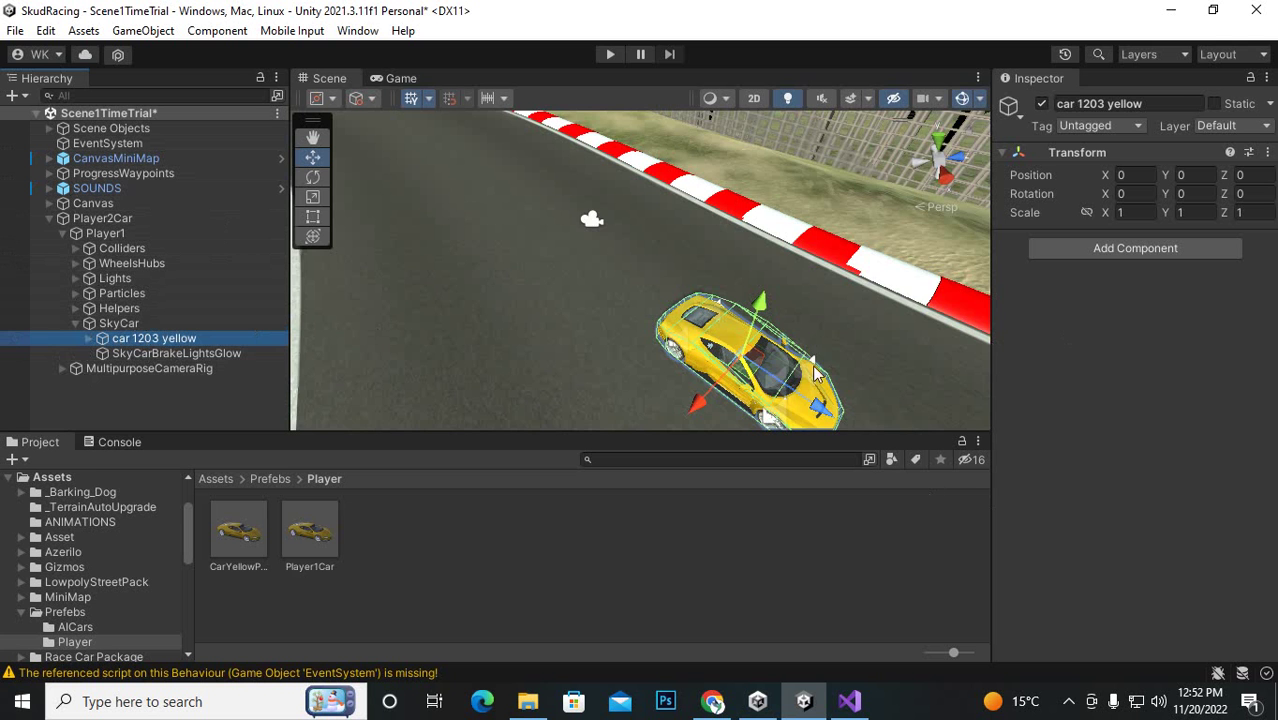
{"action": "key", "text": "f"}
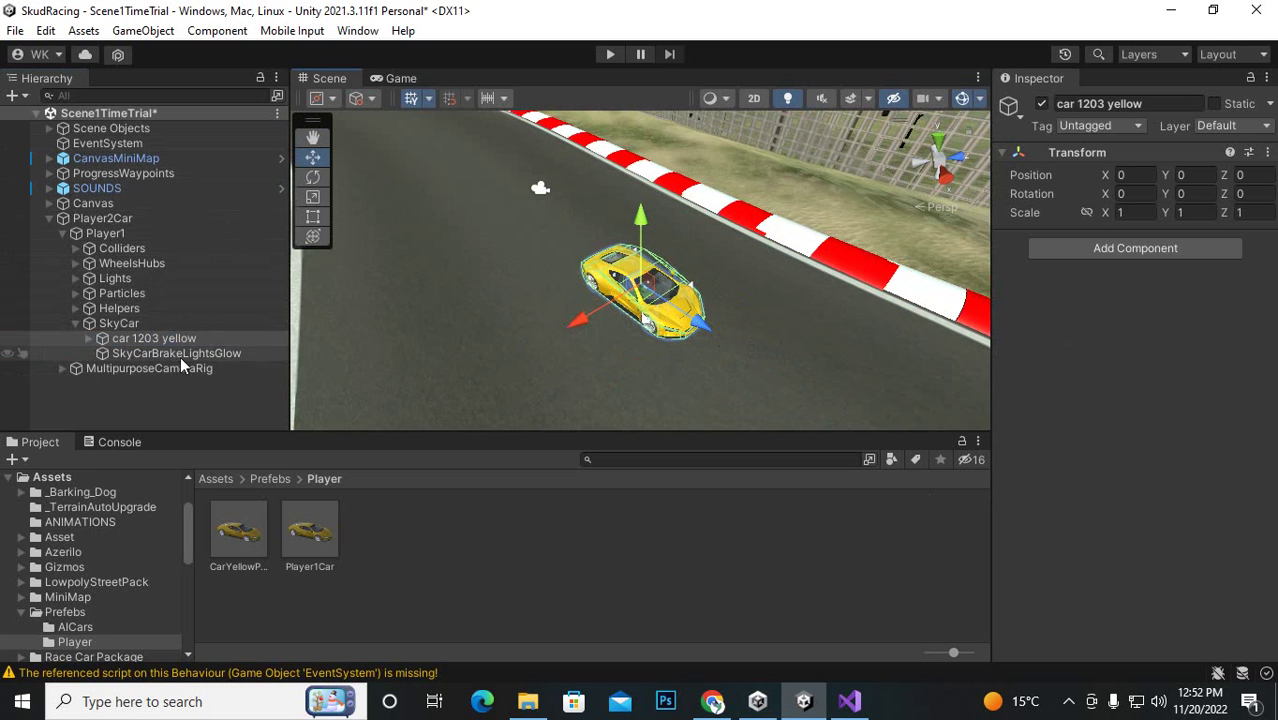
- Inspect Player1 and its Colliders, WheelsHubs and Helpers groups
{"action": "left_click", "coordinate": [127, 324]}
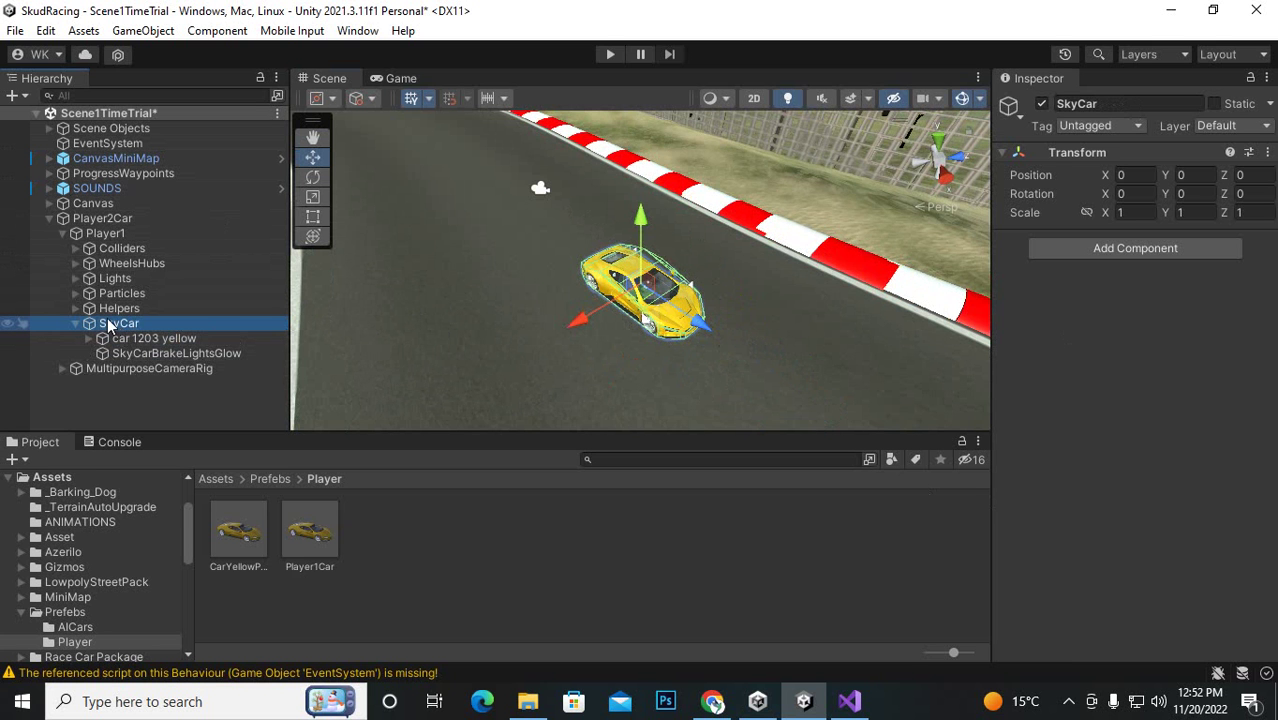
{"action": "left_click_drag", "start_coordinate": [108, 325], "coordinate": [98, 233]}
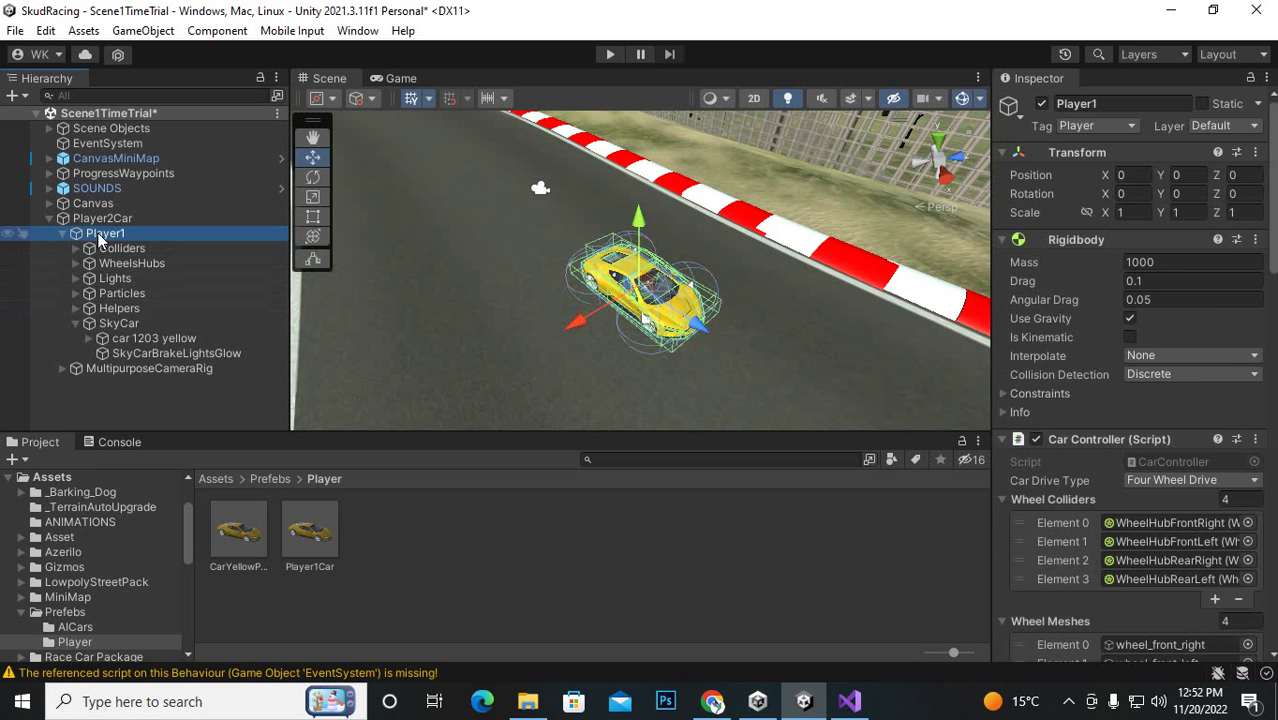
{"action": "scroll", "coordinate": [1206, 385], "scroll_direction": "down", "scroll_amount": 10}
{"action": "scroll", "coordinate": [1208, 385], "scroll_direction": "down", "scroll_amount": 15}
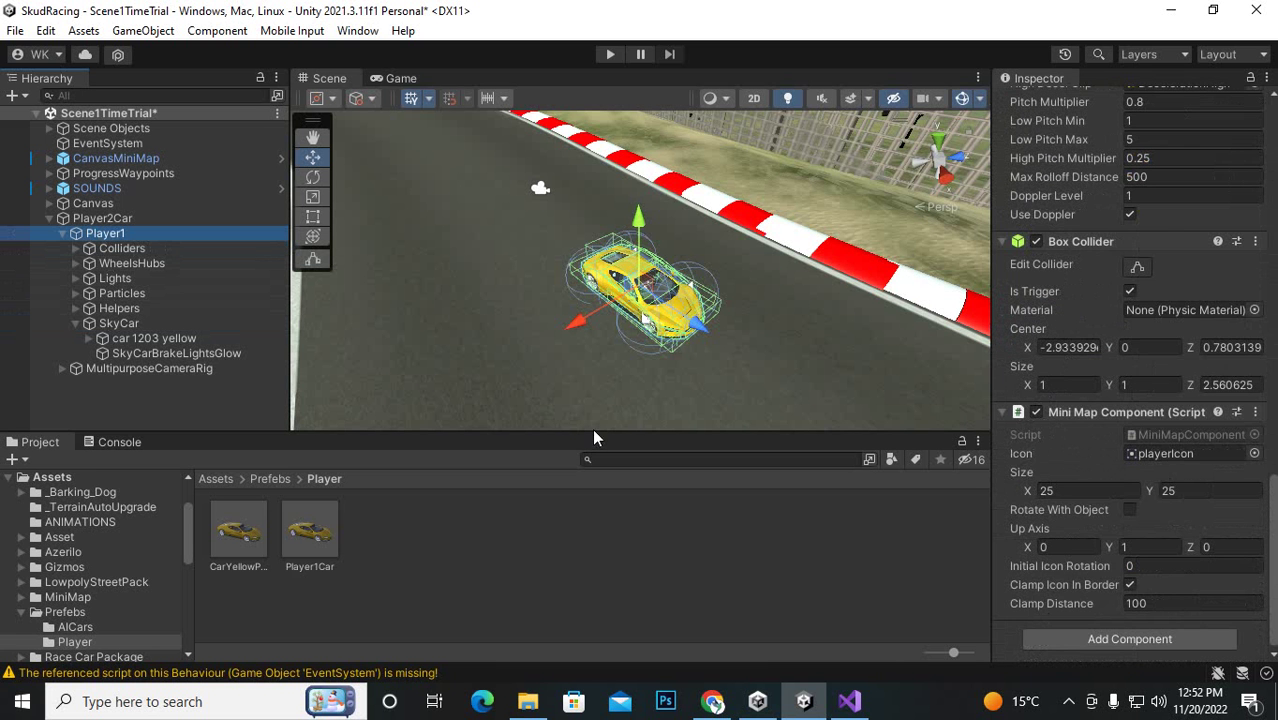
{"action": "left_click", "coordinate": [131, 251]}
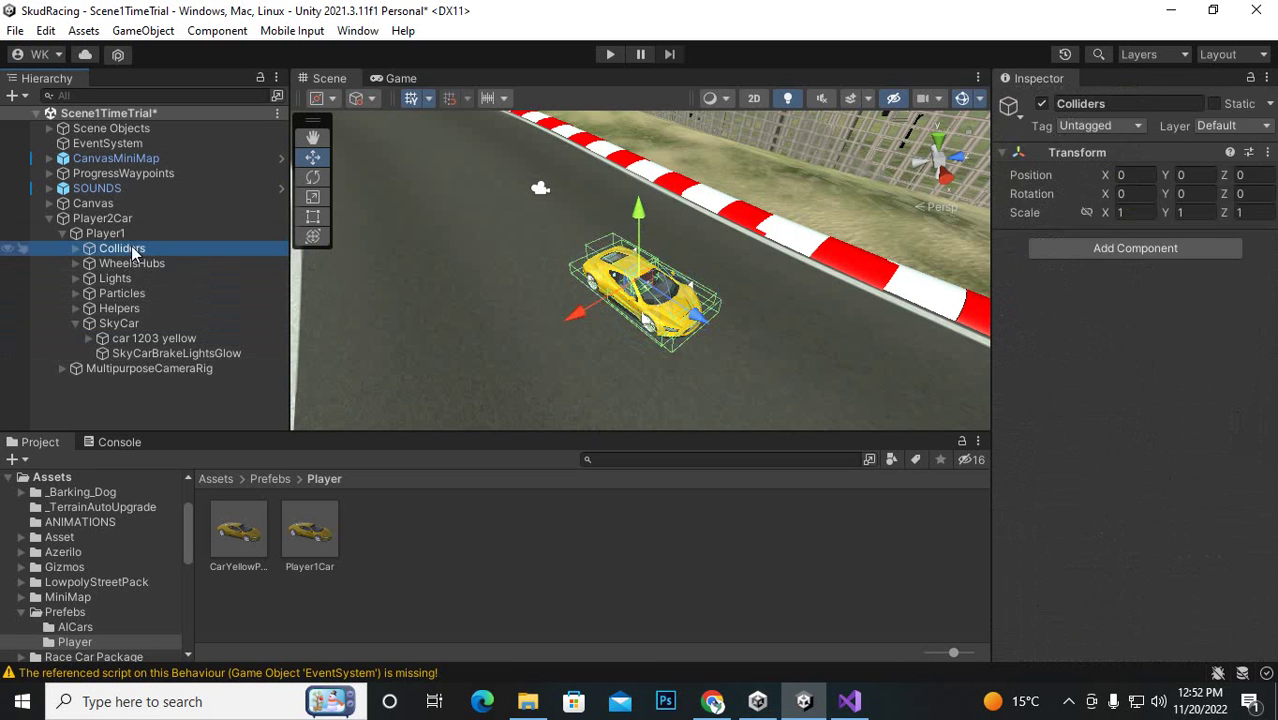
{"action": "left_click", "coordinate": [124, 263]}
{"action": "left_click", "coordinate": [88, 310]}
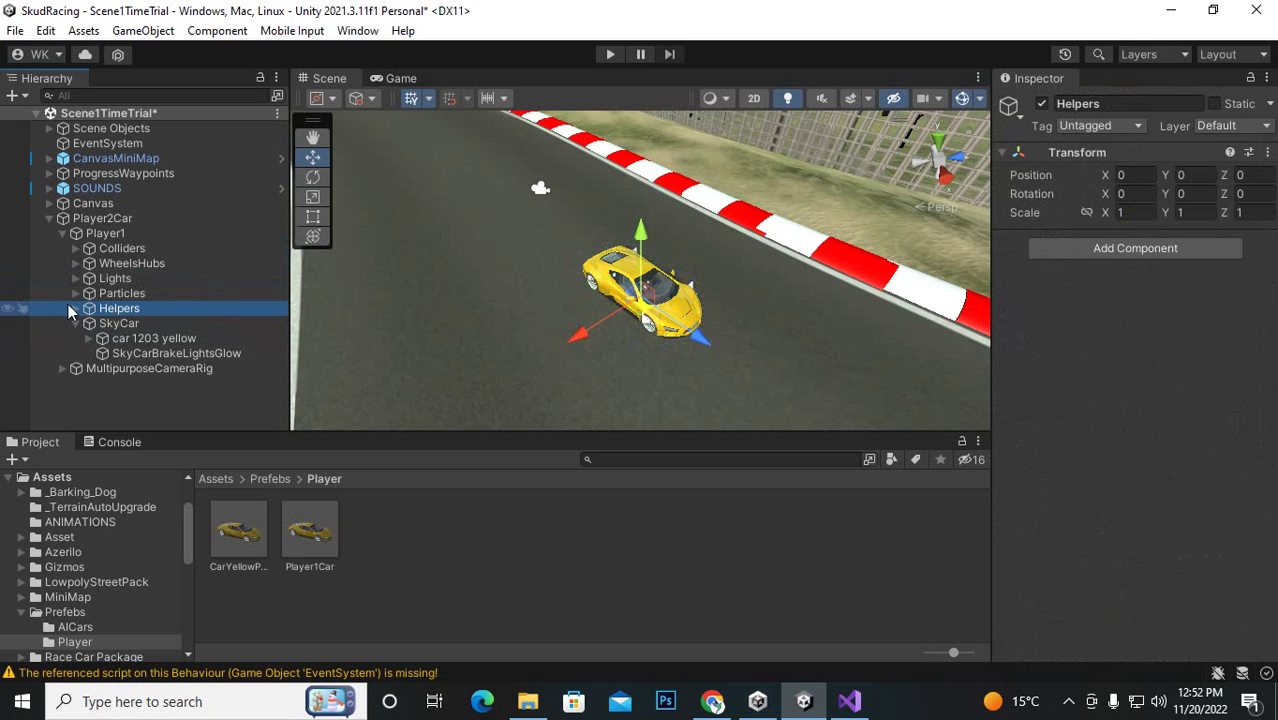
{"action": "left_click", "coordinate": [73, 307]}
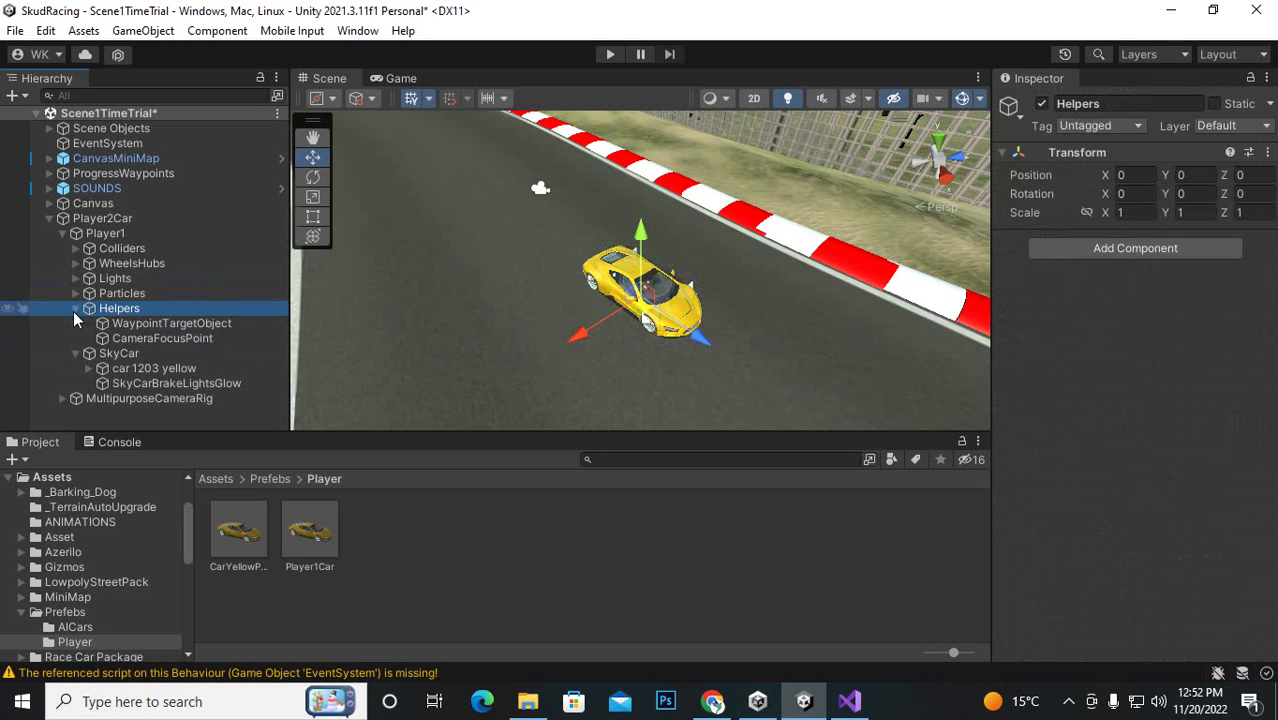
- Select car 1203 yellow under SkyCar and expand it to show its parts
{"action": "left_click", "coordinate": [128, 356]}
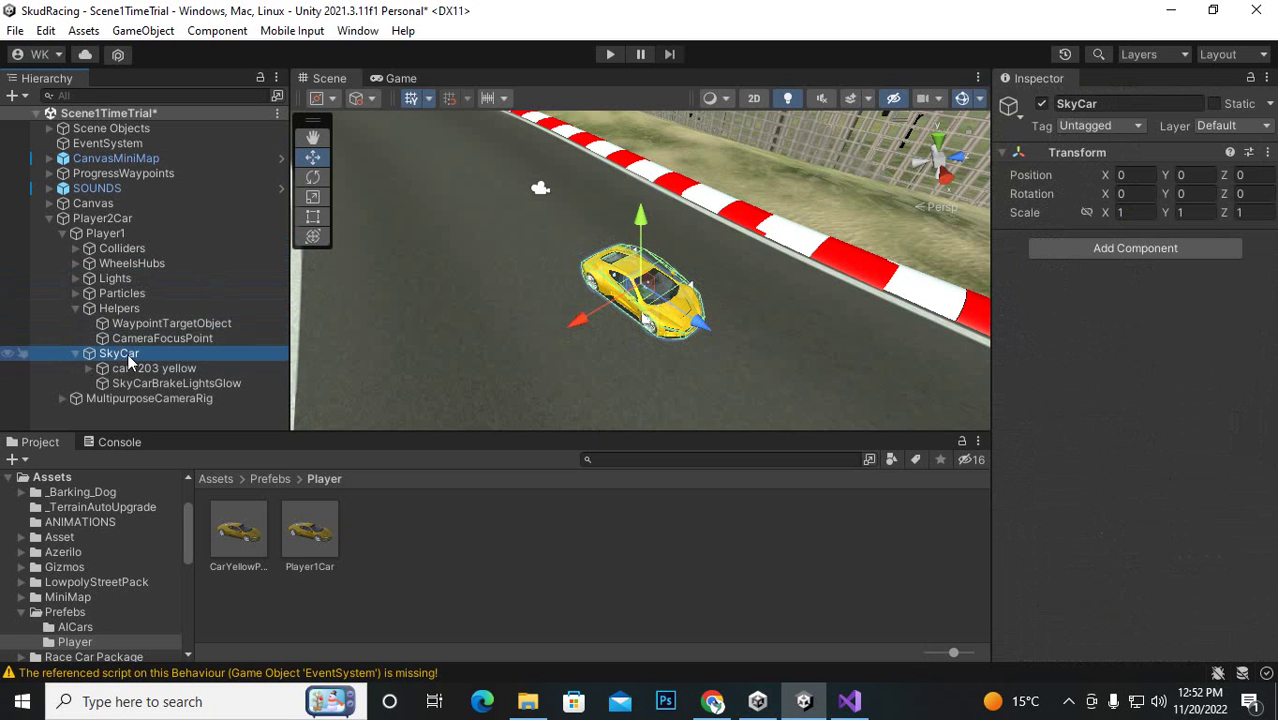
{"action": "scroll", "coordinate": [636, 333], "scroll_direction": "up", "scroll_amount": 1}
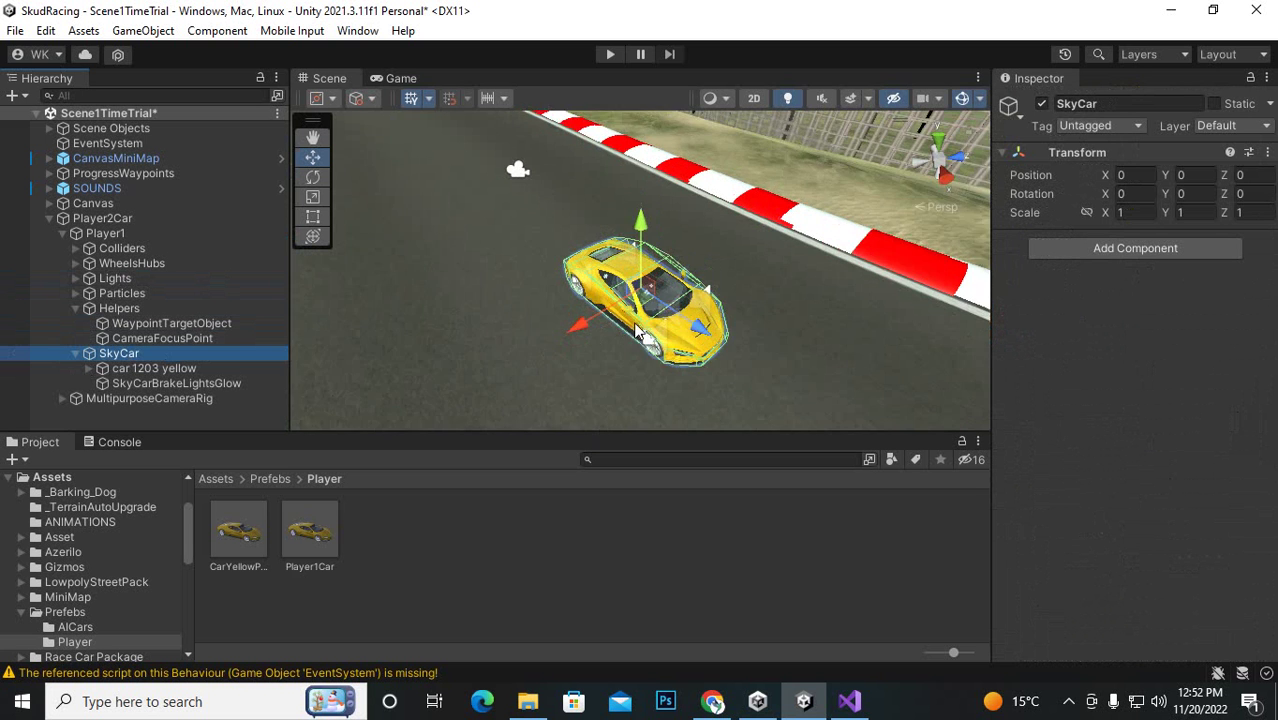
{"action": "scroll", "coordinate": [636, 333], "scroll_direction": "up", "scroll_amount": 4}
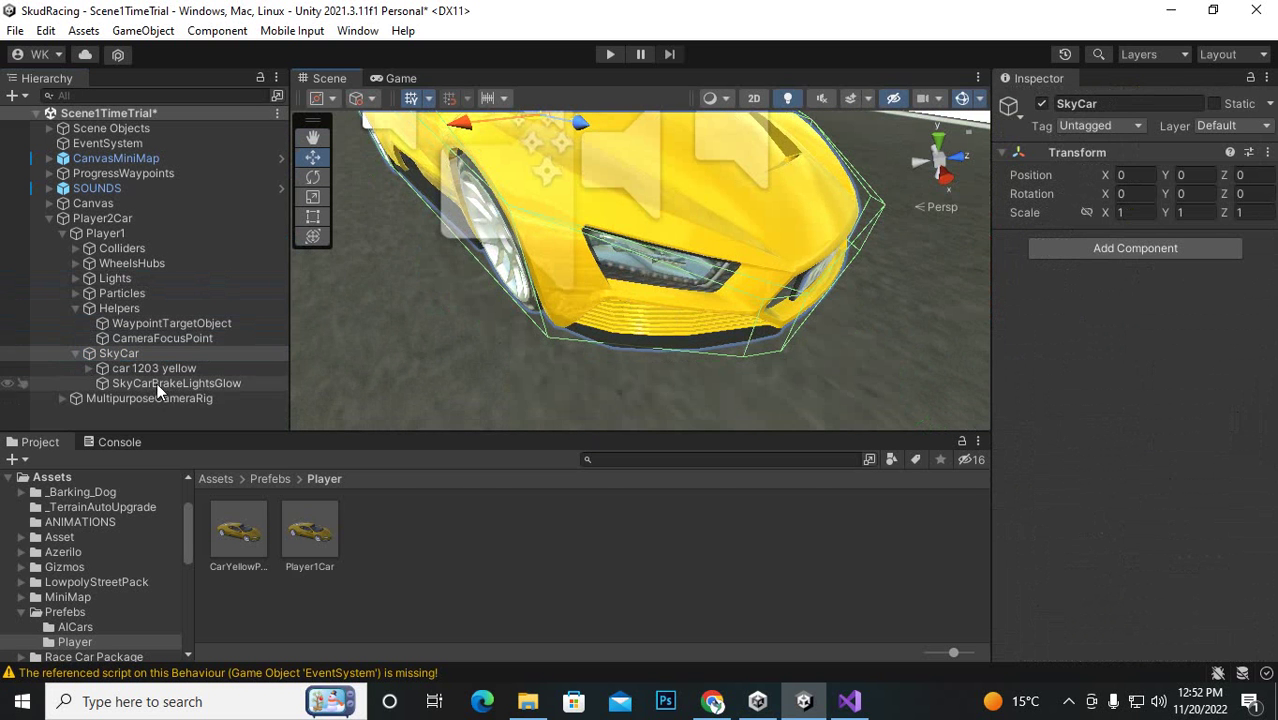
{"action": "left_click", "coordinate": [164, 370]}
{"action": "left_click", "coordinate": [90, 368]}
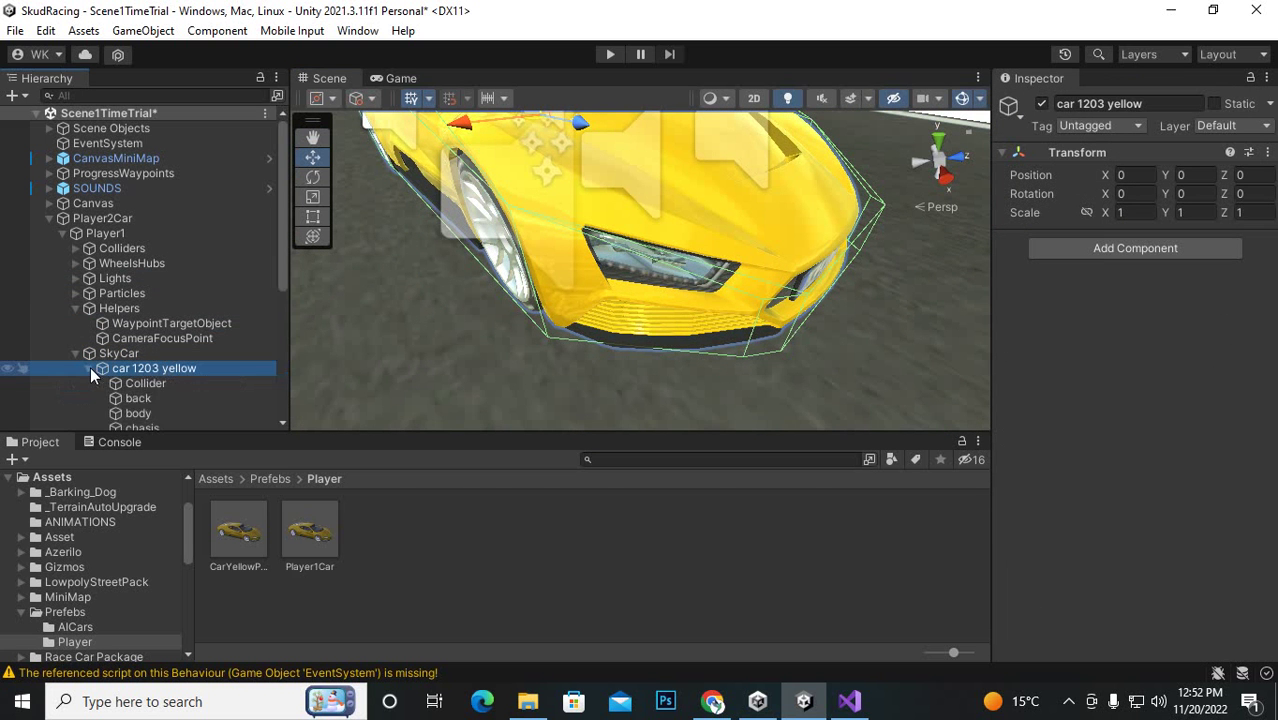
{"action": "scroll", "coordinate": [171, 362], "scroll_direction": "down", "scroll_amount": 3}
- Set the body's BodyMat yellow albedo colour to cyan (00FFF5)
{"action": "left_click", "coordinate": [140, 301]}
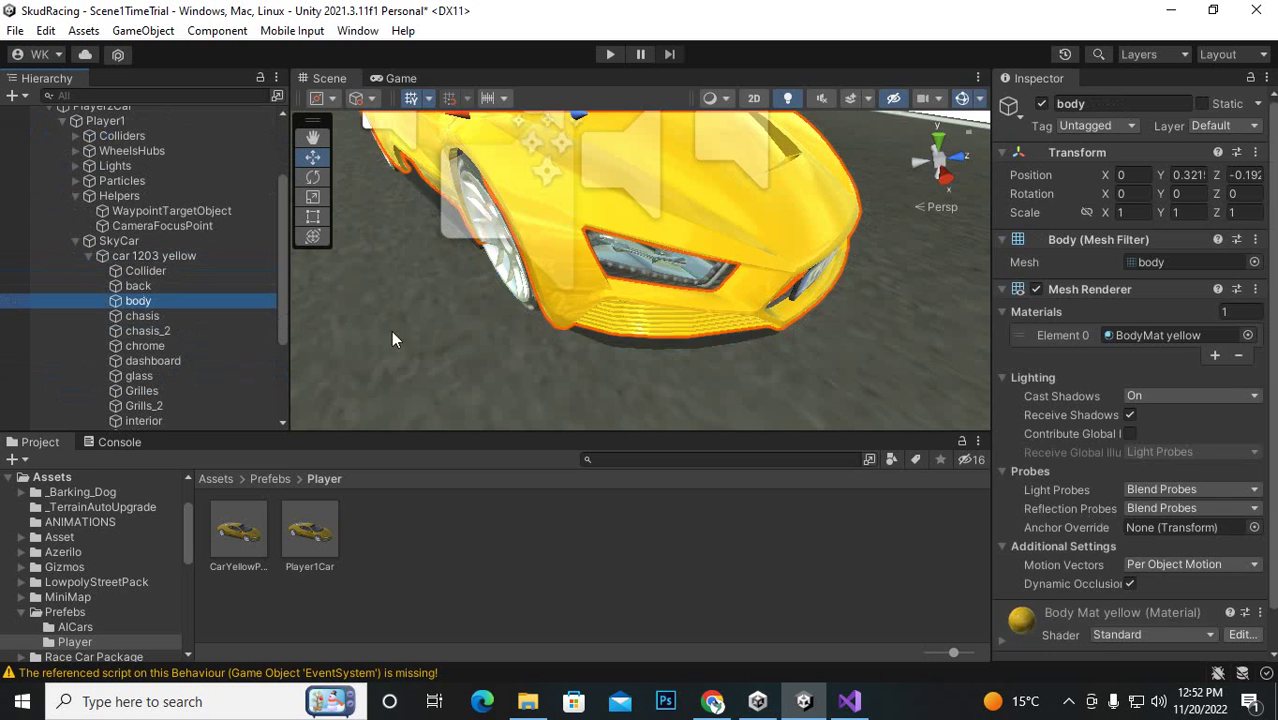
{"action": "scroll", "coordinate": [783, 380], "scroll_direction": "down", "scroll_amount": 5}
{"action": "scroll", "coordinate": [1101, 428], "scroll_direction": "down", "scroll_amount": 2}
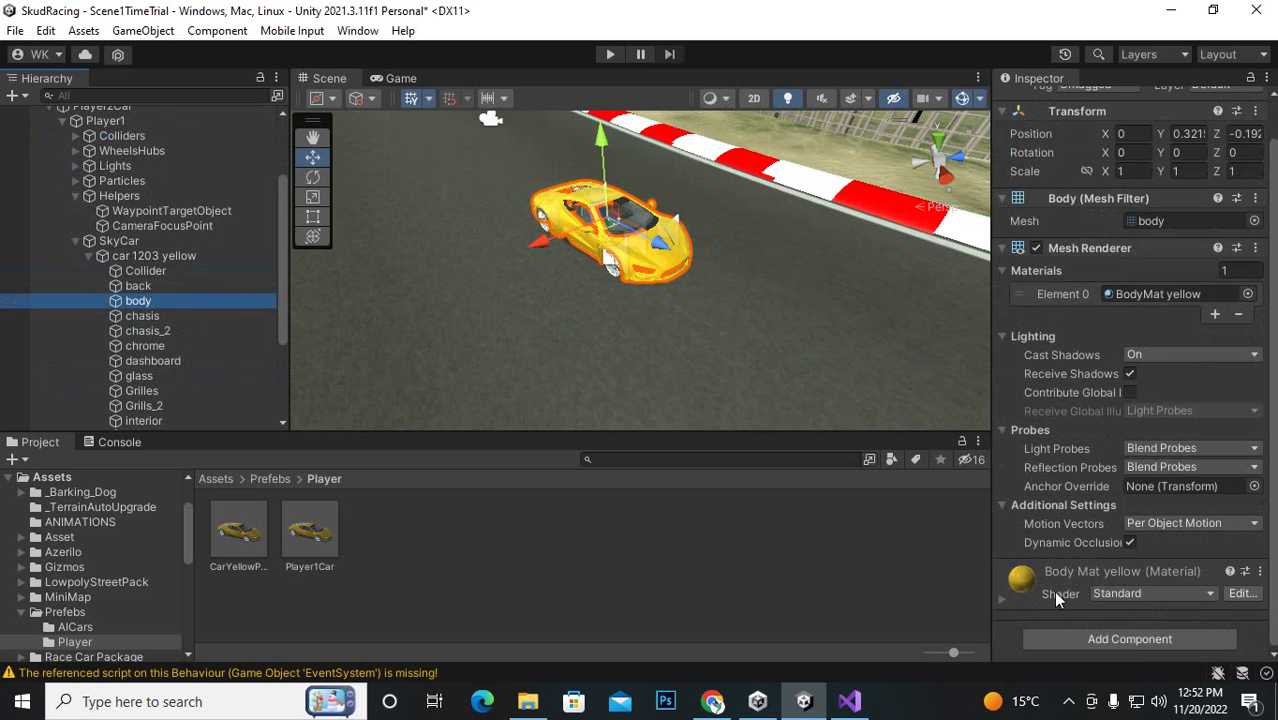
{"action": "left_click", "coordinate": [1001, 599]}
{"action": "scroll", "coordinate": [1122, 519], "scroll_direction": "down", "scroll_amount": 10}
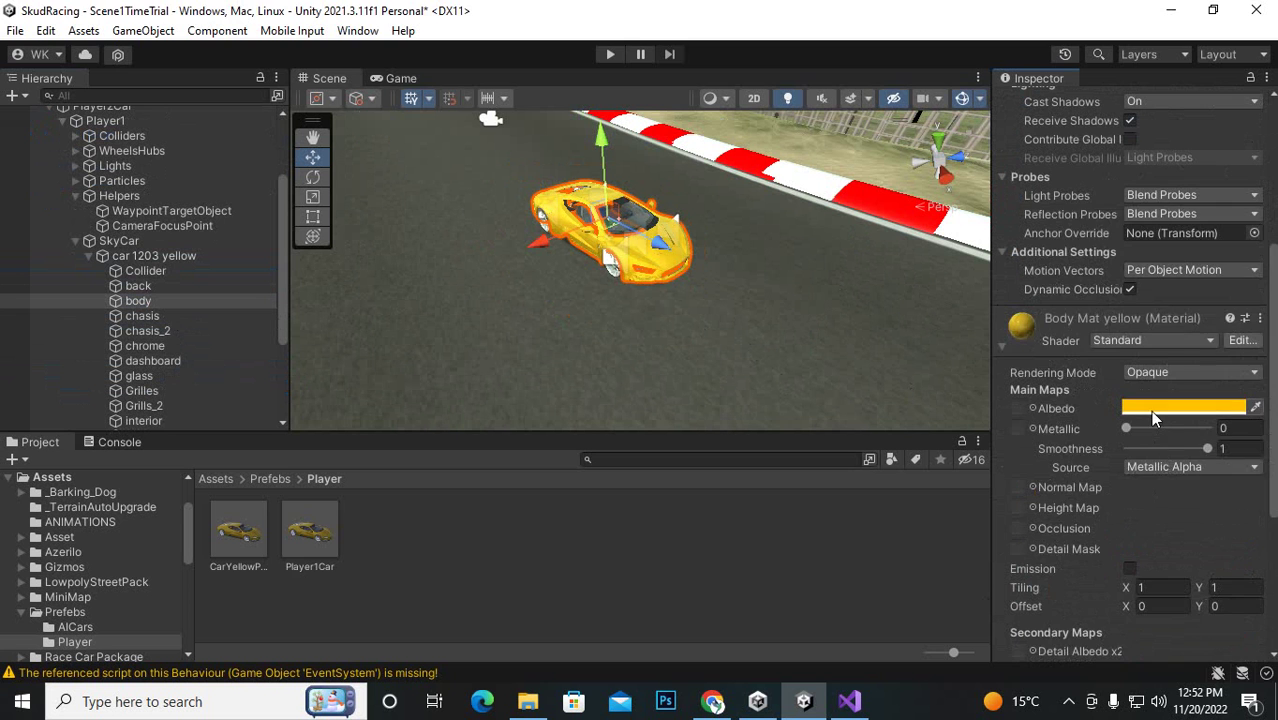
{"action": "left_click", "coordinate": [1152, 410]}
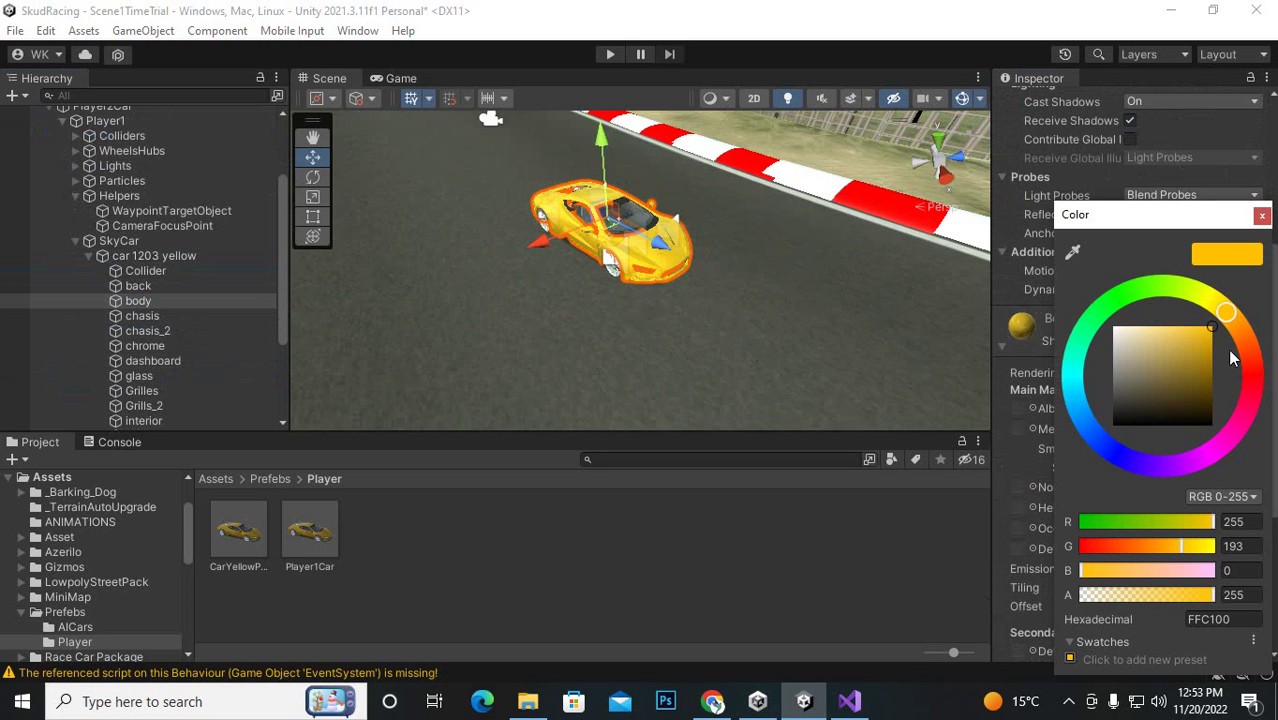
{"action": "left_click", "coordinate": [1072, 376]}
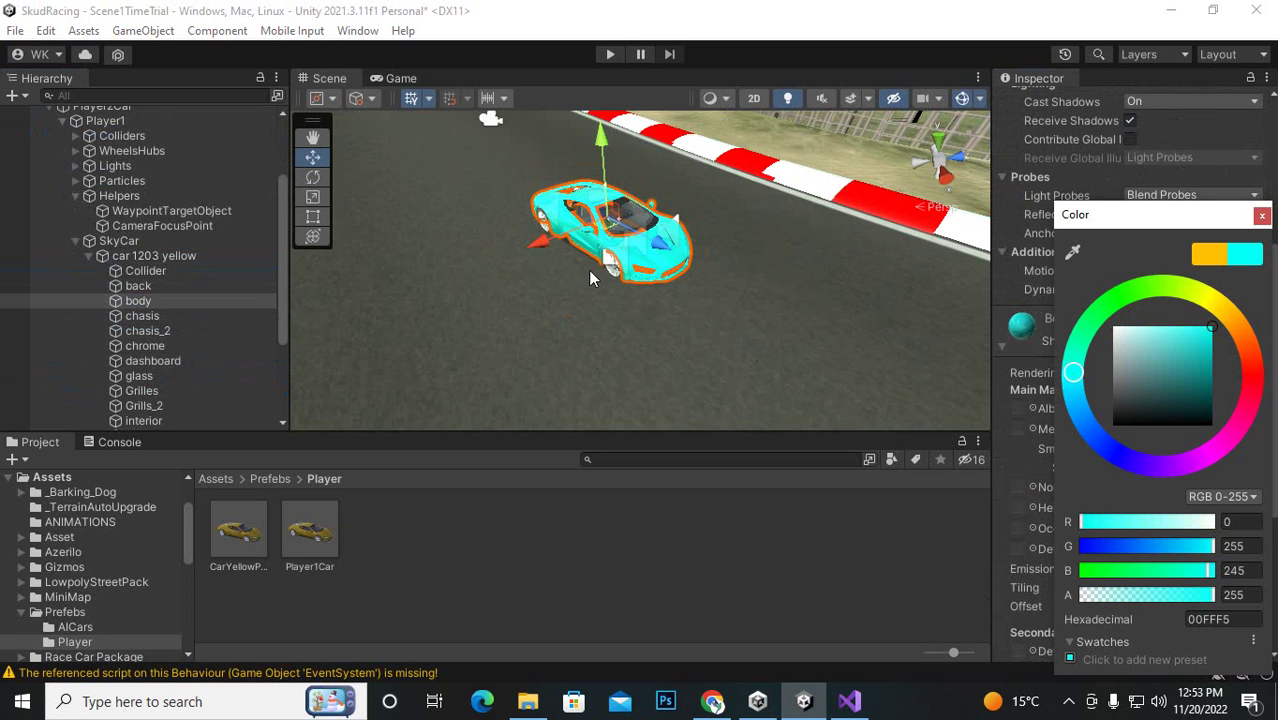
{"action": "left_click", "coordinate": [1262, 215]}
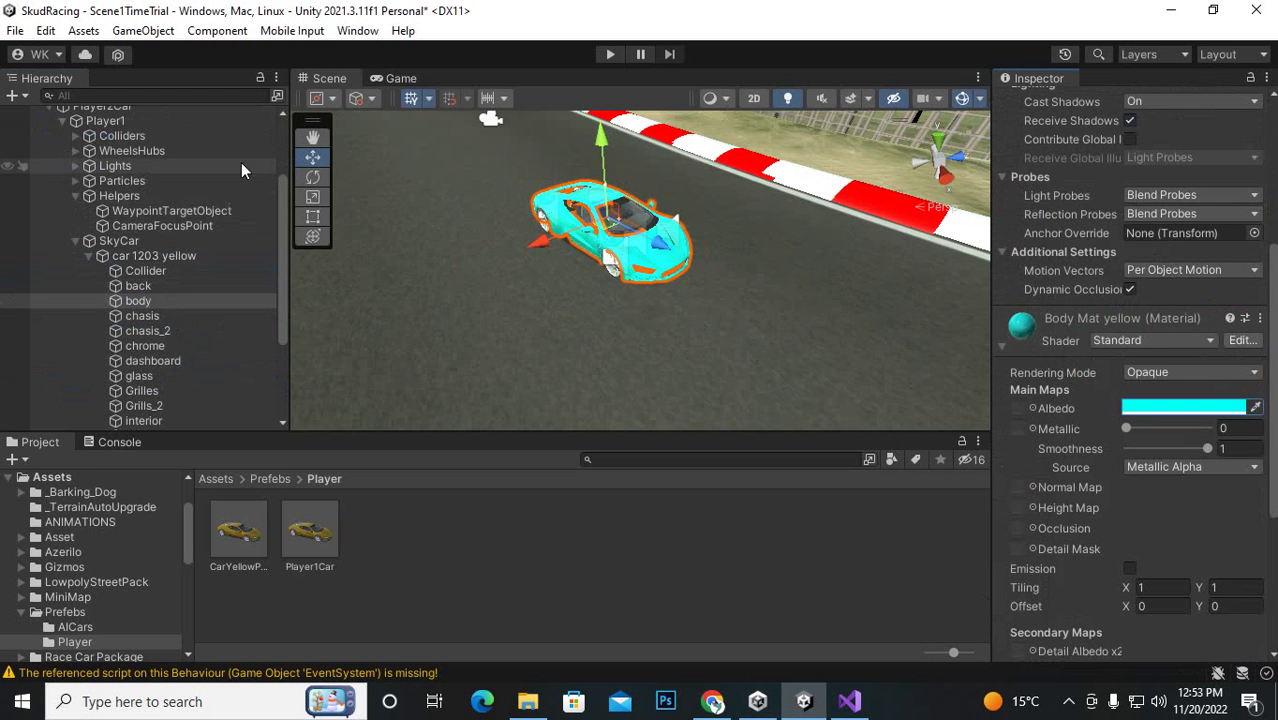
{"action": "scroll", "coordinate": [241, 165], "scroll_direction": "up", "scroll_amount": 2}
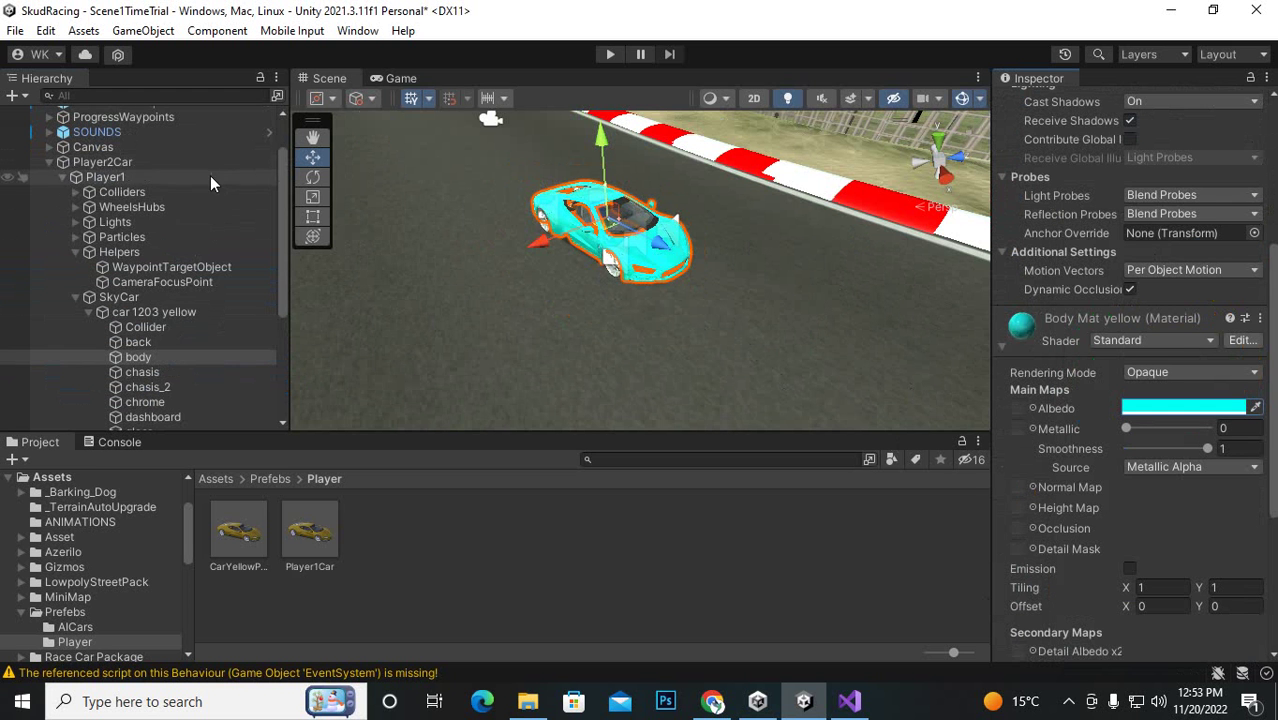
- Rename Player1 under Player2Car to Player2, then select the car's body part
{"action": "right_click", "coordinate": [112, 180]}
{"action": "left_click", "coordinate": [135, 188]}
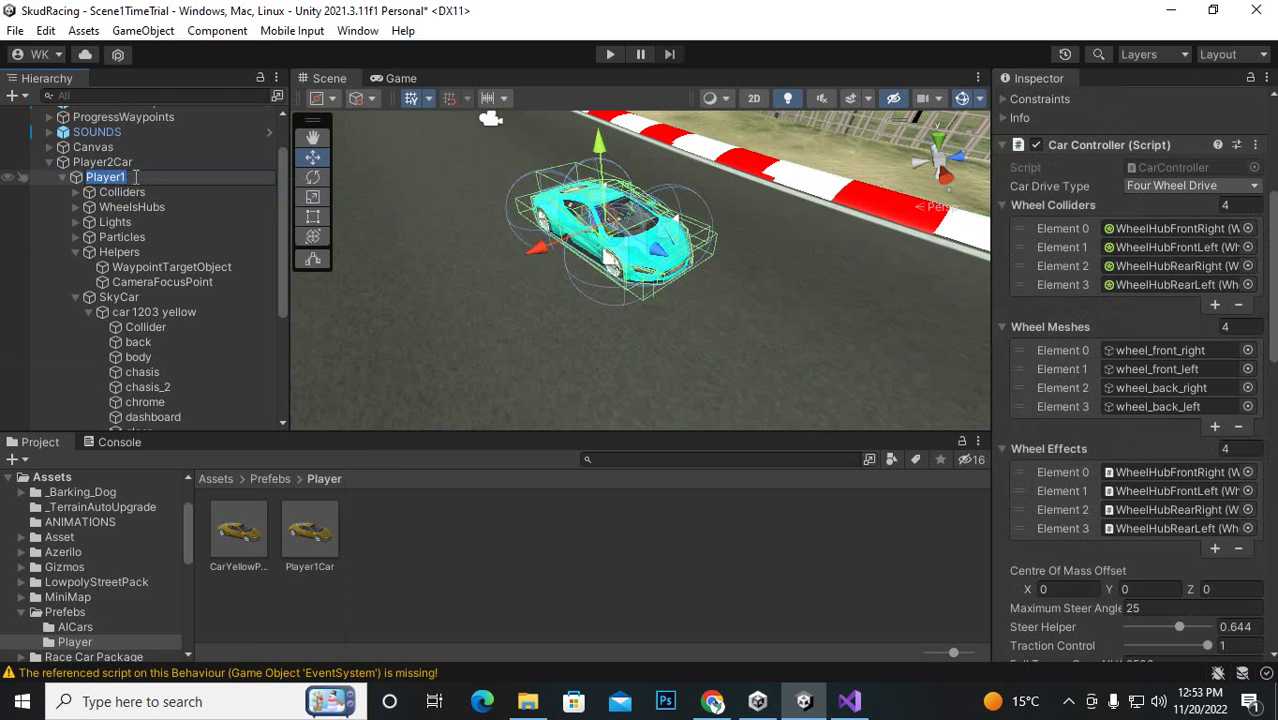
{"action": "left_click", "coordinate": [143, 179]}
{"action": "type", "text": "2"}
{"action": "key", "text": "Return"}
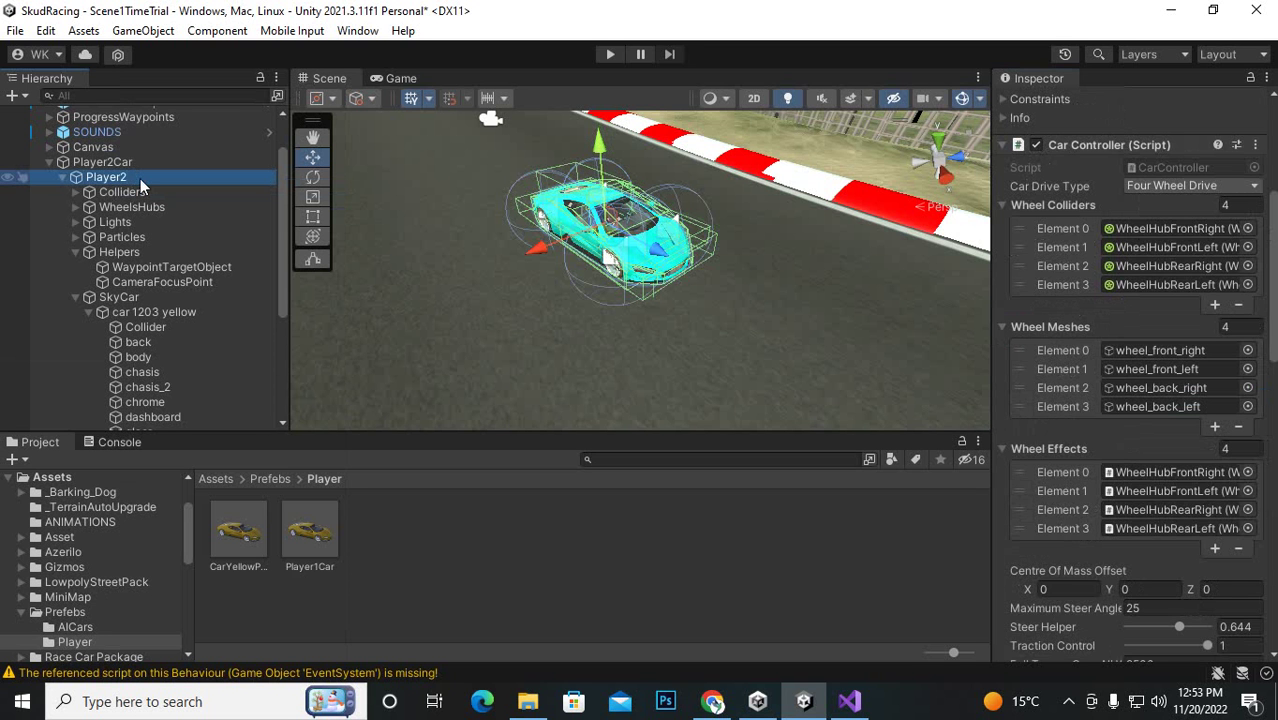
{"action": "left_click", "coordinate": [130, 162]}
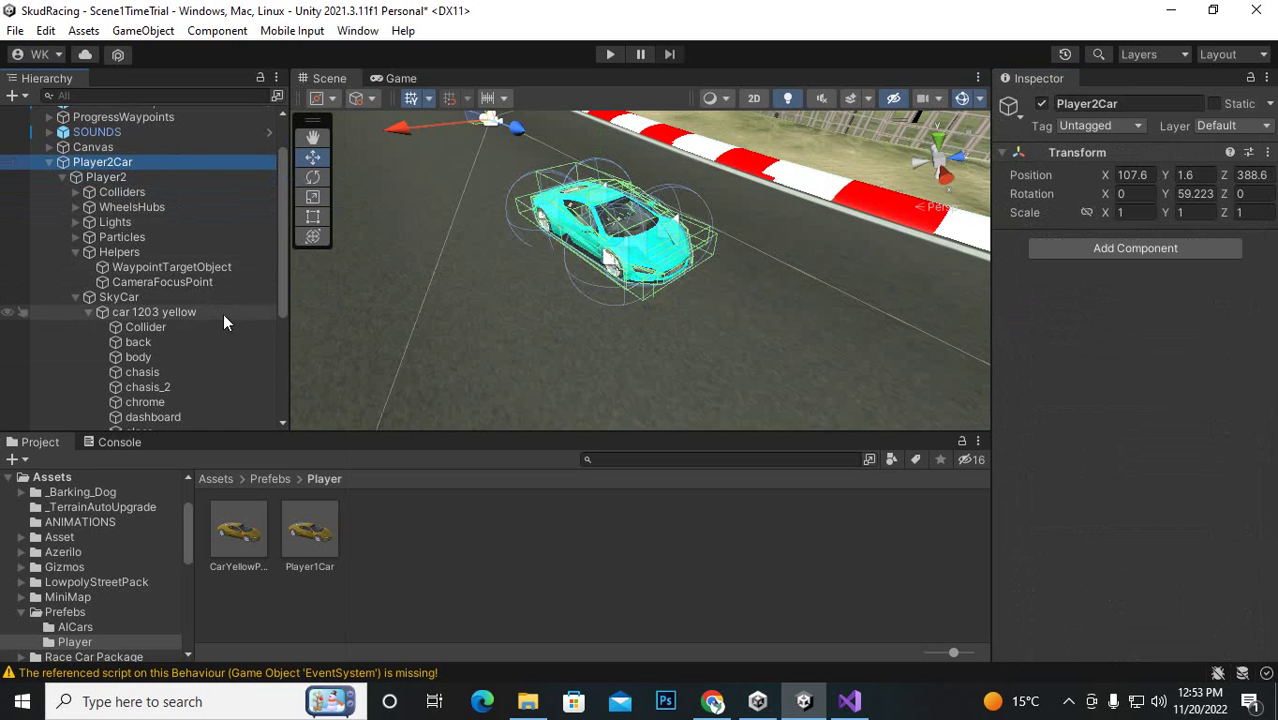
{"action": "left_click", "coordinate": [148, 356]}
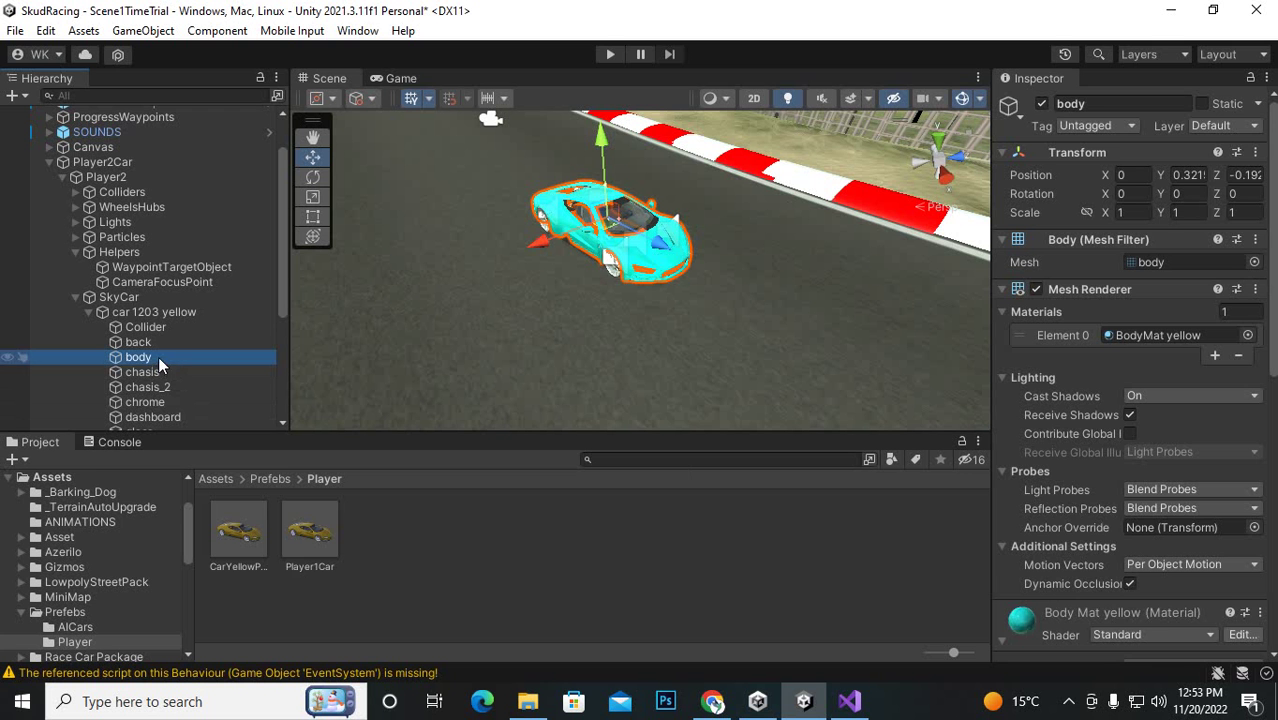
- Add the Color Change script component to the car's body, found by searching 'chan'
{"action": "left_click", "coordinate": [224, 386]}
{"action": "left_click", "coordinate": [217, 357]}
{"action": "scroll", "coordinate": [1126, 513], "scroll_direction": "down", "scroll_amount": 5}
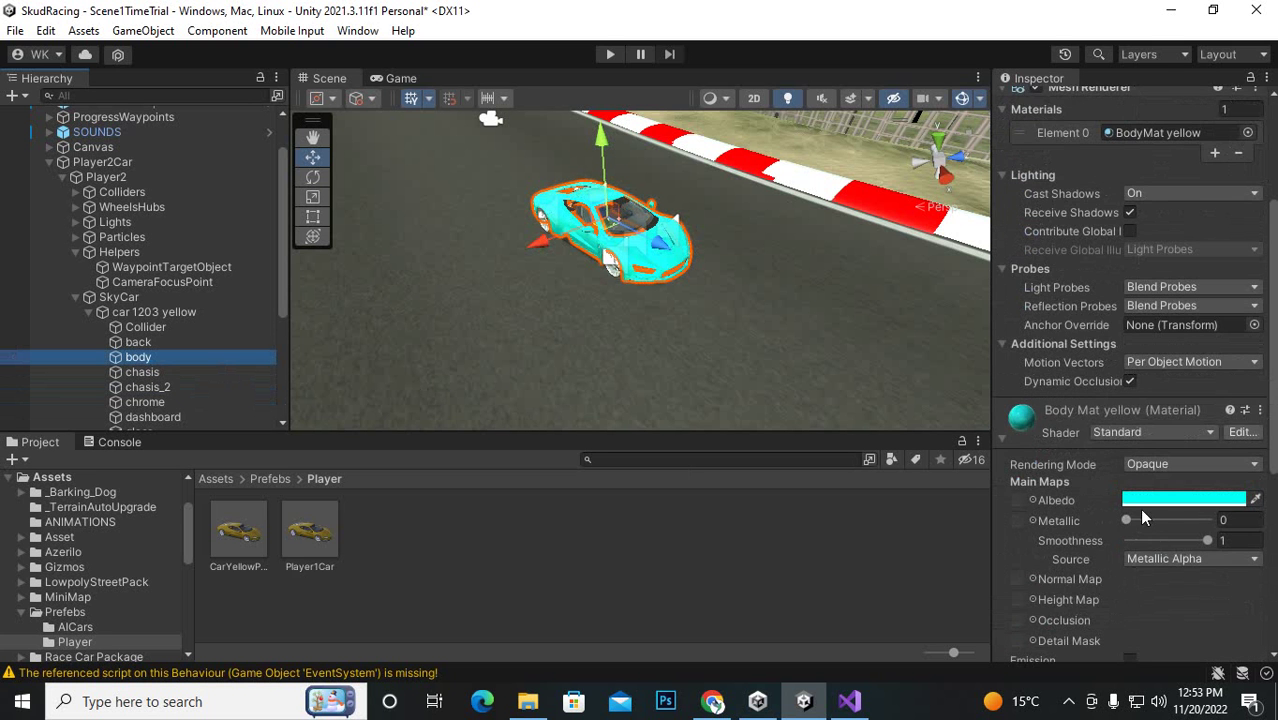
{"action": "scroll", "coordinate": [1140, 515], "scroll_direction": "down", "scroll_amount": 6}
{"action": "left_click", "coordinate": [1123, 636]}
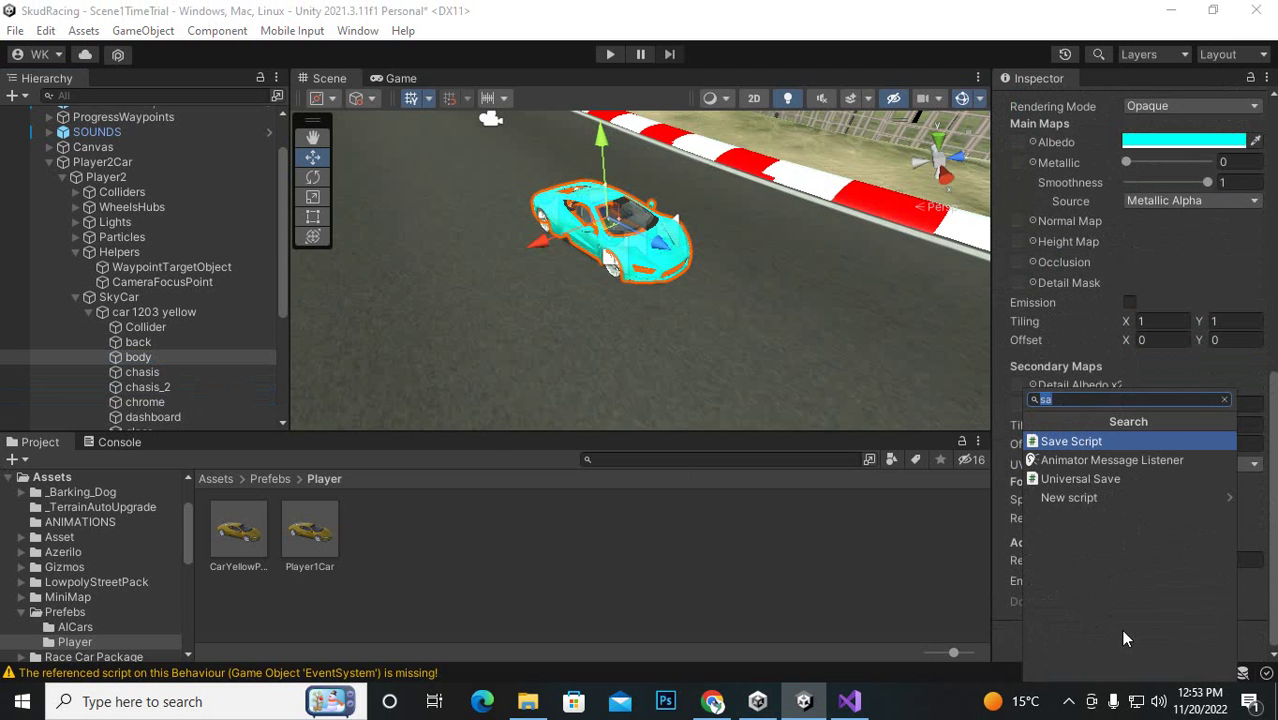
{"action": "type", "text": "chs"}
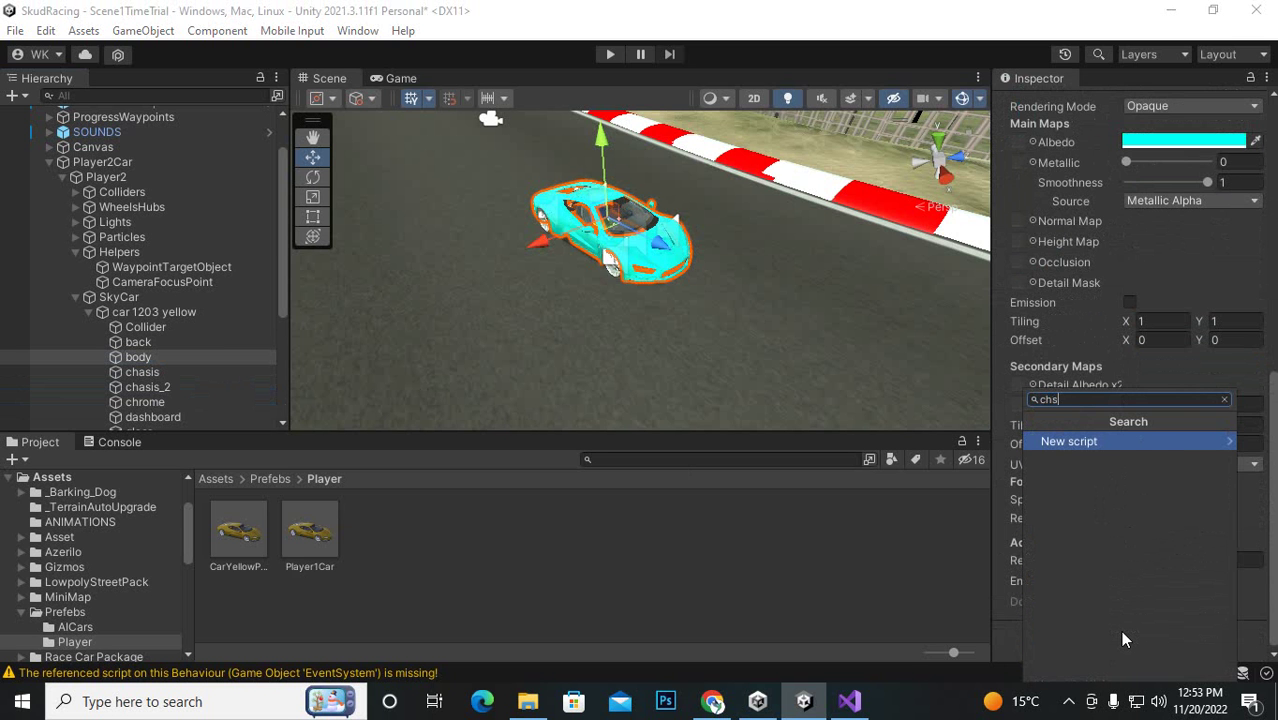
{"action": "key", "text": "BackSpace"}
{"action": "type", "text": "an"}
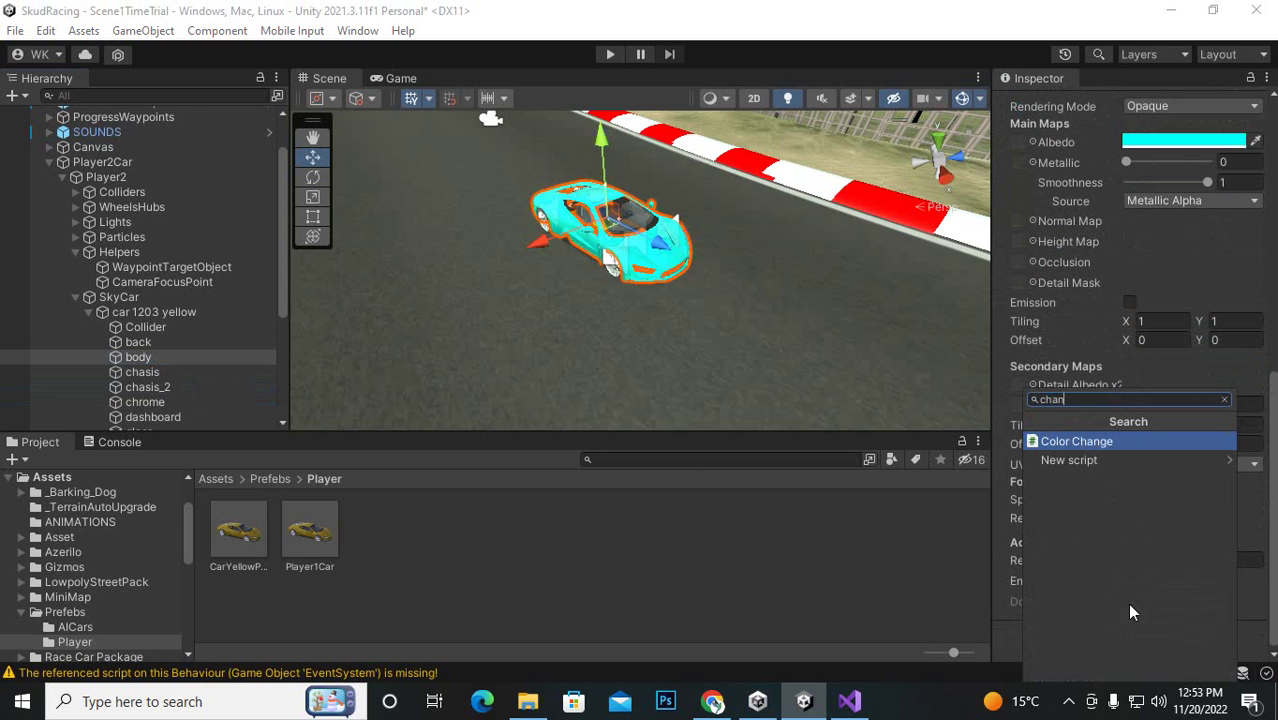
{"action": "left_click", "coordinate": [1088, 442]}
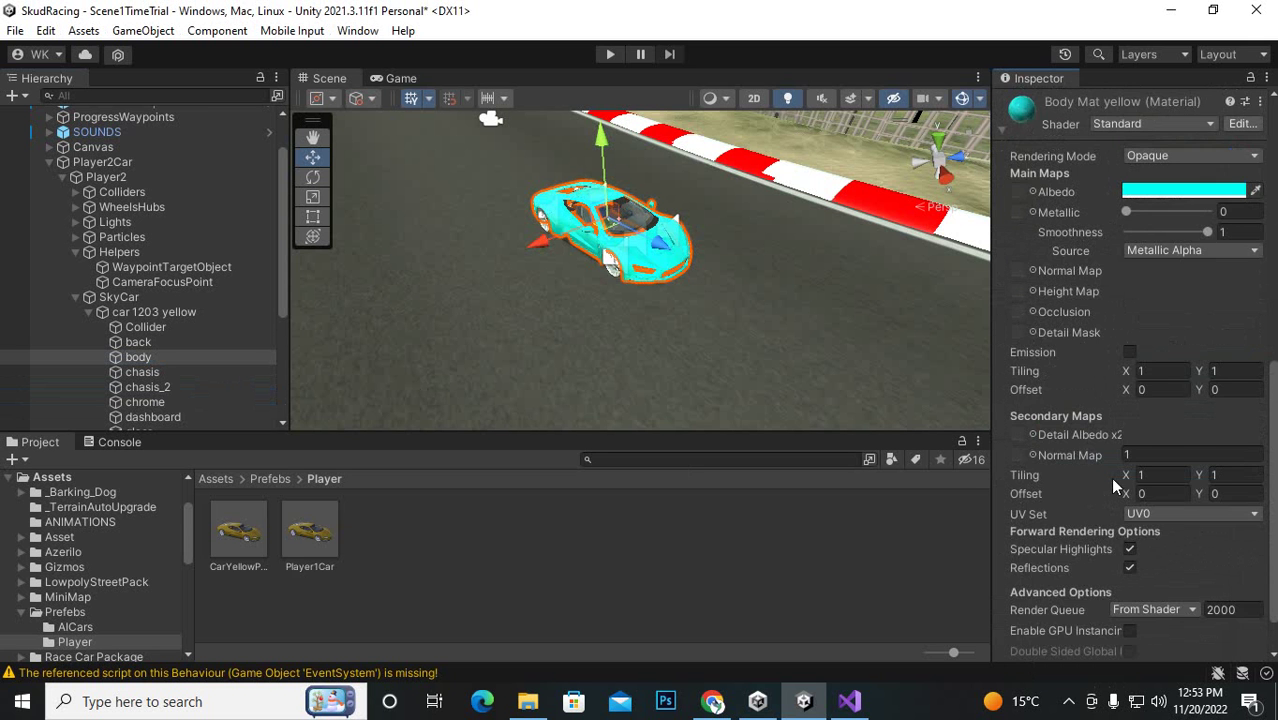
{"action": "scroll", "coordinate": [1097, 560], "scroll_direction": "up", "scroll_amount": 6}
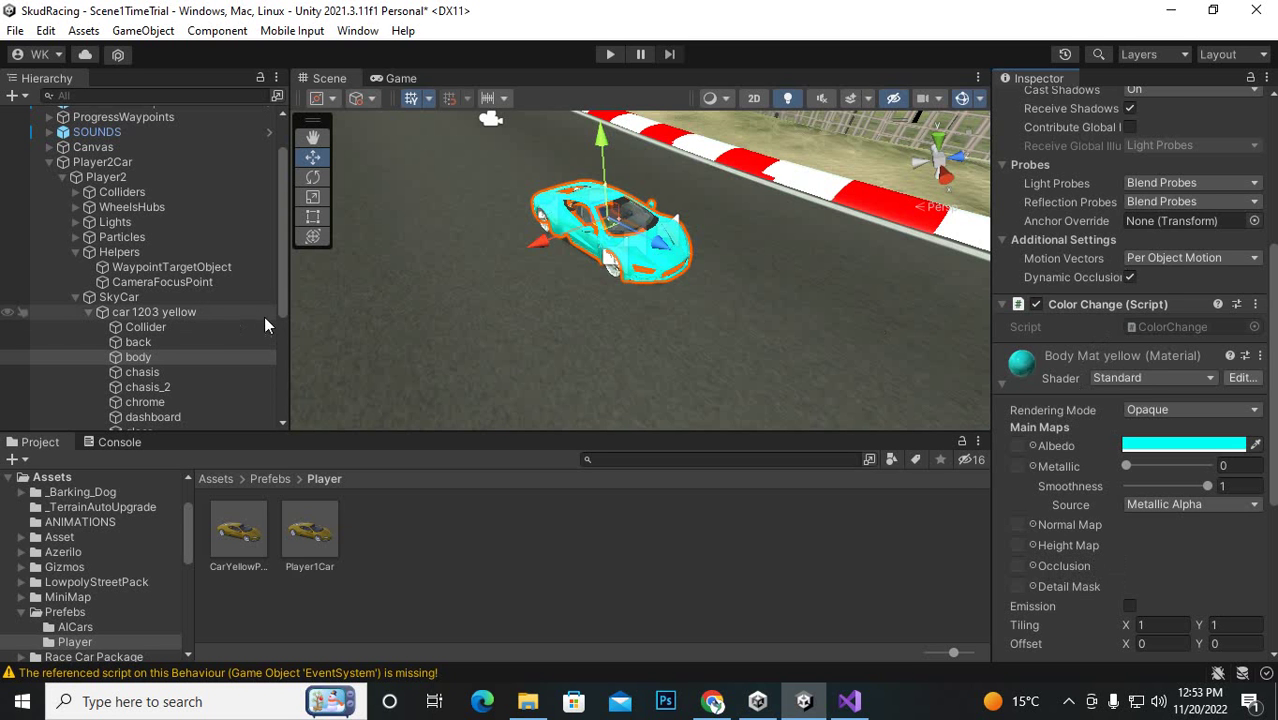
- Make Player2Car a prefab in Prefabs/Player and delete its scene instance
{"action": "left_click", "coordinate": [106, 162]}
{"action": "left_click_drag", "start_coordinate": [121, 174], "coordinate": [420, 558]}
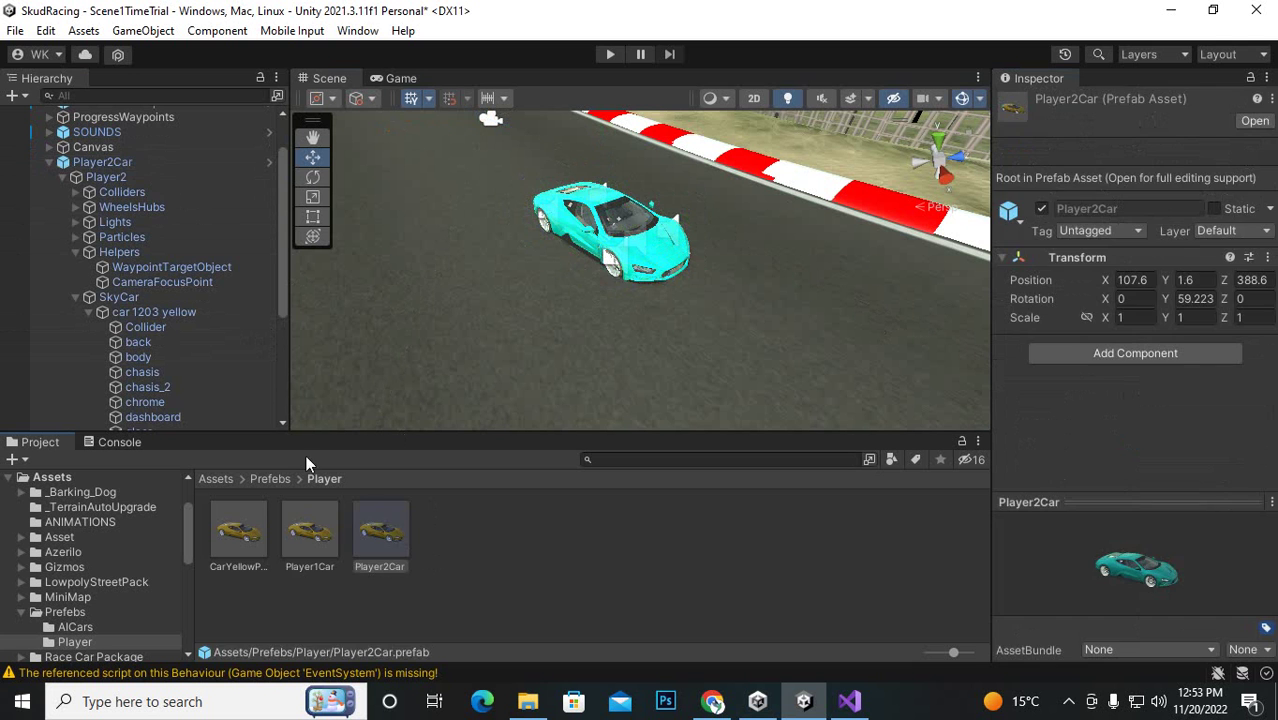
{"action": "left_click", "coordinate": [250, 162]}
{"action": "key", "text": "Delete"}
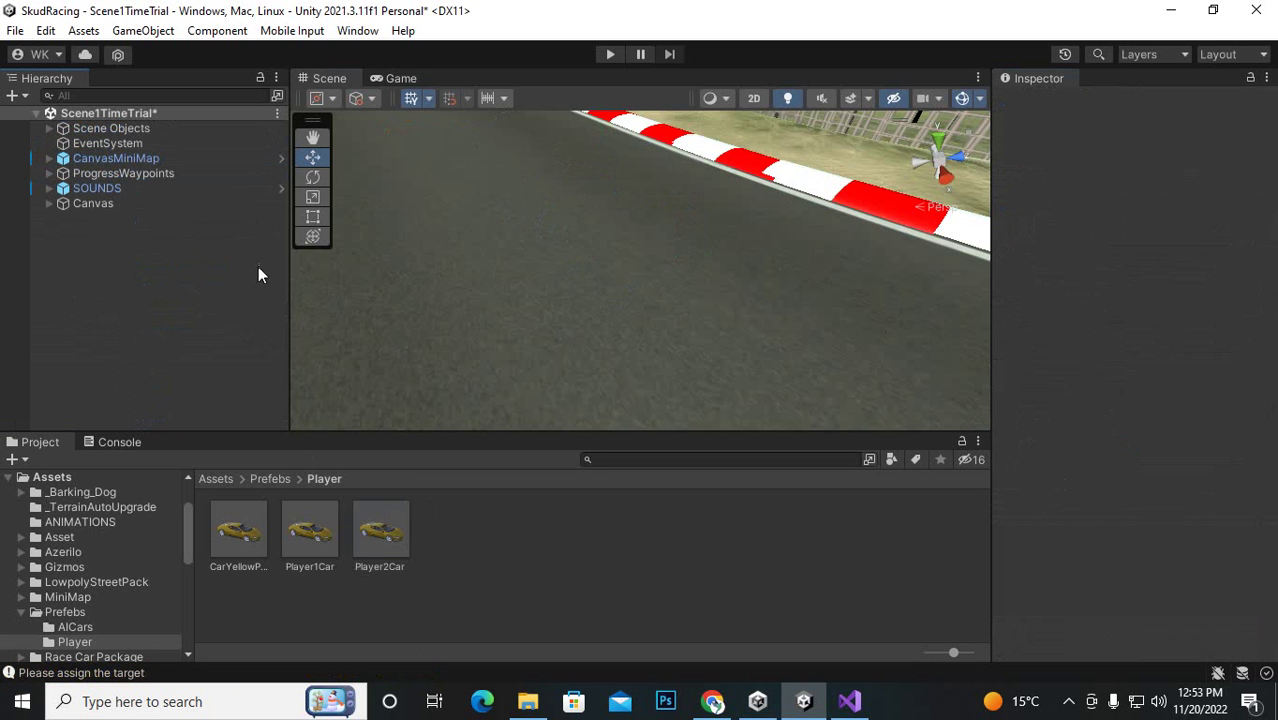
- Select the Player1Car prefab and close its context menu without choosing anything
{"action": "left_click", "coordinate": [313, 525]}
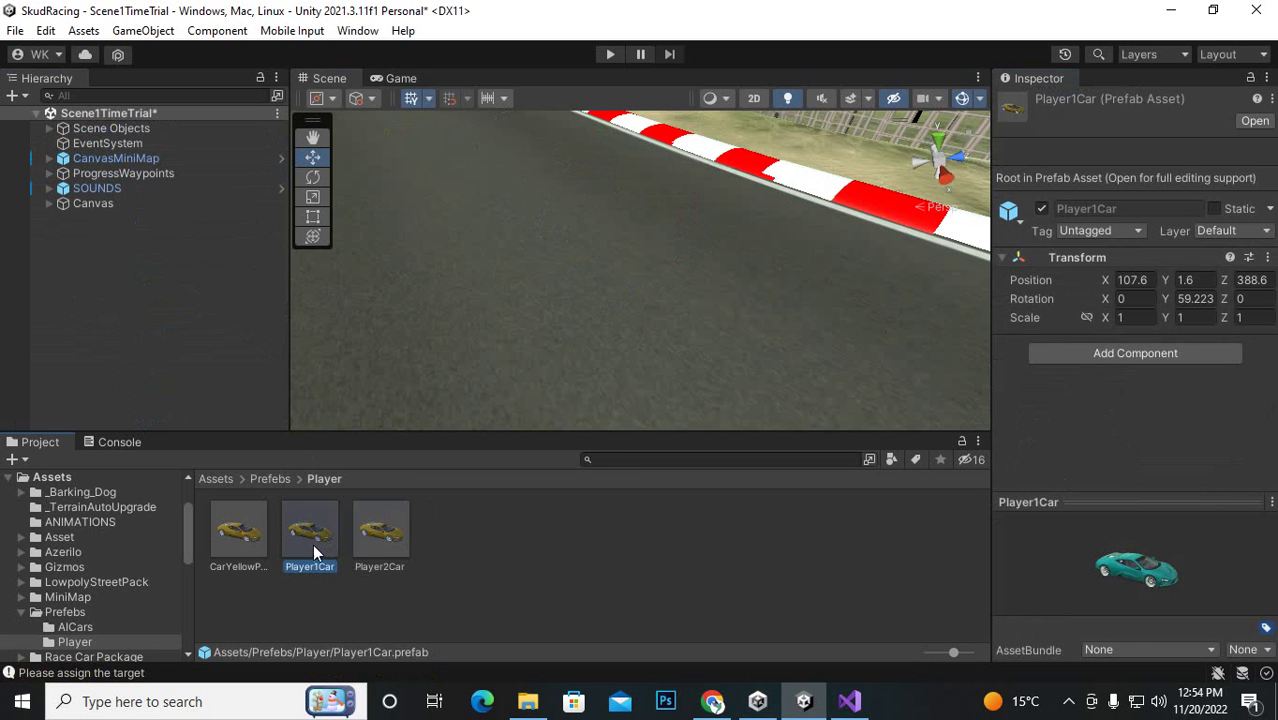
{"action": "right_click", "coordinate": [313, 544]}
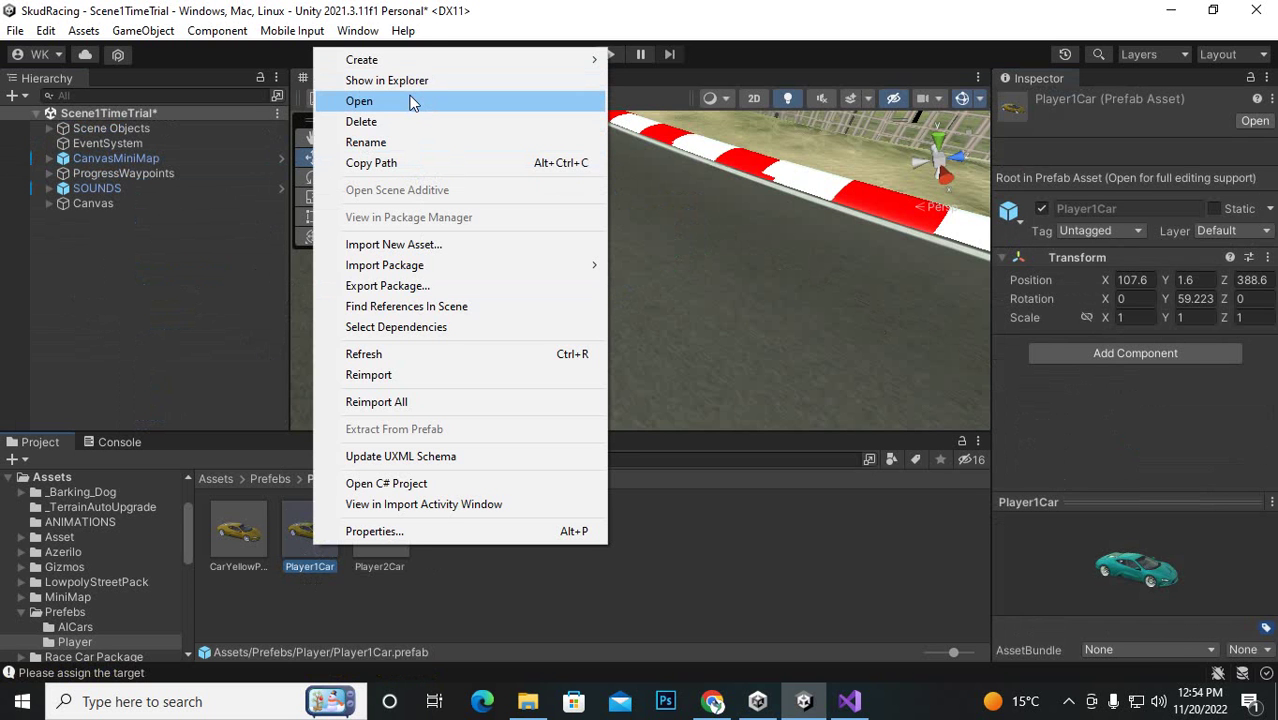
{"action": "left_click", "coordinate": [773, 609]}
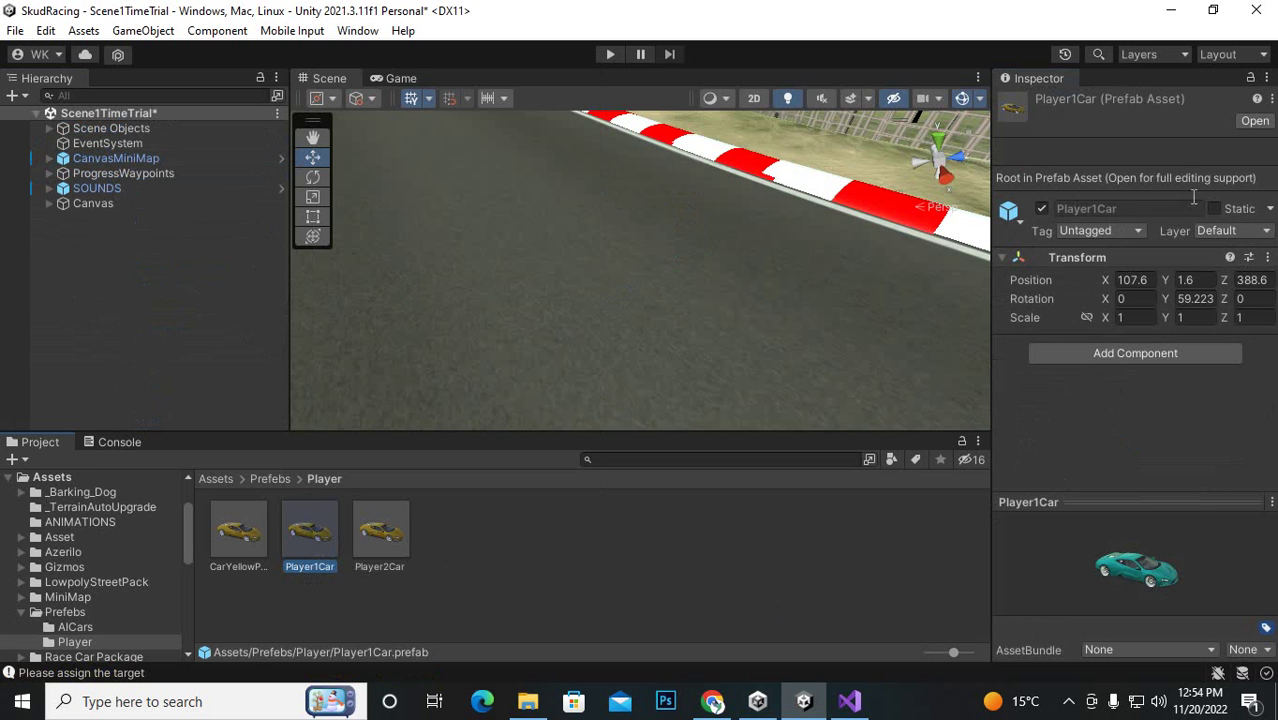
- Add the Color Change script to the Player1Car prefab's body, then return to Scene1TimeTrial
{"action": "left_click", "coordinate": [1253, 121]}
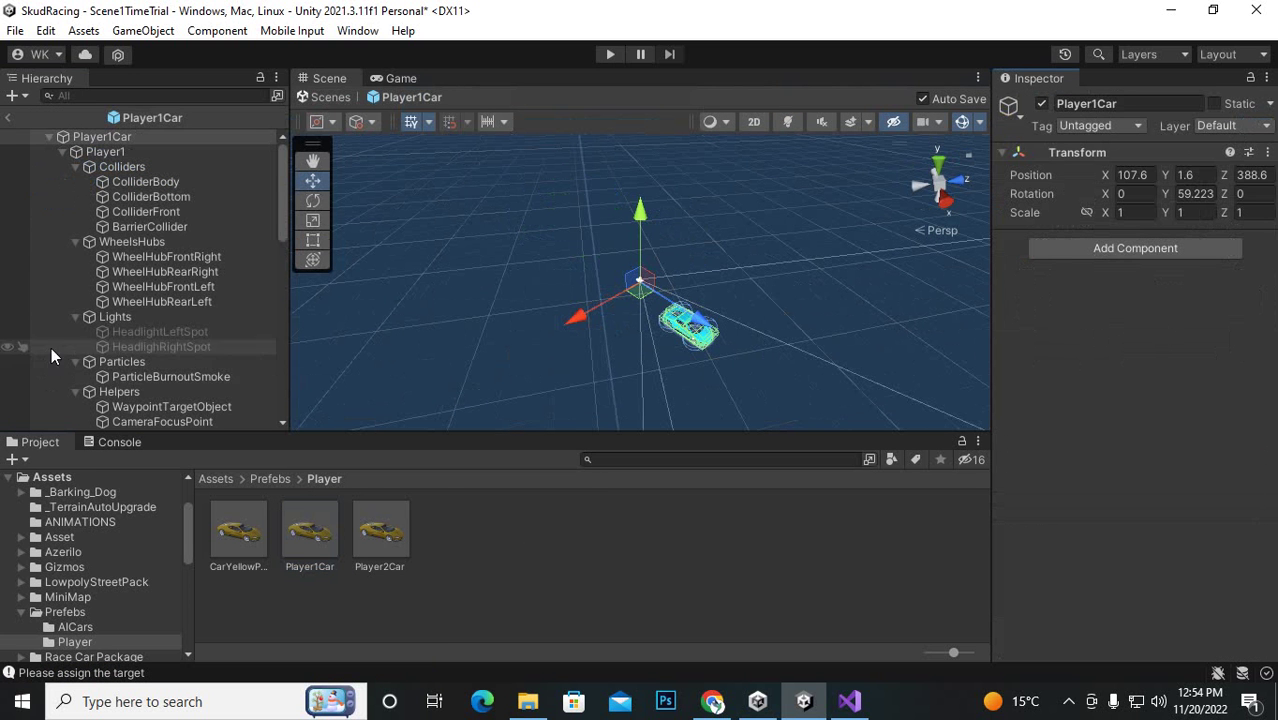
{"action": "scroll", "coordinate": [150, 300], "scroll_direction": "down", "scroll_amount": 3}
{"action": "scroll", "coordinate": [162, 338], "scroll_direction": "down", "scroll_amount": 3}
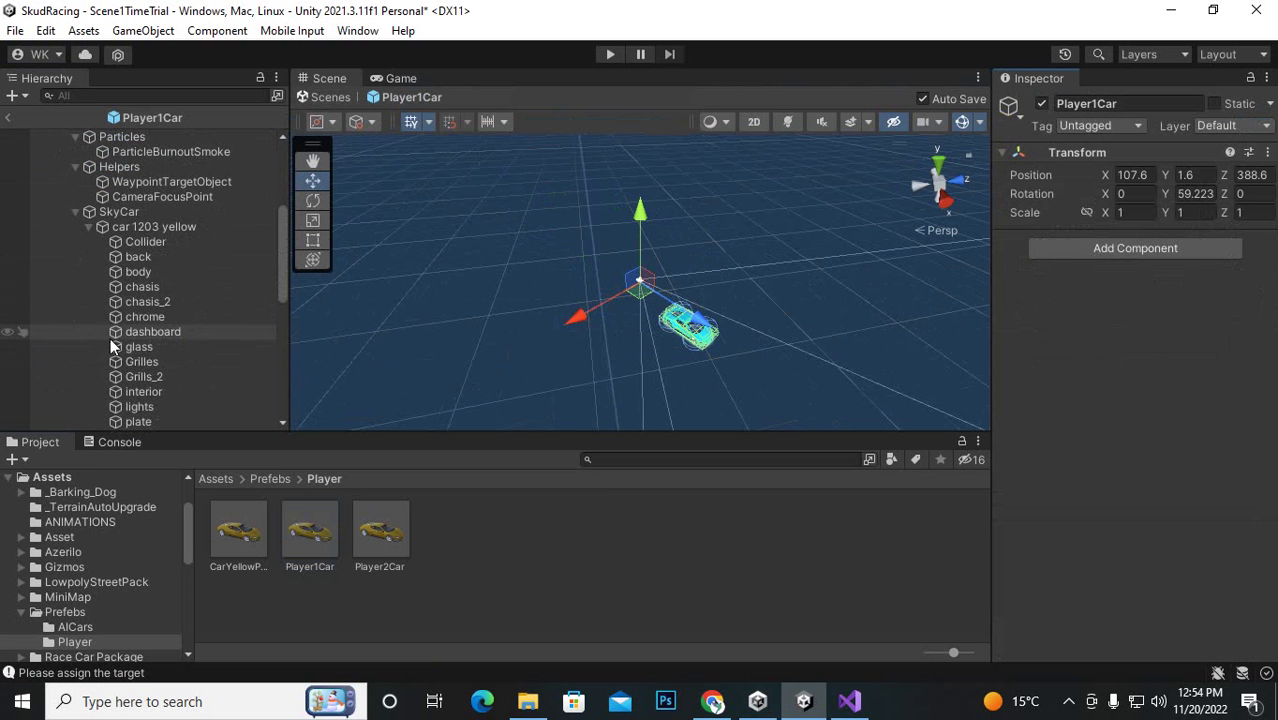
{"action": "left_click", "coordinate": [138, 271]}
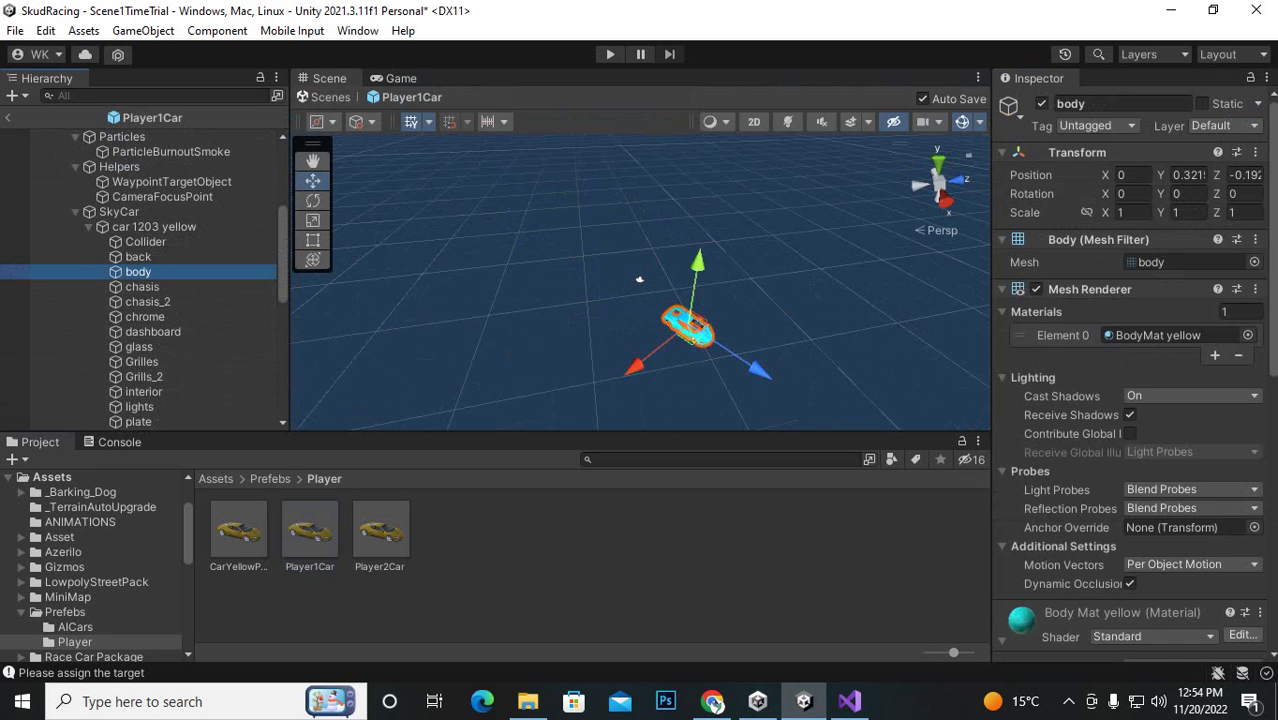
{"action": "scroll", "coordinate": [1199, 575], "scroll_direction": "down", "scroll_amount": 10}
{"action": "scroll", "coordinate": [1199, 575], "scroll_direction": "down", "scroll_amount": 2}
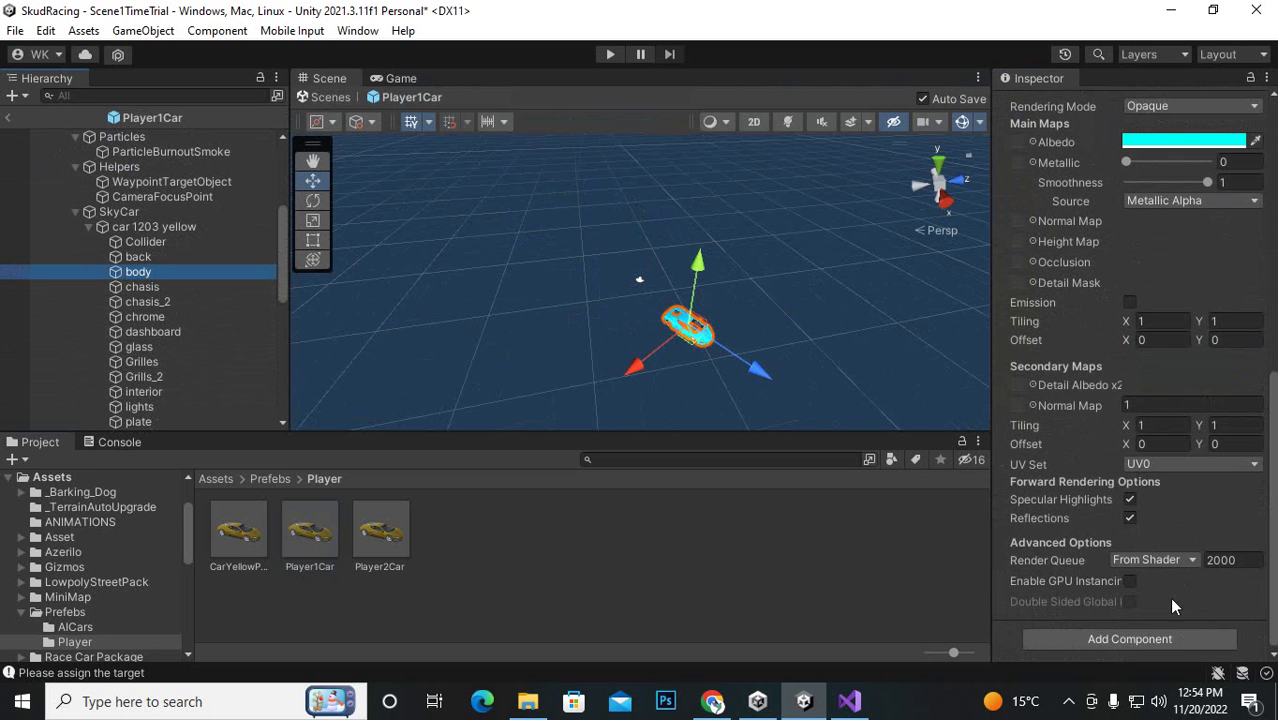
{"action": "left_click", "coordinate": [1133, 637]}
{"action": "left_click", "coordinate": [1087, 441]}
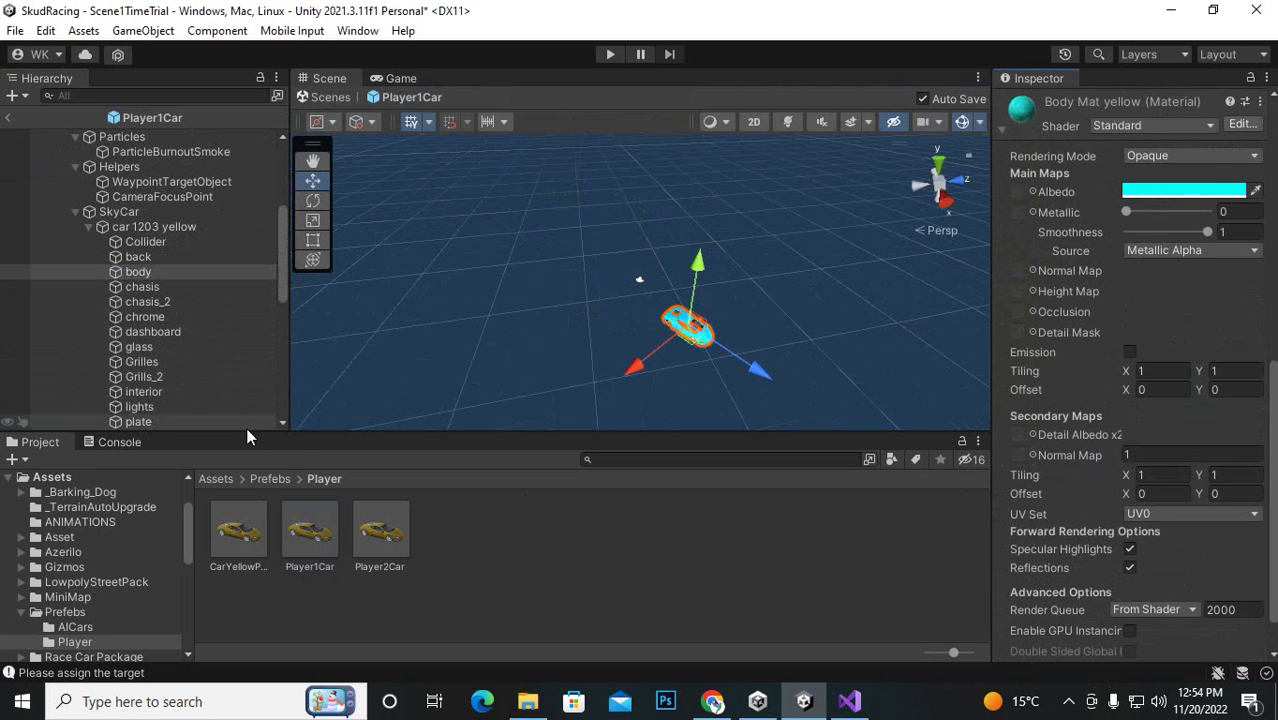
{"action": "scroll", "coordinate": [251, 345], "scroll_direction": "up", "scroll_amount": 6}
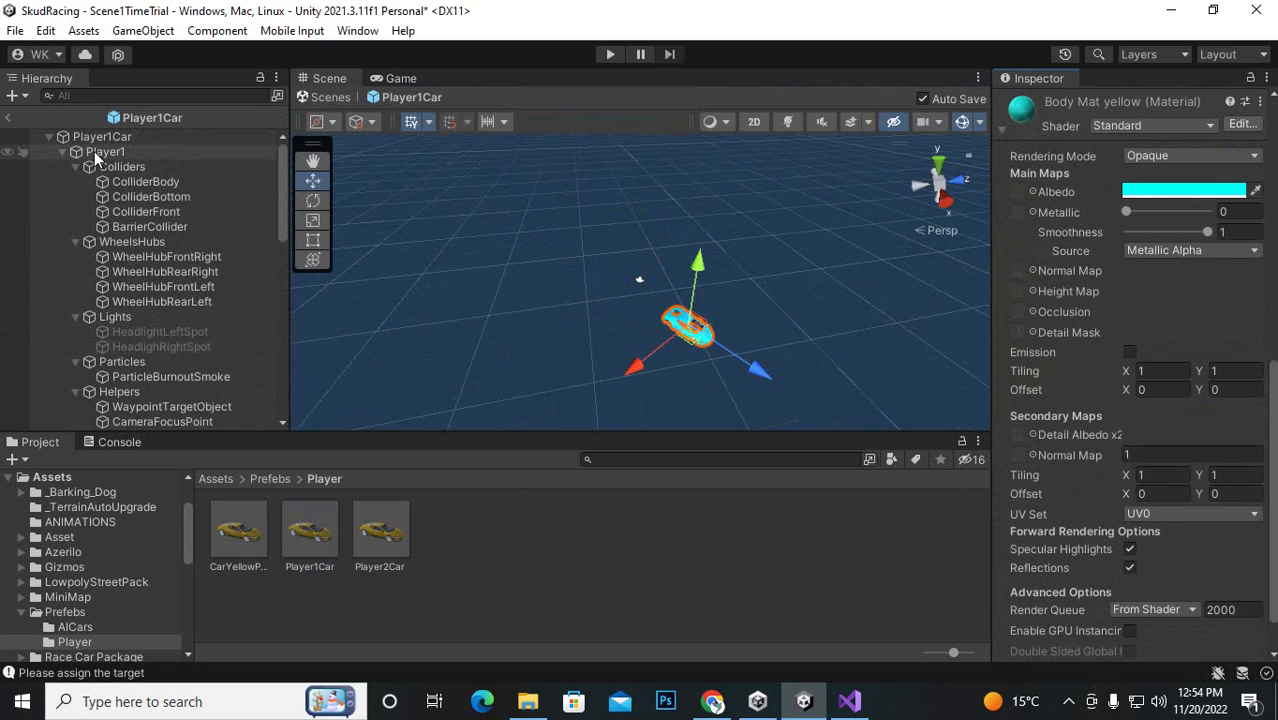
{"action": "left_click", "coordinate": [14, 118]}
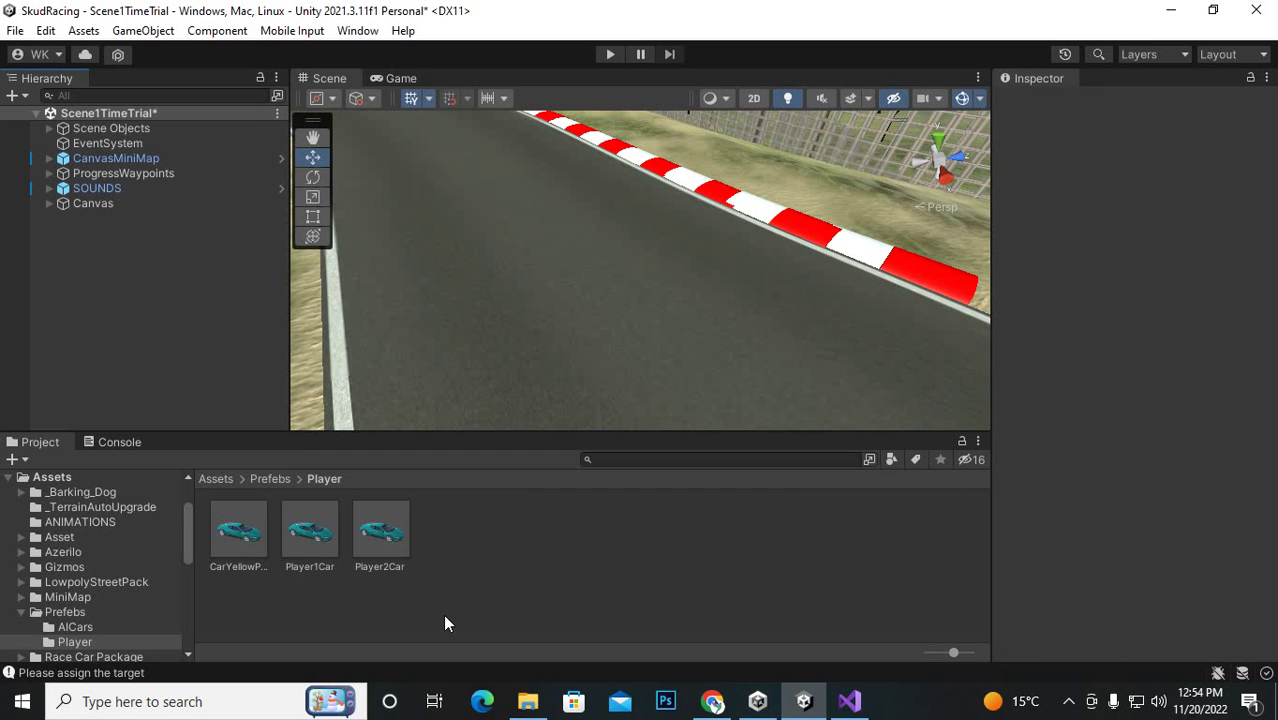
- Place the Player1Car and Player2Car prefabs into the scene
{"action": "left_click", "coordinate": [311, 540]}
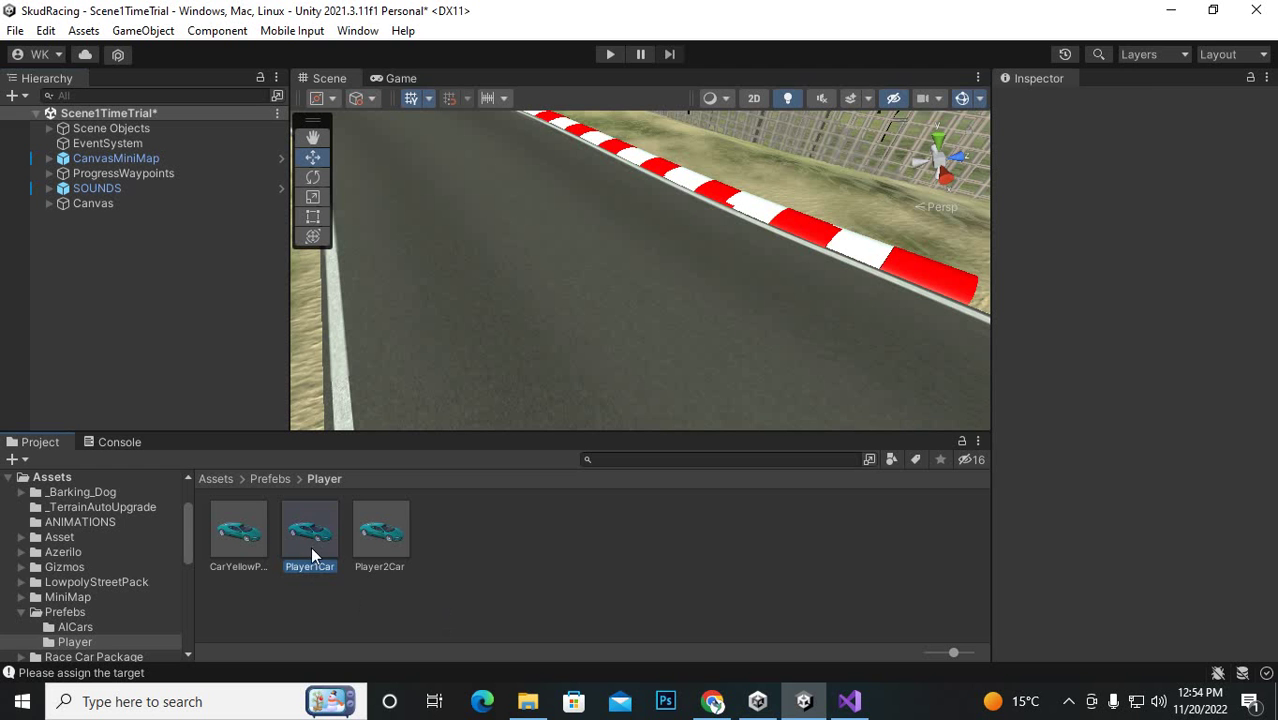
{"action": "left_click", "coordinate": [388, 544]}
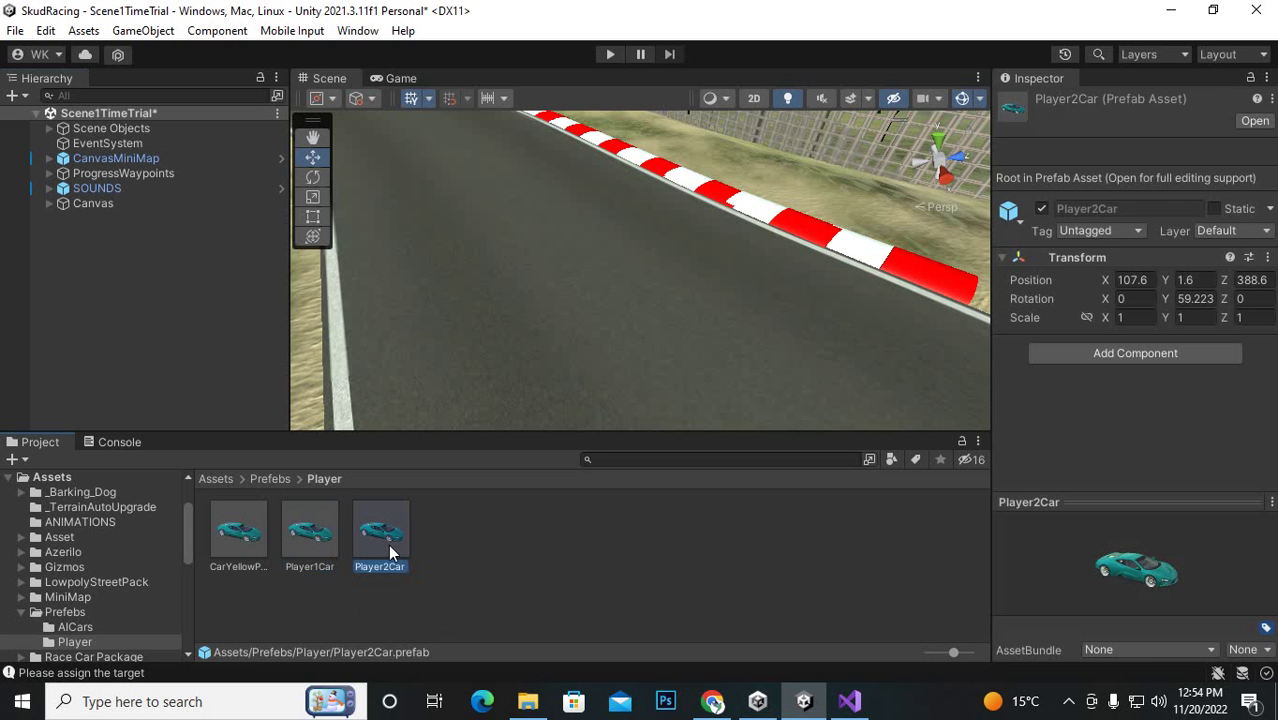
{"action": "left_click", "coordinate": [315, 527]}
{"action": "left_click_drag", "start_coordinate": [315, 527], "coordinate": [586, 325]}
{"action": "left_click_drag", "start_coordinate": [400, 518], "coordinate": [551, 376]}
{"action": "middle_click_drag", "start_coordinate": [551, 376], "coordinate": [516, 322]}
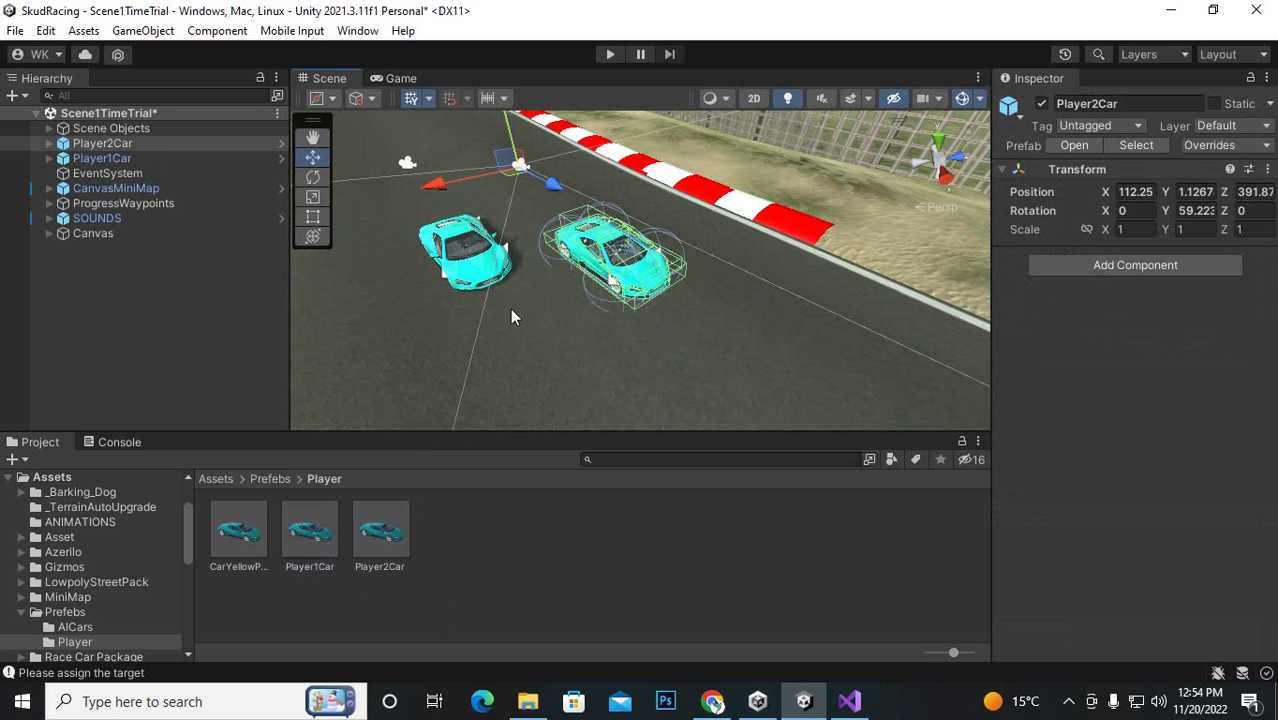
- Delete the Player2Car and Player1Car instances so the track is empty
{"action": "key", "text": "Delete"}
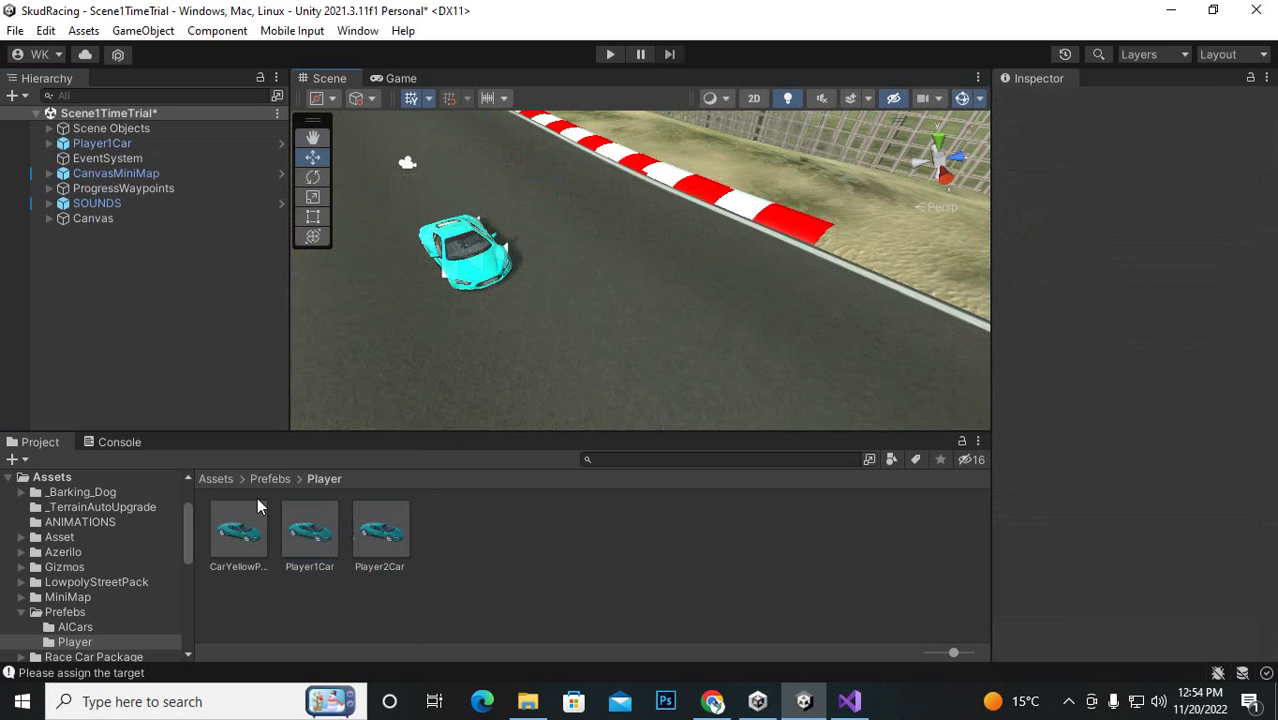
{"action": "left_click", "coordinate": [102, 143]}
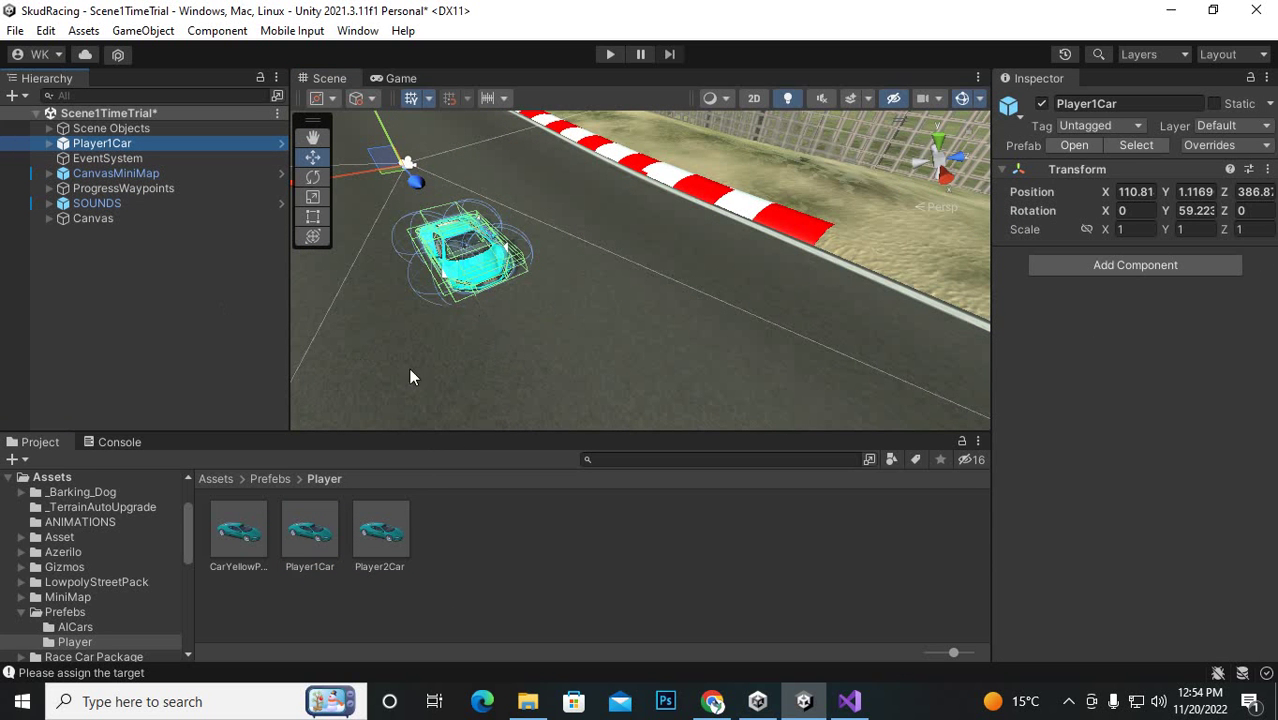
{"action": "key", "text": "Delete"}
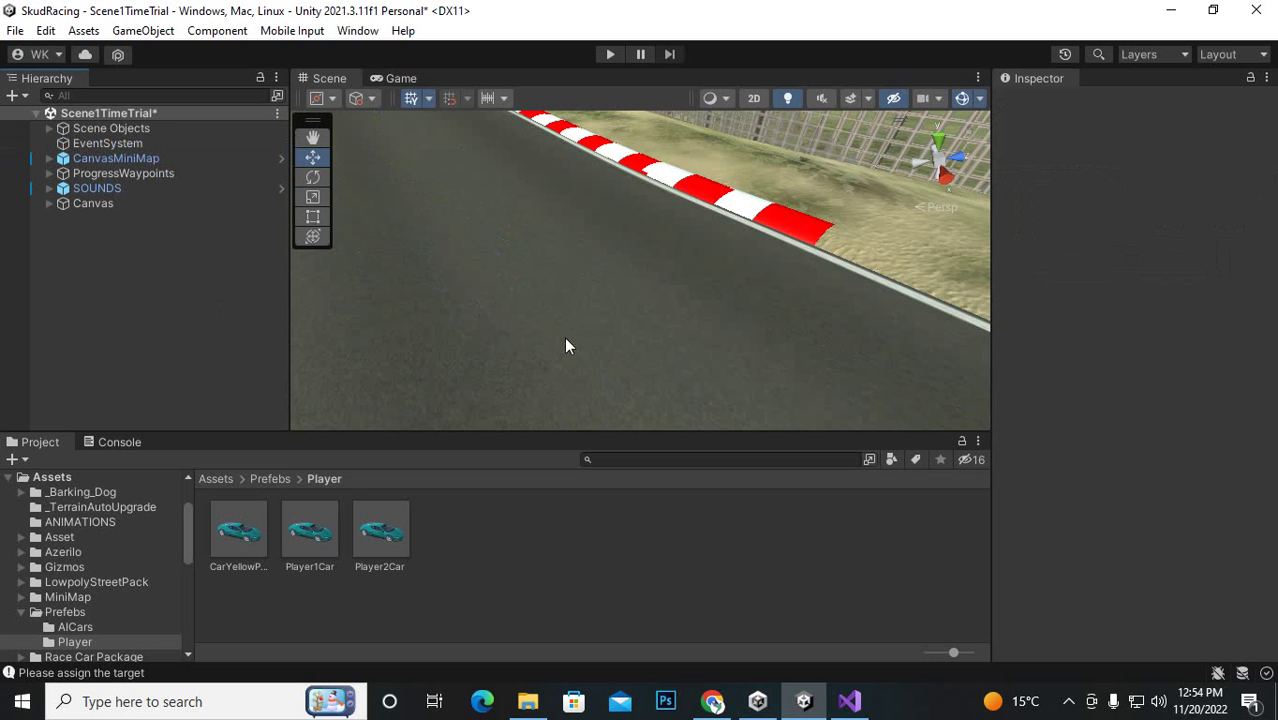
{"action": "scroll", "coordinate": [566, 346], "scroll_direction": "down", "scroll_amount": 2}
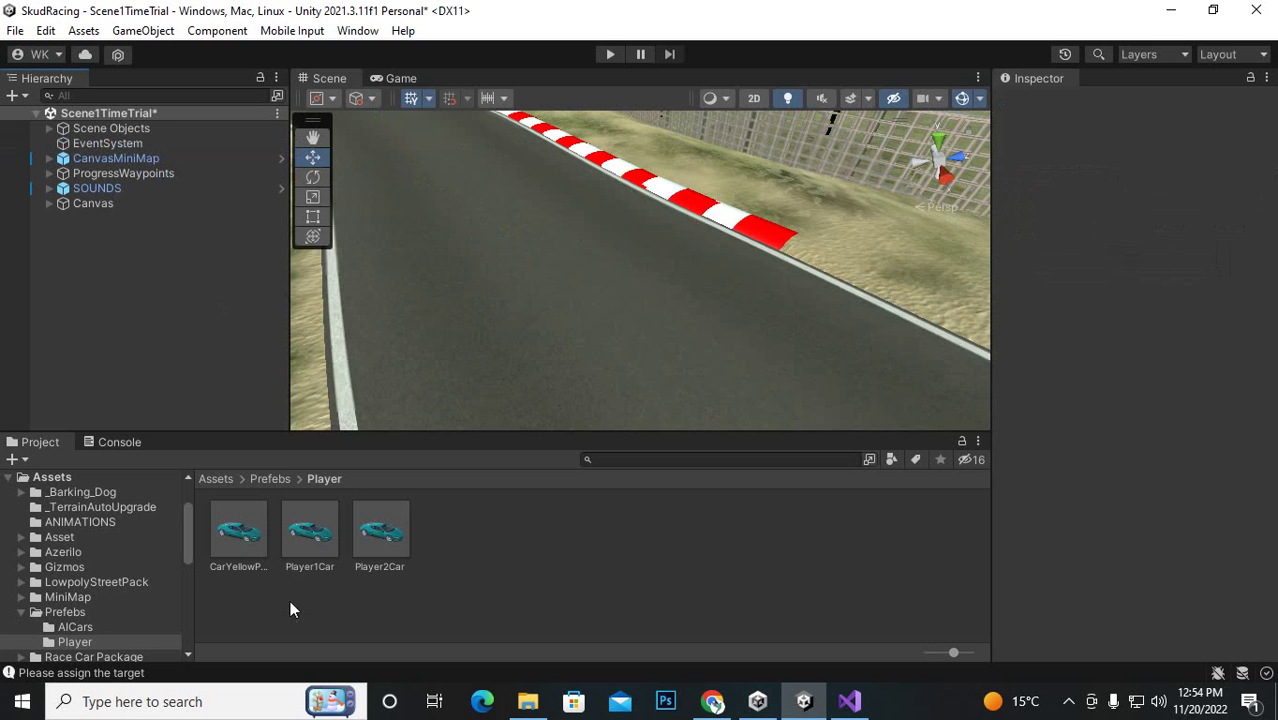
- Add a new Player2Car instance to the scene from the Player2Car prefab
{"action": "left_click", "coordinate": [391, 566]}
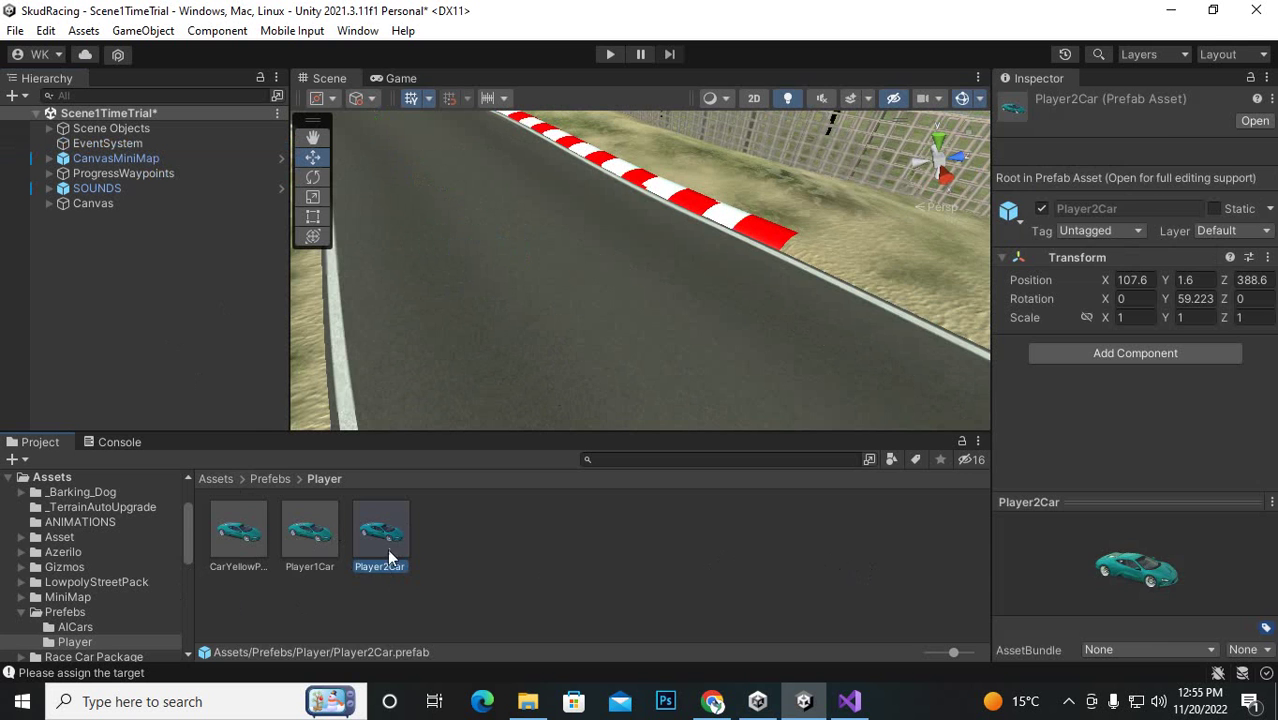
{"action": "left_click_drag", "start_coordinate": [387, 548], "coordinate": [108, 280]}
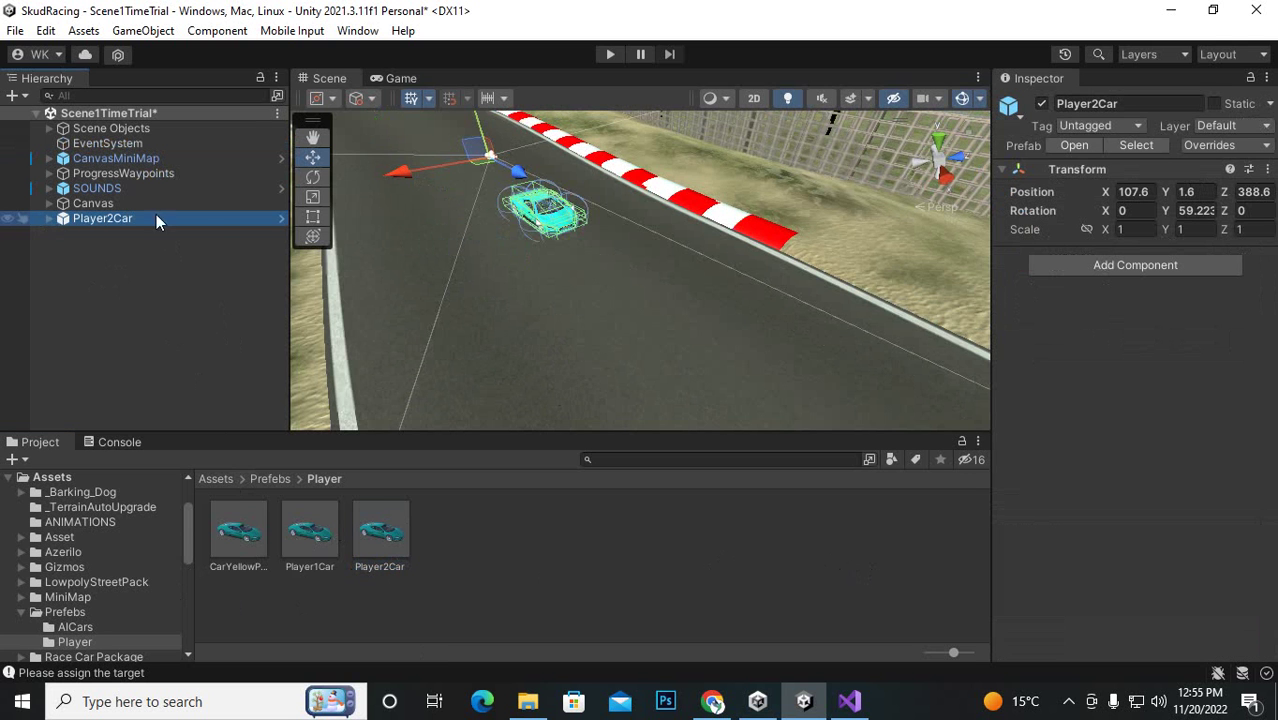
{"action": "right_click", "coordinate": [205, 219]}
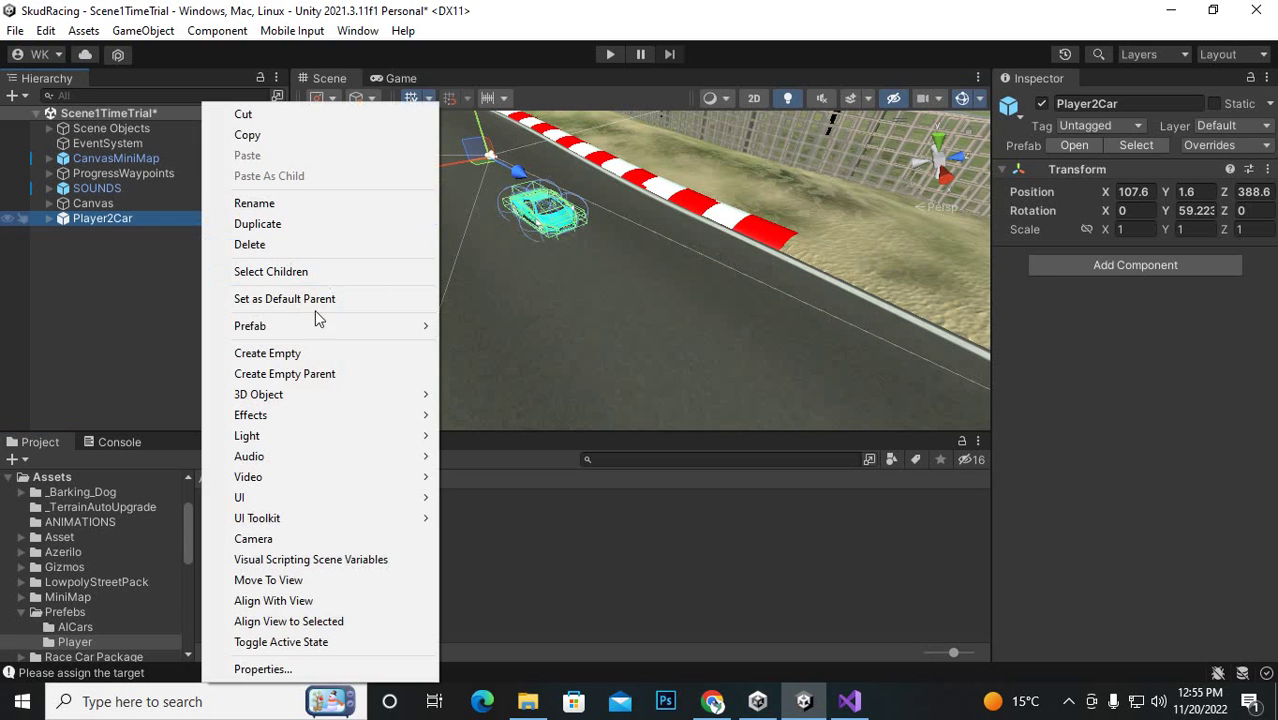
- Expand Player2 > SkyCar > car 1203 yellow, select body, and locate its BodyMat material
{"action": "mouse_move", "coordinate": [316, 331]}
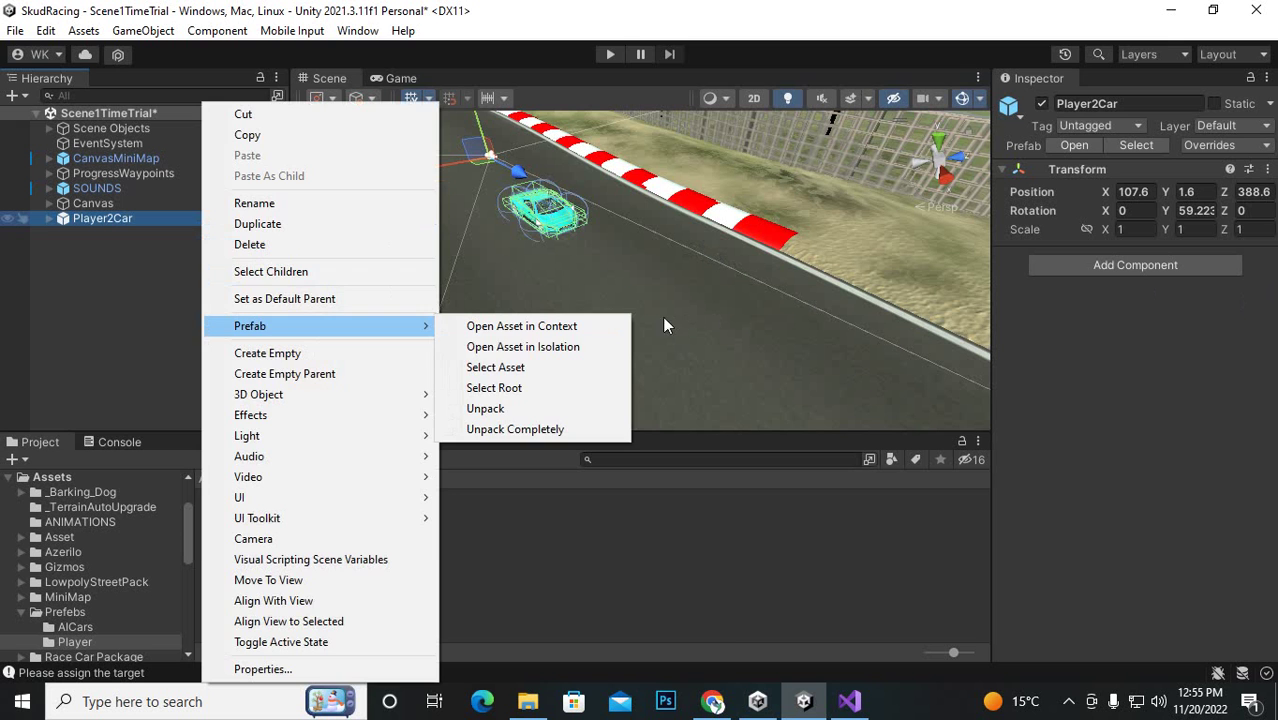
{"action": "left_click", "coordinate": [46, 219]}
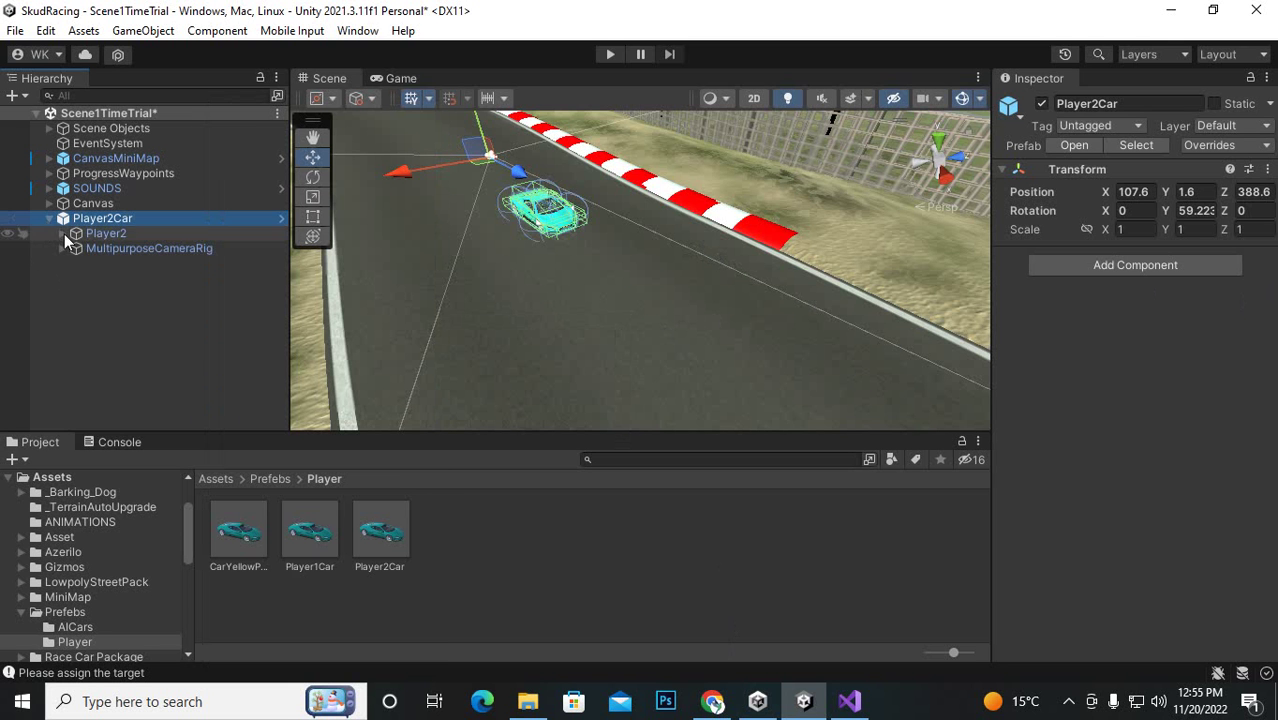
{"action": "left_click", "coordinate": [62, 234]}
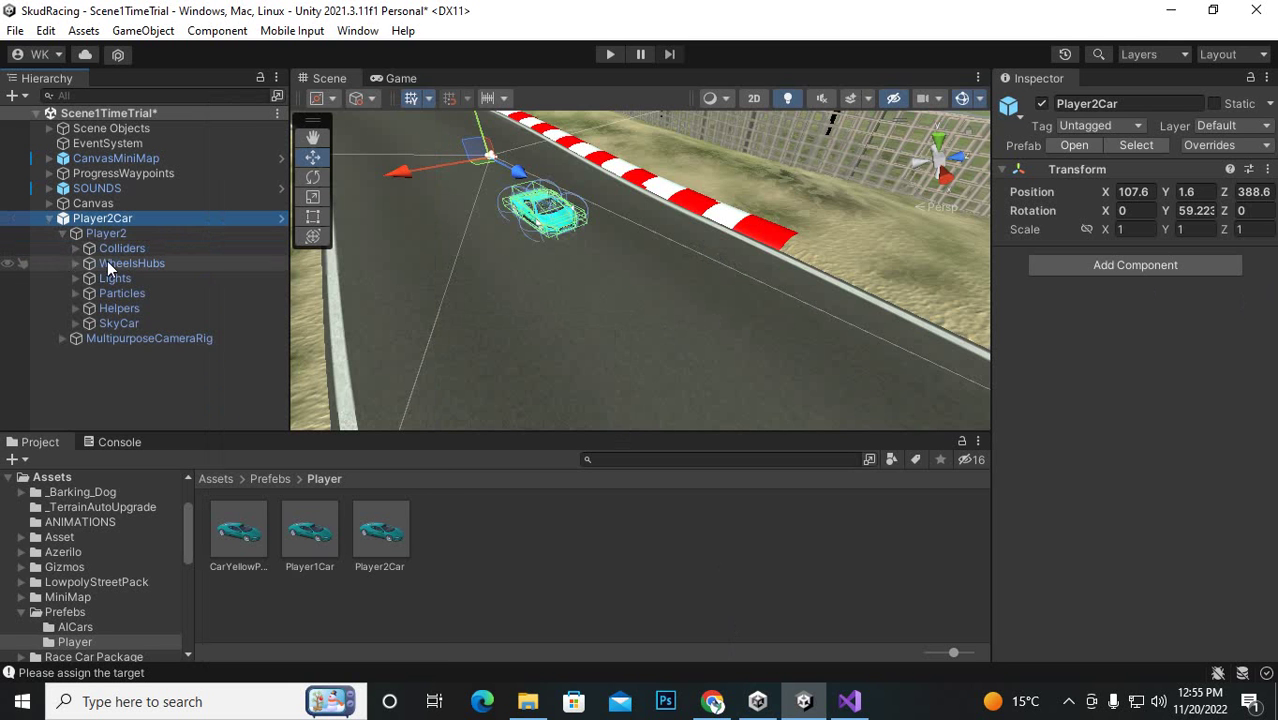
{"action": "left_click", "coordinate": [75, 323]}
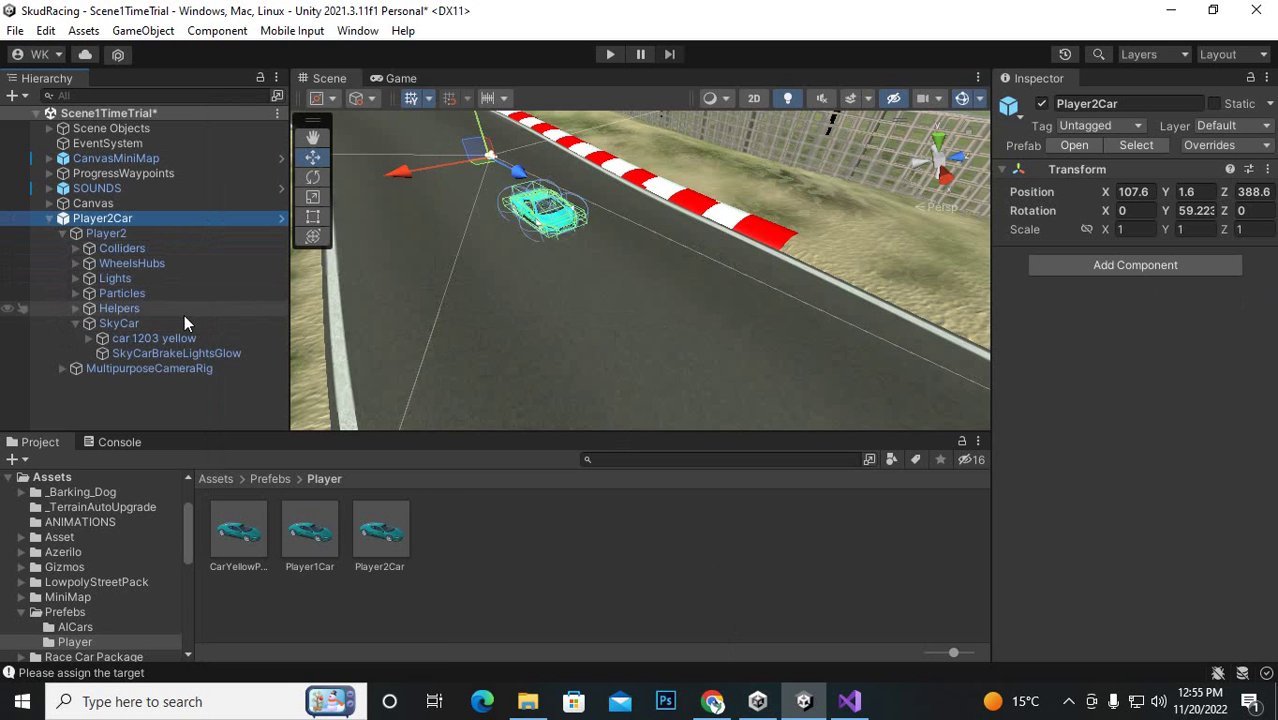
{"action": "left_click", "coordinate": [119, 339]}
{"action": "left_click", "coordinate": [88, 339]}
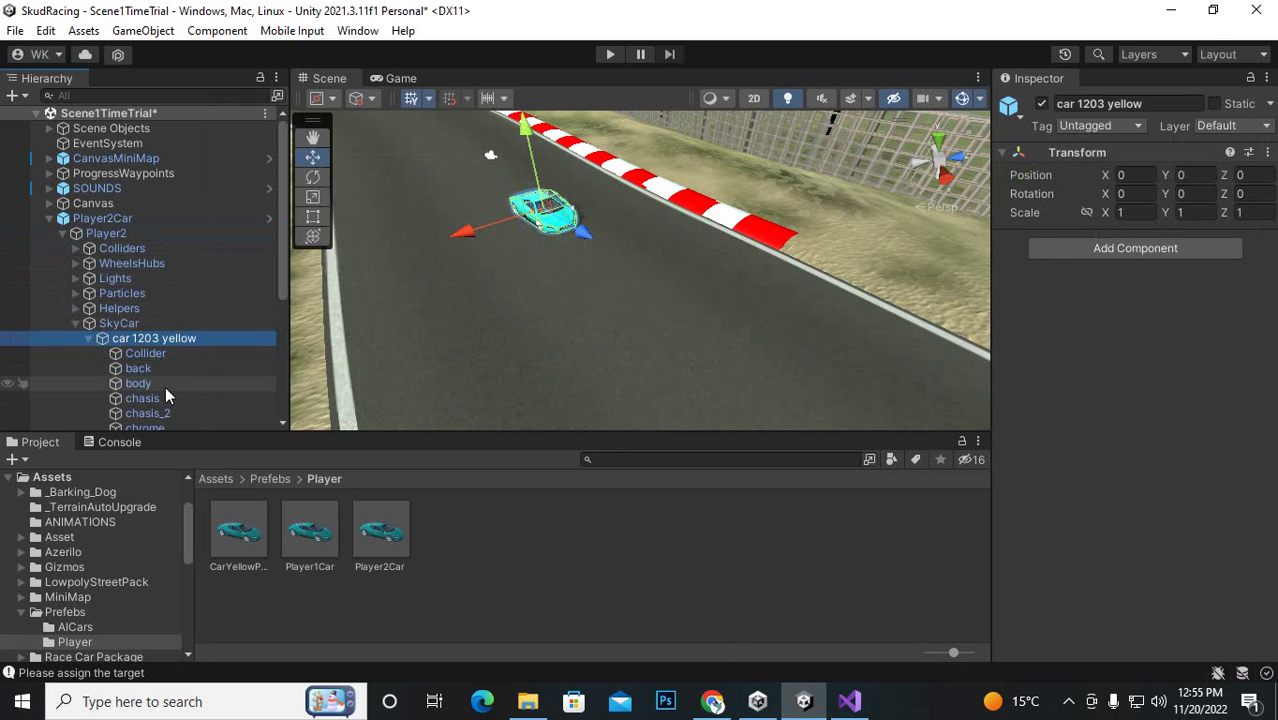
{"action": "left_click", "coordinate": [160, 385]}
{"action": "scroll", "coordinate": [1159, 412], "scroll_direction": "down", "scroll_amount": 3}
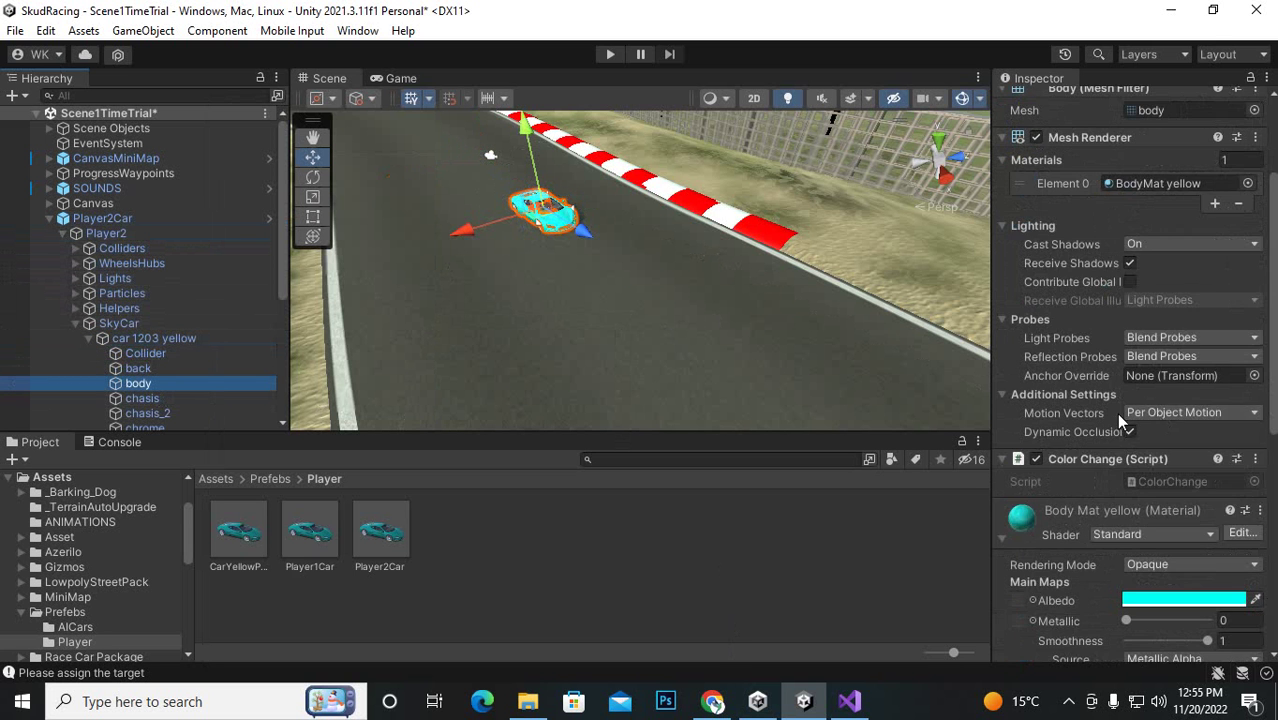
{"action": "scroll", "coordinate": [1116, 413], "scroll_direction": "up", "scroll_amount": 3}
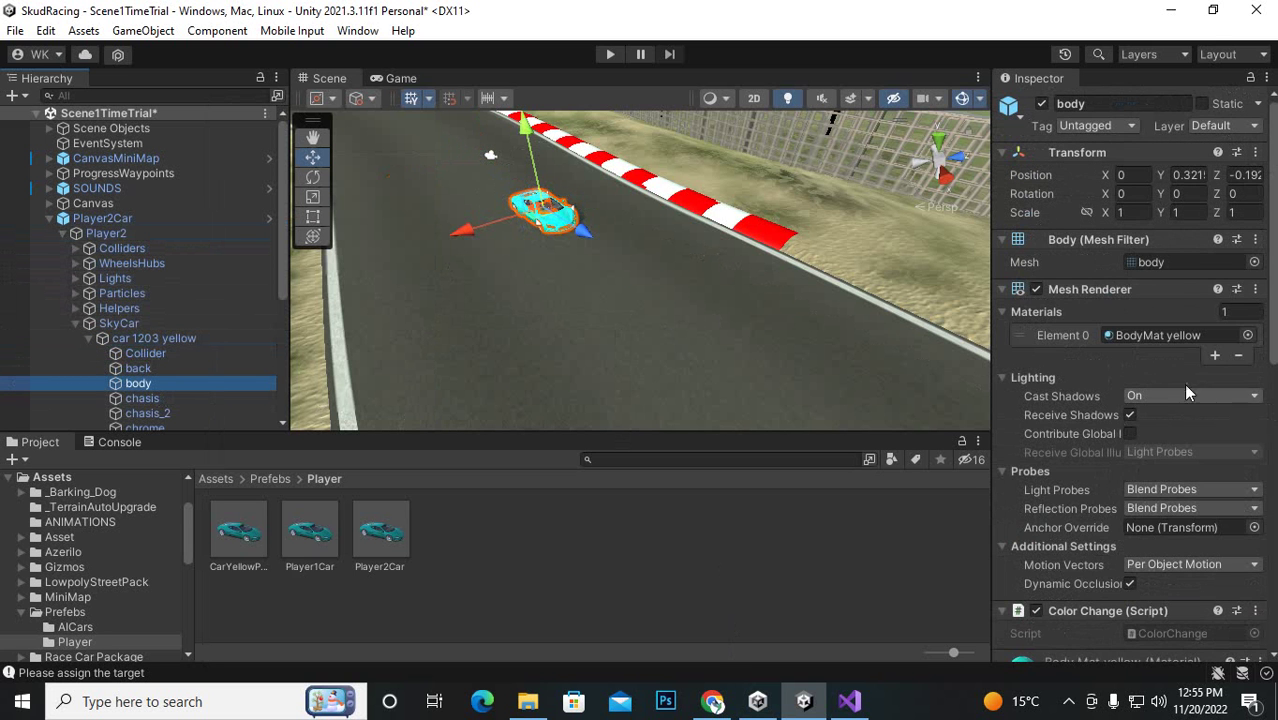
{"action": "left_click", "coordinate": [1157, 336]}
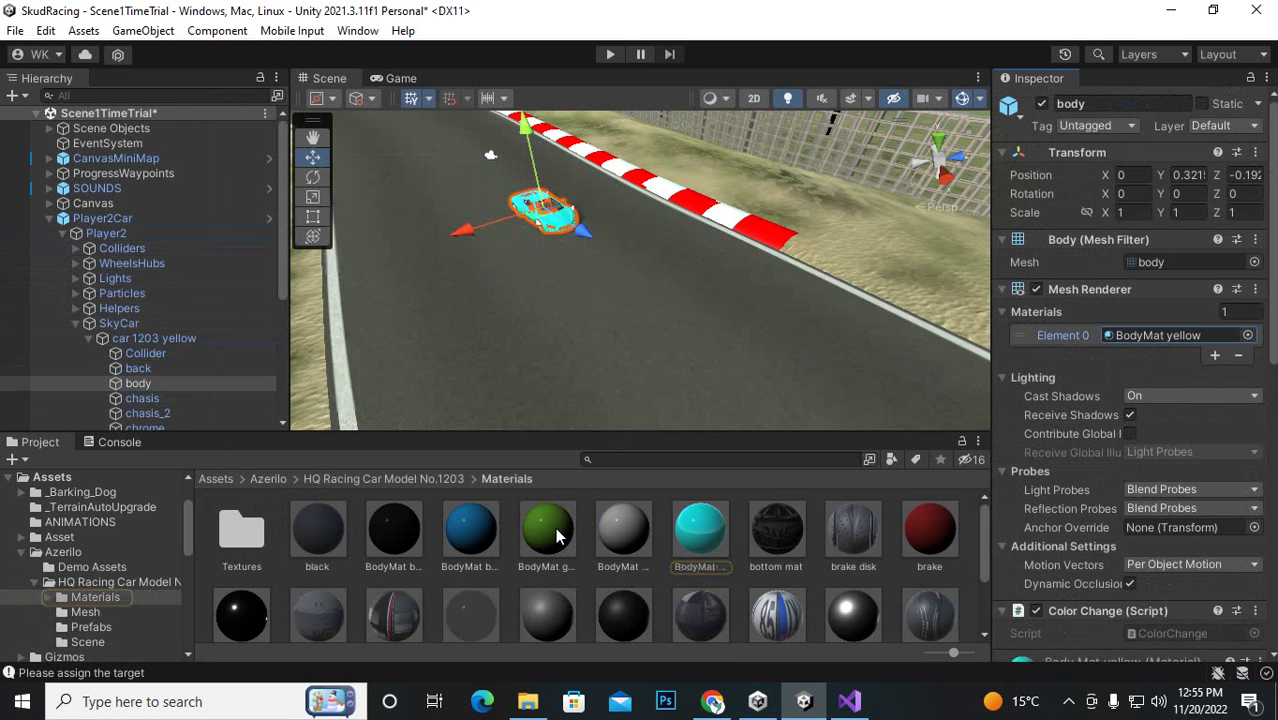
- Give the car body the green BodyMat and apply the overrides to the Player2Car prefab
{"action": "left_click_drag", "start_coordinate": [555, 527], "coordinate": [1169, 331]}
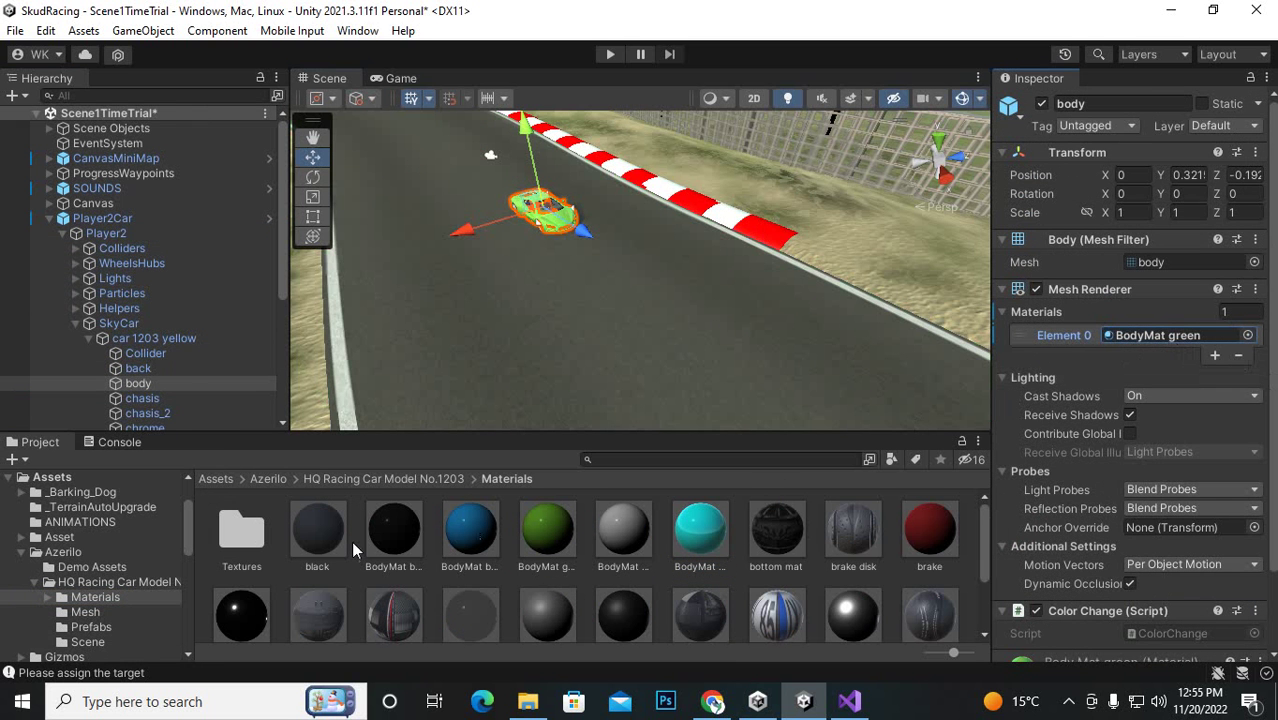
{"action": "scroll", "coordinate": [455, 280], "scroll_direction": "up", "scroll_amount": 2}
{"action": "left_click_drag", "start_coordinate": [465, 283], "coordinate": [578, 285], "text": "alt"}
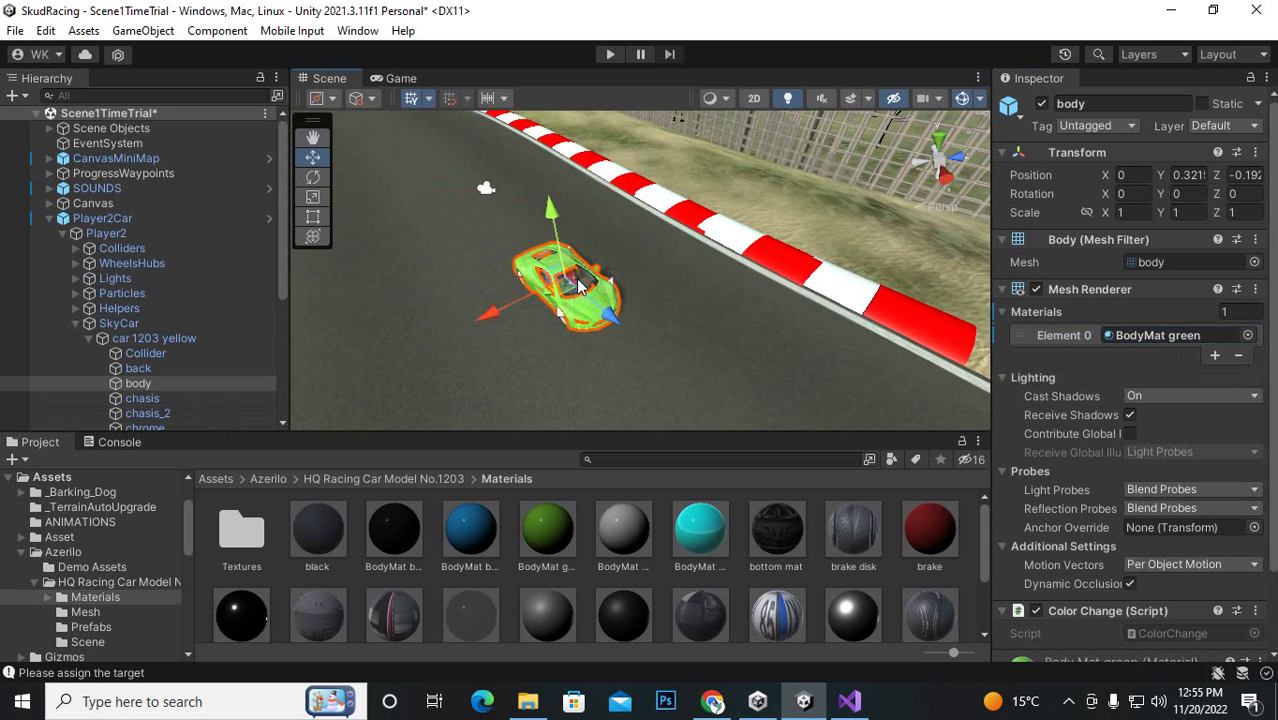
{"action": "left_click", "coordinate": [110, 218]}
{"action": "left_click", "coordinate": [1215, 145]}
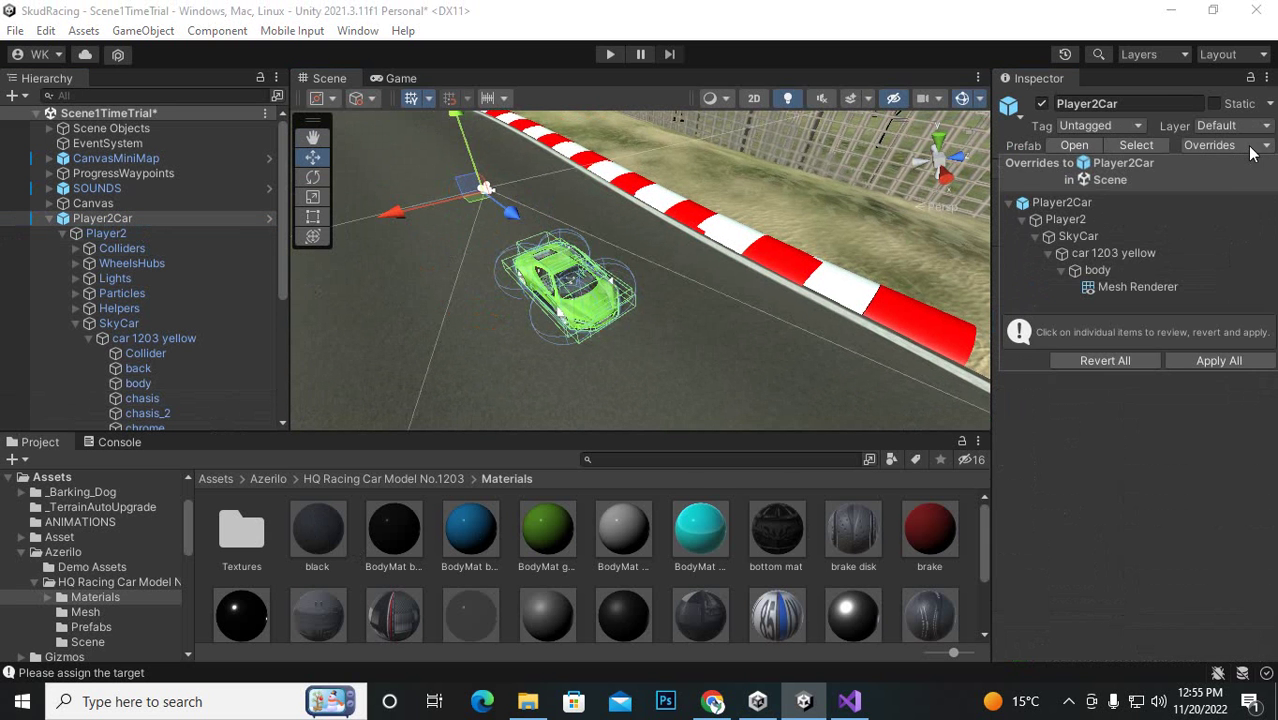
{"action": "left_click", "coordinate": [215, 478]}
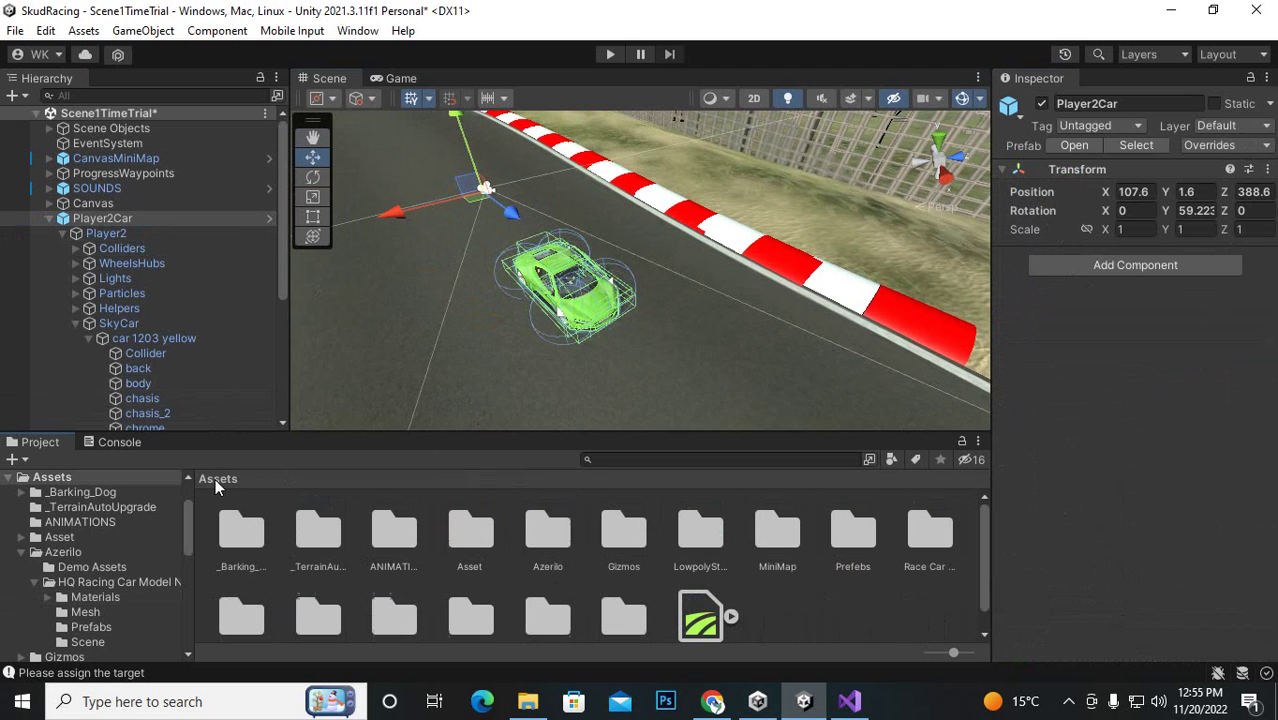
- Delete the Player2Car instance and compare the green Player2Car prefab with Player1Car in Prefabs/Player
{"action": "left_click", "coordinate": [117, 218]}
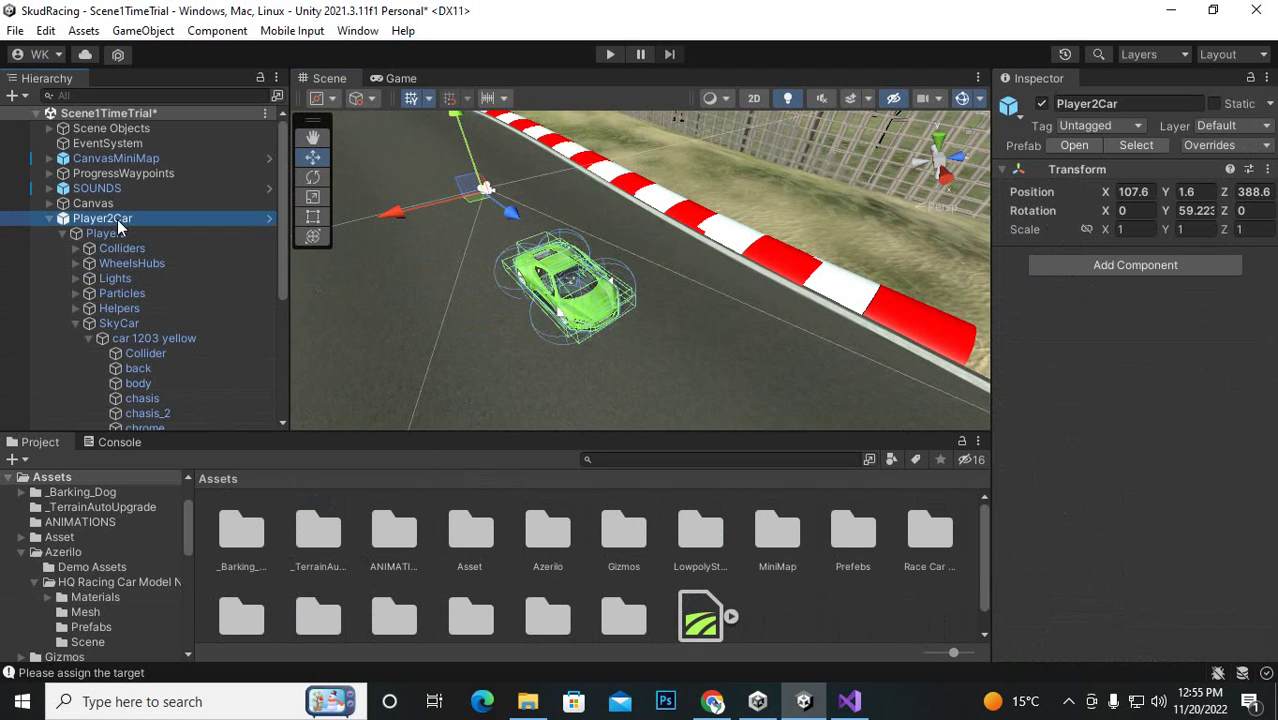
{"action": "key", "text": "Delete"}
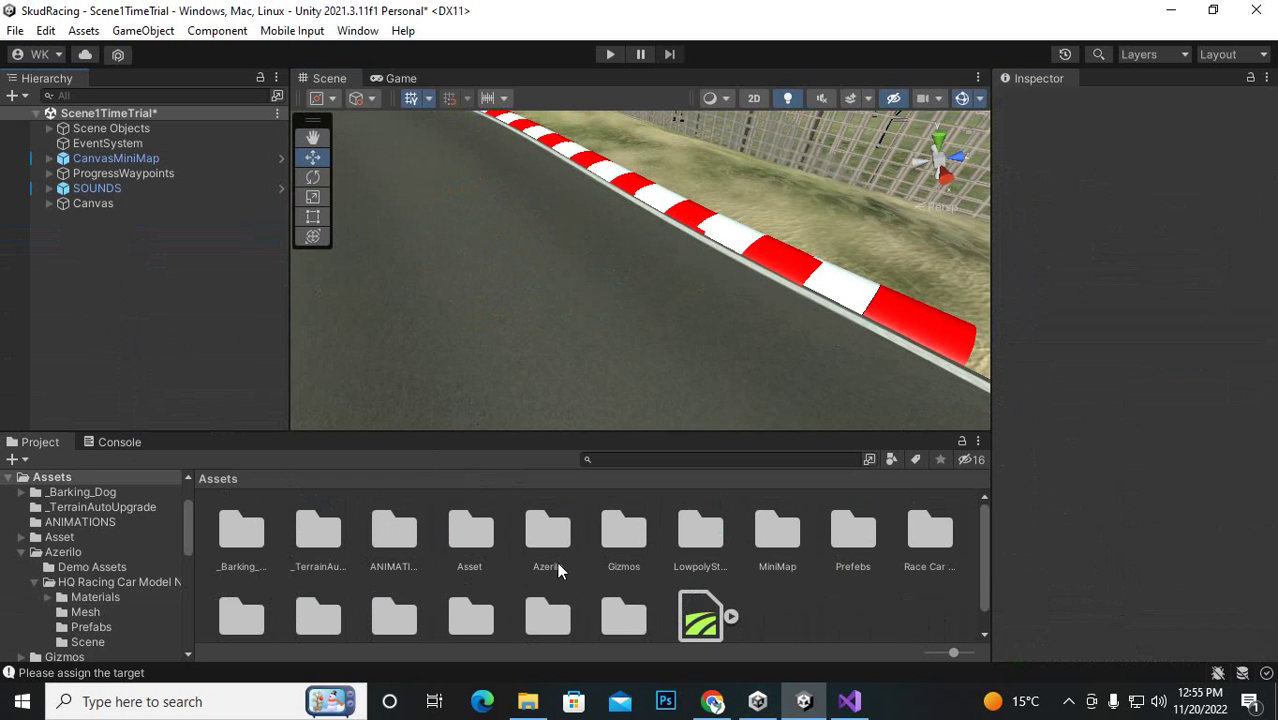
{"action": "double_click", "coordinate": [856, 532]}
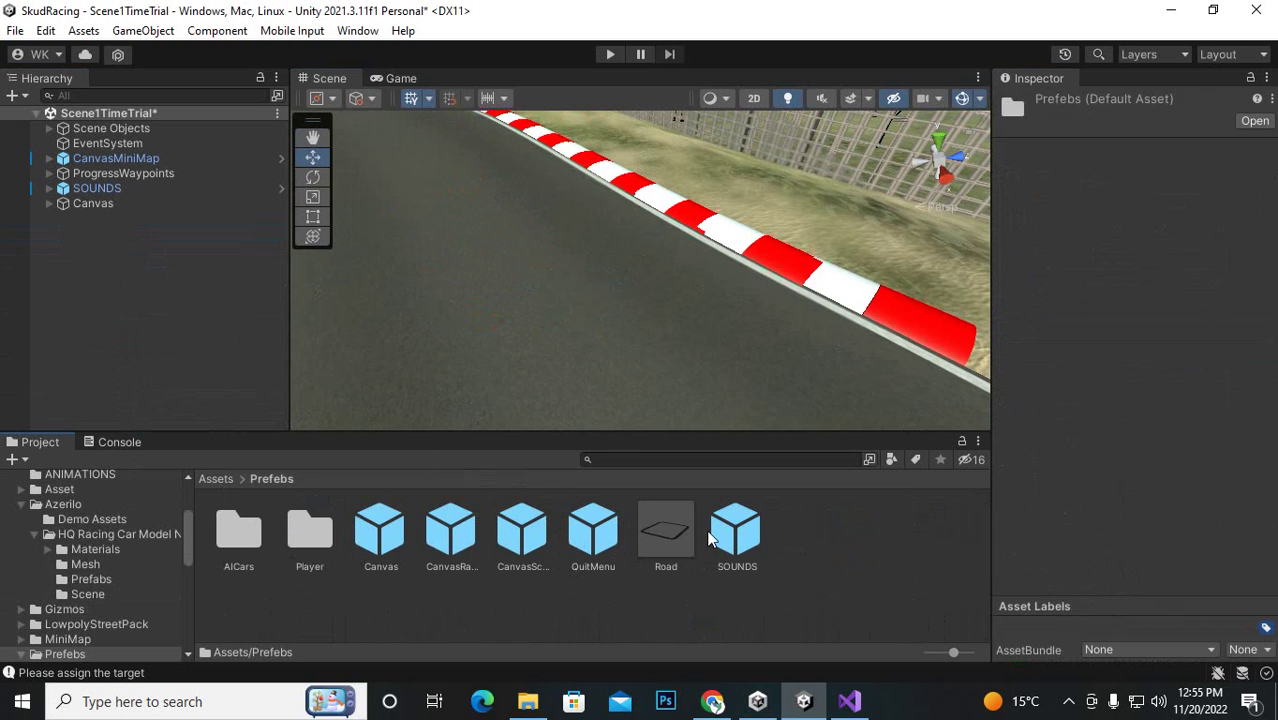
{"action": "double_click", "coordinate": [313, 535]}
{"action": "left_click", "coordinate": [395, 555]}
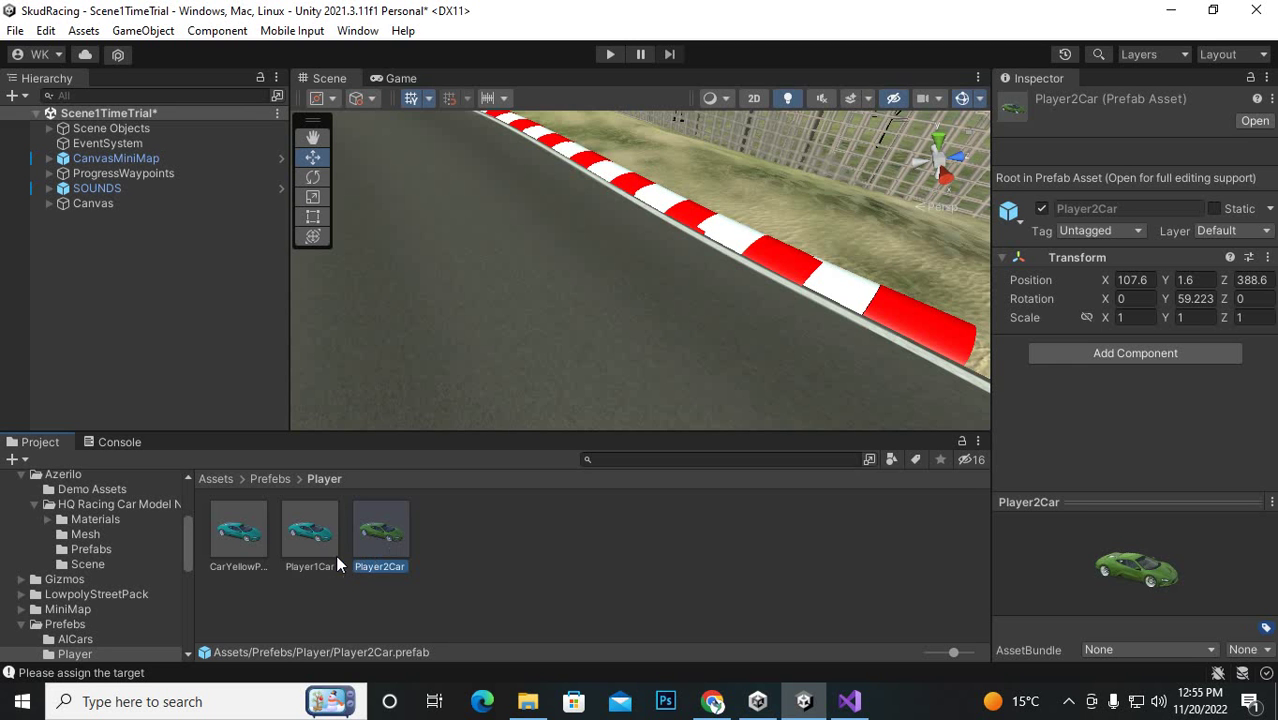
{"action": "left_click", "coordinate": [316, 540]}
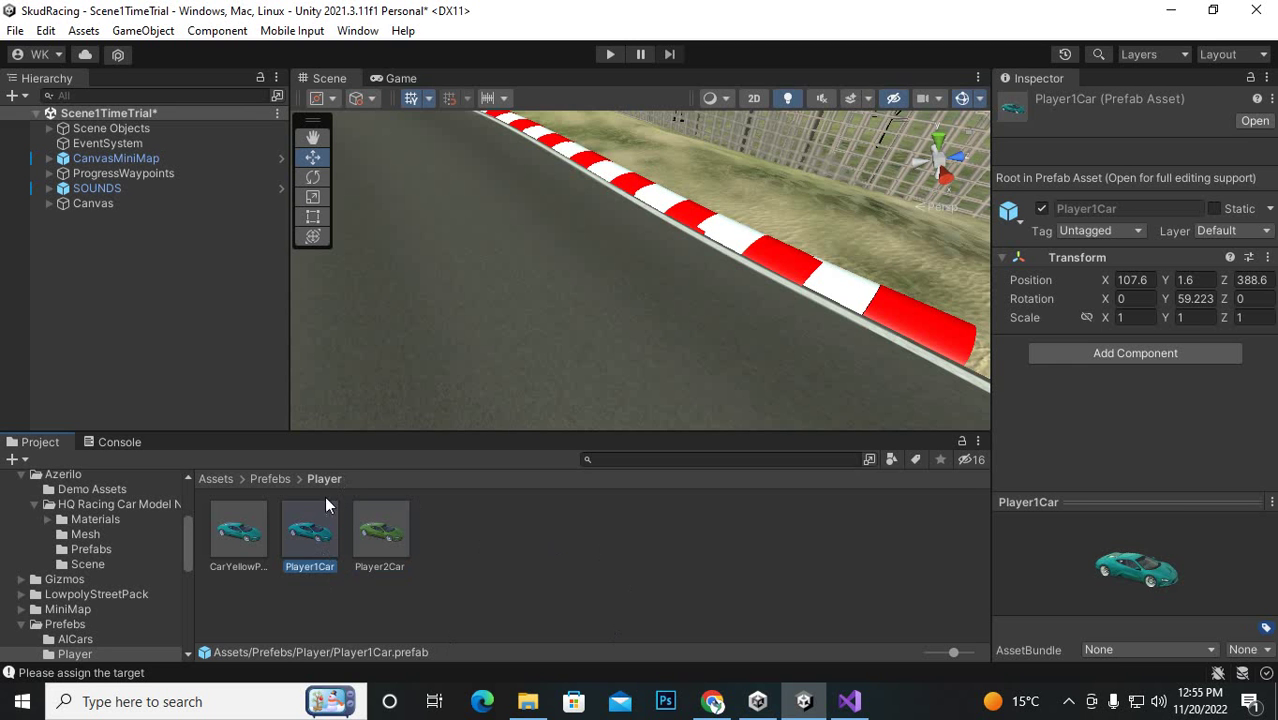
- Place a cyan Player1Car on the track at X 107.00, Y 1.4612
{"action": "left_click", "coordinate": [379, 540]}
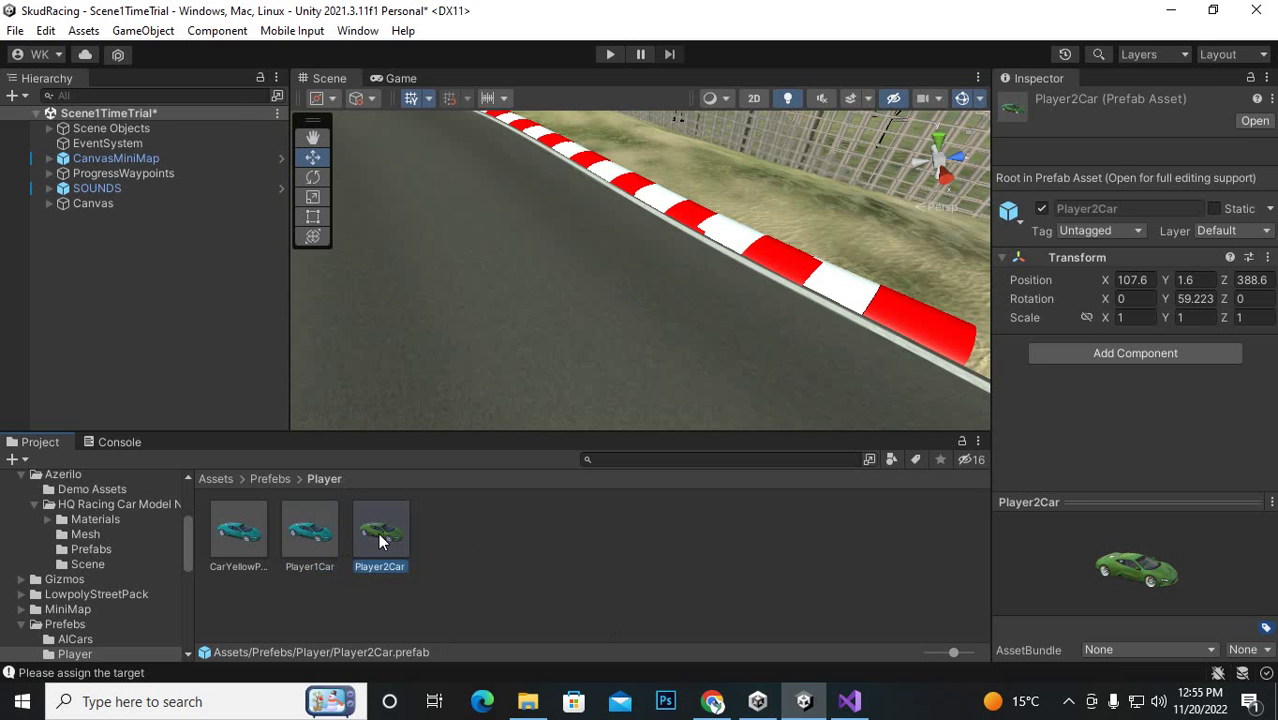
{"action": "left_click", "coordinate": [303, 537]}
{"action": "left_click", "coordinate": [321, 601]}
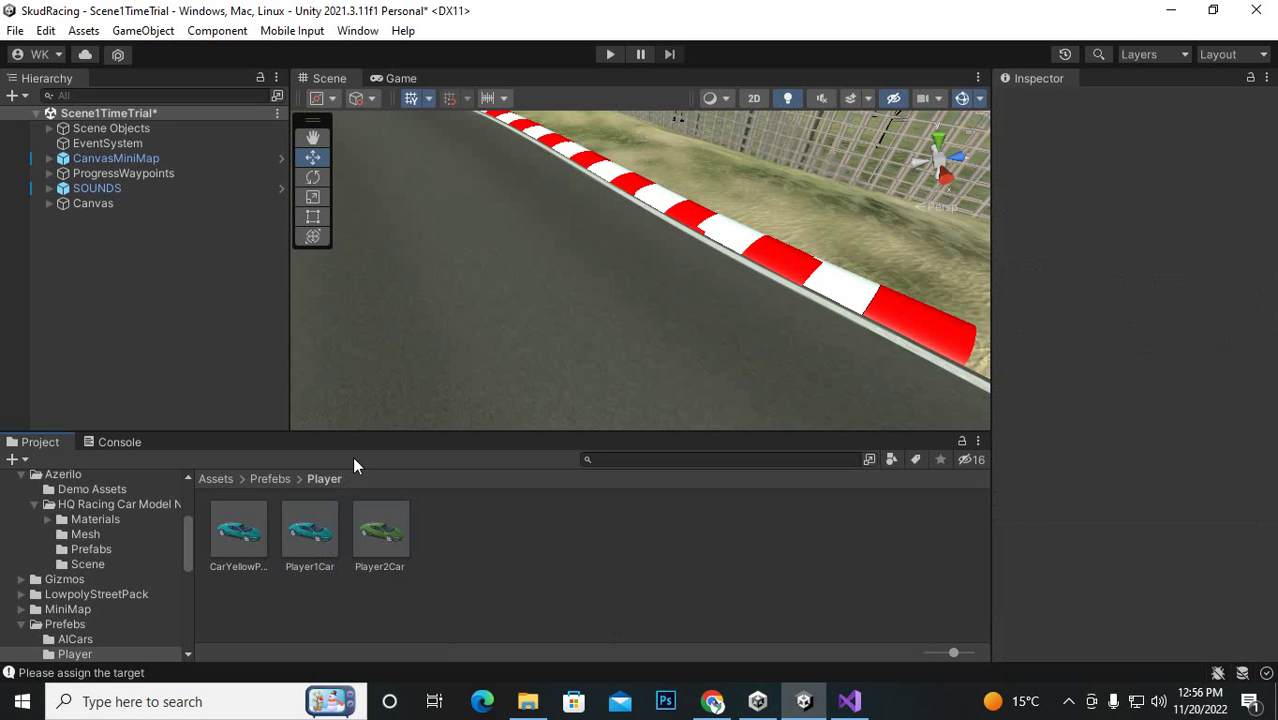
{"action": "left_click_drag", "start_coordinate": [312, 525], "coordinate": [491, 371]}
{"action": "right_click_drag", "start_coordinate": [550, 305], "coordinate": [704, 275]}
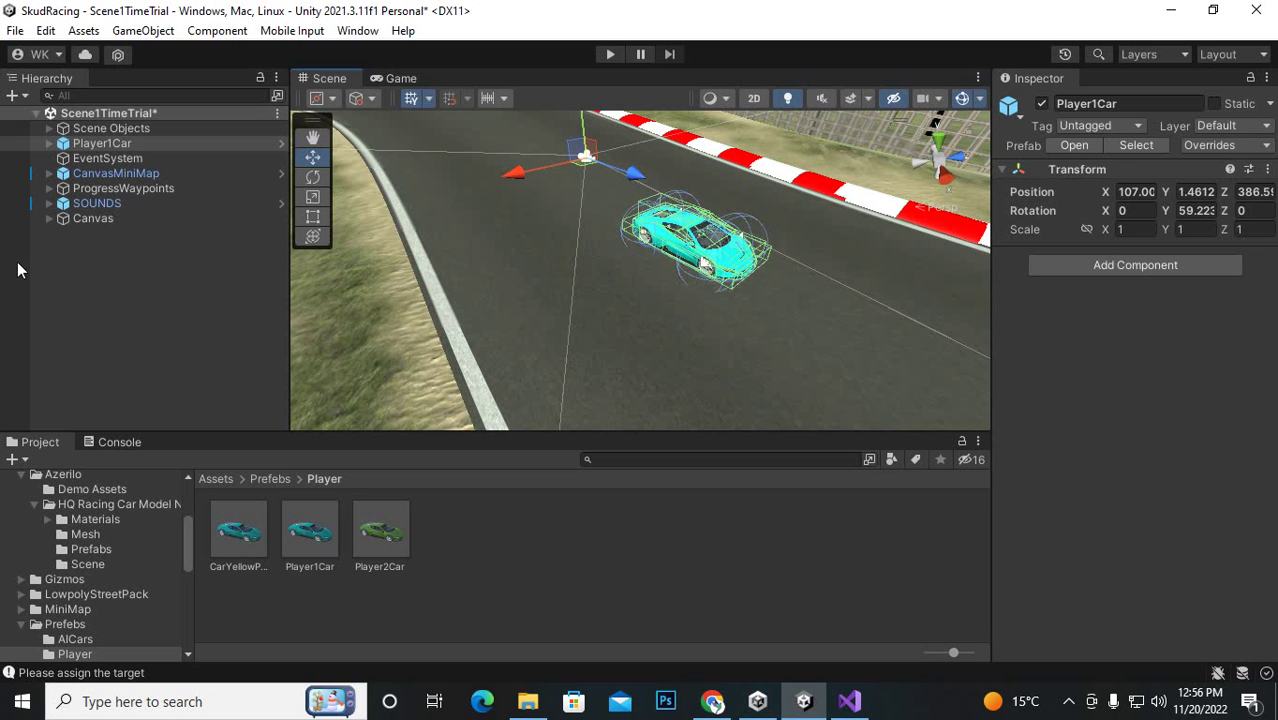
- Copy the Player1Car's Transform component values
{"action": "left_click", "coordinate": [1267, 169]}
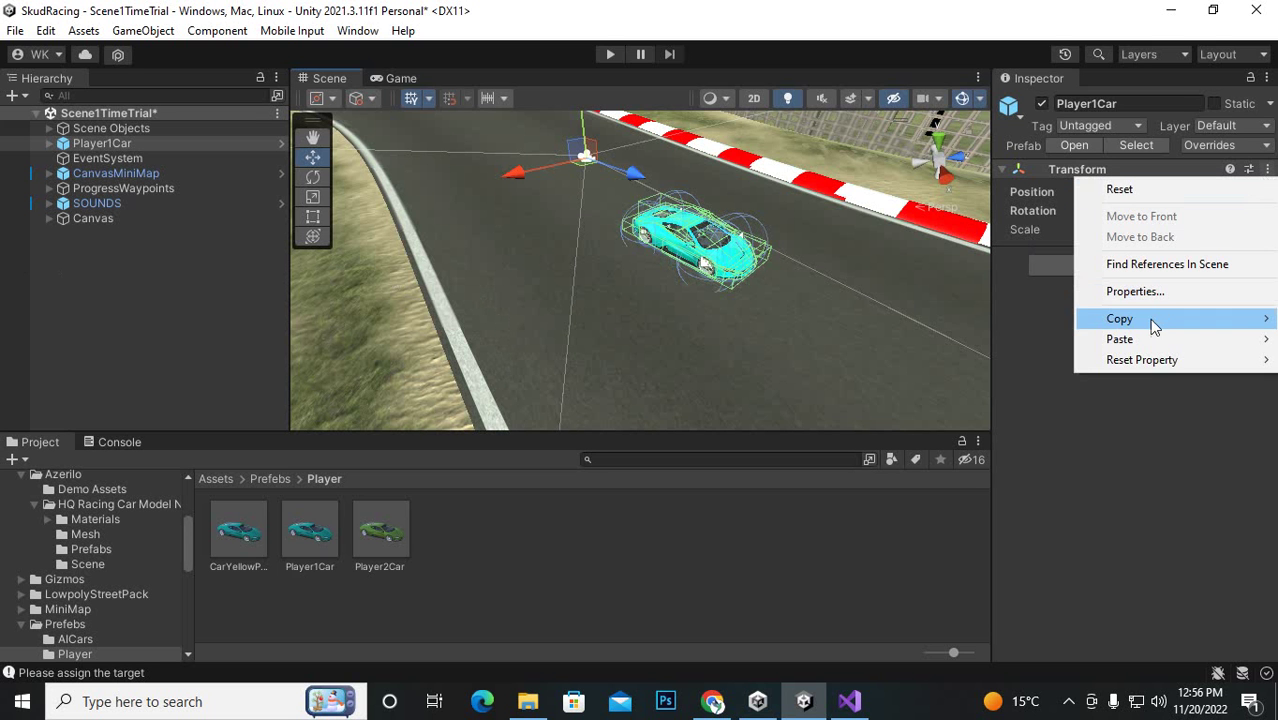
{"action": "mouse_move", "coordinate": [1149, 319]}
{"action": "left_click", "coordinate": [1013, 408]}
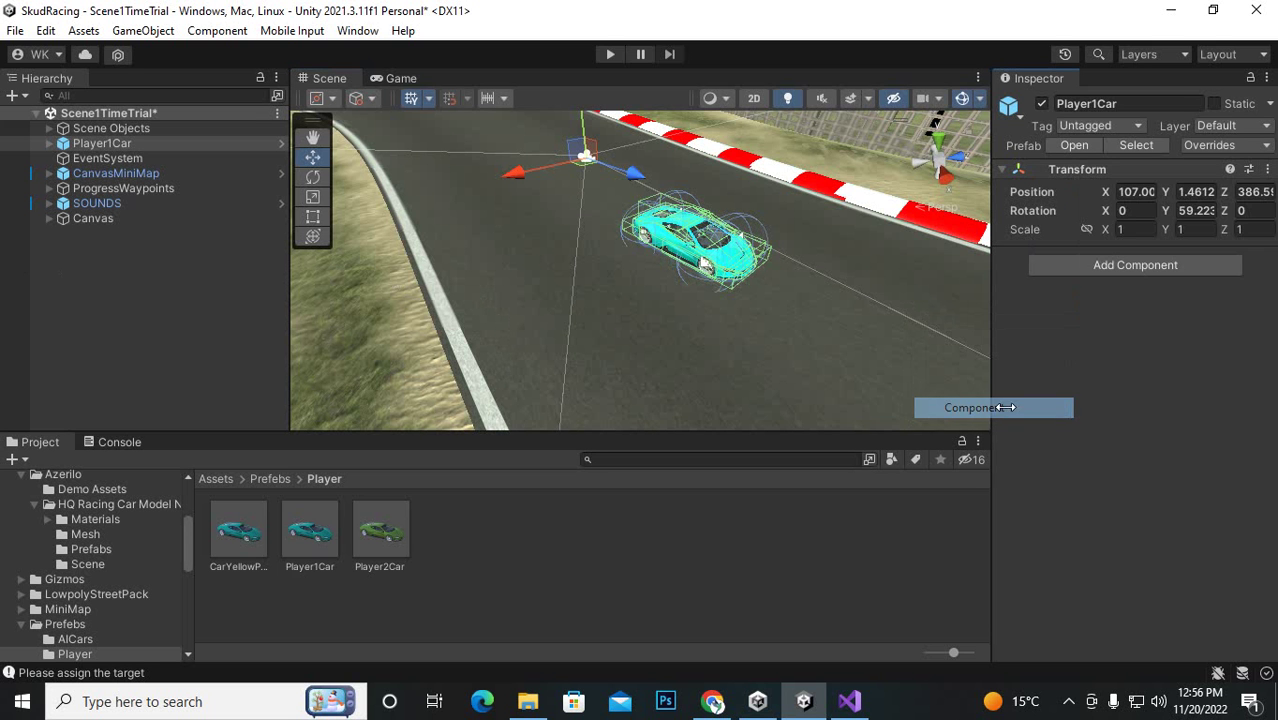
{"action": "left_click", "coordinate": [238, 298]}
- Create a new empty object named SpawnPoint
{"action": "right_click", "coordinate": [204, 259]}
{"action": "left_click", "coordinate": [328, 485]}
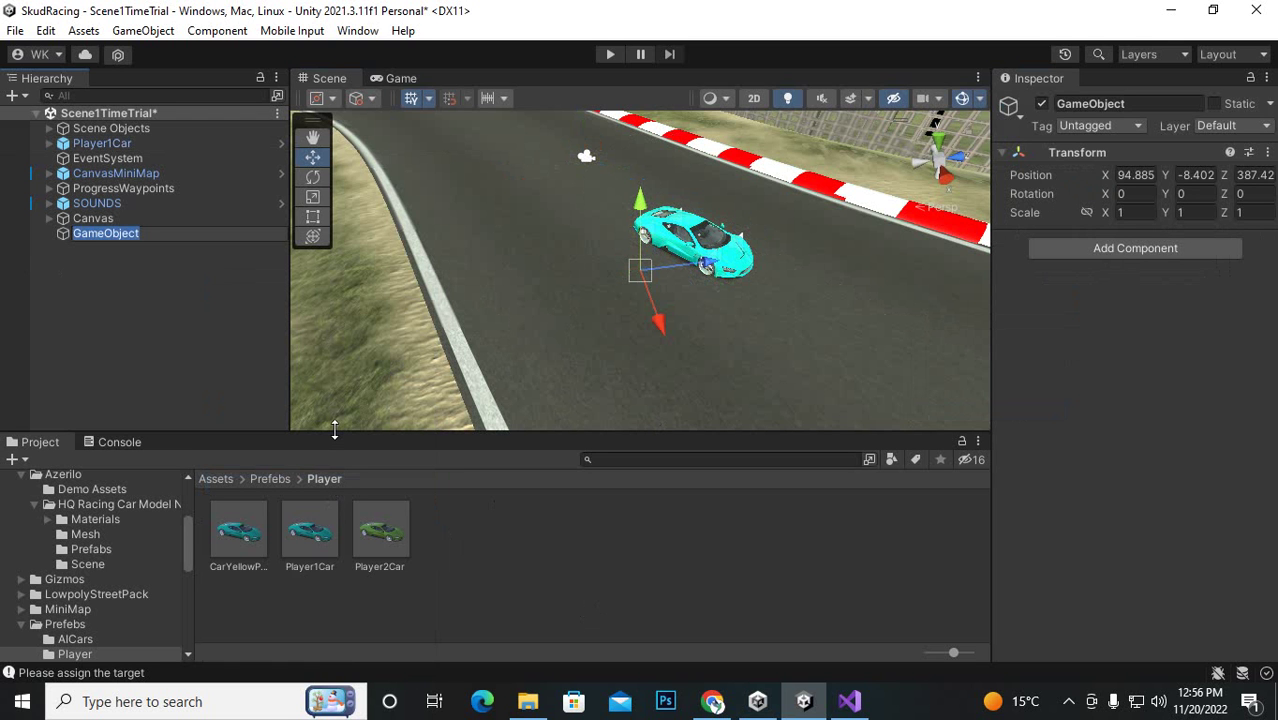
{"action": "type", "text": "Spawn"}
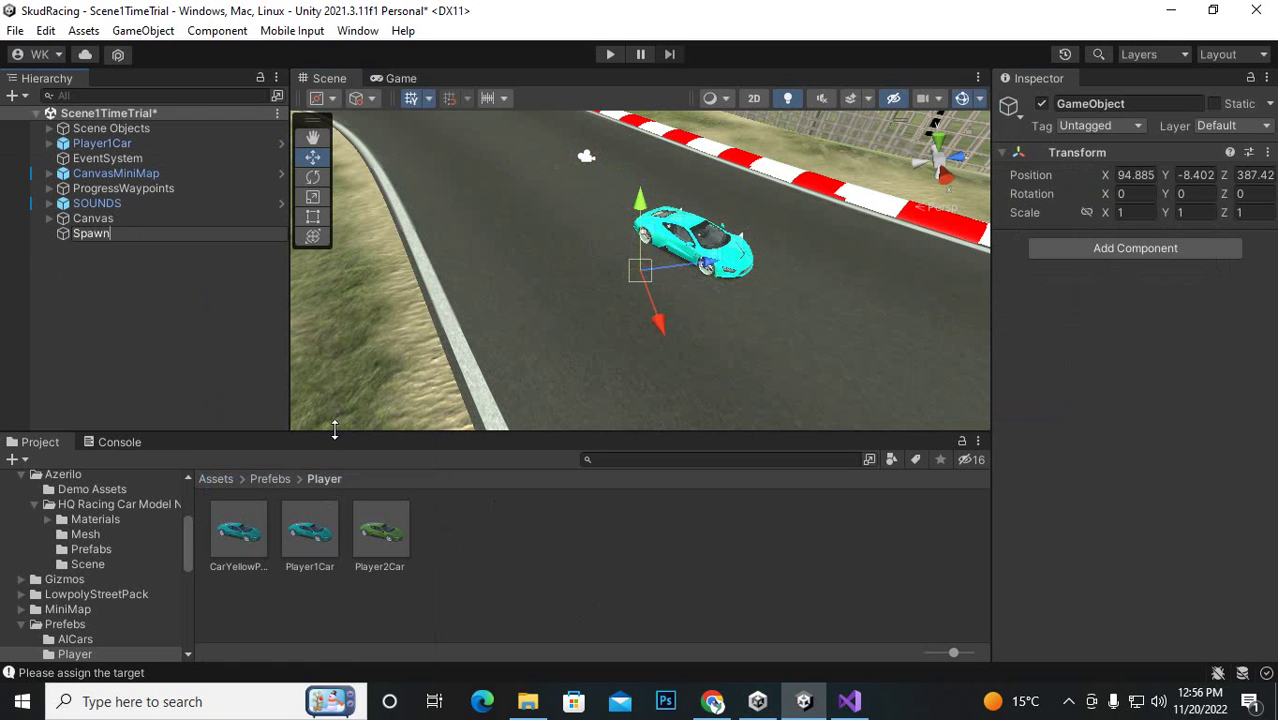
{"action": "type", "text": "Point"}
{"action": "key", "text": "Return"}
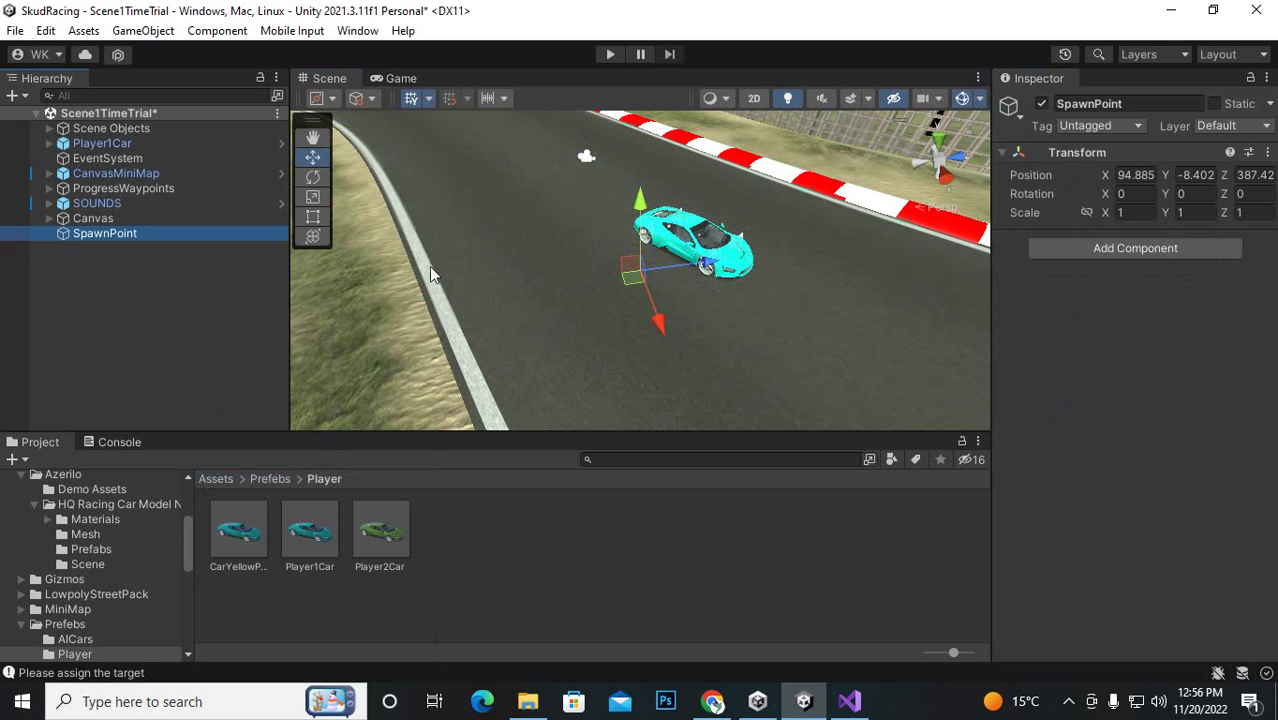
- Paste the copied transform into SpawnPoint: 107.00, 1.4612, 386.59, Y rotation 59.223
{"action": "left_click", "coordinate": [1267, 152]}
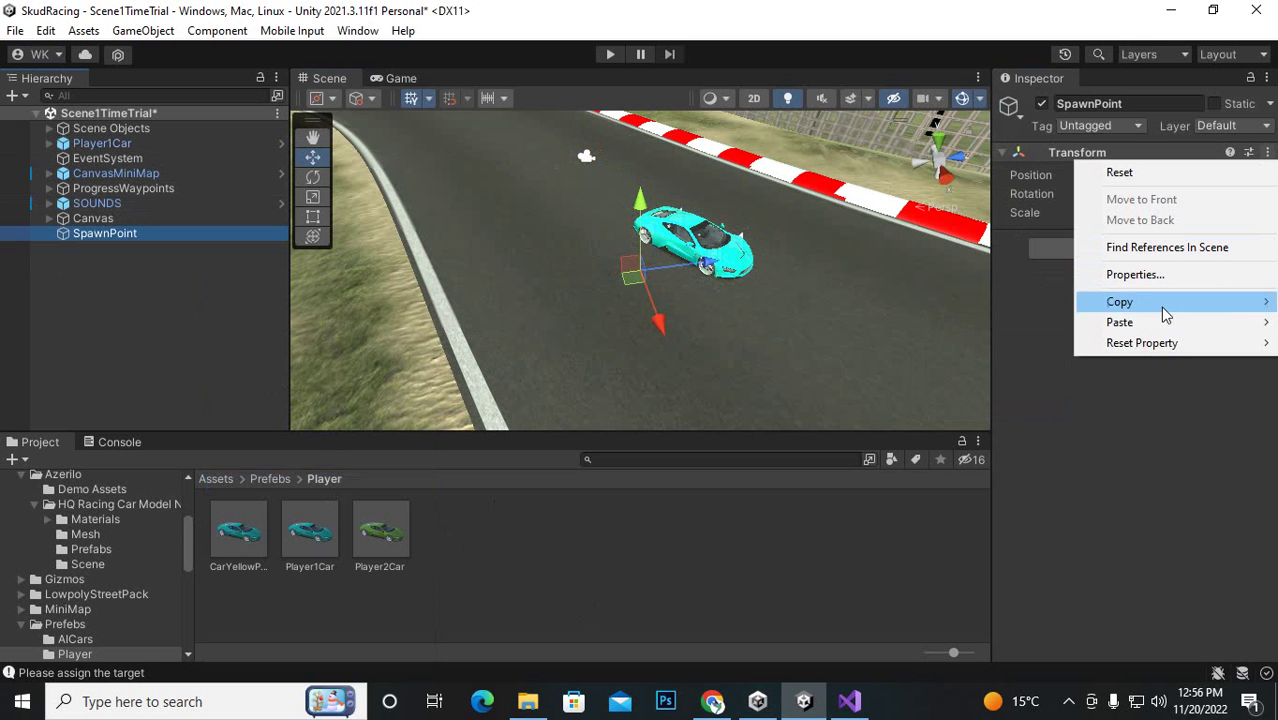
{"action": "mouse_move", "coordinate": [1146, 321]}
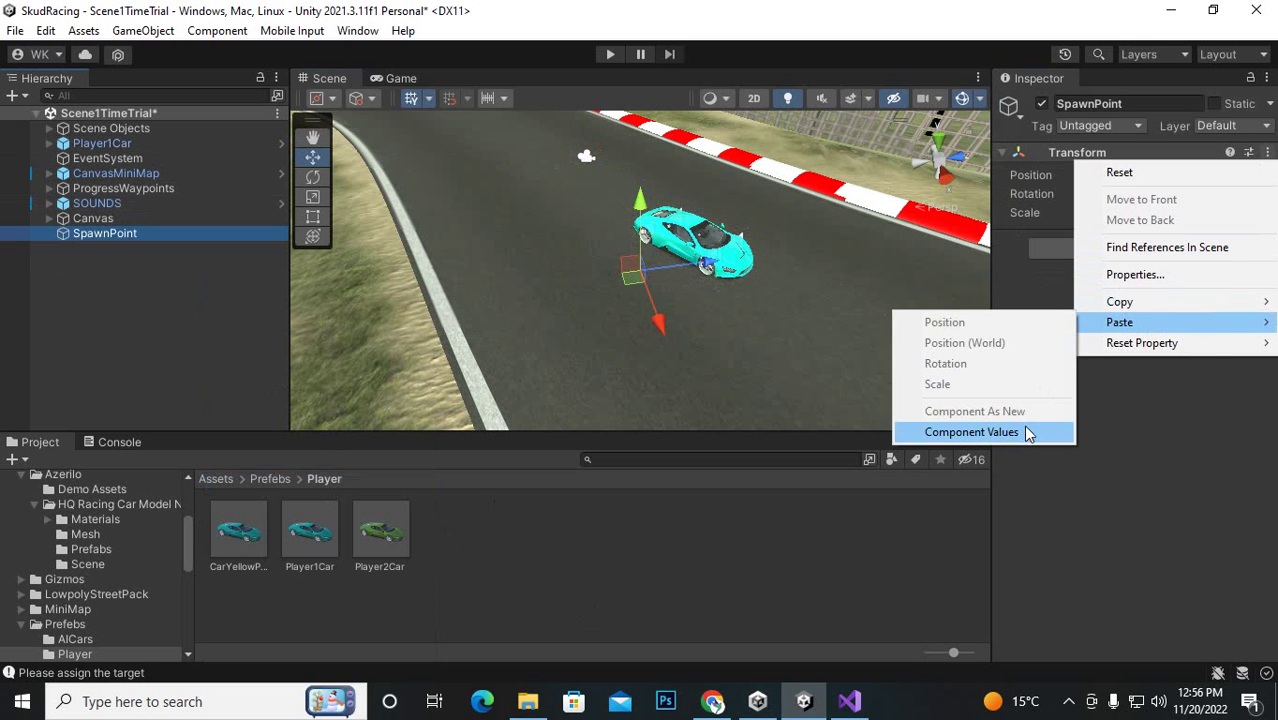
{"action": "left_click", "coordinate": [971, 431]}
{"action": "middle_click_drag", "start_coordinate": [656, 282], "coordinate": [665, 258]}
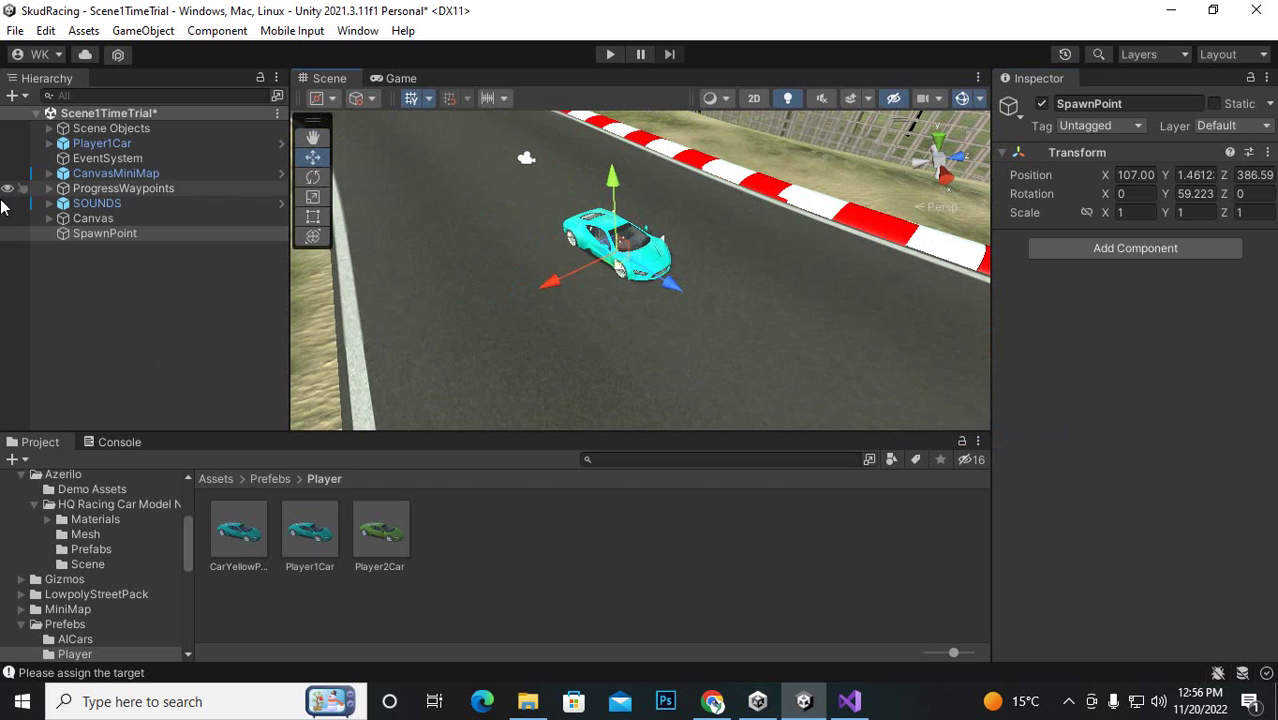
- Delete Player1Car from the scene and add a Spawn Cars script to SpawnPoint
{"action": "left_click", "coordinate": [109, 146]}
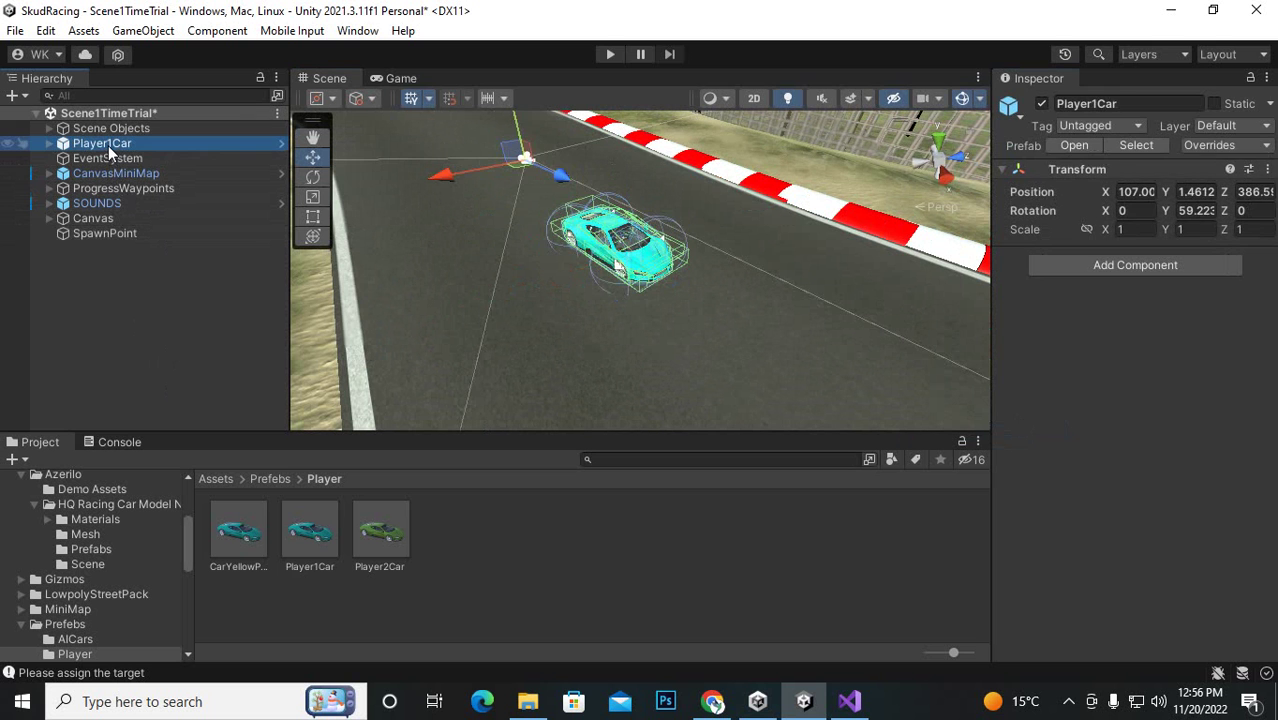
{"action": "key", "text": "Delete"}
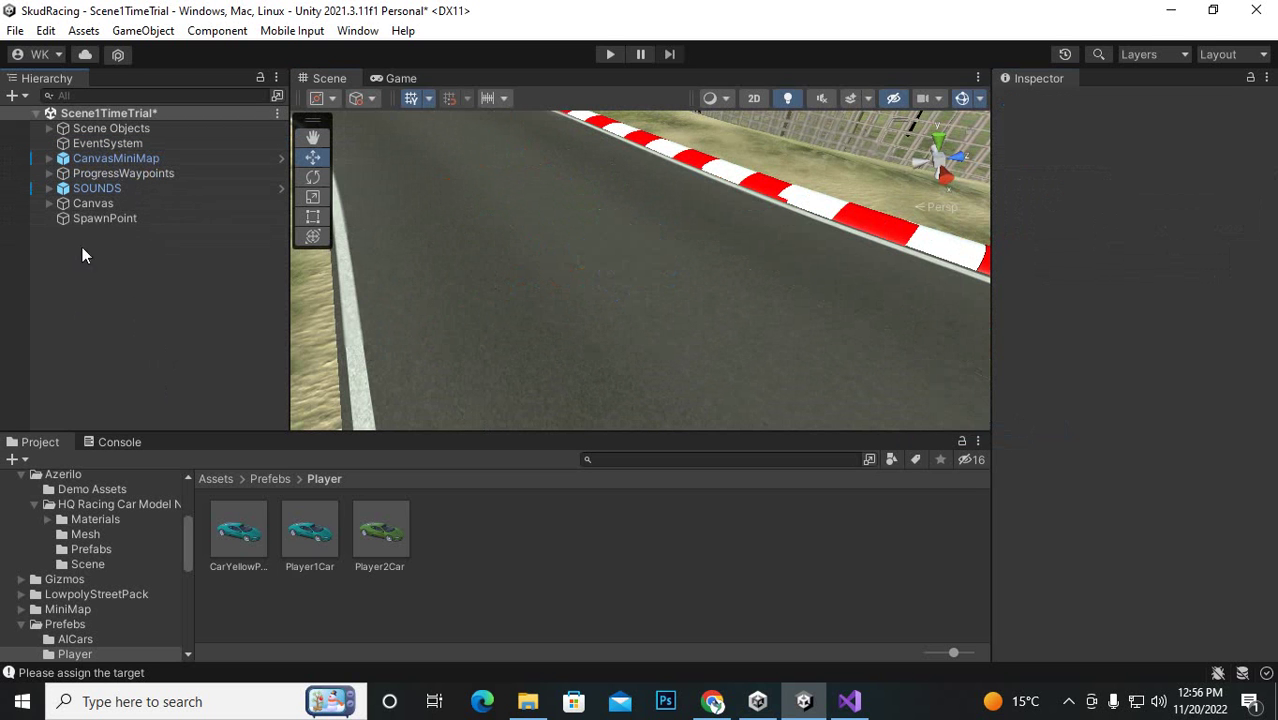
{"action": "left_click", "coordinate": [98, 219]}
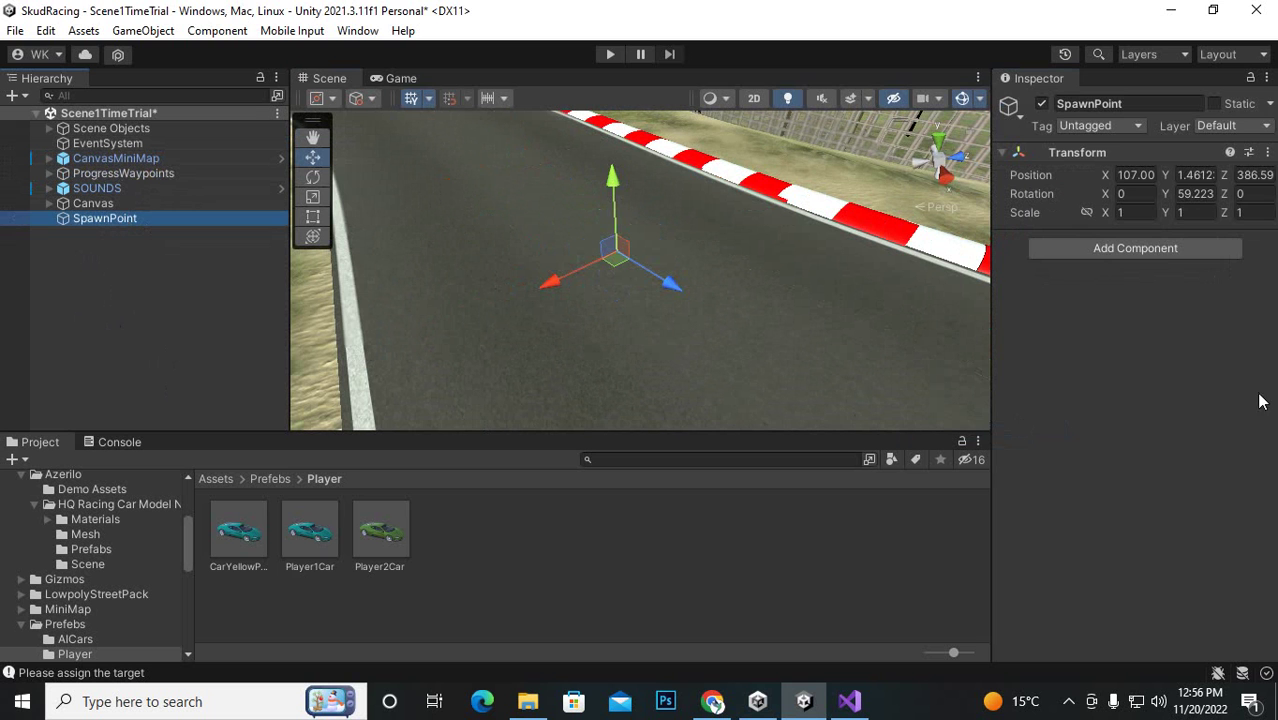
{"action": "left_click", "coordinate": [1140, 250]}
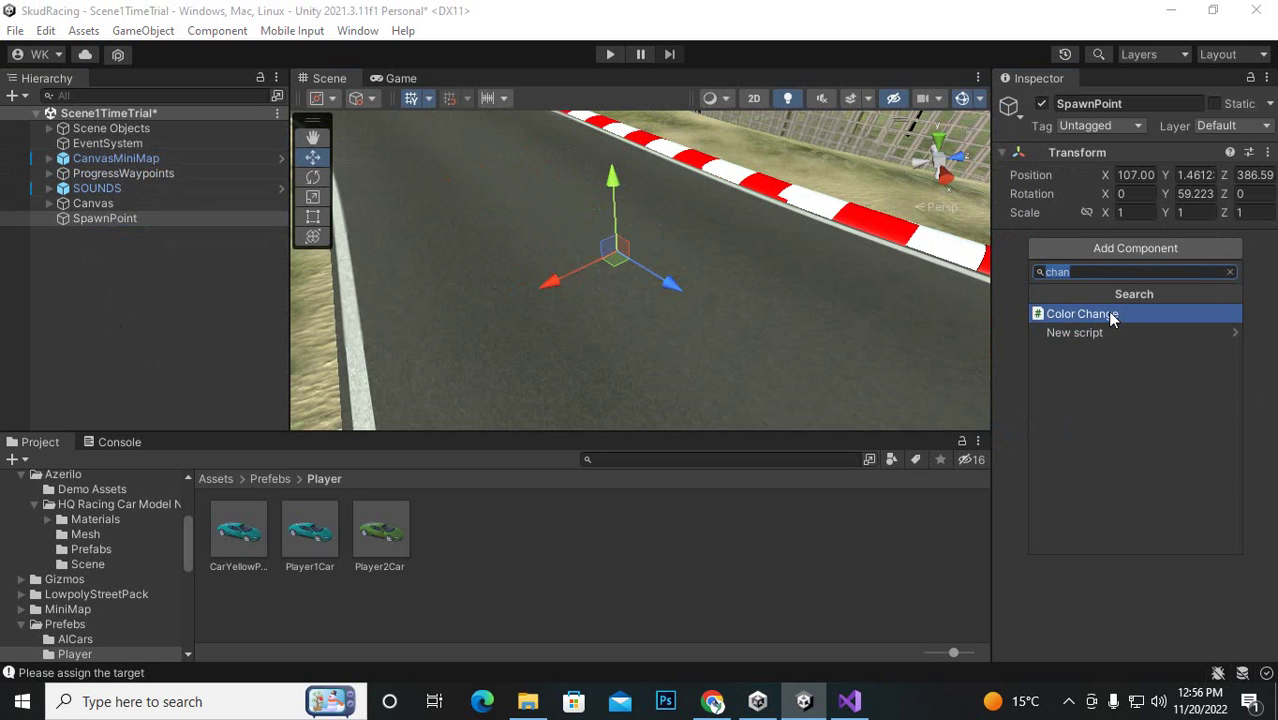
{"action": "type", "text": "spa"}
{"action": "left_click", "coordinate": [1107, 311]}
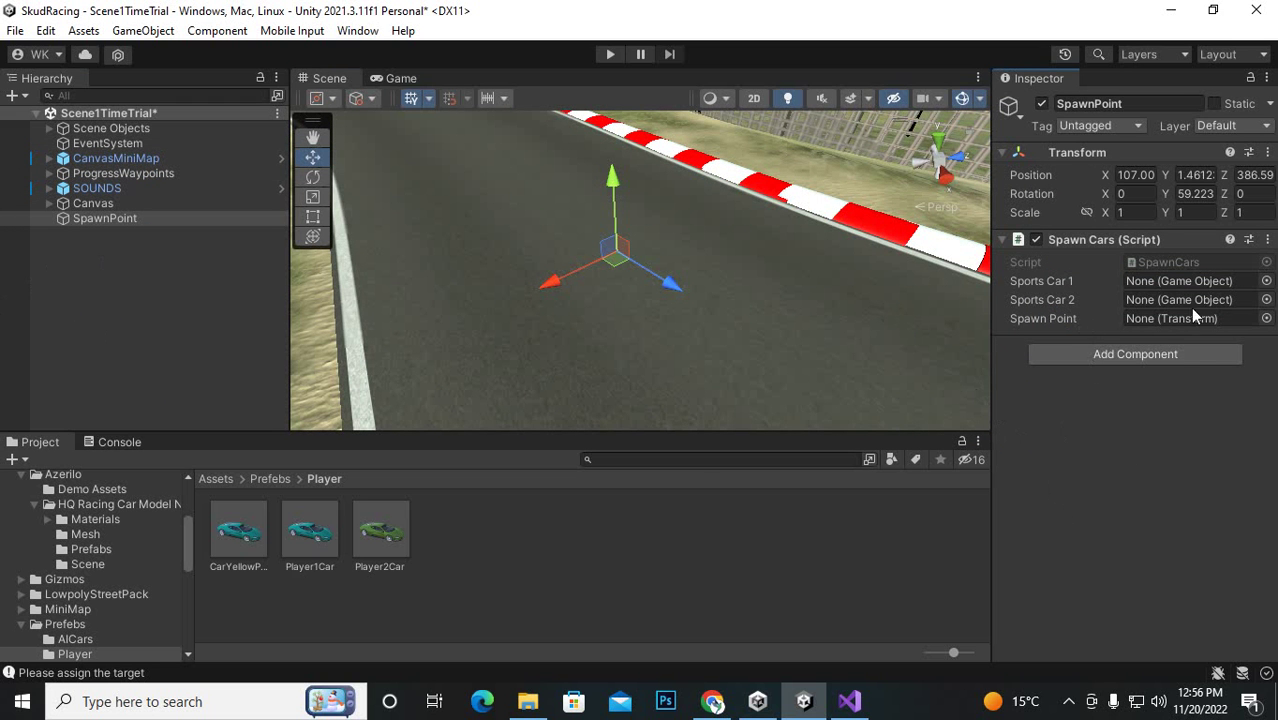
- Set Spawn Point to SpawnPoint, Sports Car 1 to Player1Car, and Sports Car 2 to Player2Car
{"action": "left_click_drag", "start_coordinate": [104, 218], "coordinate": [1185, 320]}
{"action": "left_click_drag", "start_coordinate": [318, 535], "coordinate": [1150, 283]}
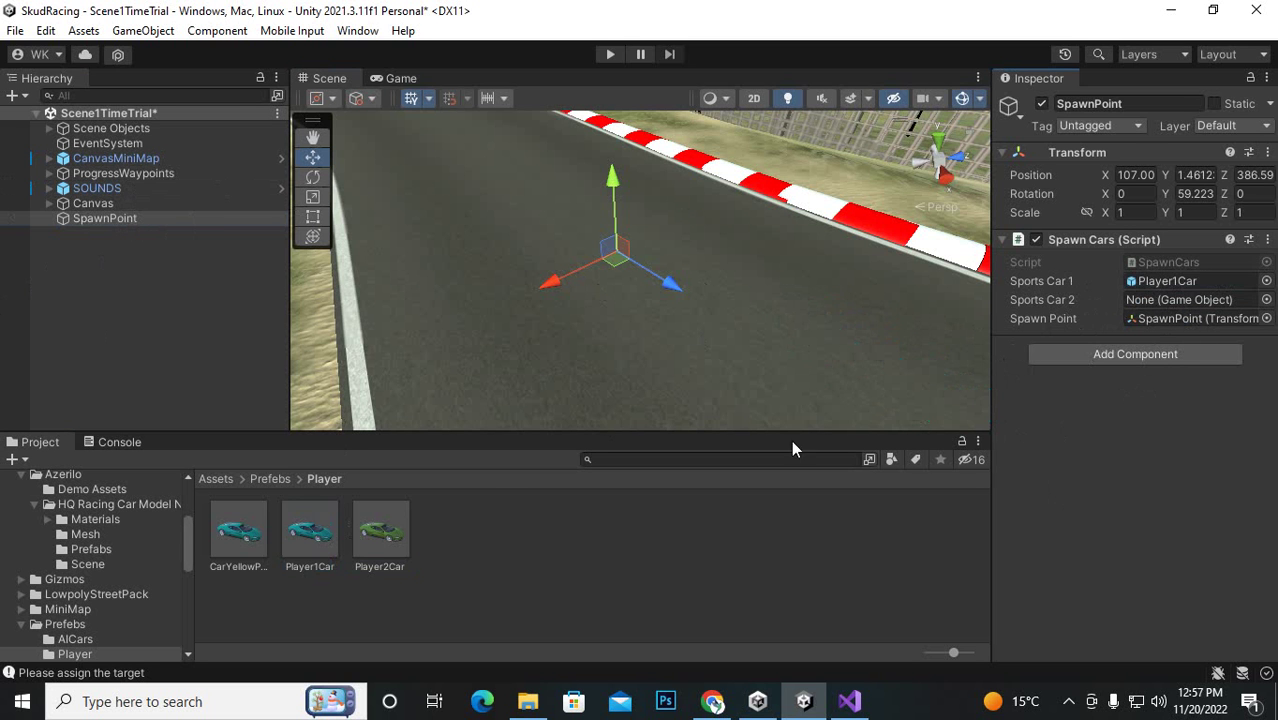
{"action": "left_click_drag", "start_coordinate": [375, 533], "coordinate": [1180, 300]}
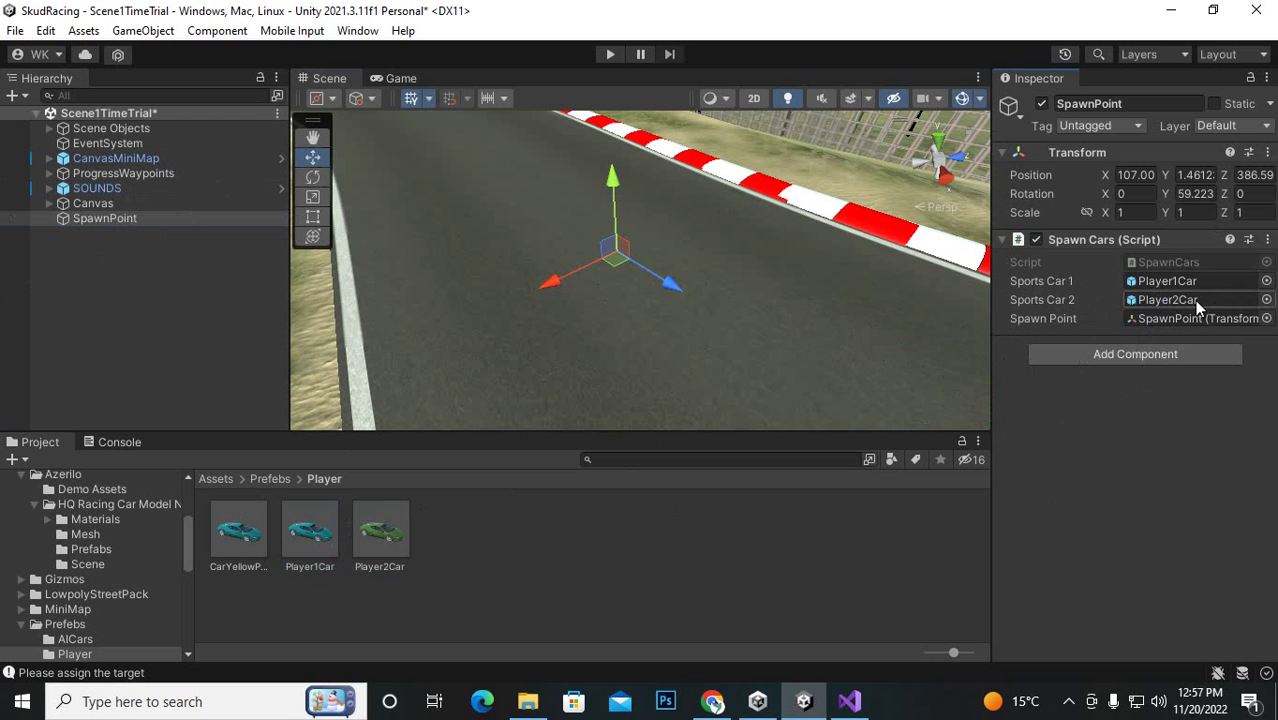
- Save the Scene1TimeTrial scene and the project
{"action": "left_click", "coordinate": [15, 30]}
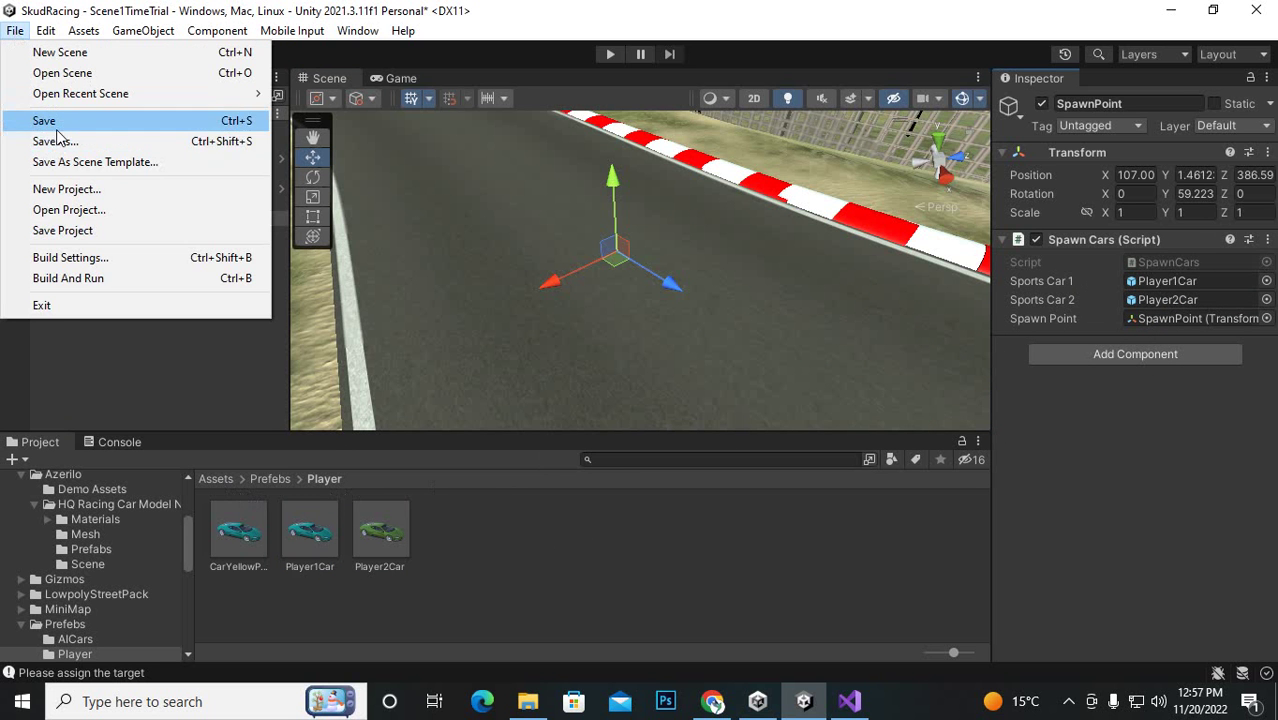
{"action": "left_click", "coordinate": [44, 121]}
{"action": "left_click", "coordinate": [15, 30]}
{"action": "left_click", "coordinate": [45, 230]}
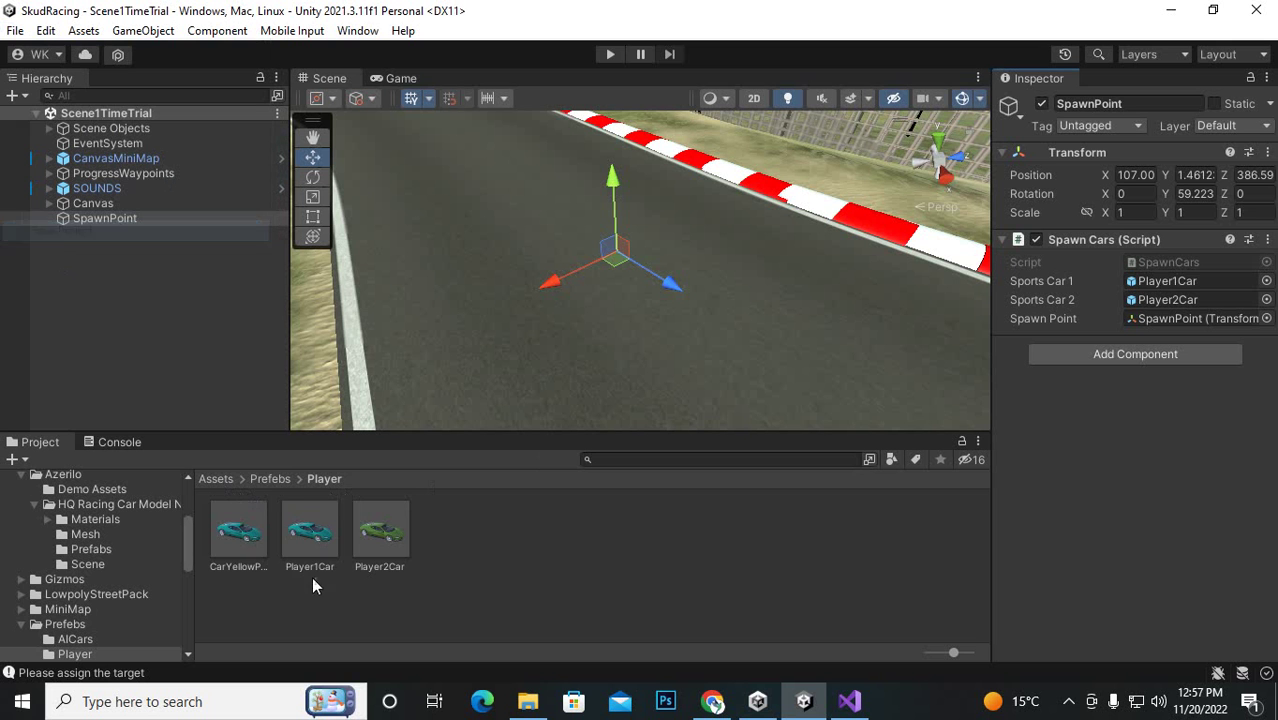
- Open the MainMenu scene from Assets/Scenes and run the game in play mode
{"action": "left_click", "coordinate": [230, 480]}
{"action": "scroll", "coordinate": [600, 605], "scroll_direction": "down", "scroll_amount": 1}
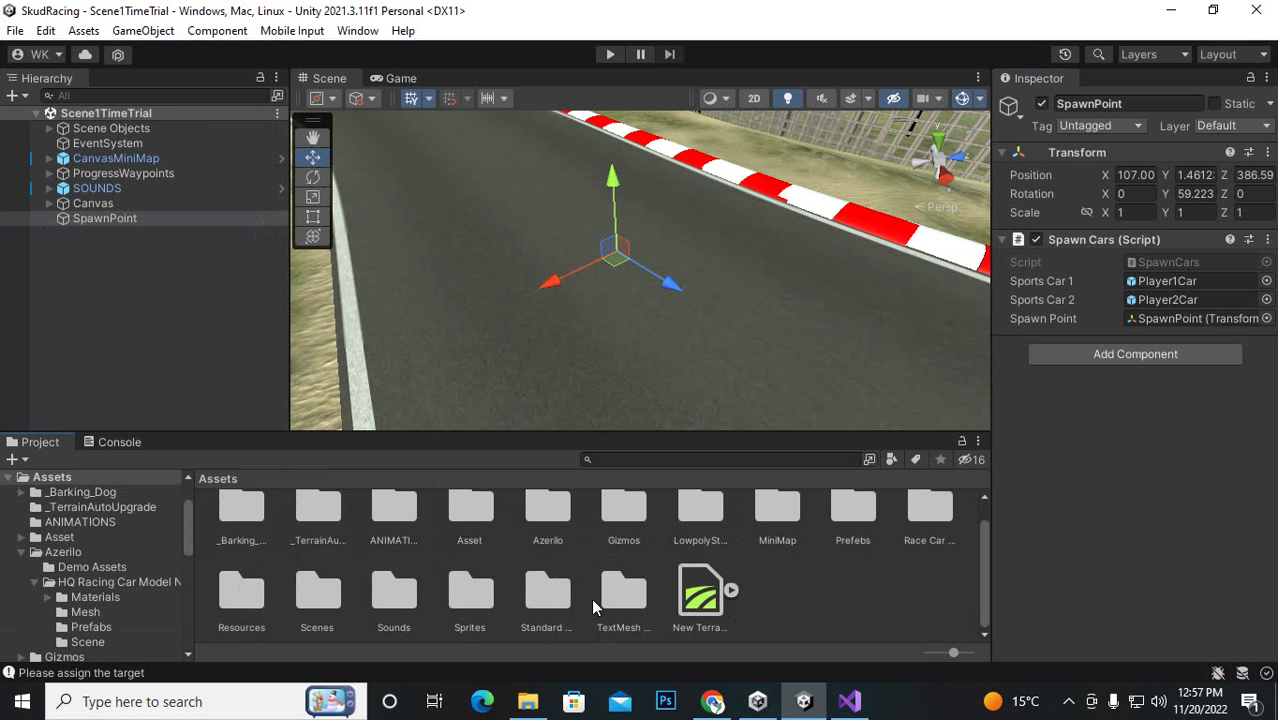
{"action": "left_click", "coordinate": [400, 595]}
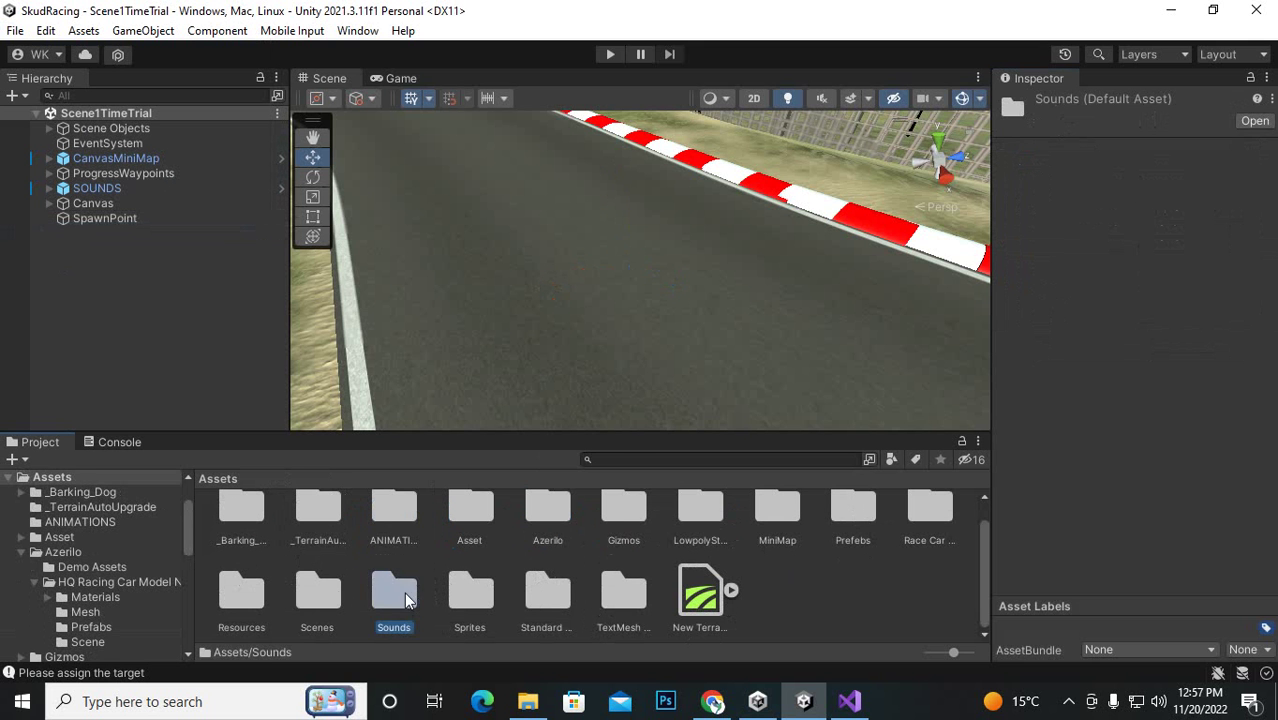
{"action": "double_click", "coordinate": [335, 595]}
{"action": "left_click", "coordinate": [574, 555]}
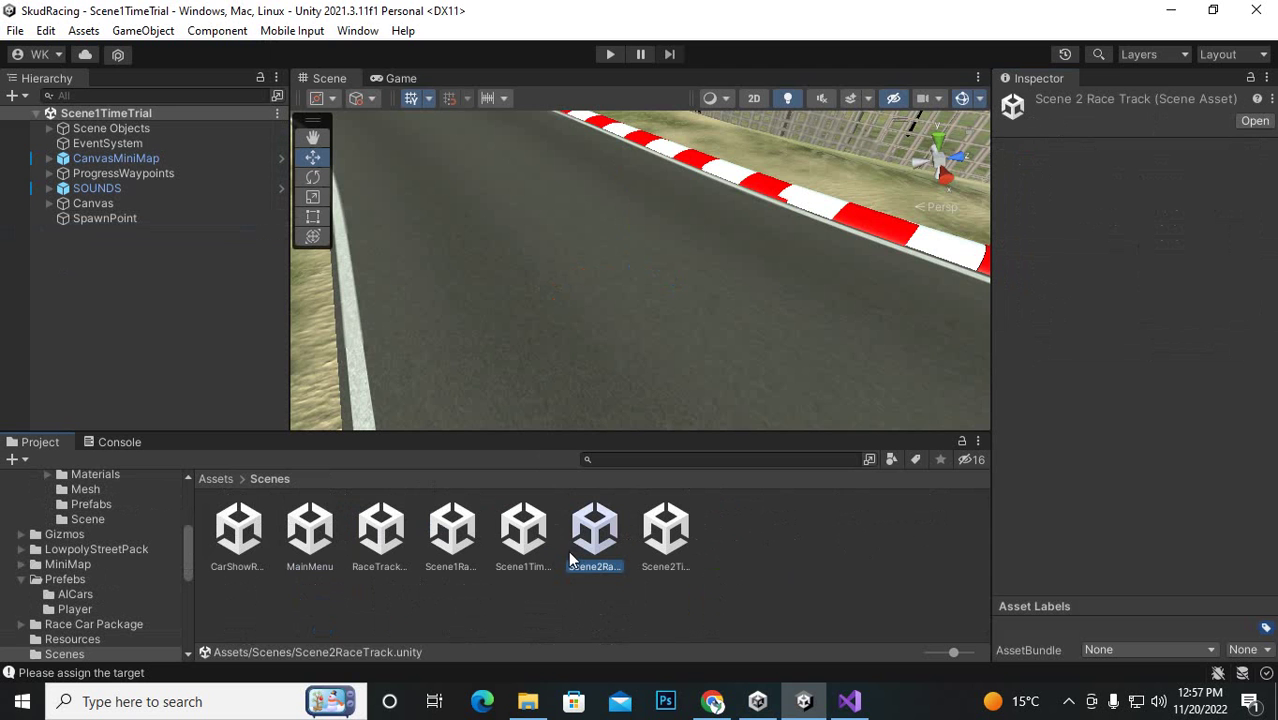
{"action": "left_click", "coordinate": [309, 538]}
{"action": "double_click", "coordinate": [309, 538]}
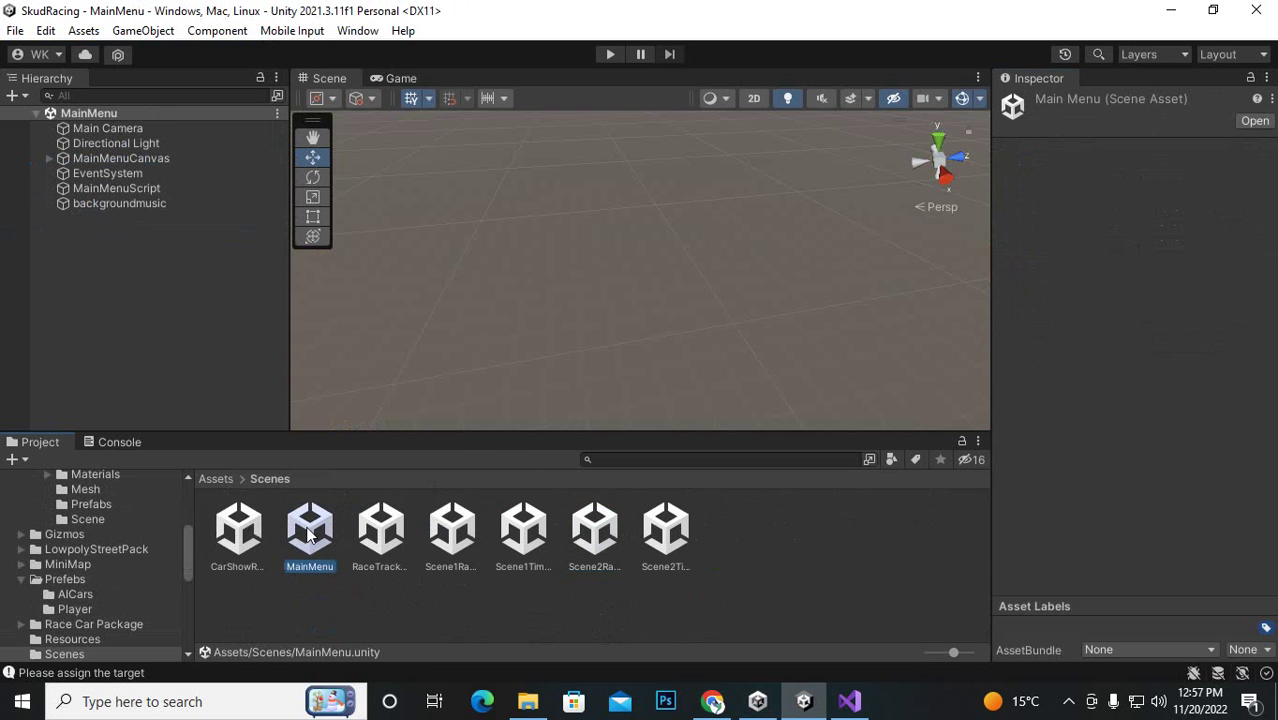
{"action": "left_click", "coordinate": [609, 54]}
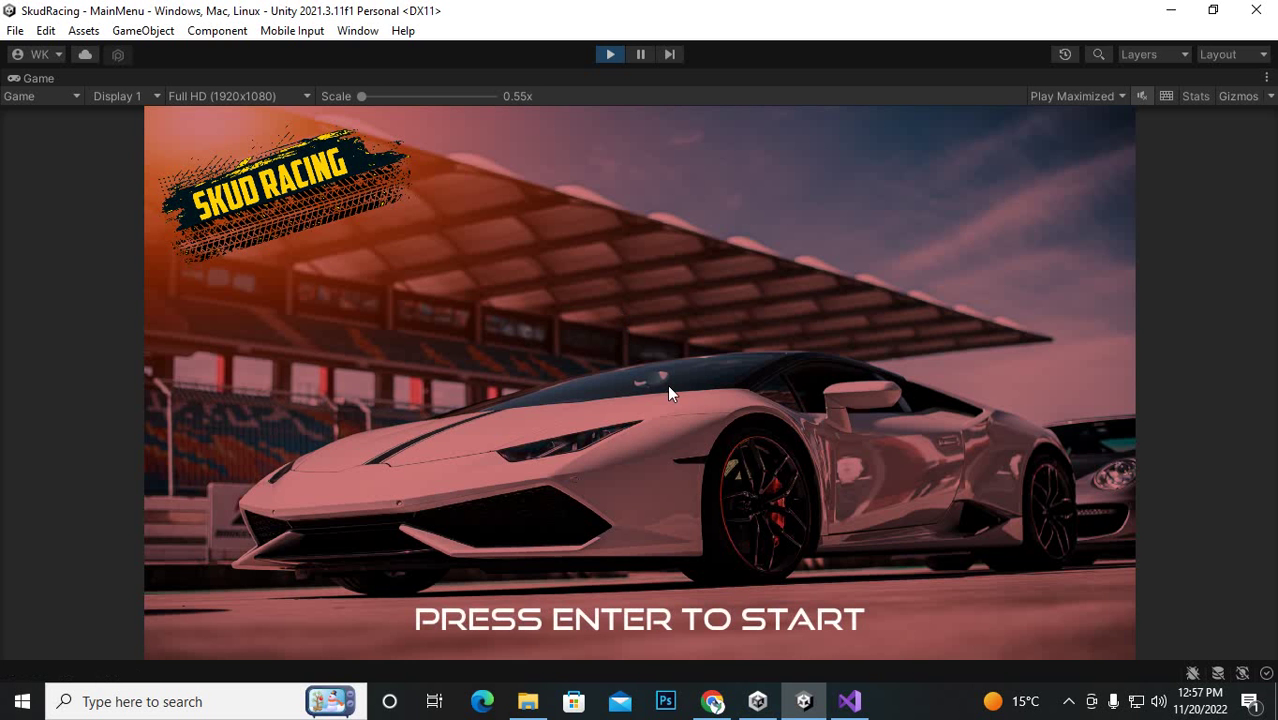
- Go past the title screen and recolour the car red in the Car Selection showroom
{"action": "key", "text": "Return"}
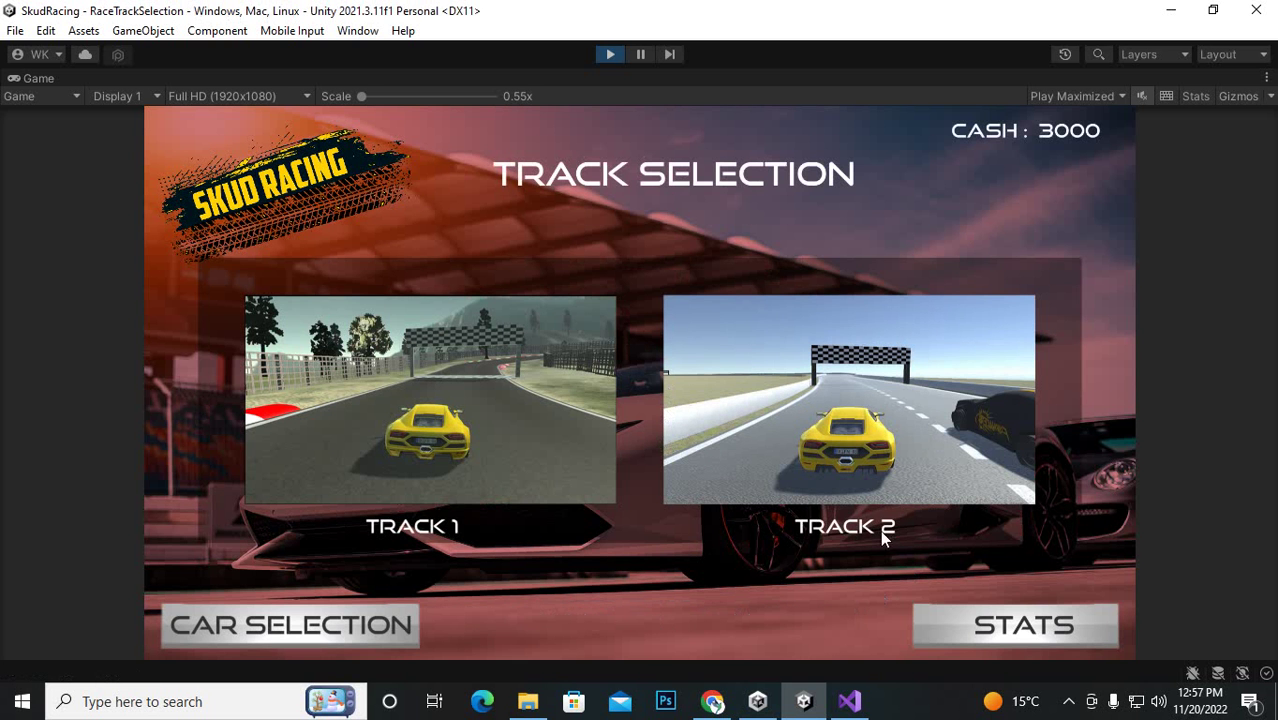
{"action": "left_click", "coordinate": [308, 626]}
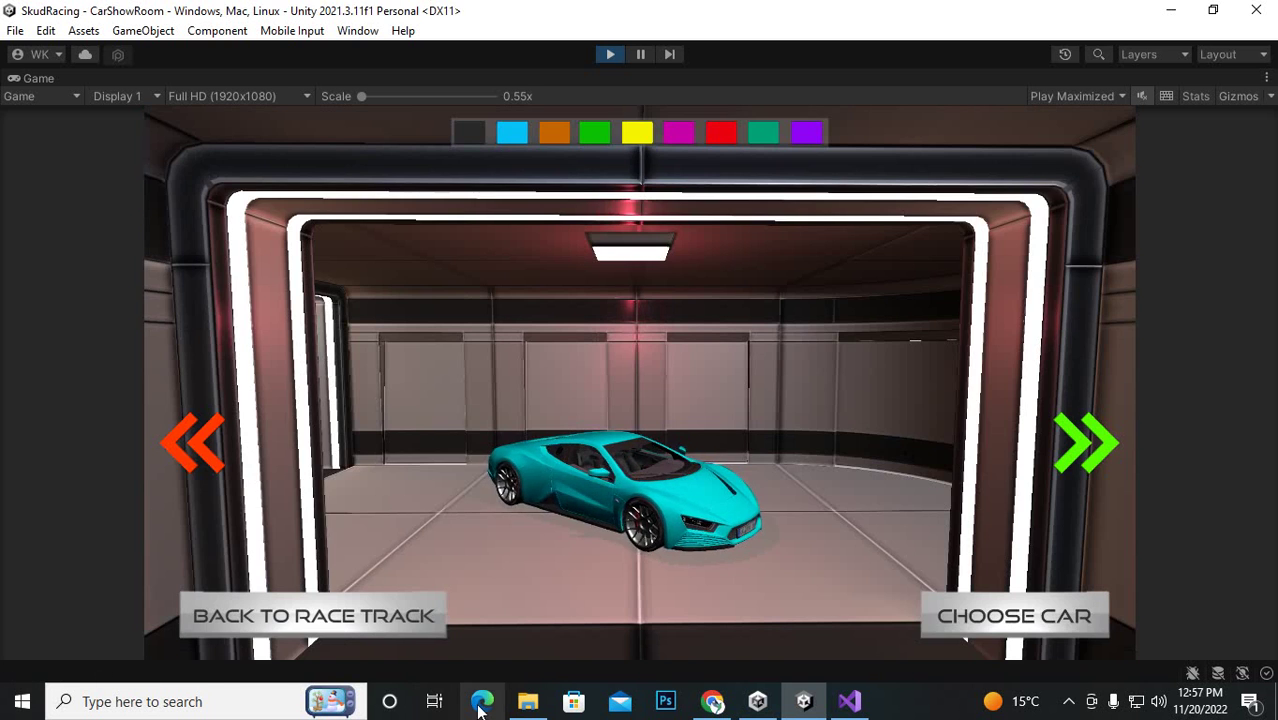
{"action": "left_click", "coordinate": [1095, 445]}
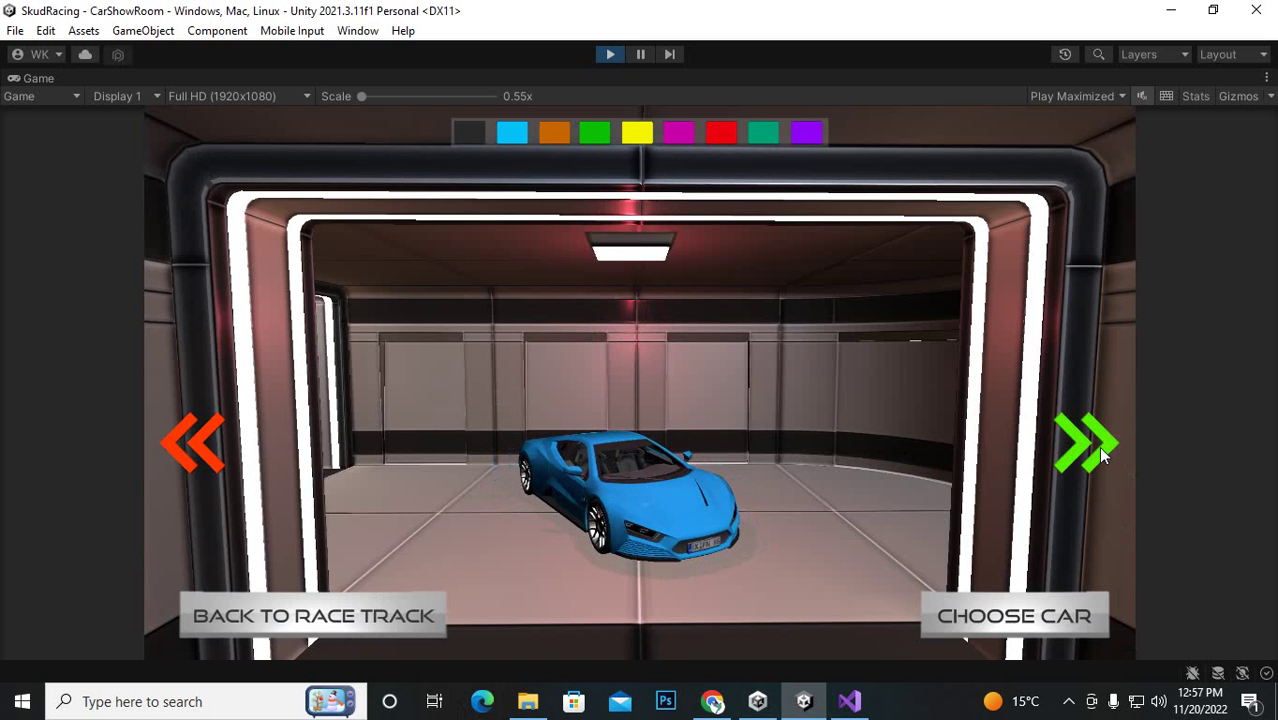
{"action": "left_click", "coordinate": [722, 134]}
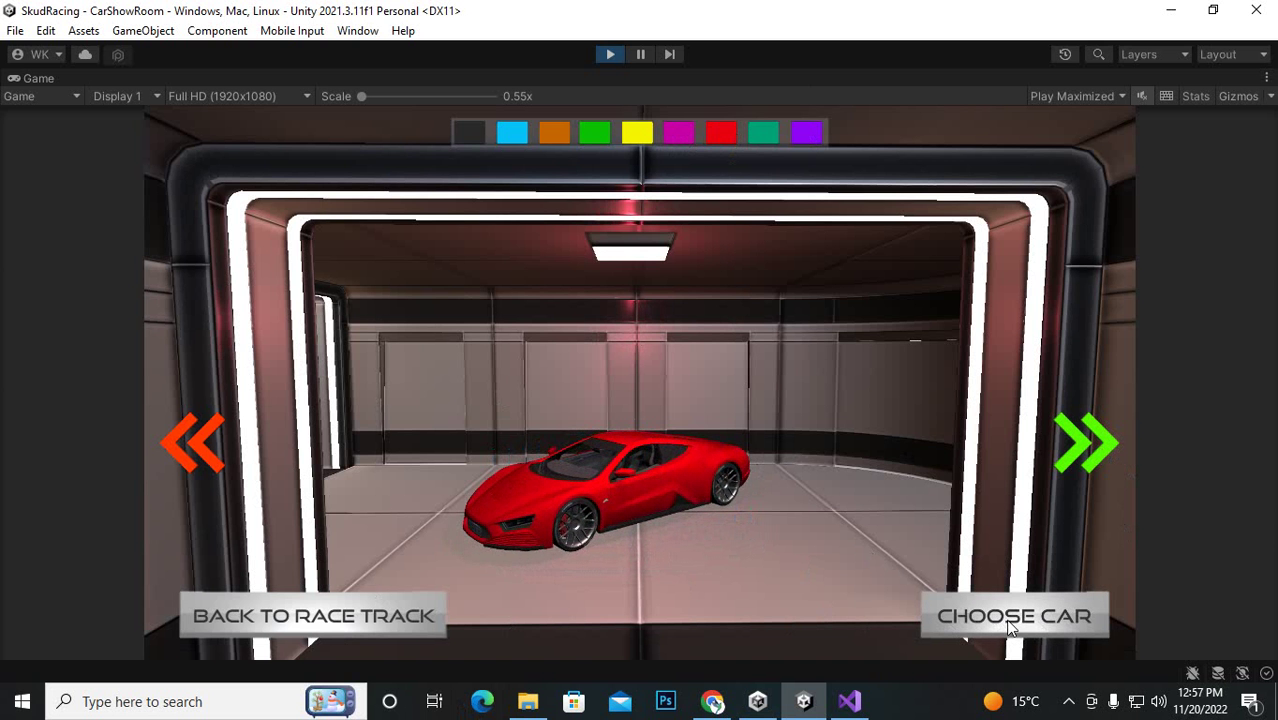
- Choose Track 1 and start the Time Trial race
{"action": "left_click", "coordinate": [322, 618]}
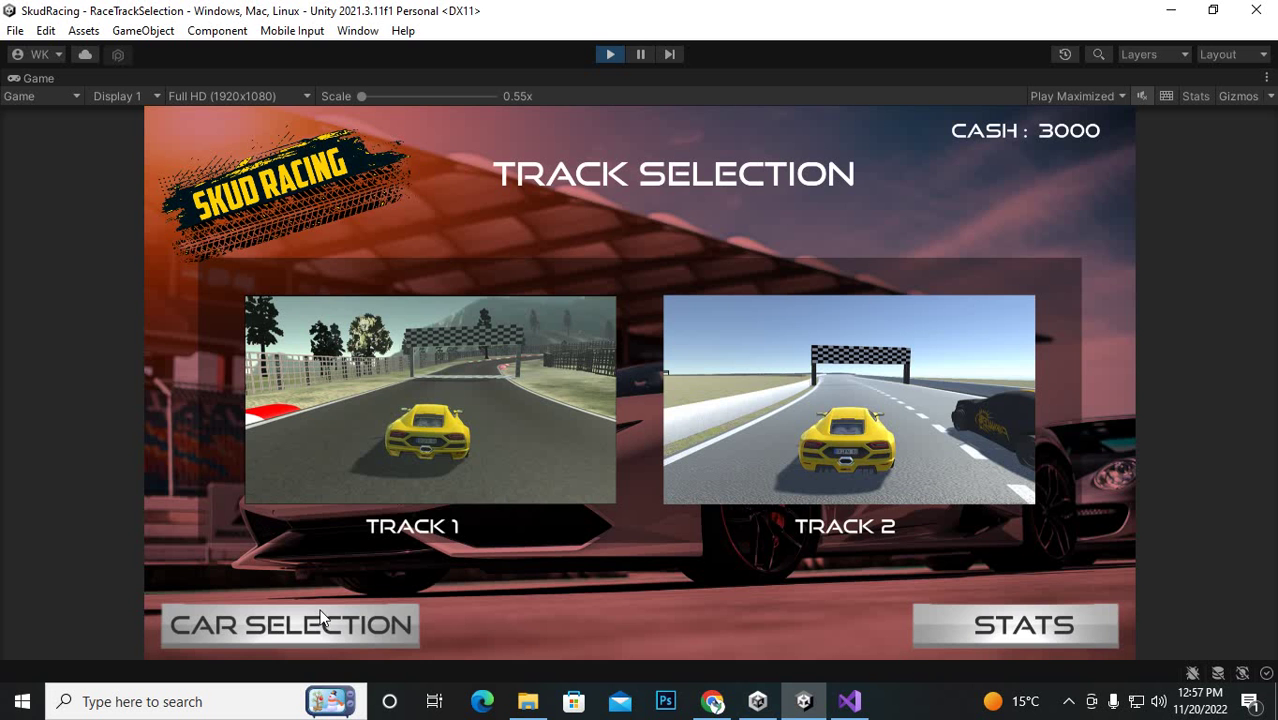
{"action": "left_click", "coordinate": [401, 415]}
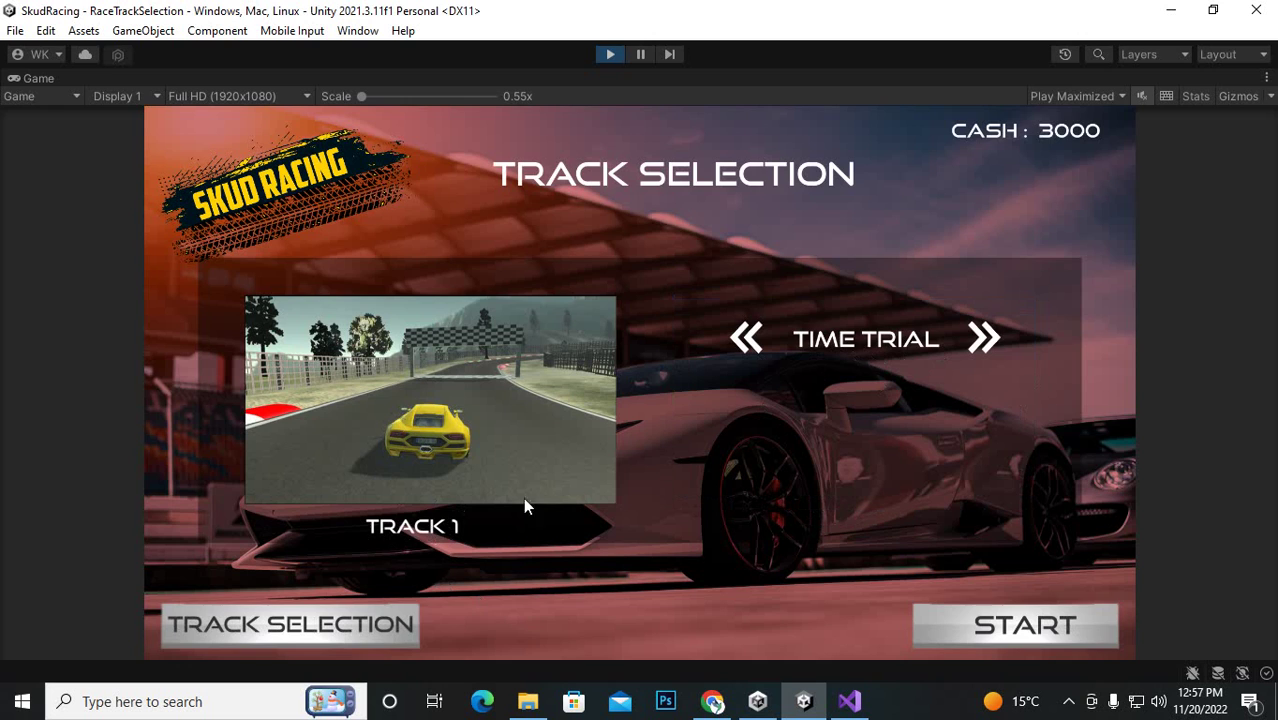
{"action": "left_click", "coordinate": [1095, 615]}
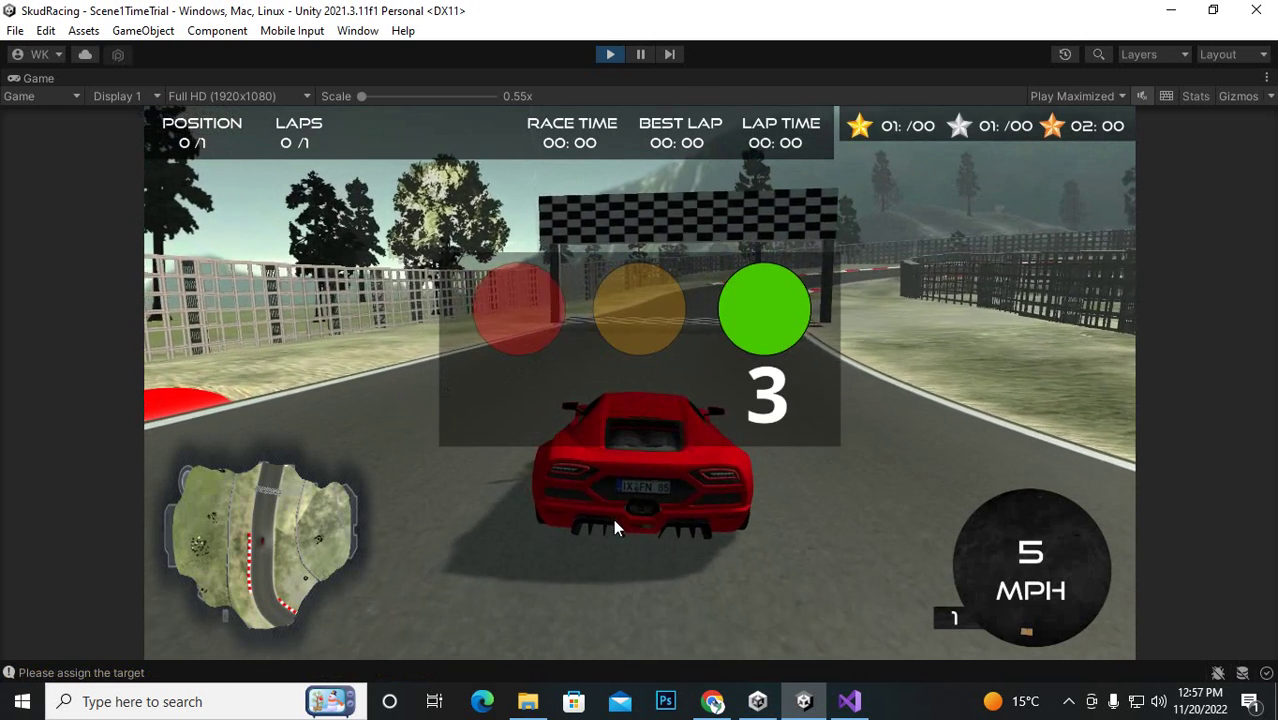
- Drive the red car off the start line through the gate and around the bend, then exit Play mode
{"action": "key", "text": "Up"}
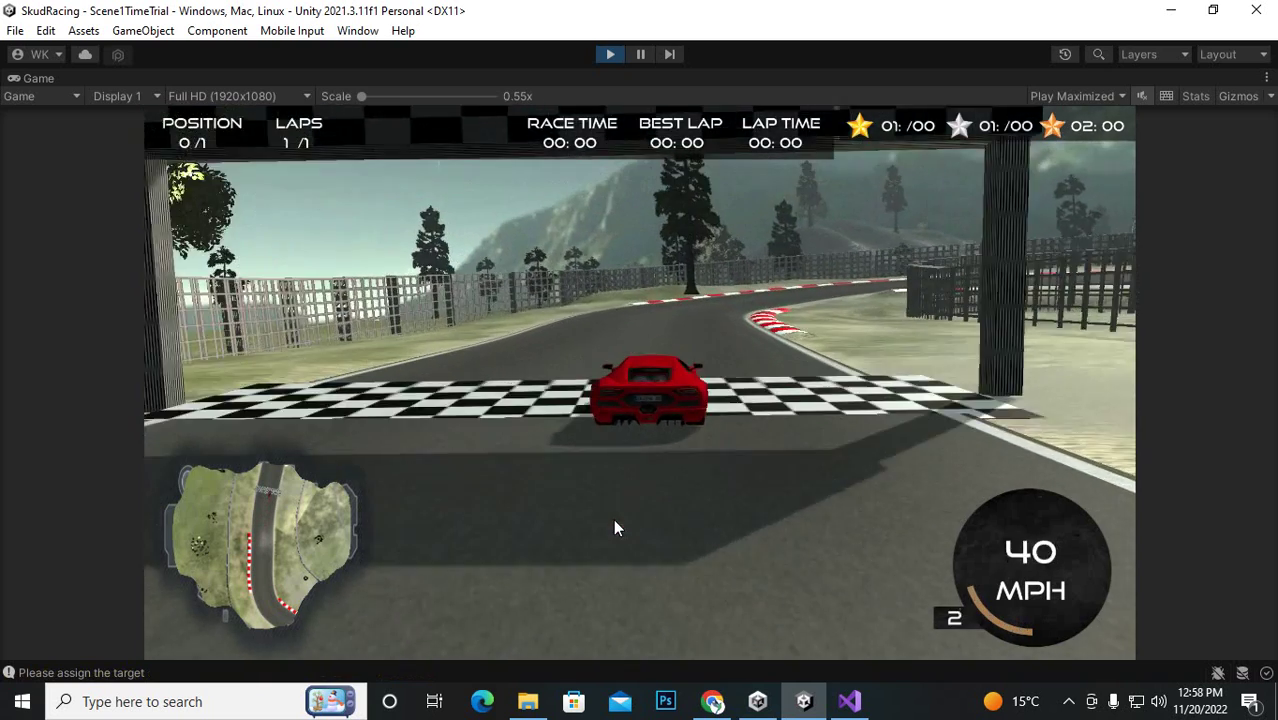
{"action": "key", "text": "Left"}
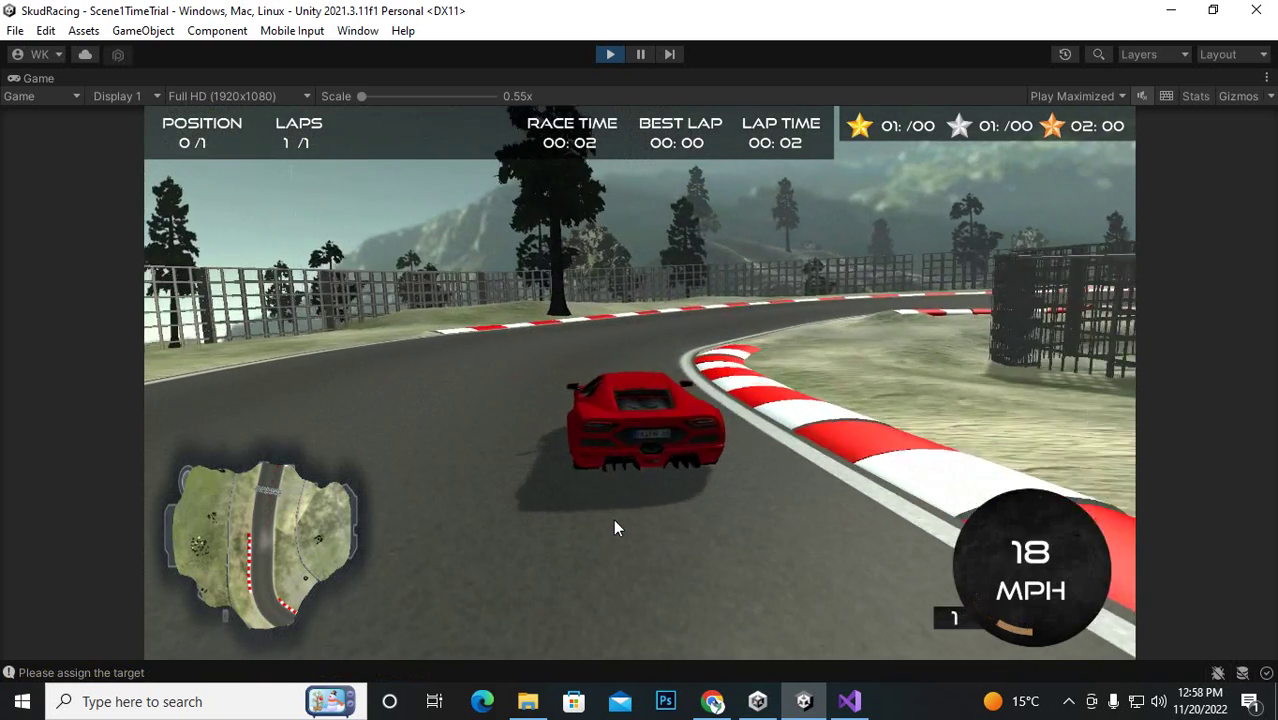
{"action": "key", "text": "Up"}
{"action": "key", "text": "Up"}
{"action": "key", "text": "Right"}
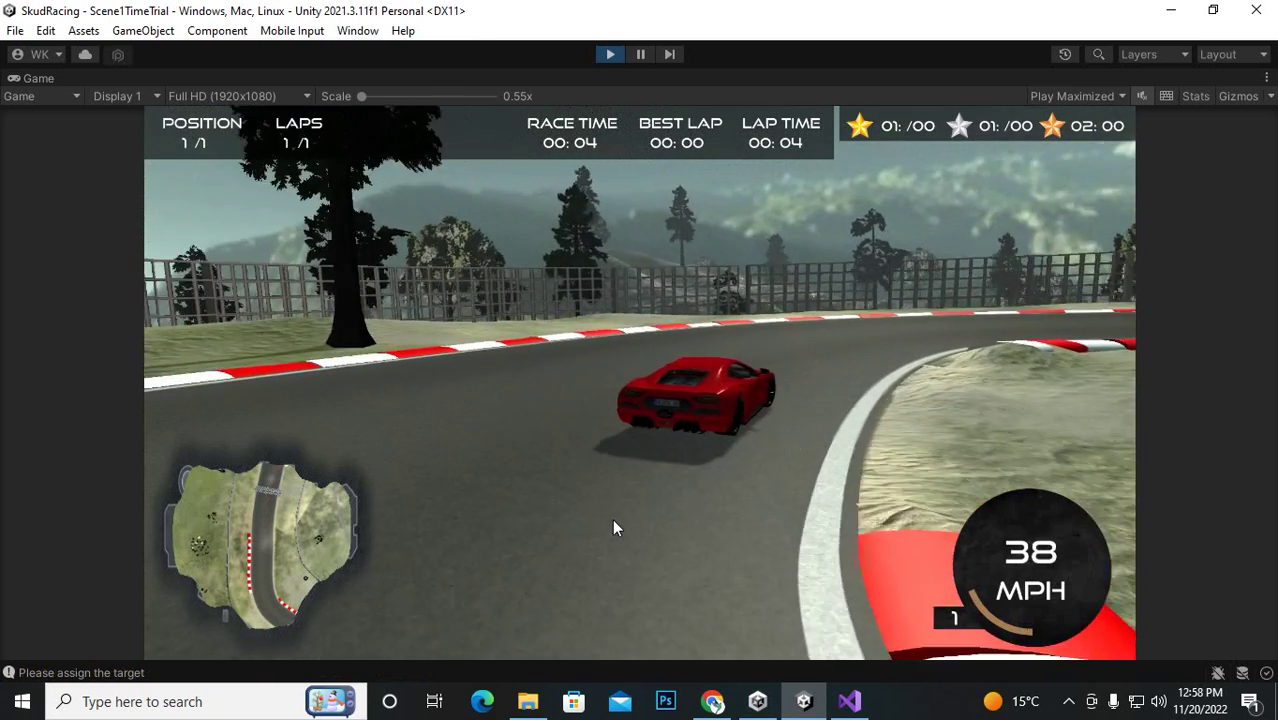
{"action": "key", "text": "Right"}
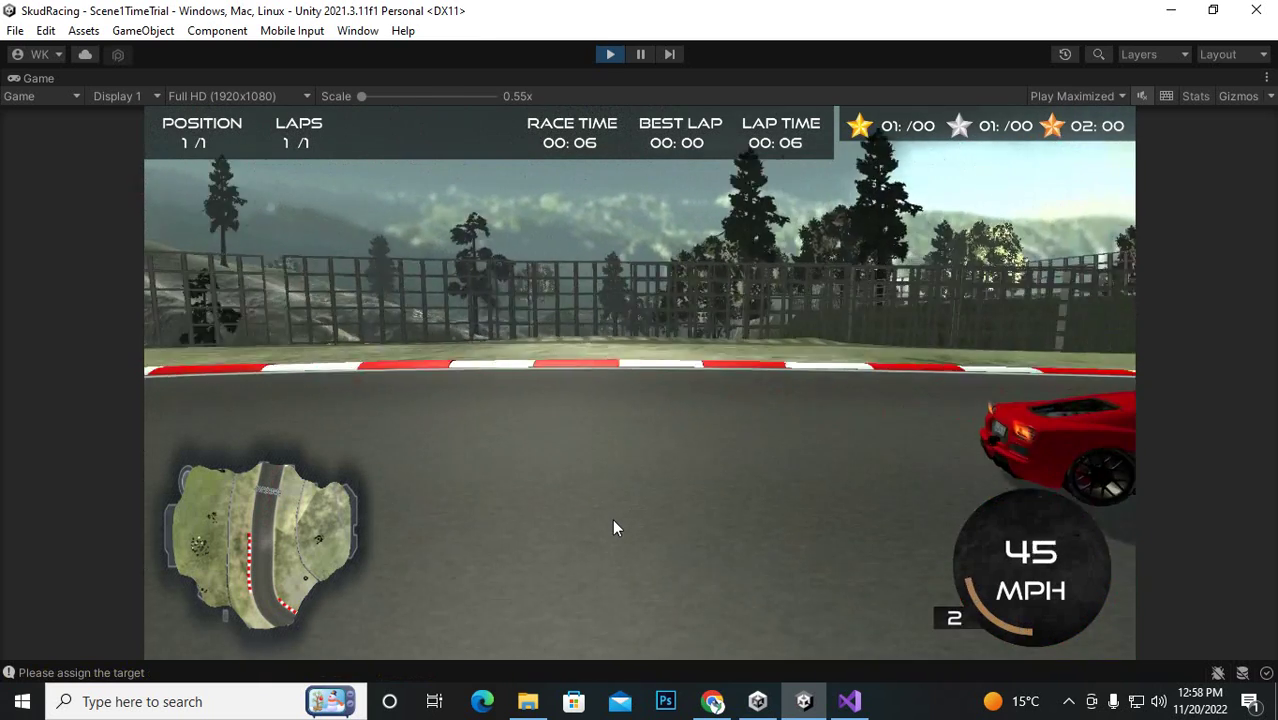
{"action": "key", "text": "Down"}
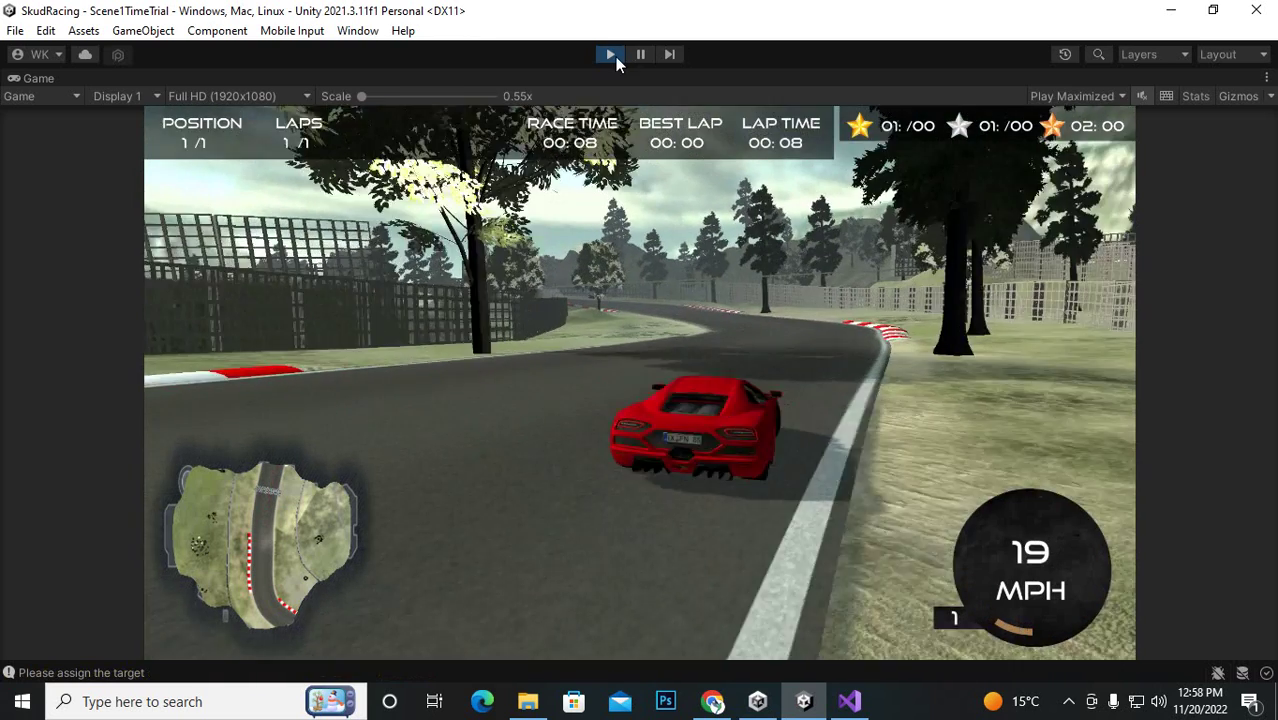
{"action": "left_click", "coordinate": [611, 55]}
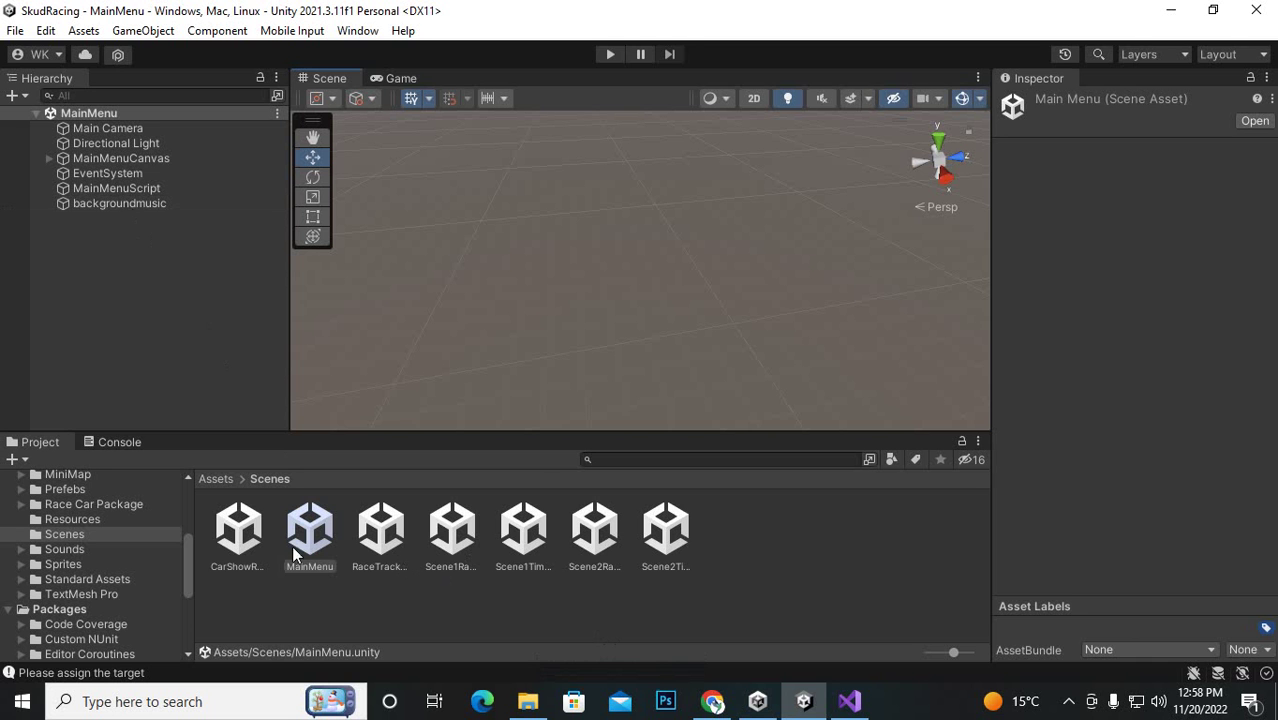
- Open Scene1RaceTrack from the Scenes folder and select the CarYellowPlayer object
{"action": "left_click", "coordinate": [462, 533]}
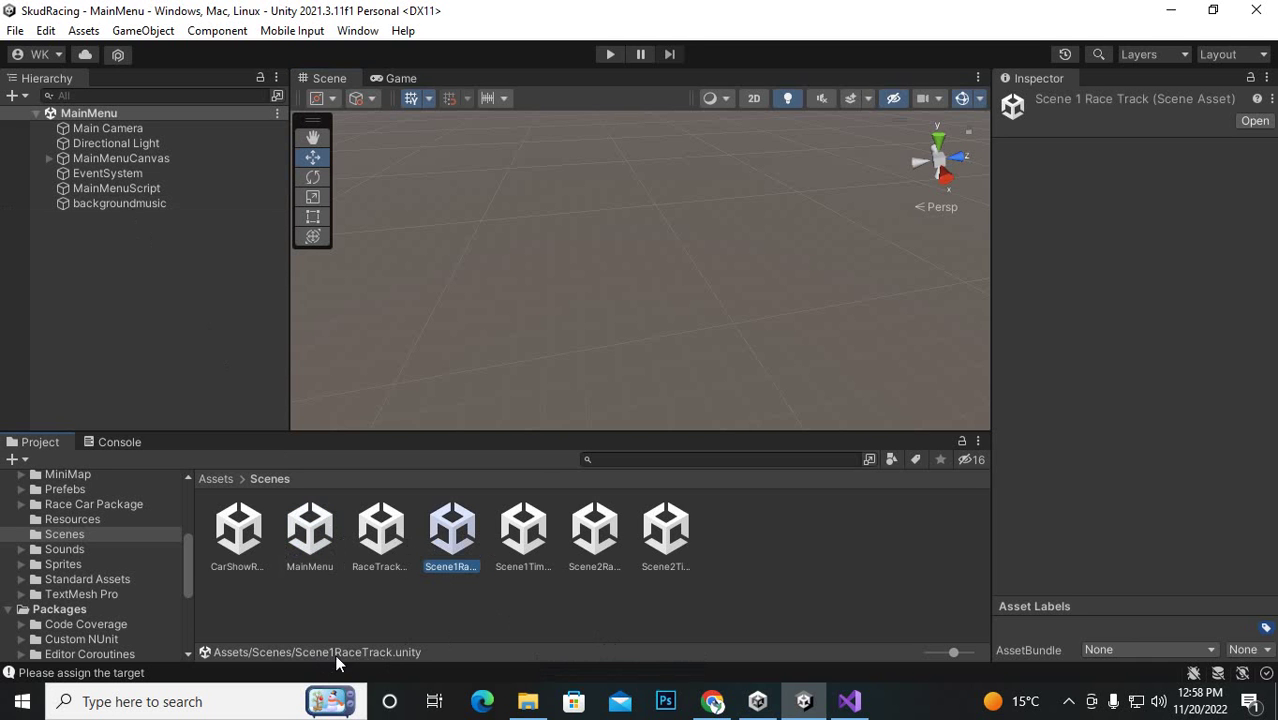
{"action": "double_click", "coordinate": [449, 540]}
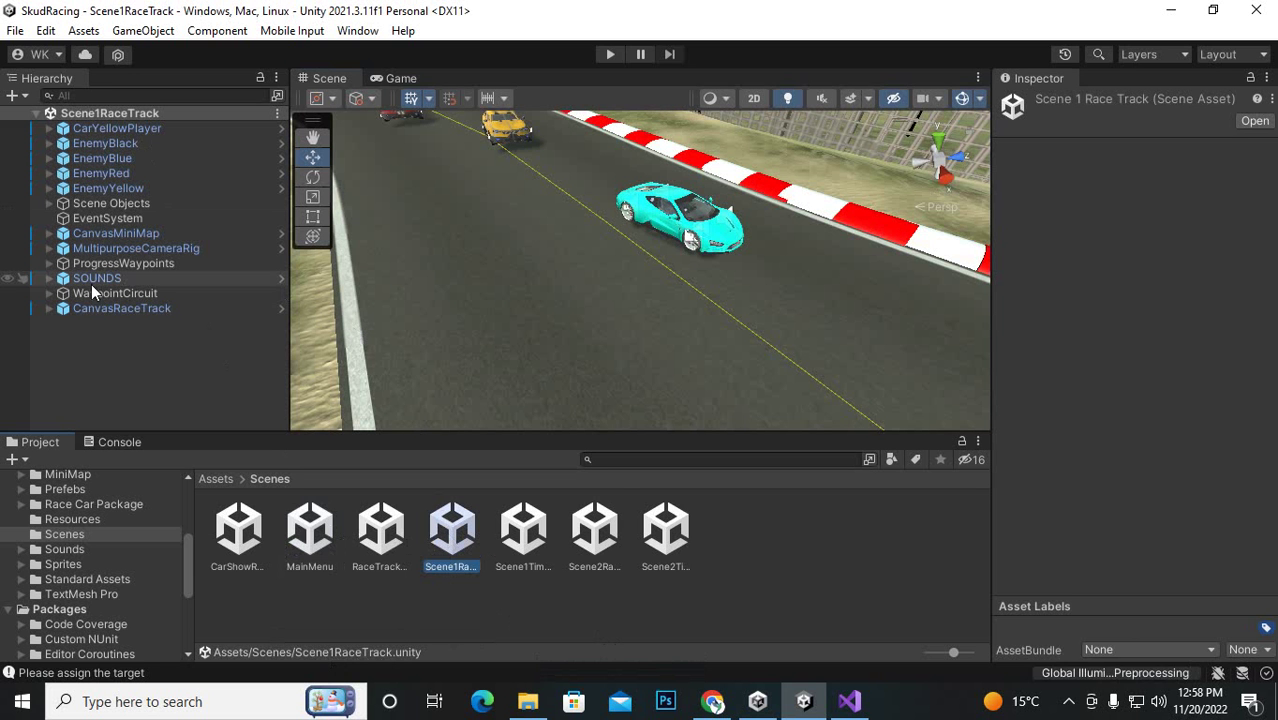
{"action": "left_click", "coordinate": [127, 131]}
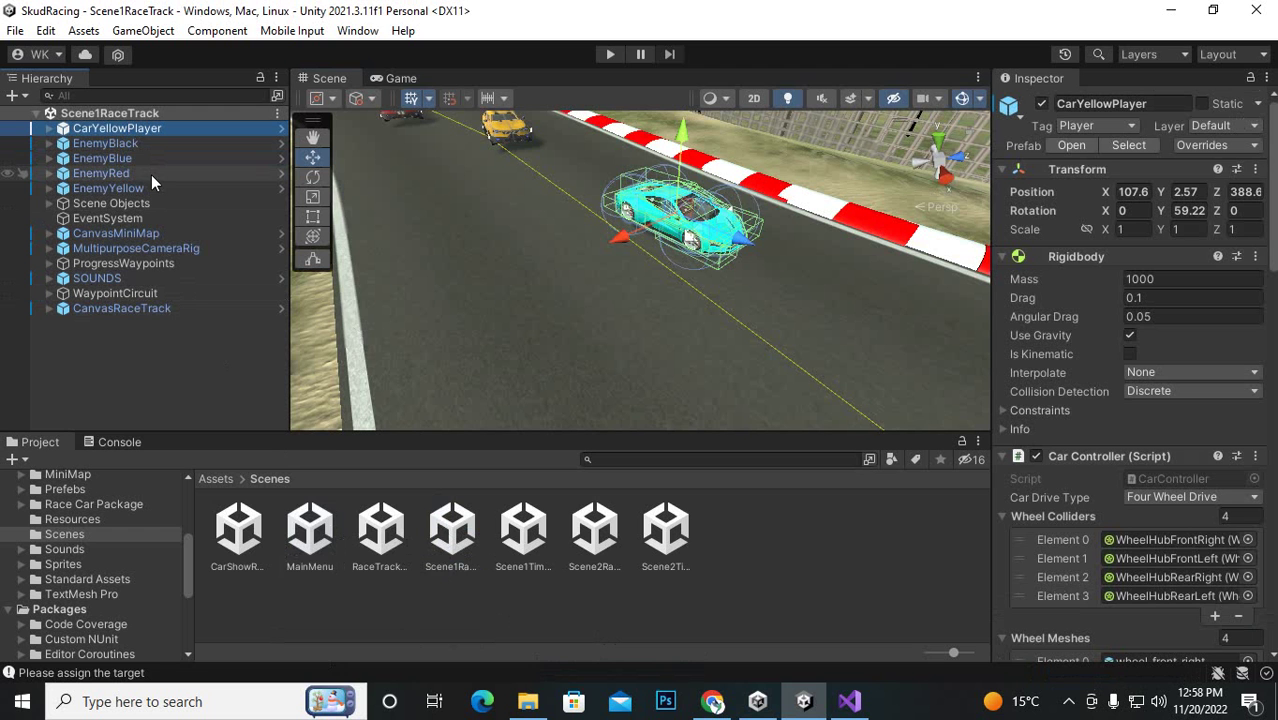
- Create an empty object in the Hierarchy named SpawnPoint
{"action": "right_click", "coordinate": [122, 373]}
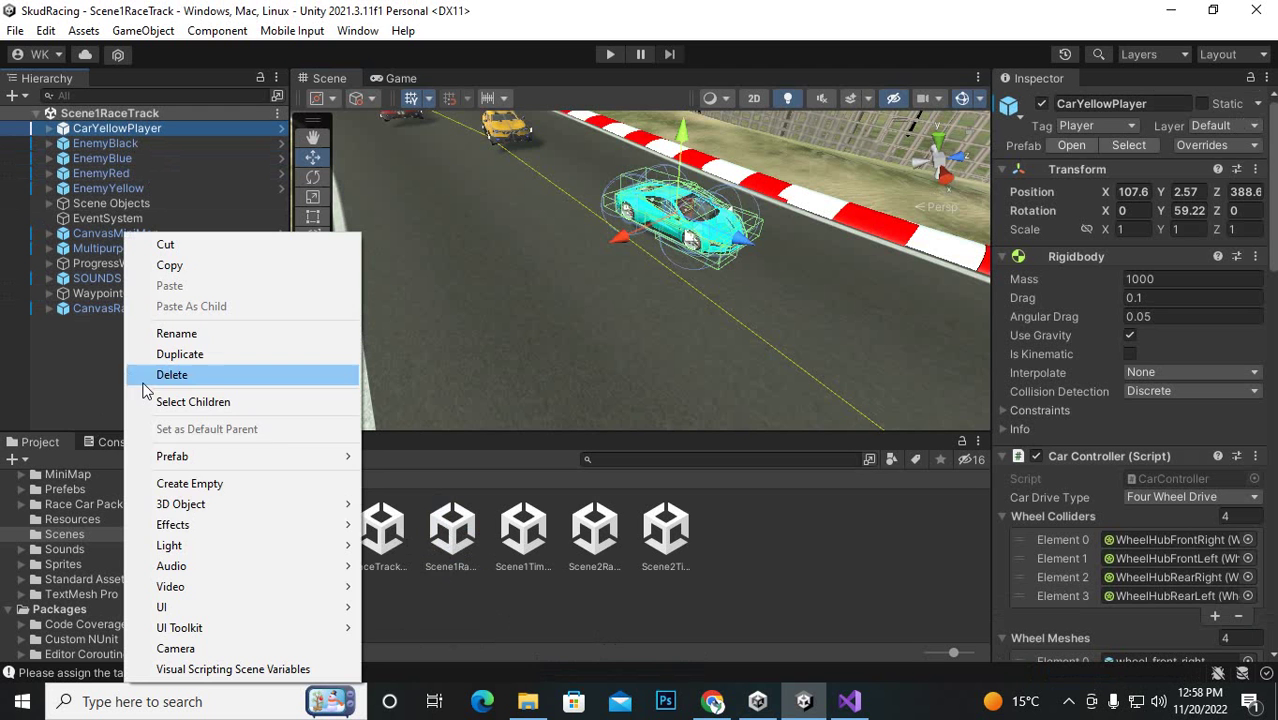
{"action": "left_click", "coordinate": [190, 484]}
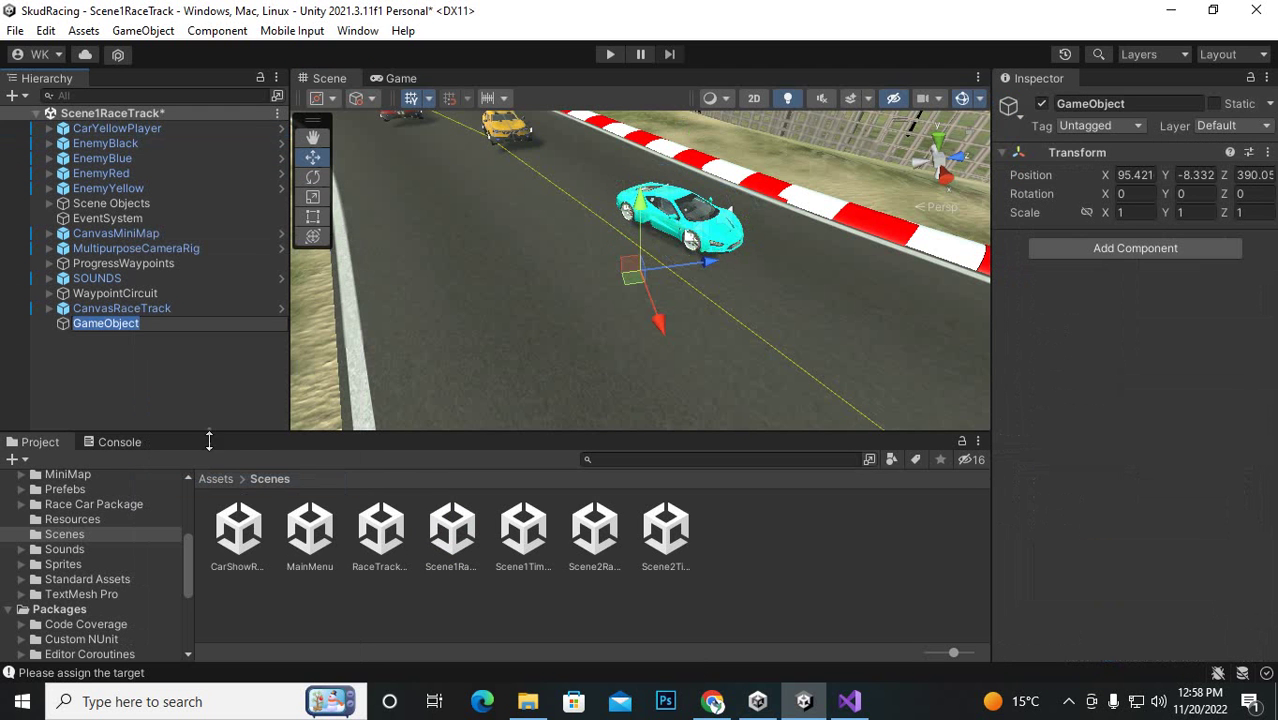
{"action": "type", "text": "Spawn"}
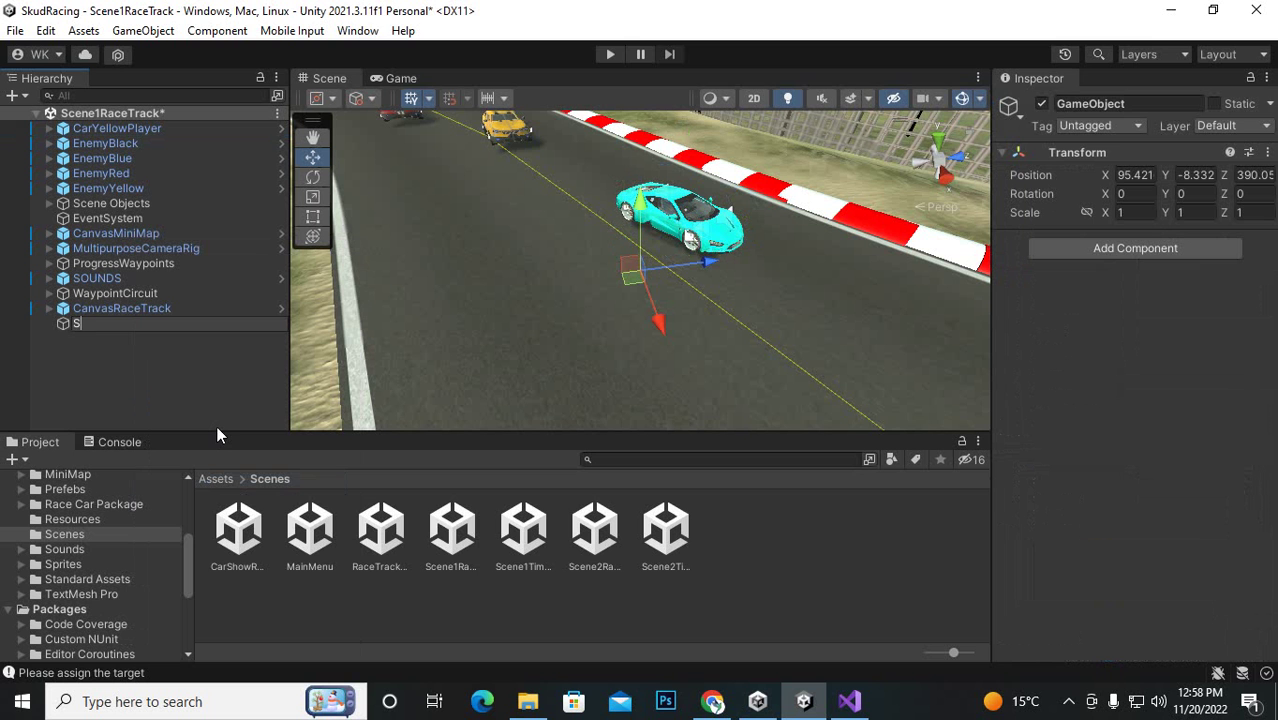
{"action": "type", "text": "oint"}
{"action": "key", "text": "Return"}
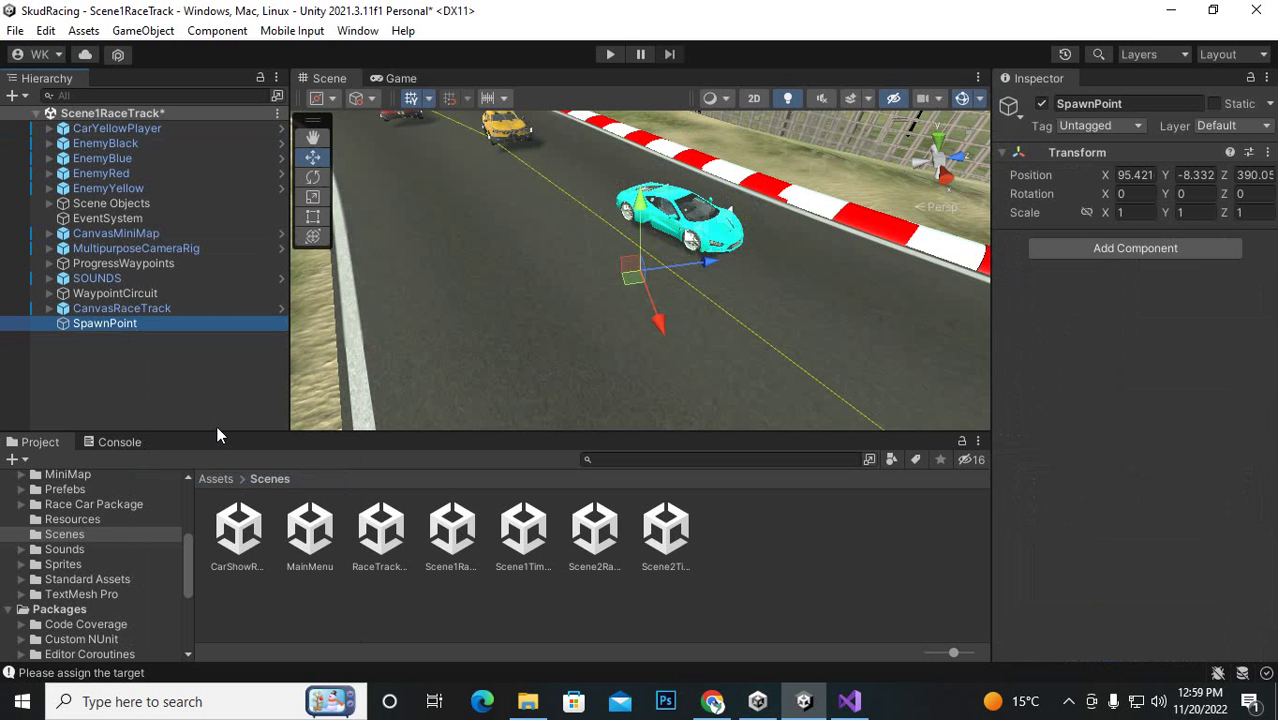
- Delete CarYellowPlayer and MultipurposeCameraRig from the scene
{"action": "left_click", "coordinate": [116, 130]}
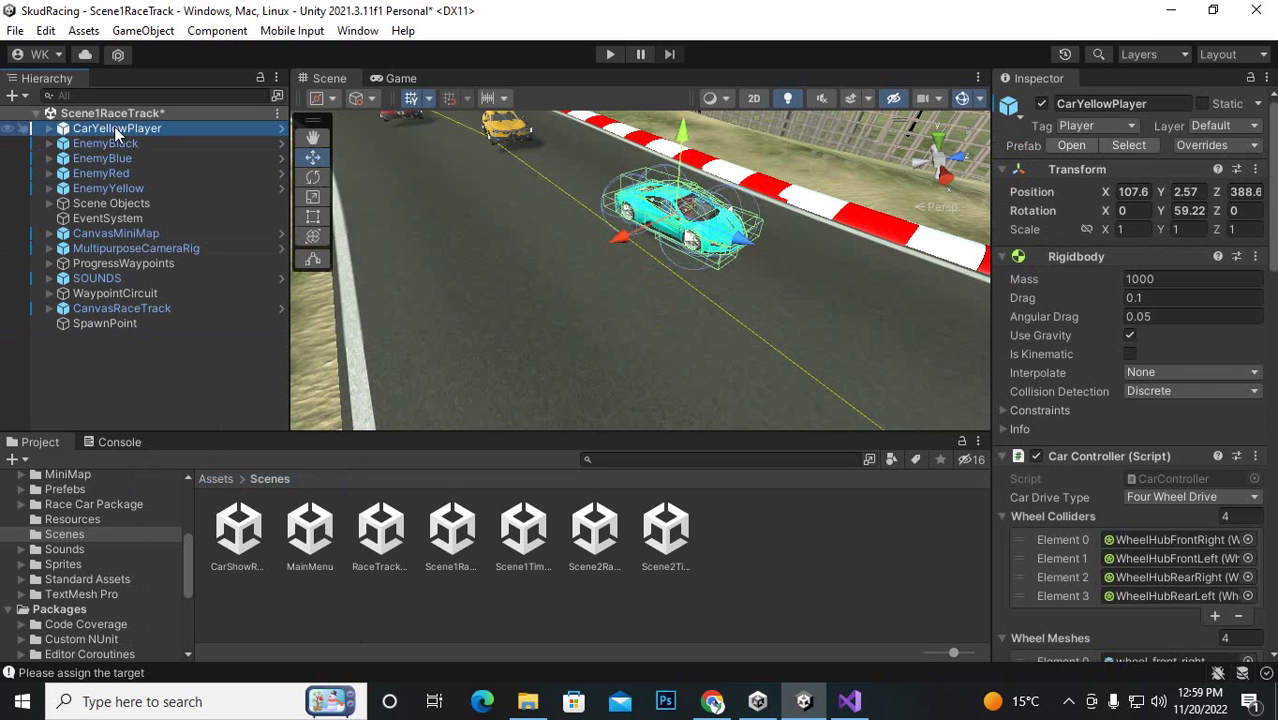
{"action": "key", "text": "Delete"}
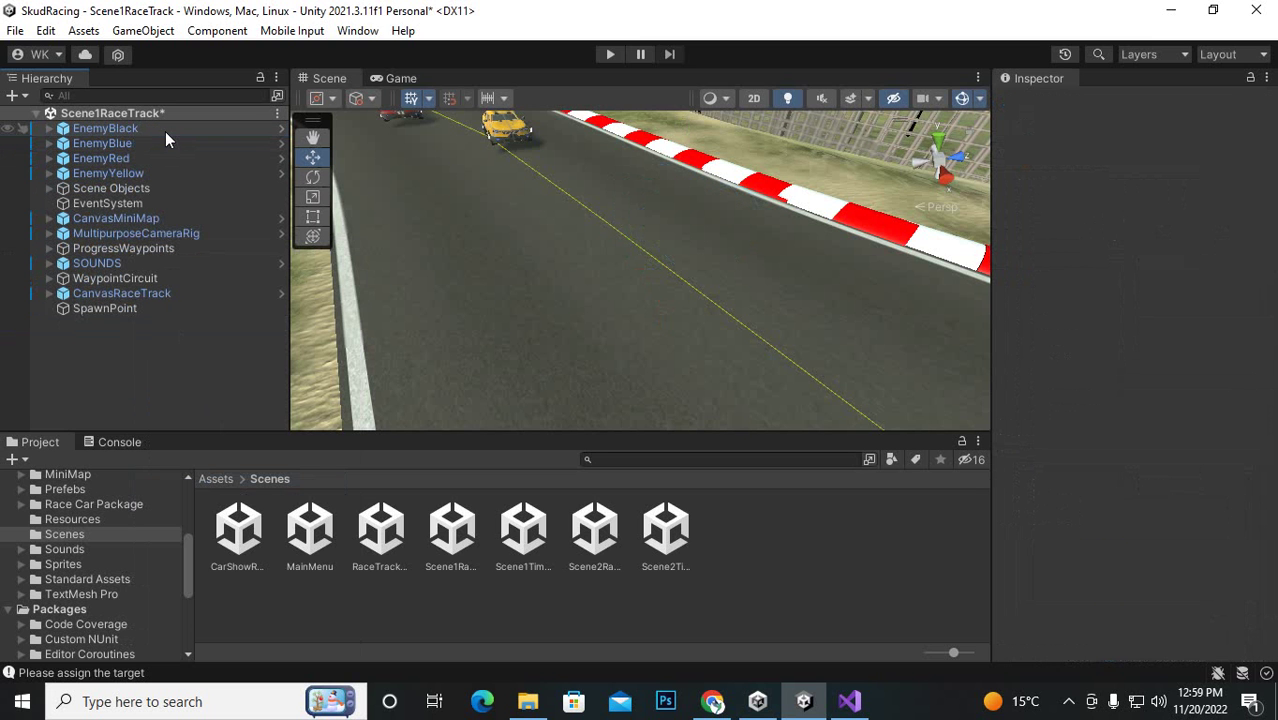
{"action": "left_click", "coordinate": [158, 234]}
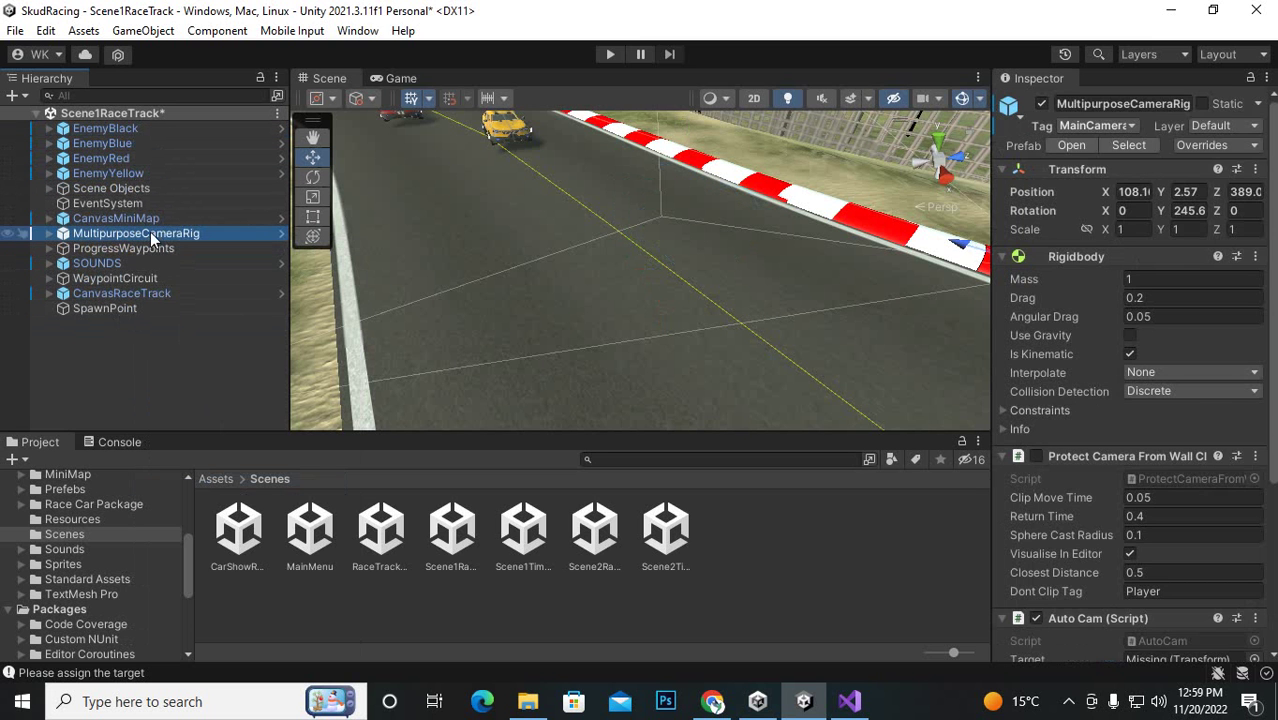
{"action": "key", "text": "Delete"}
- Add the Spawn Cars script to SpawnPoint and set SpawnPoint as its own Spawn Point
{"action": "left_click", "coordinate": [118, 292]}
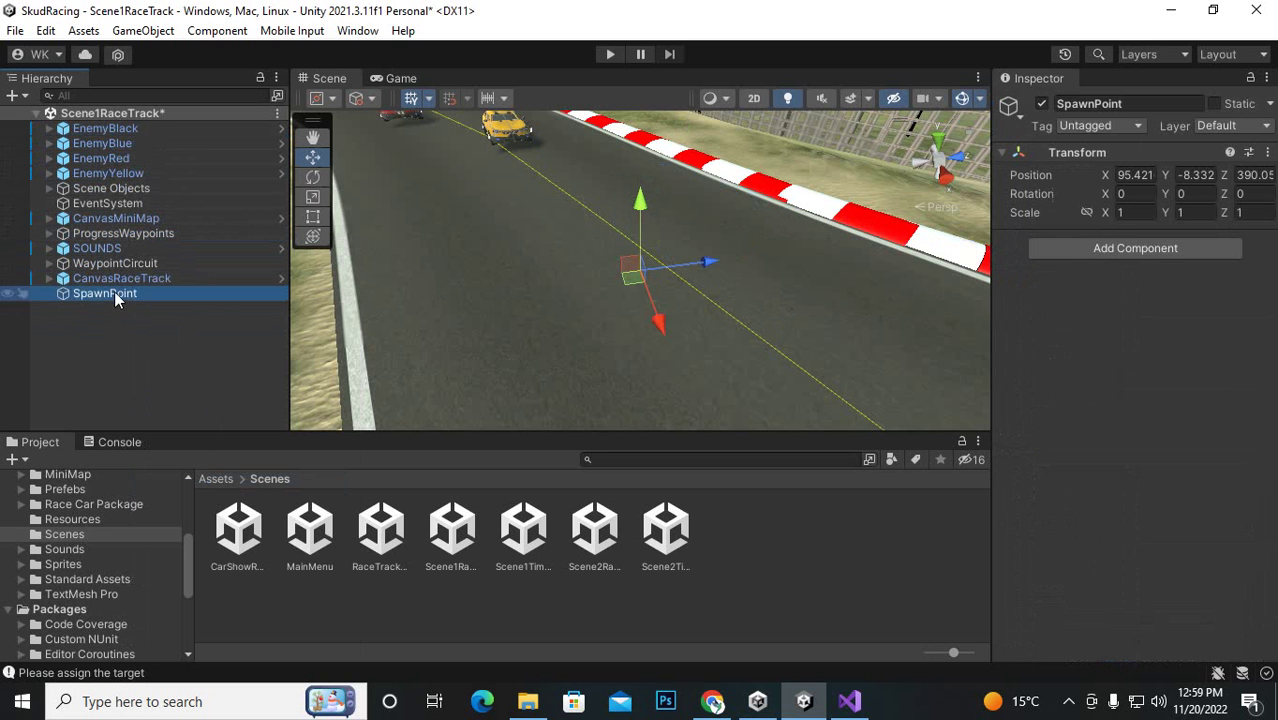
{"action": "left_click", "coordinate": [1165, 251]}
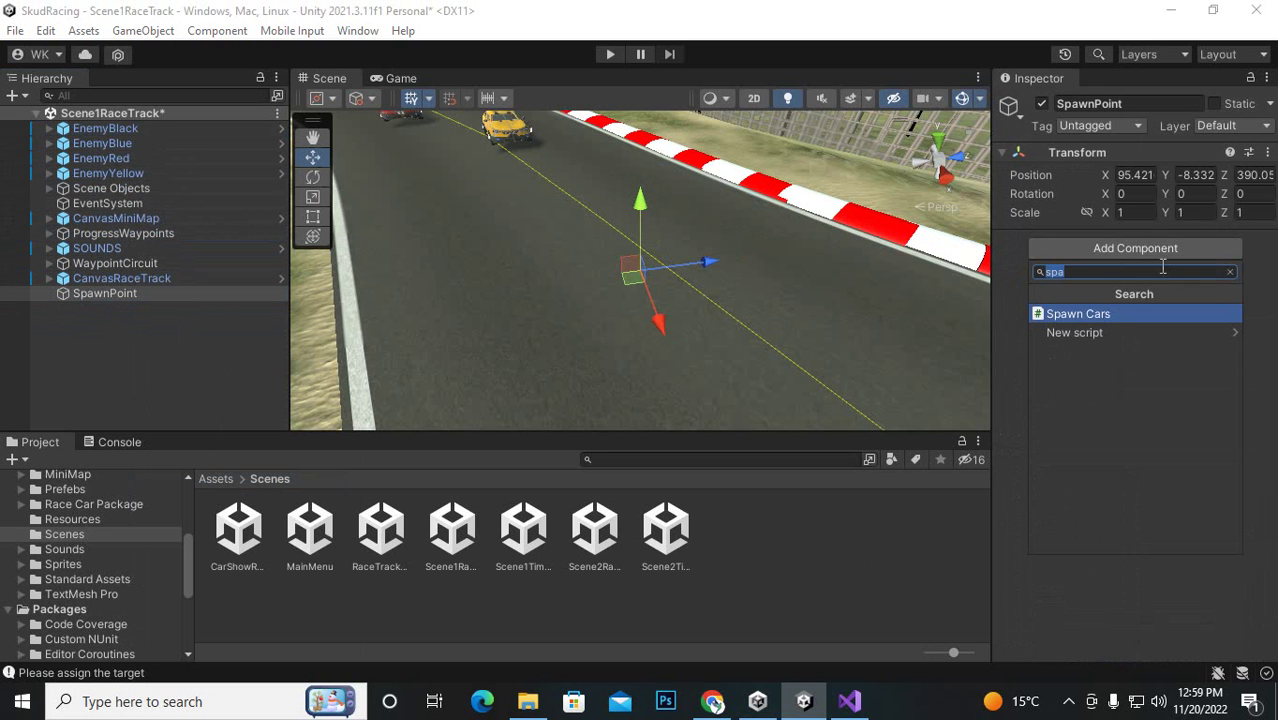
{"action": "left_click", "coordinate": [1120, 315]}
{"action": "left_click_drag", "start_coordinate": [127, 292], "coordinate": [1172, 319]}
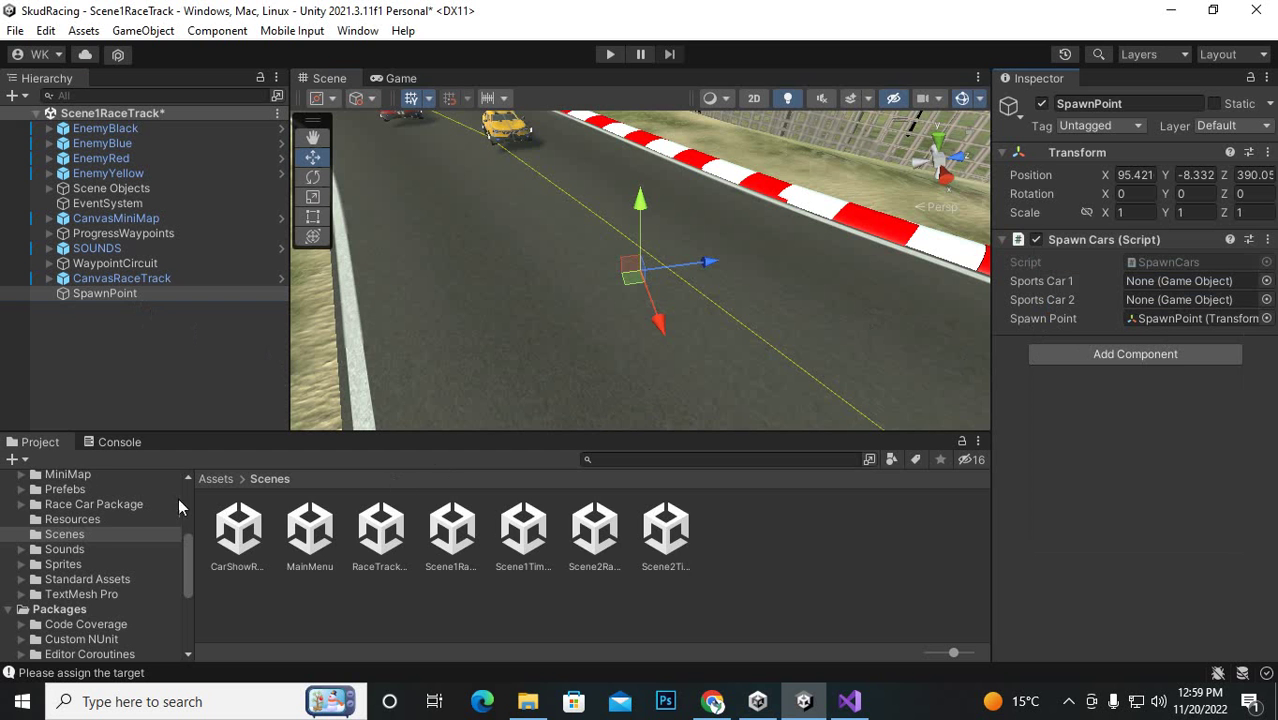
- Assign the Player1Car and Player2Car prefabs as Sports Car 1 and Sports Car 2
{"action": "left_click", "coordinate": [217, 479]}
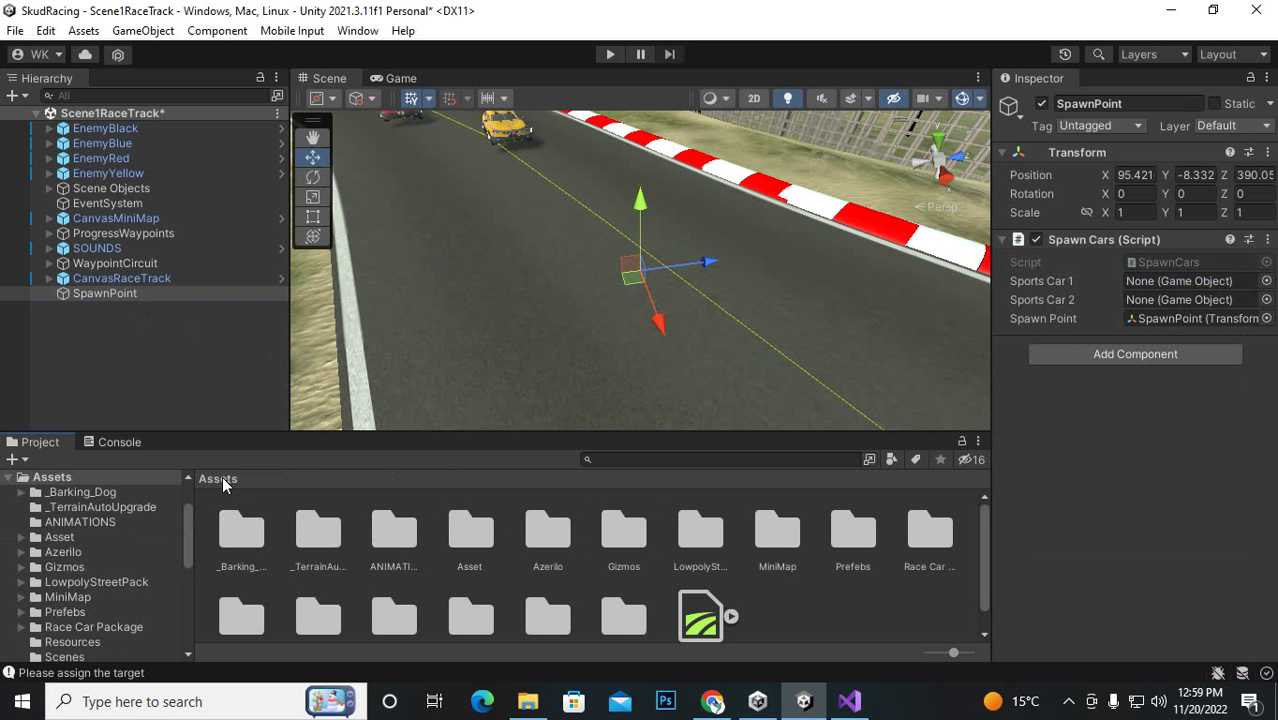
{"action": "double_click", "coordinate": [852, 533]}
{"action": "double_click", "coordinate": [312, 537]}
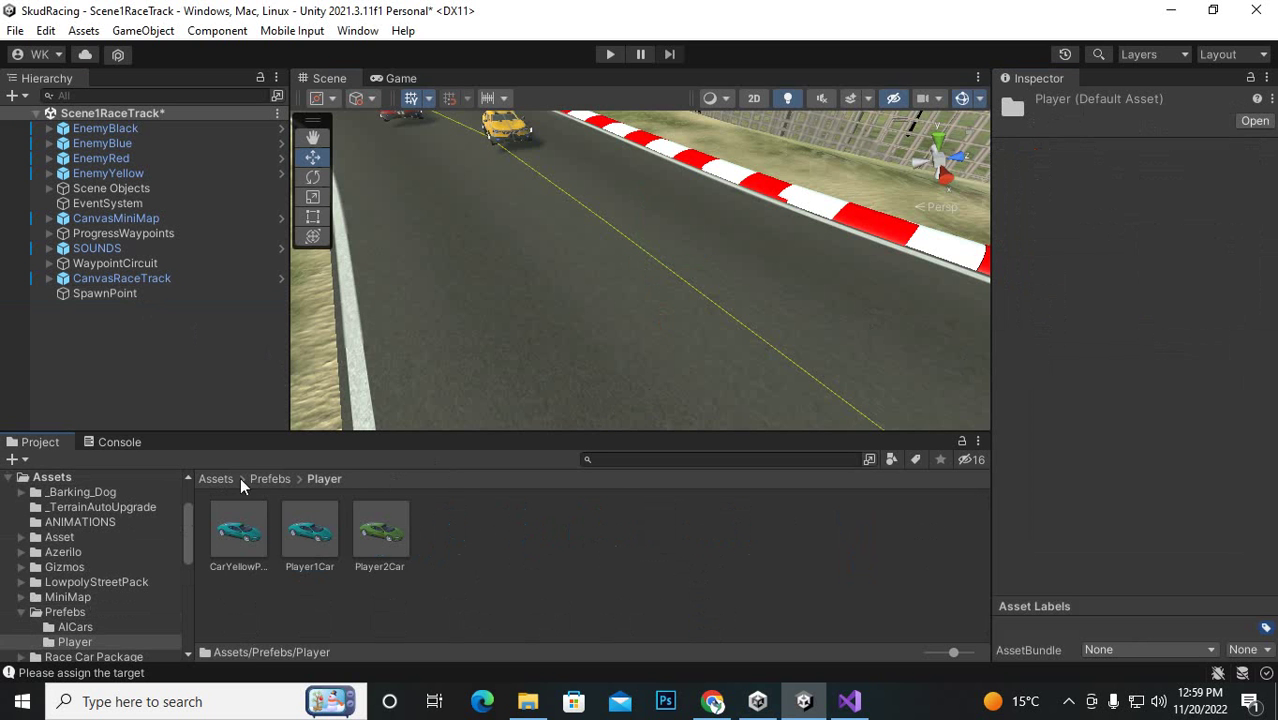
{"action": "left_click", "coordinate": [92, 292]}
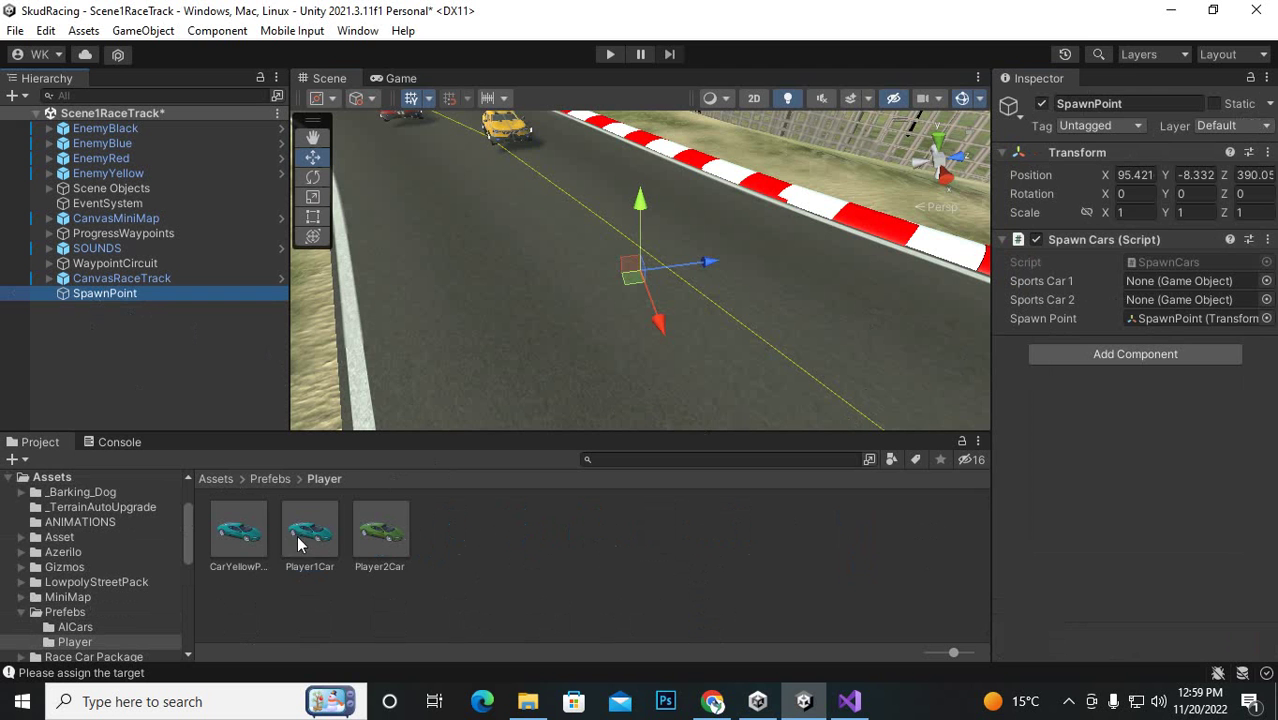
{"action": "left_click_drag", "start_coordinate": [298, 541], "coordinate": [1180, 281]}
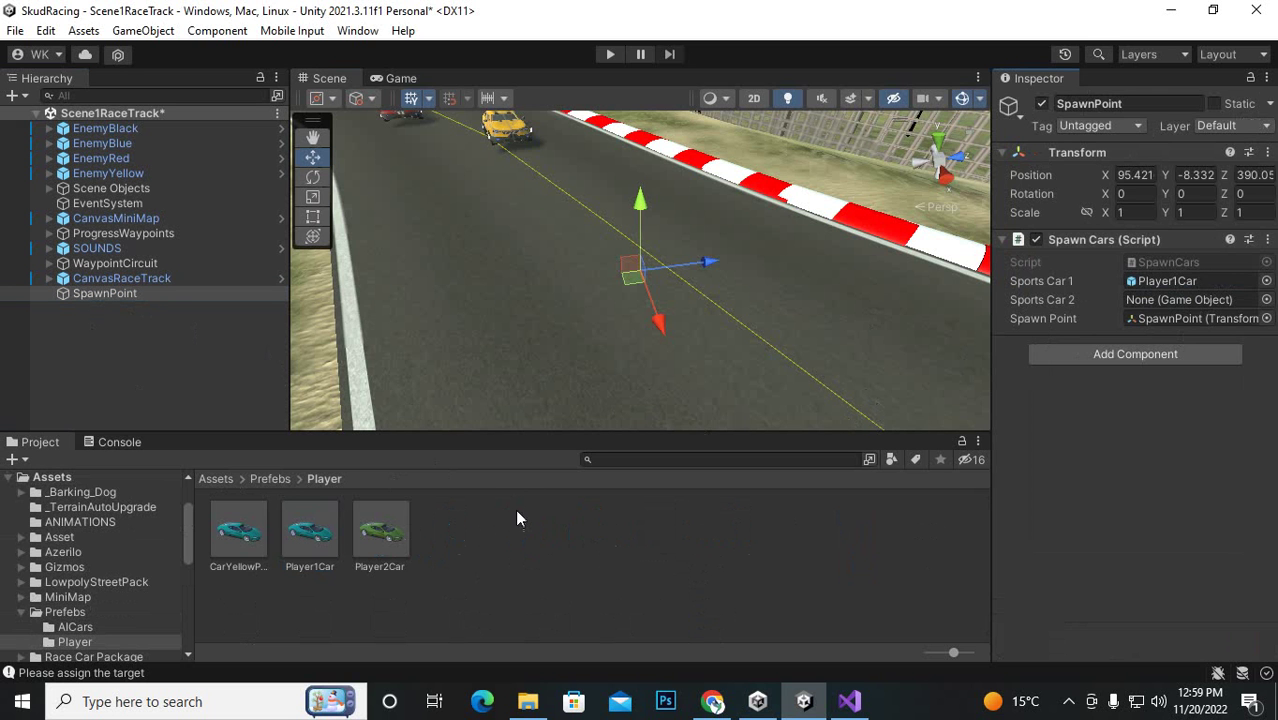
{"action": "left_click_drag", "start_coordinate": [395, 537], "coordinate": [1230, 300]}
{"action": "left_click", "coordinate": [208, 478]}
{"action": "scroll", "coordinate": [770, 576], "scroll_direction": "down", "scroll_amount": 1}
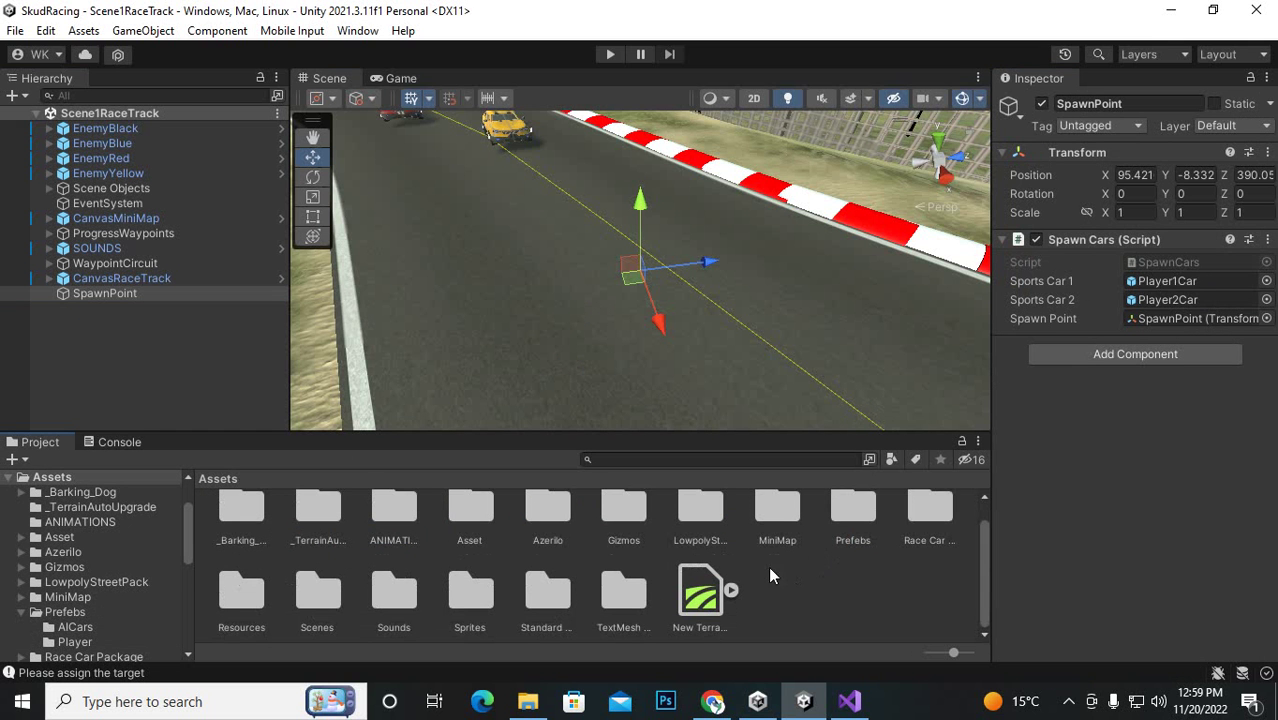
- Open Scene2RaceTrack from the Scenes folder
{"action": "double_click", "coordinate": [318, 593]}
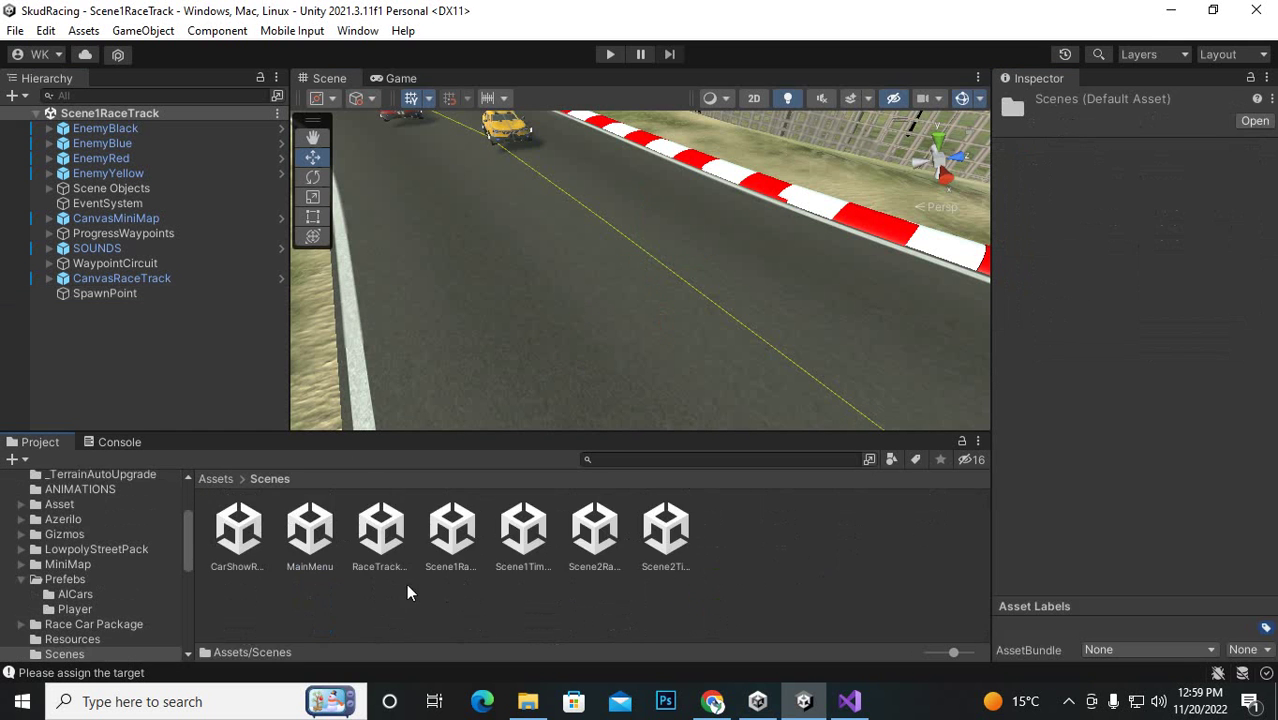
{"action": "left_click", "coordinate": [594, 535]}
{"action": "double_click", "coordinate": [594, 535]}
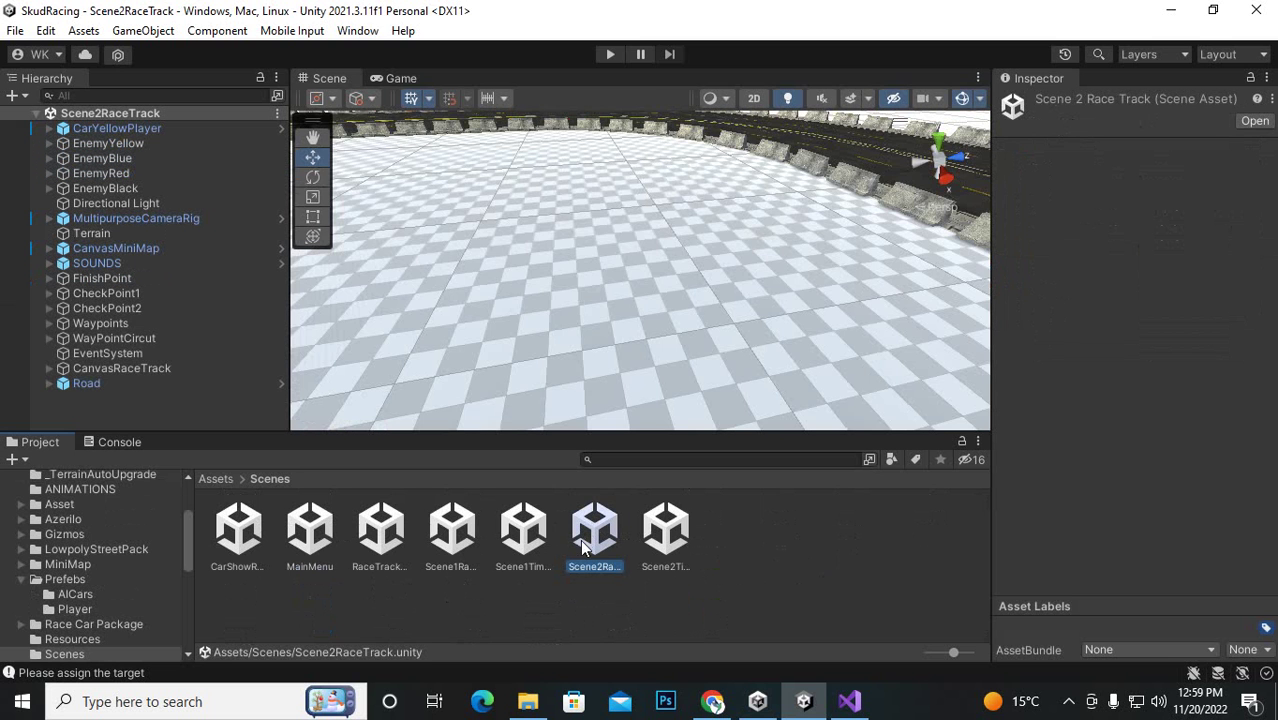
- Select the Terrain and frame the view so the road runs through the centre
{"action": "middle_click_drag", "start_coordinate": [867, 296], "coordinate": [727, 333]}
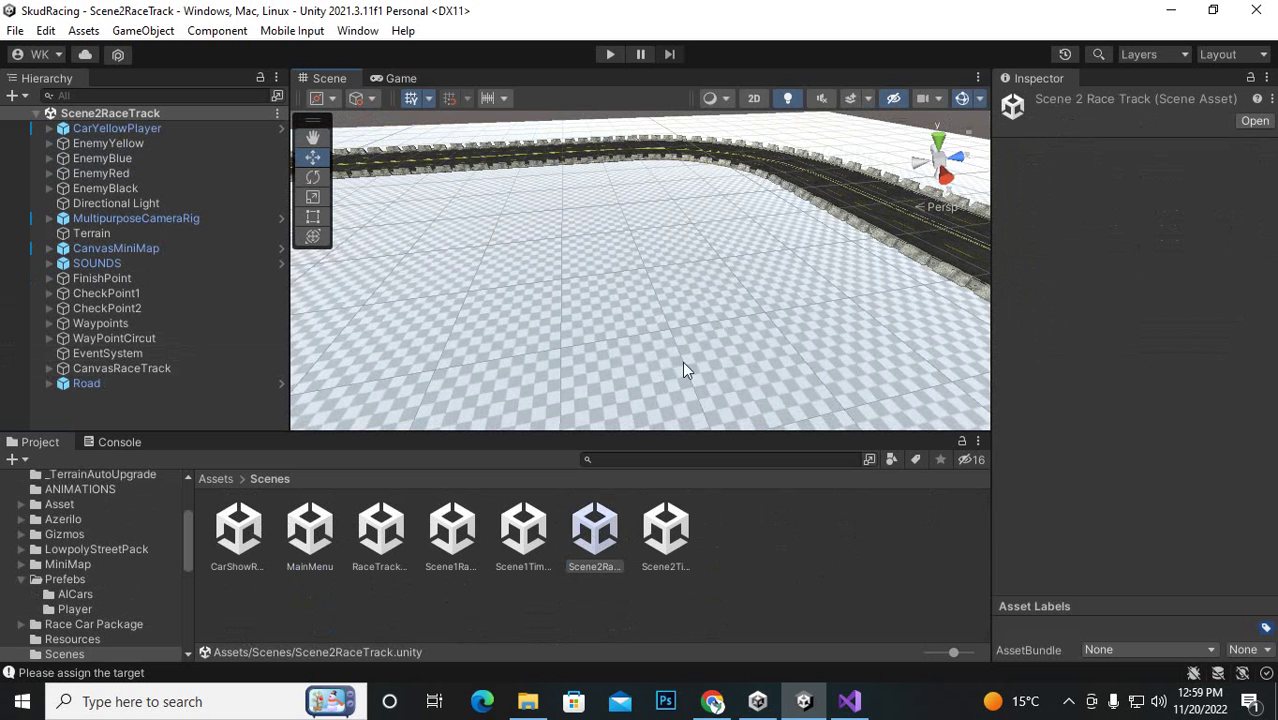
{"action": "scroll", "coordinate": [653, 377], "scroll_direction": "up", "scroll_amount": 2}
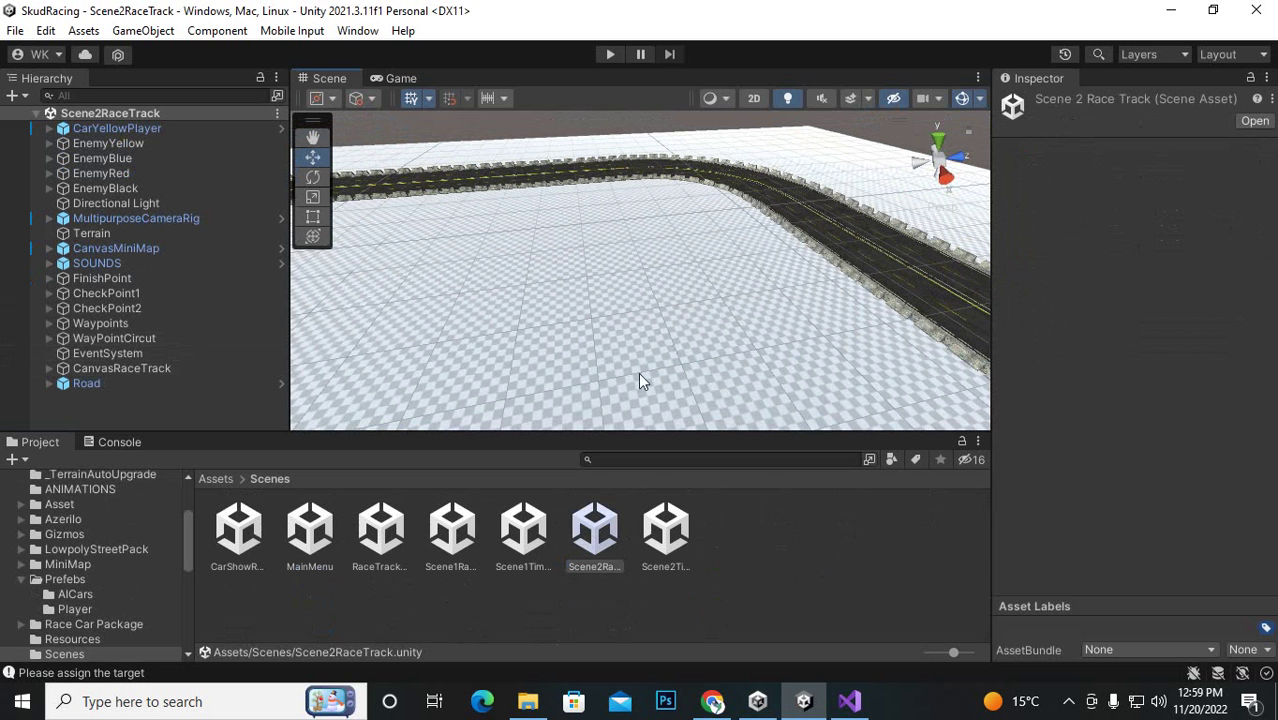
{"action": "left_click", "coordinate": [635, 316]}
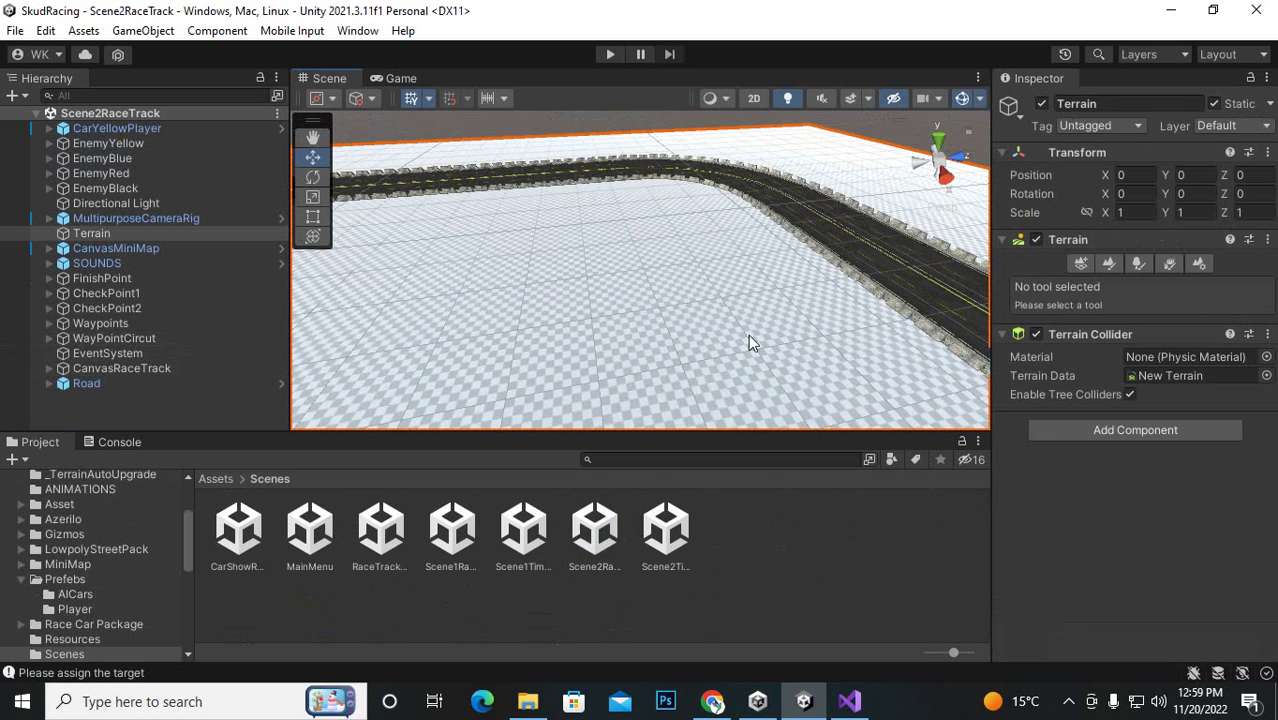
{"action": "left_click_drag", "start_coordinate": [698, 360], "coordinate": [643, 312], "text": "alt"}
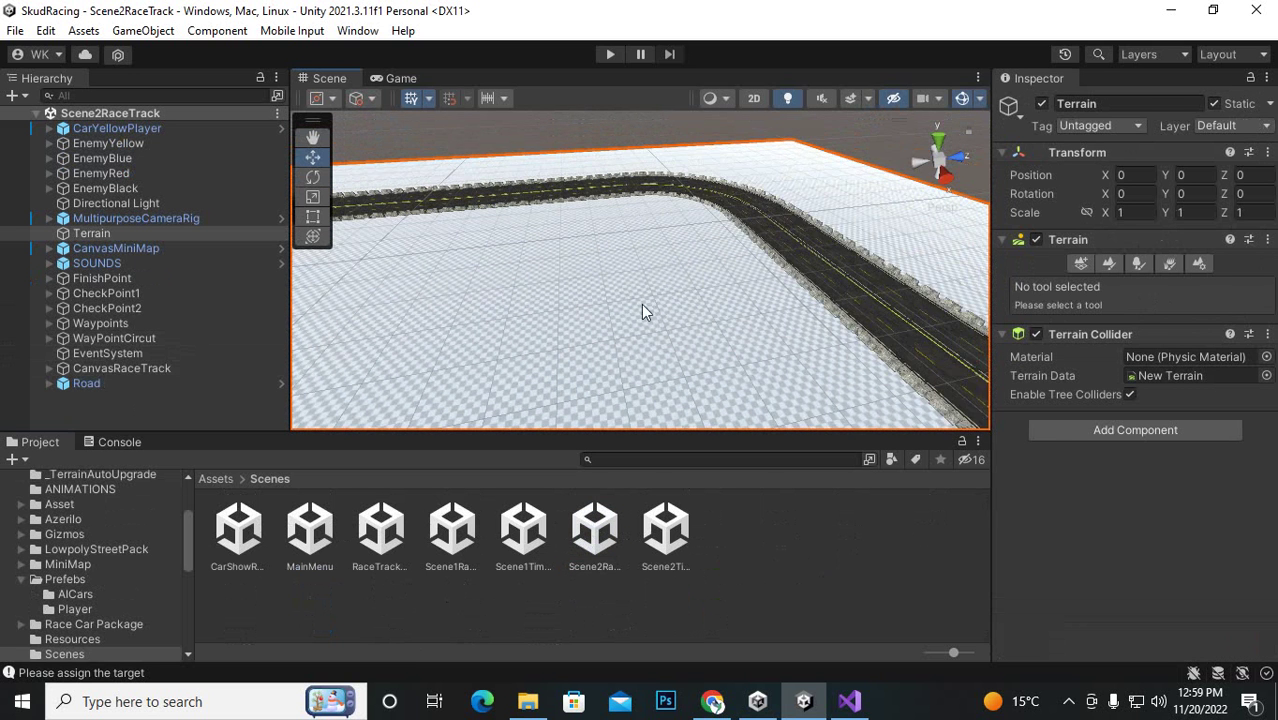
{"action": "middle_click_drag", "start_coordinate": [726, 322], "coordinate": [571, 242]}
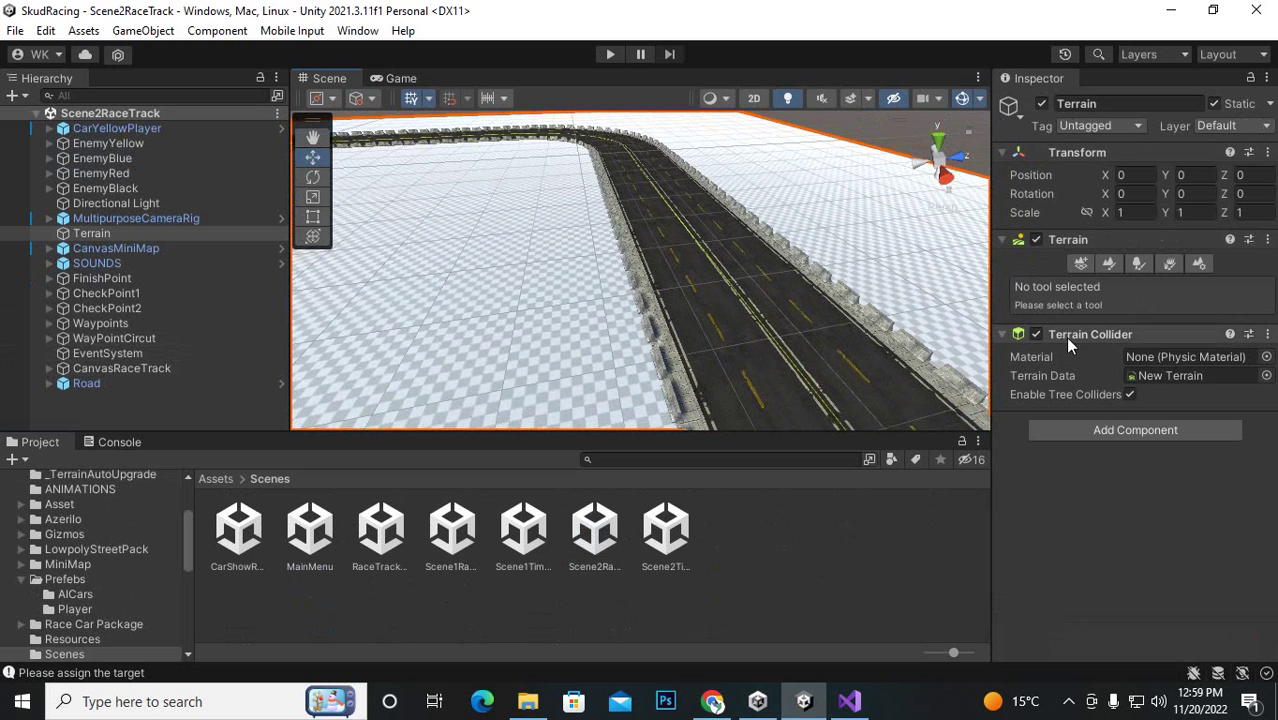
- Switch the terrain tool to Paint Texture
{"action": "left_click", "coordinate": [1165, 265]}
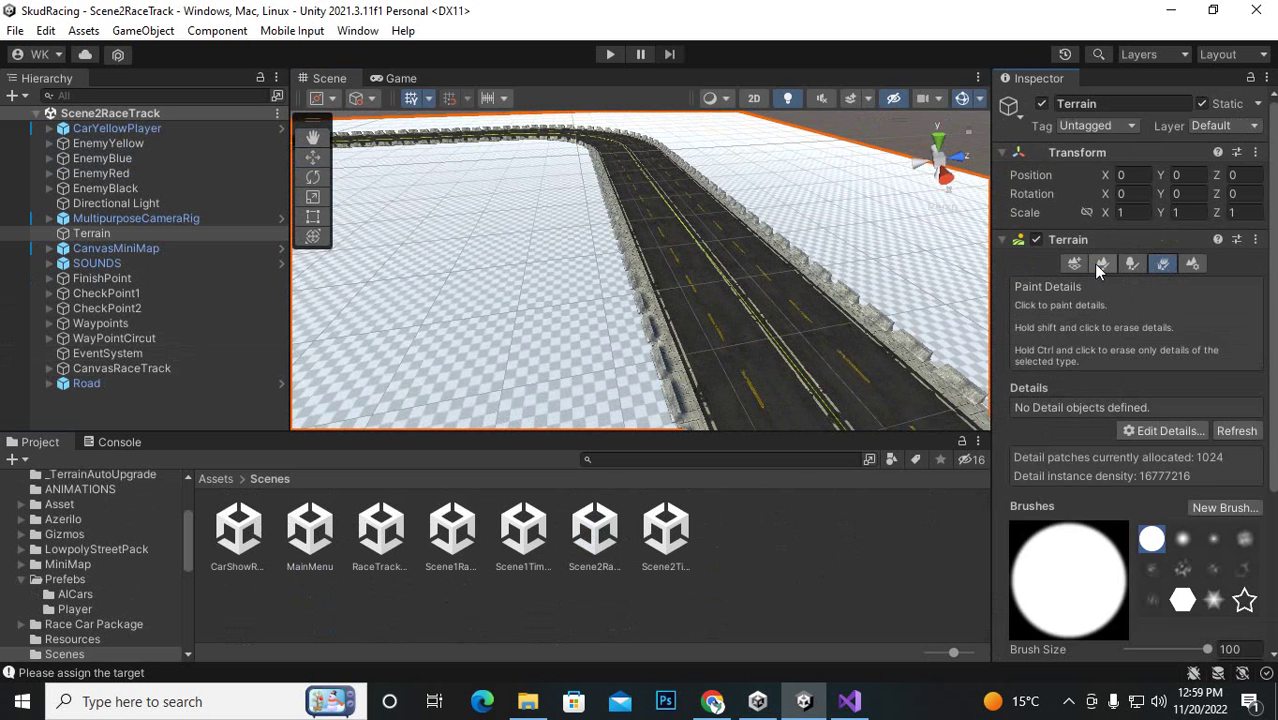
{"action": "left_click", "coordinate": [1100, 264]}
{"action": "left_click", "coordinate": [1123, 283]}
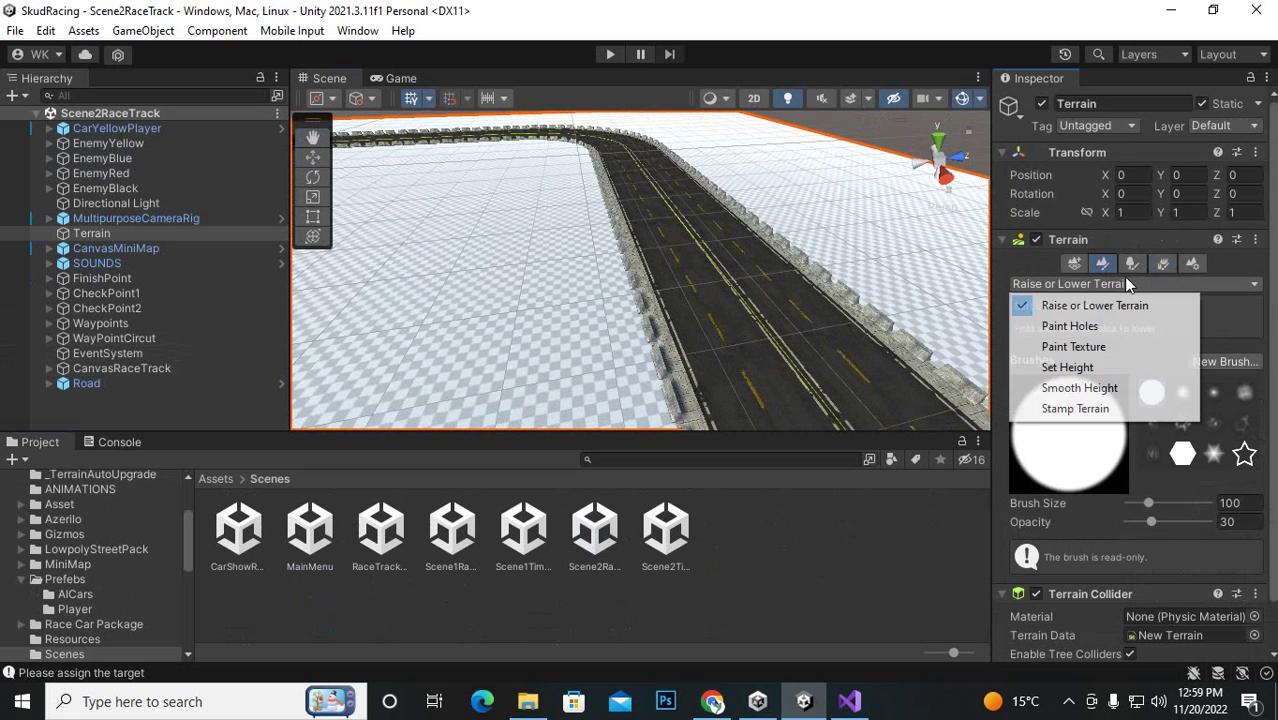
{"action": "left_click", "coordinate": [1090, 347]}
{"action": "scroll", "coordinate": [1139, 370], "scroll_direction": "down", "scroll_amount": 3}
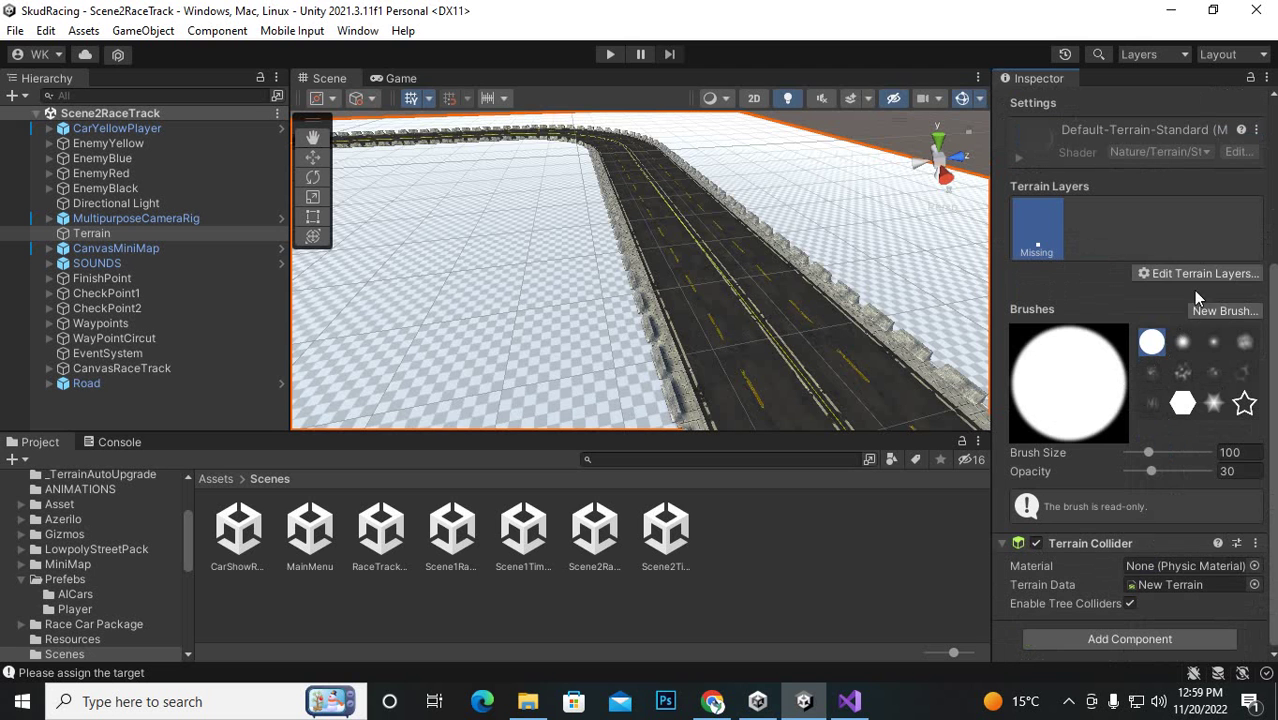
- Create a new terrain layer using the CliffAlbedo texture
{"action": "left_click", "coordinate": [1185, 274]}
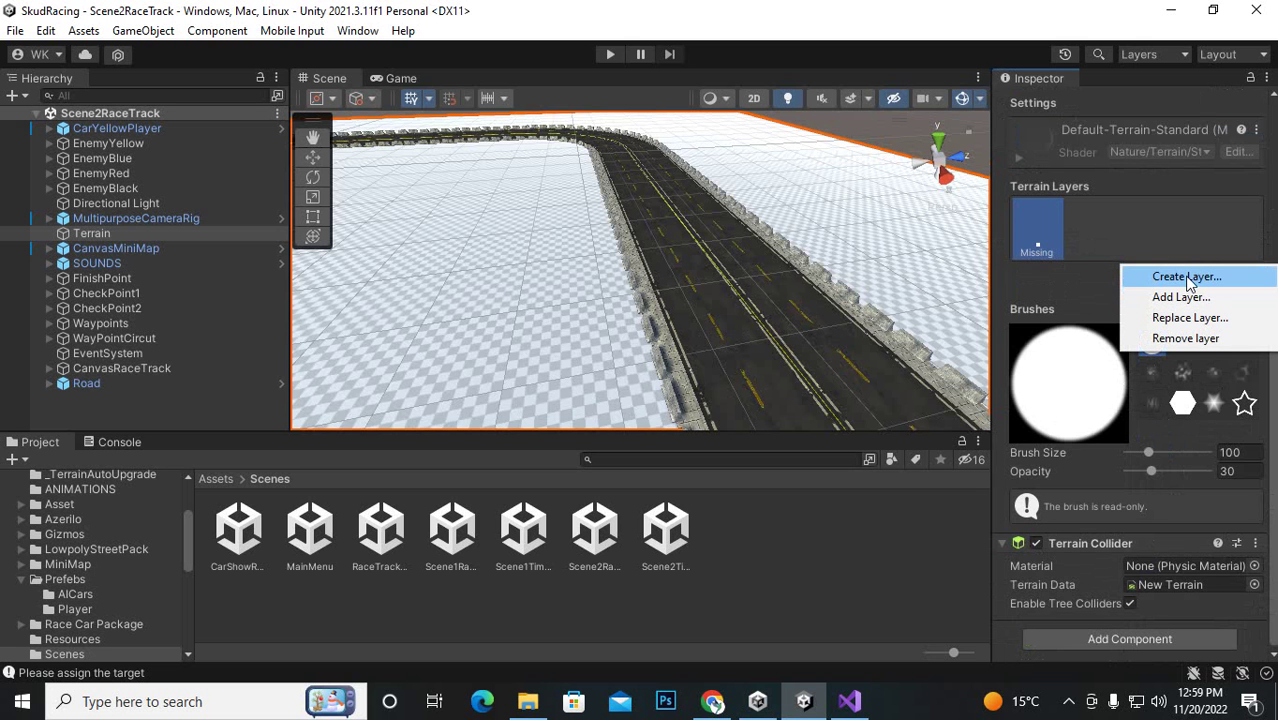
{"action": "left_click", "coordinate": [1188, 277]}
{"action": "scroll", "coordinate": [1165, 397], "scroll_direction": "down", "scroll_amount": 1}
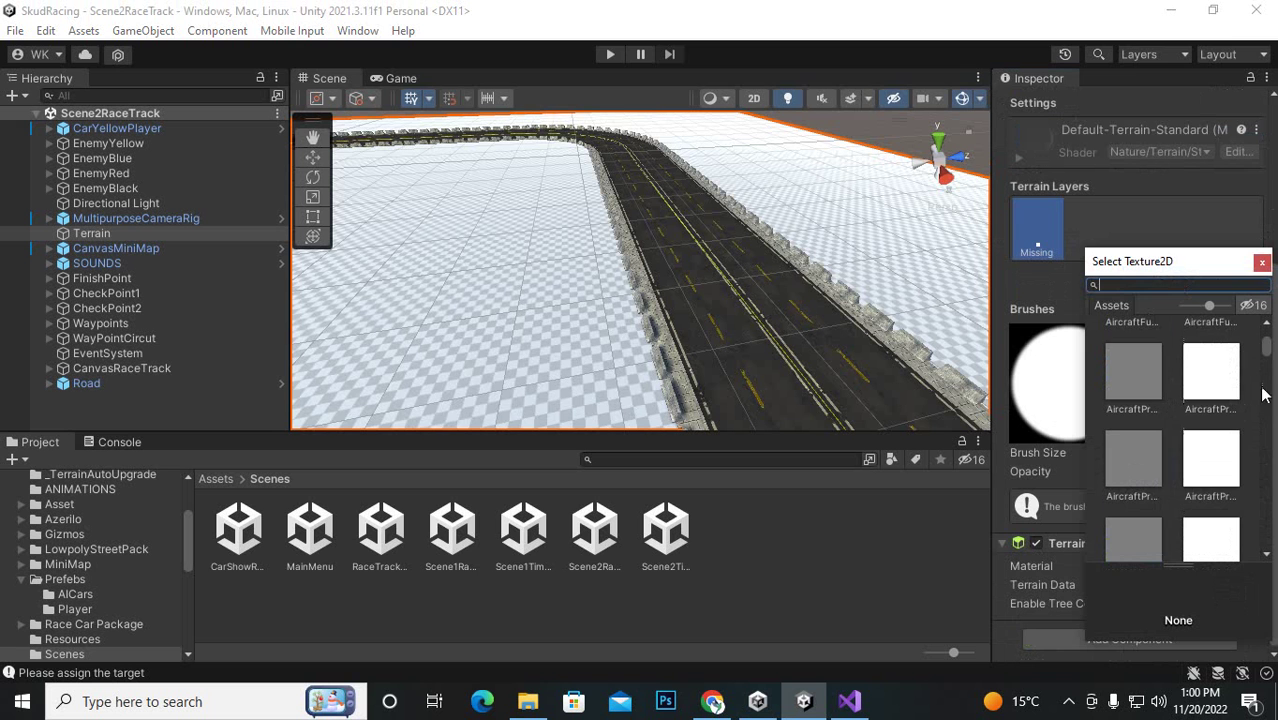
{"action": "scroll", "coordinate": [1262, 395], "scroll_direction": "down", "scroll_amount": 10}
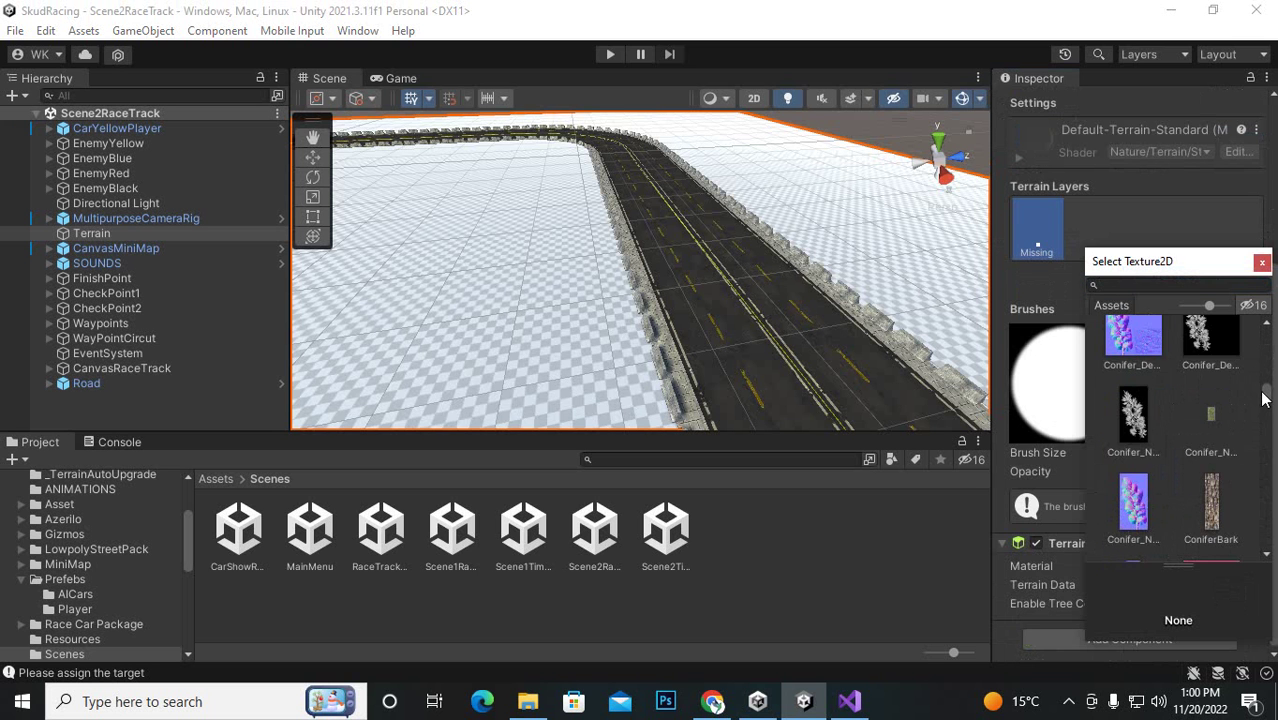
{"action": "scroll", "coordinate": [1197, 420], "scroll_direction": "down", "scroll_amount": 5}
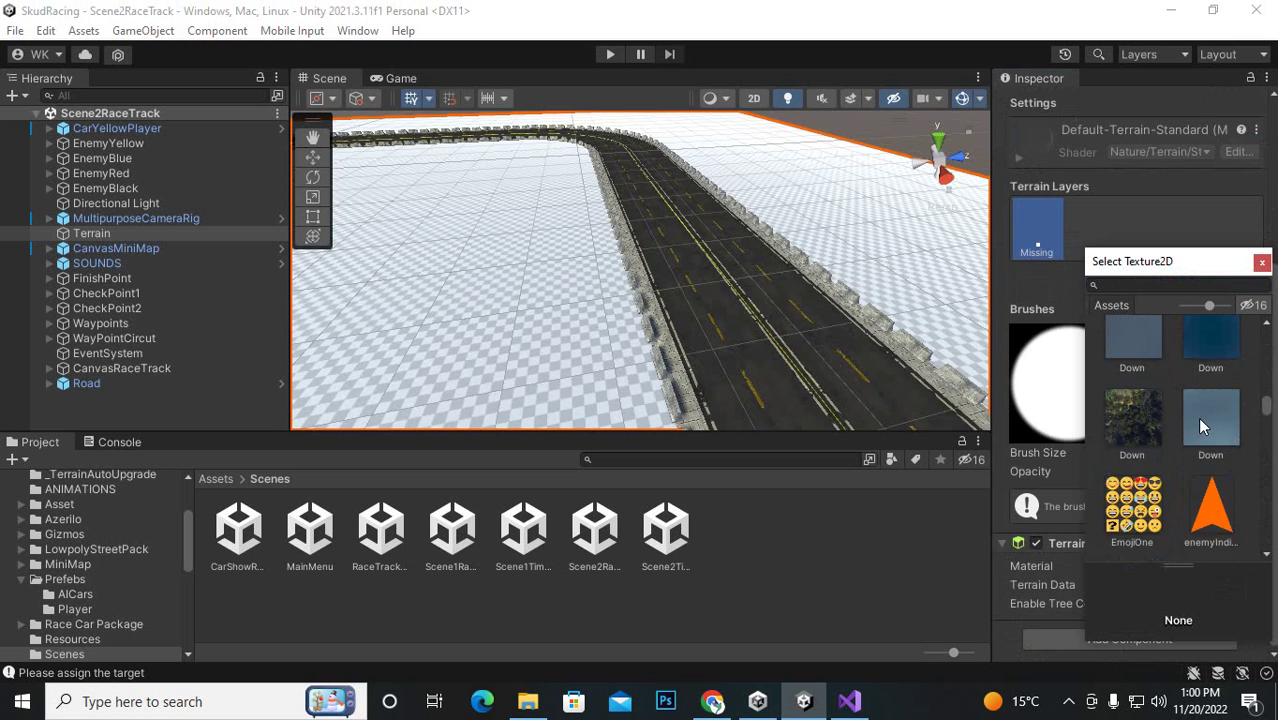
{"action": "scroll", "coordinate": [1197, 417], "scroll_direction": "down", "scroll_amount": 6}
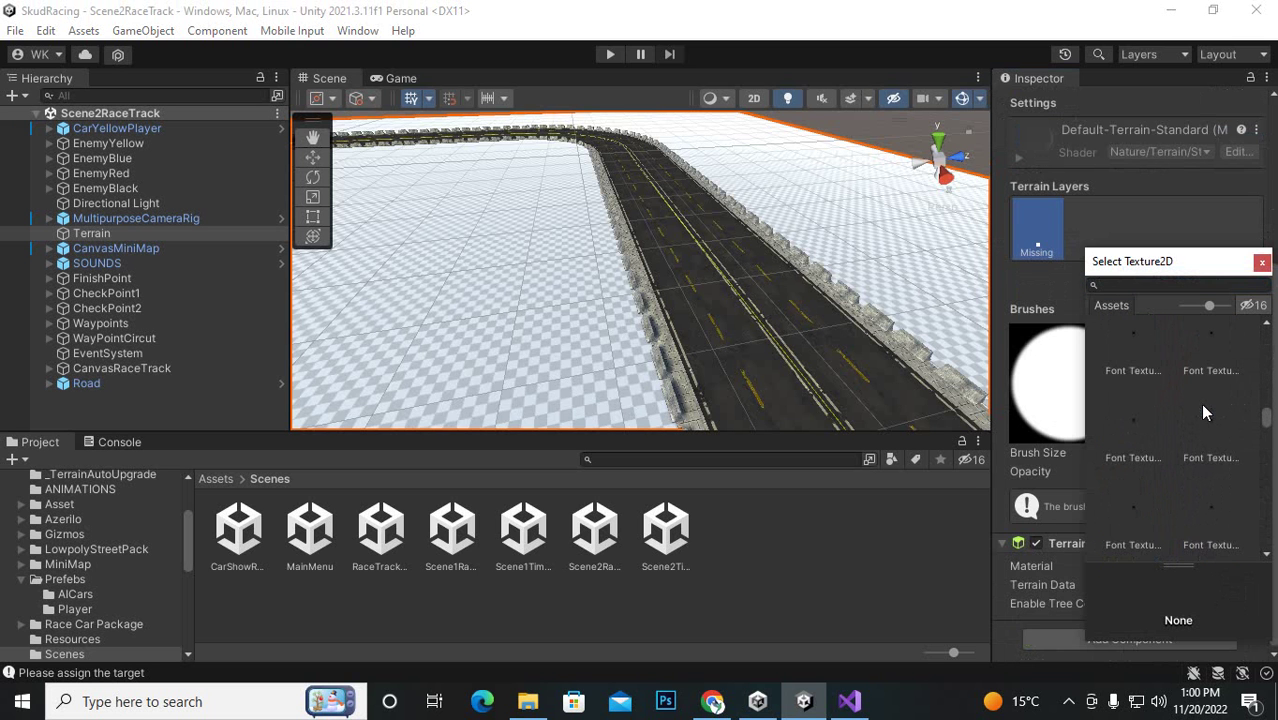
{"action": "scroll", "coordinate": [1204, 412], "scroll_direction": "down", "scroll_amount": 1}
{"action": "left_click", "coordinate": [1204, 412]}
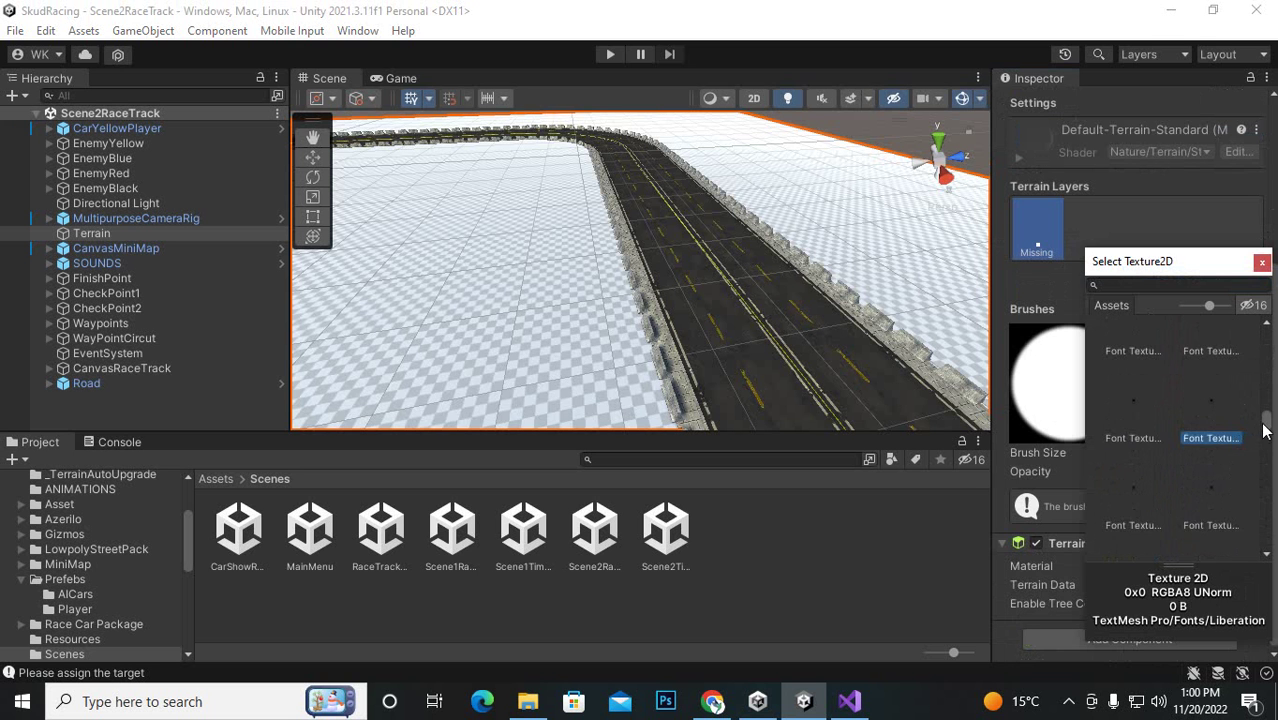
{"action": "left_click_drag", "start_coordinate": [1265, 430], "coordinate": [1269, 383]}
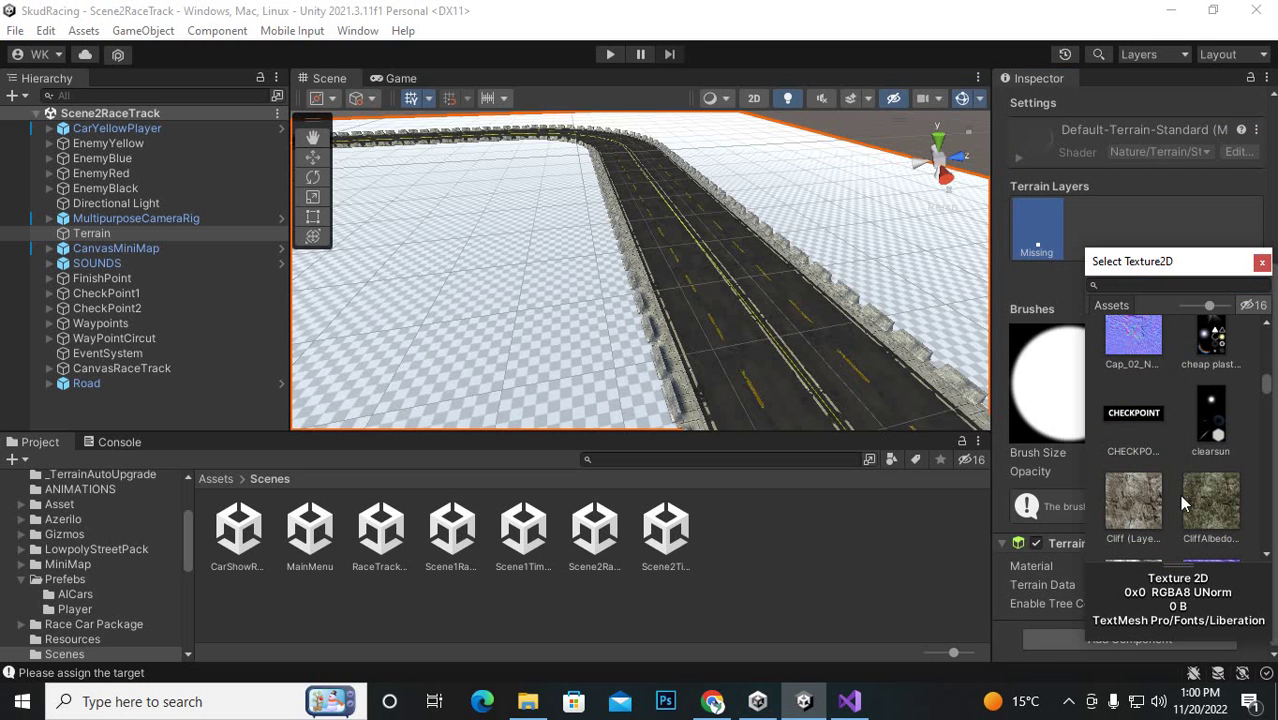
{"action": "left_click", "coordinate": [1211, 498]}
{"action": "double_click", "coordinate": [1211, 498]}
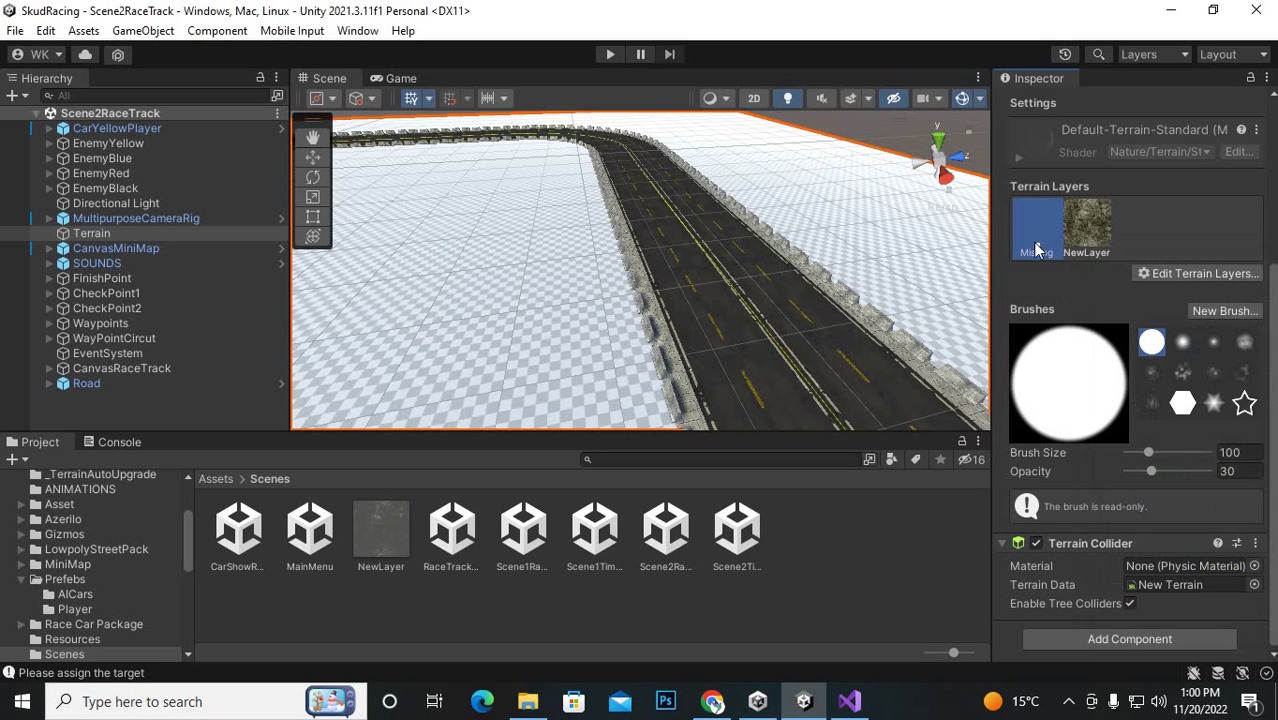
- Remove the Missing terrain layer, leaving the cliff texture across the terrain
{"action": "left_click", "coordinate": [1158, 275]}
{"action": "left_click", "coordinate": [1162, 338]}
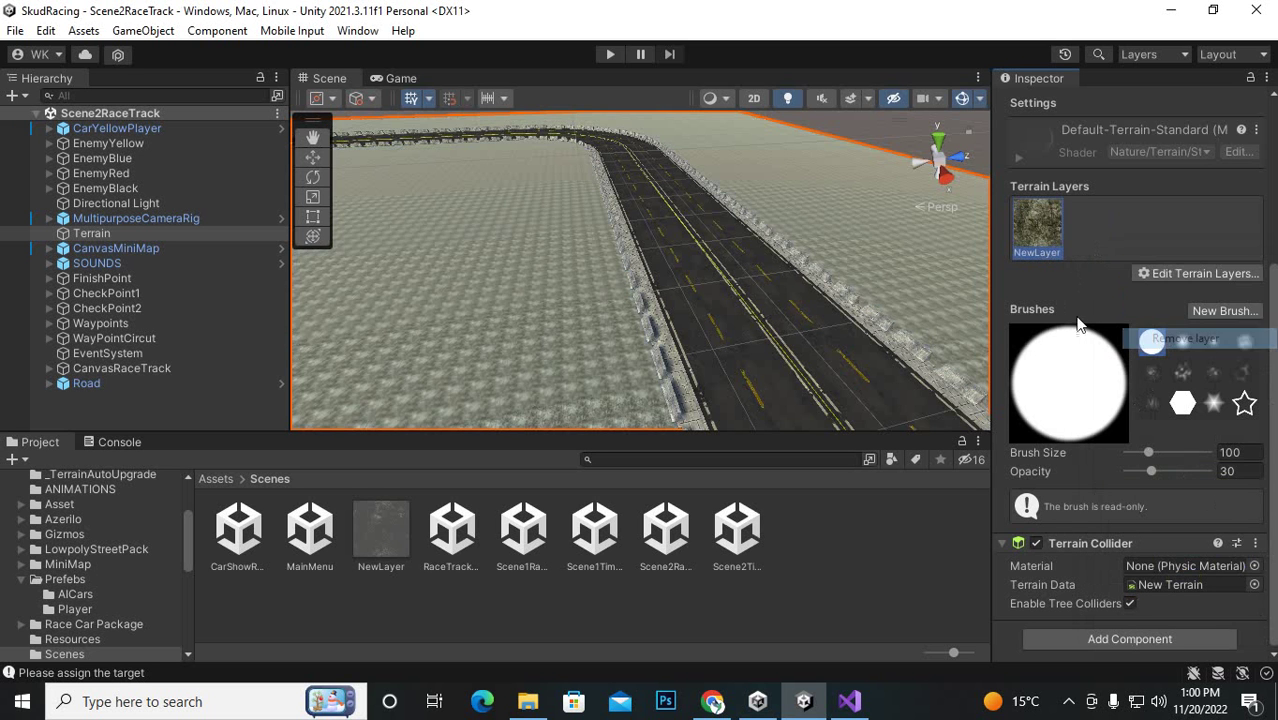
{"action": "mouse_move", "coordinate": [542, 328]}
{"action": "right_mouse_down"}
{"action": "mouse_move", "coordinate": [733, 257]}
{"action": "mouse_move", "coordinate": [706, 278]}
{"action": "right_mouse_up"}
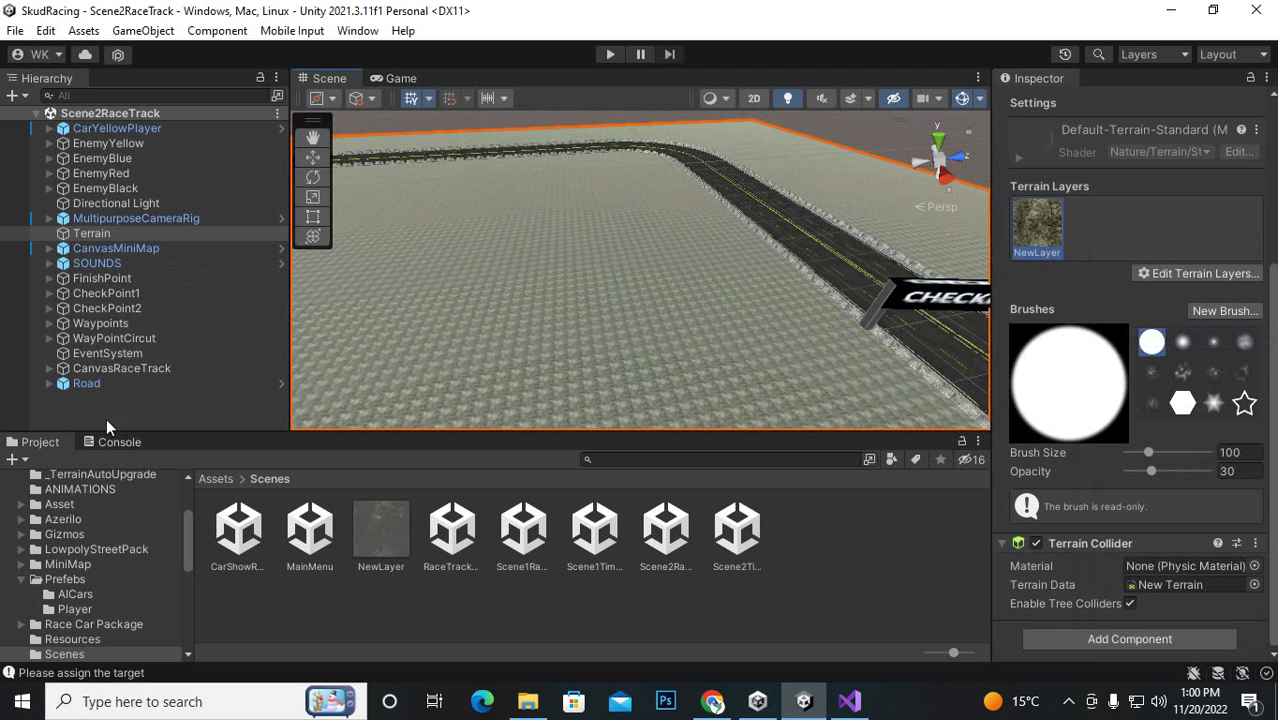
{"action": "left_click", "coordinate": [141, 419]}
- Create an empty SpawnPoint object and add the Spawn Cars script to it
{"action": "right_click", "coordinate": [141, 428]}
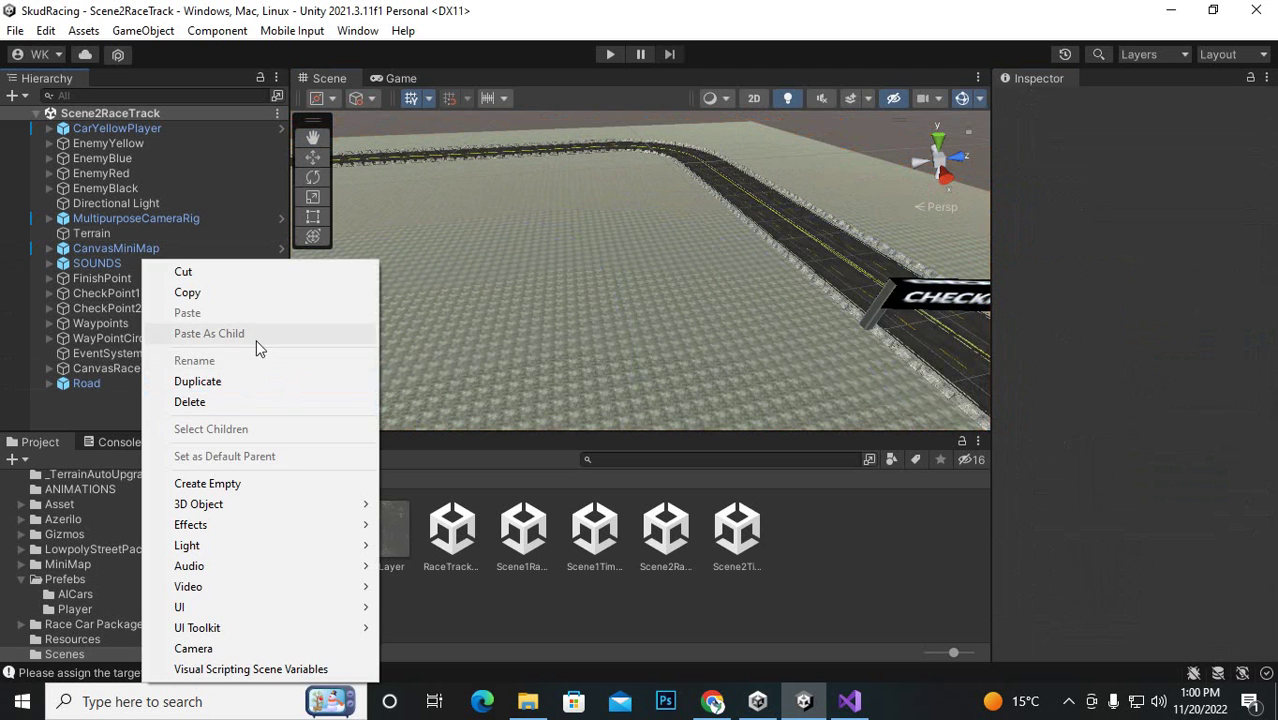
{"action": "left_click", "coordinate": [277, 486]}
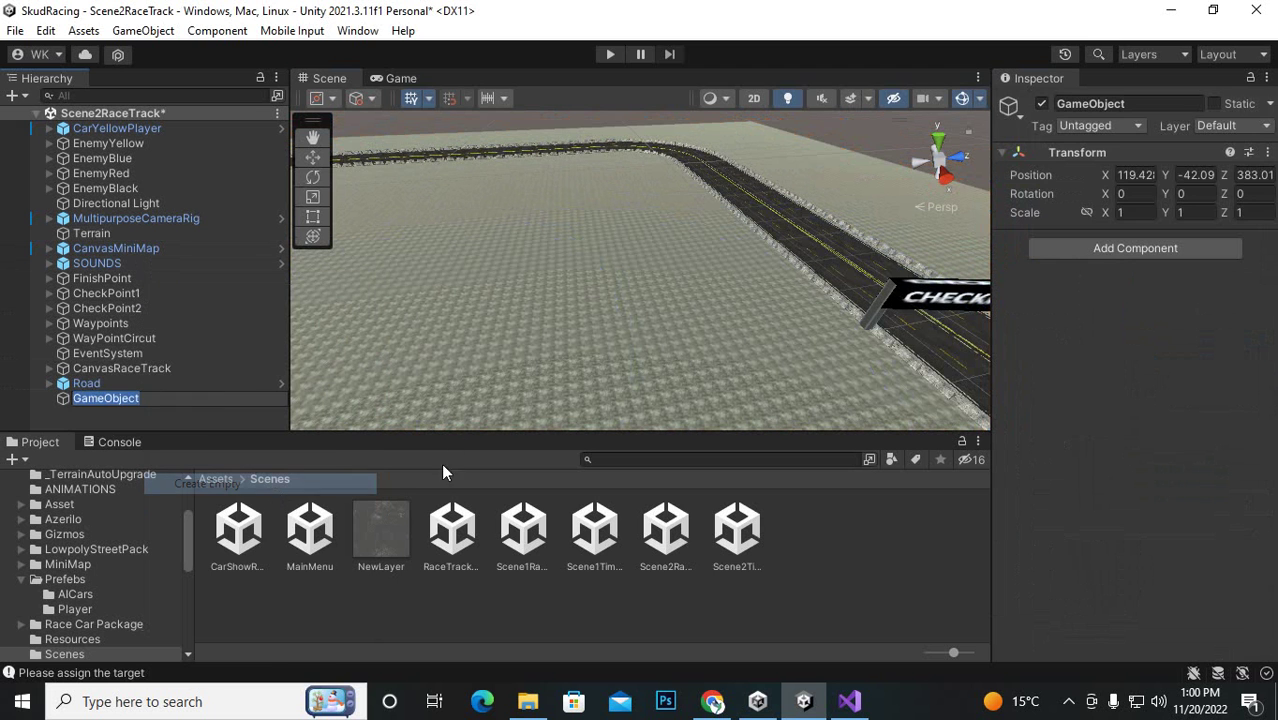
{"action": "type", "text": "Sp"}
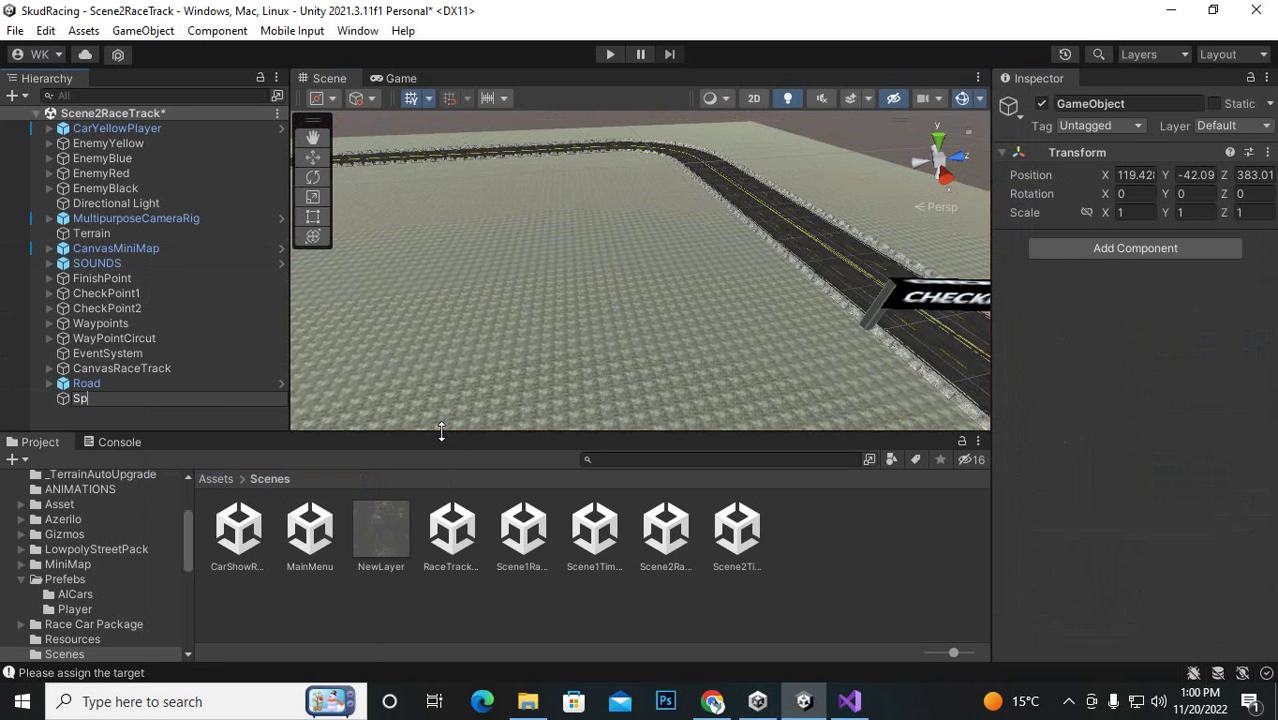
{"action": "type", "text": "awnPoin"}
{"action": "key", "text": "Return"}
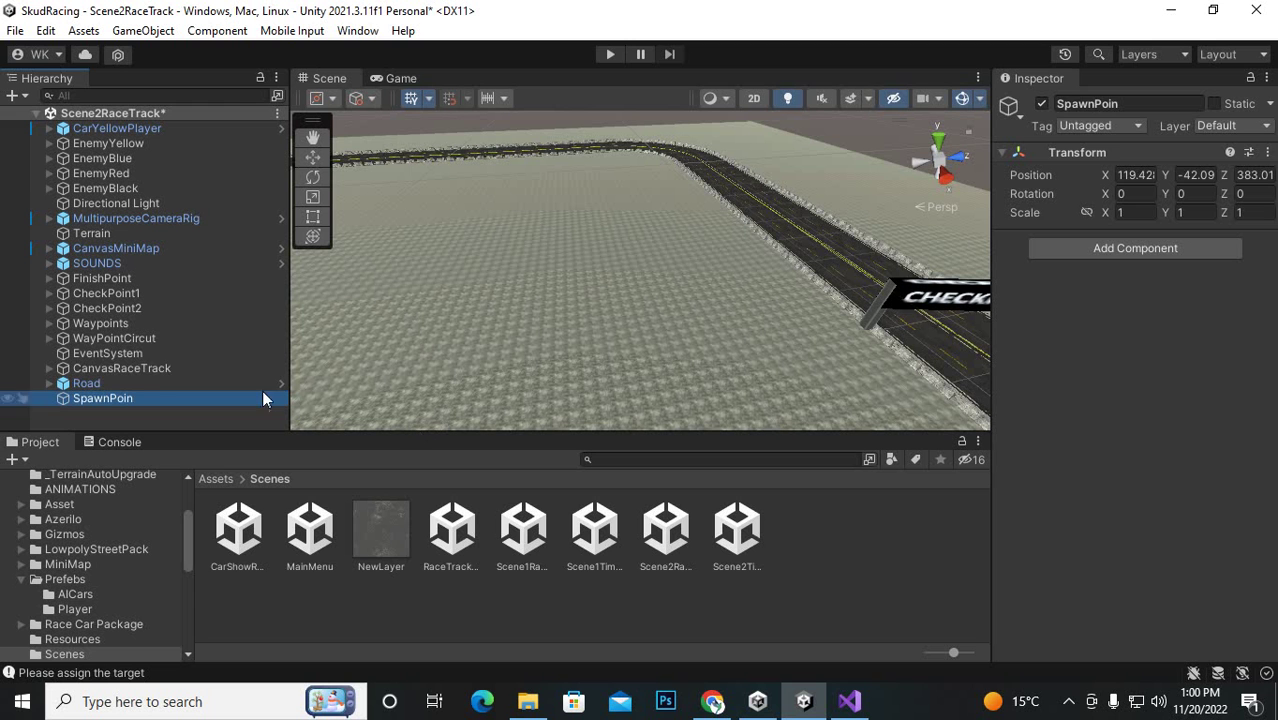
{"action": "left_click", "coordinate": [1174, 104]}
{"action": "left_click", "coordinate": [1174, 104]}
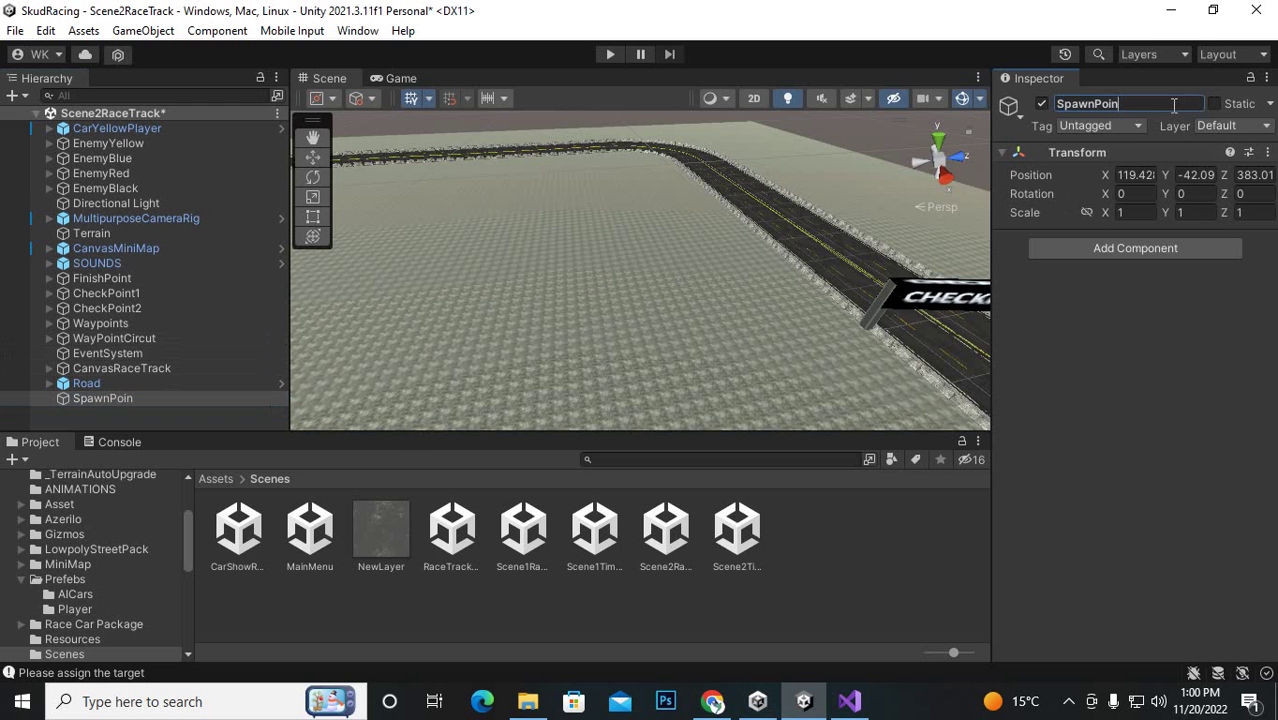
{"action": "left_click", "coordinate": [1142, 247]}
{"action": "left_click", "coordinate": [1118, 312]}
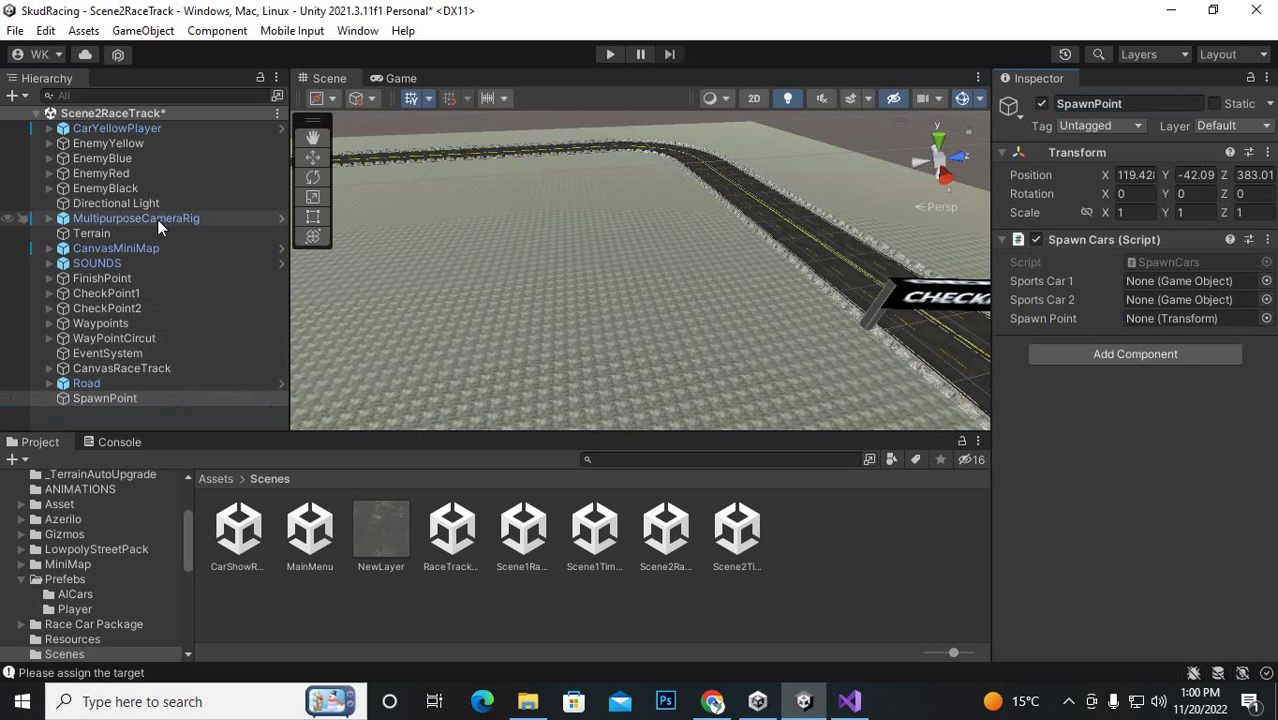
- Copy CarYellowPlayer's Transform component
{"action": "left_click", "coordinate": [131, 130]}
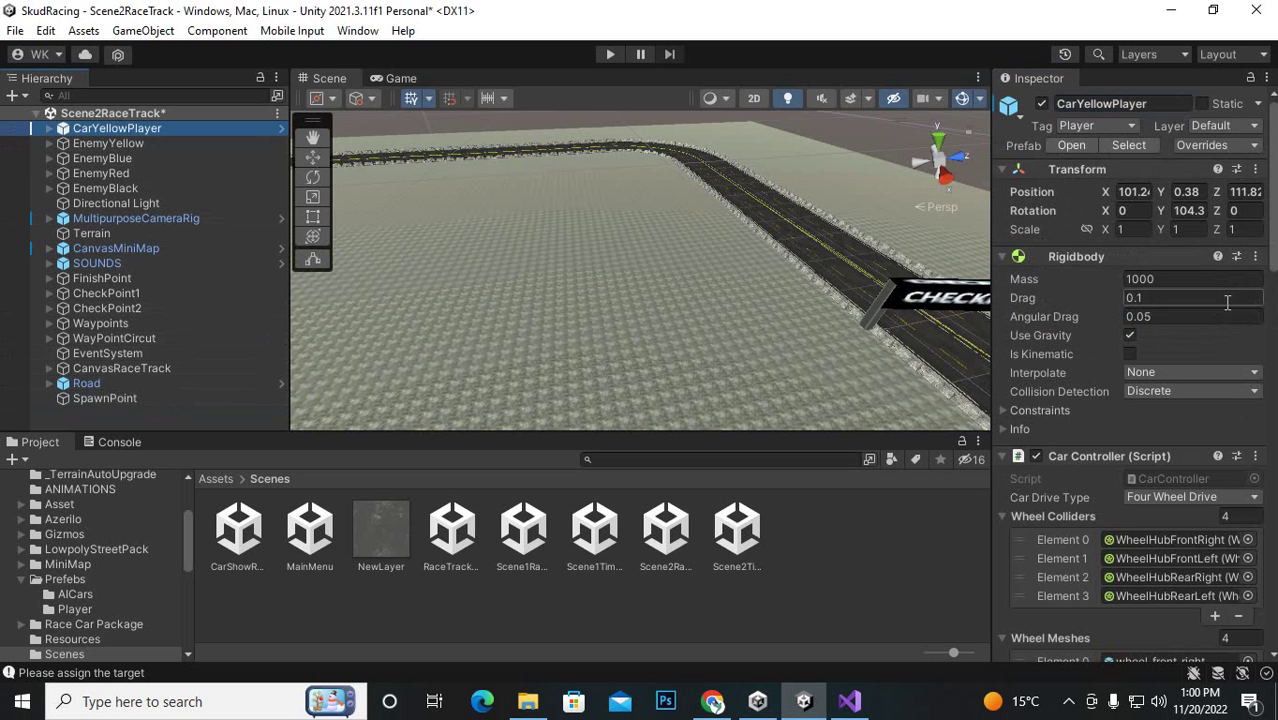
{"action": "scroll", "coordinate": [735, 329], "scroll_direction": "up", "scroll_amount": 1}
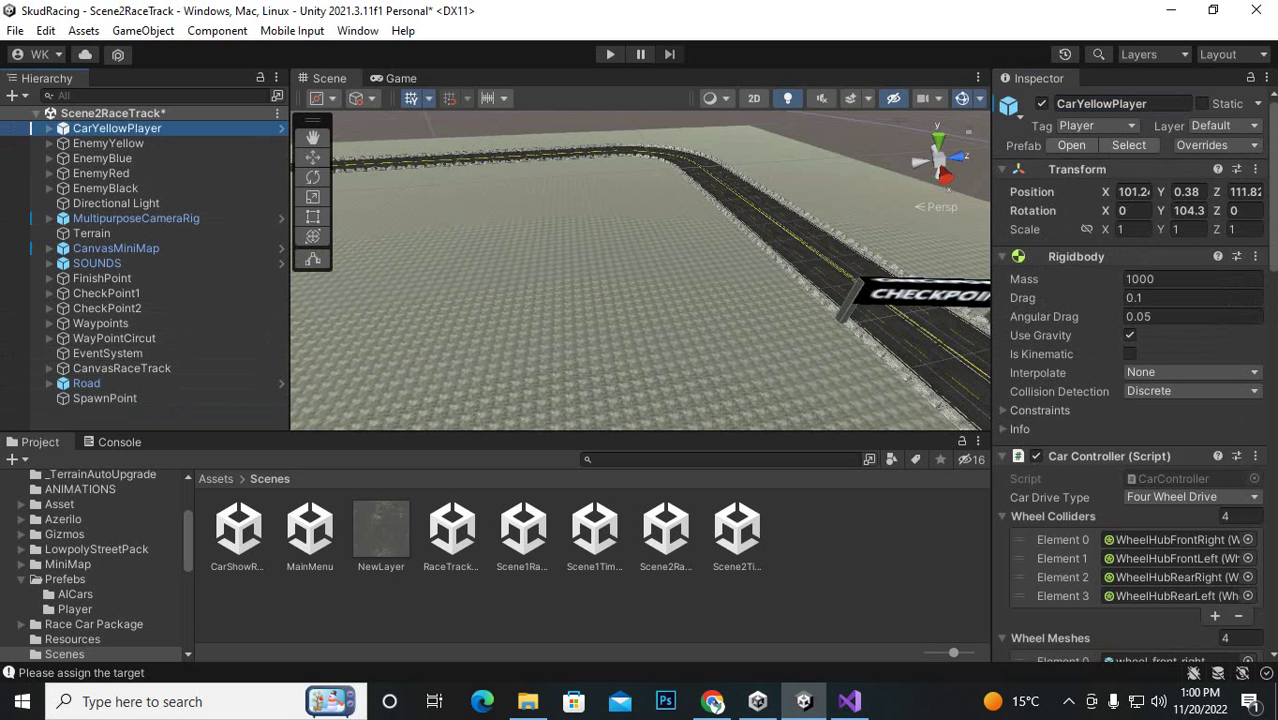
{"action": "left_click", "coordinate": [1255, 169]}
{"action": "mouse_move", "coordinate": [1175, 322]}
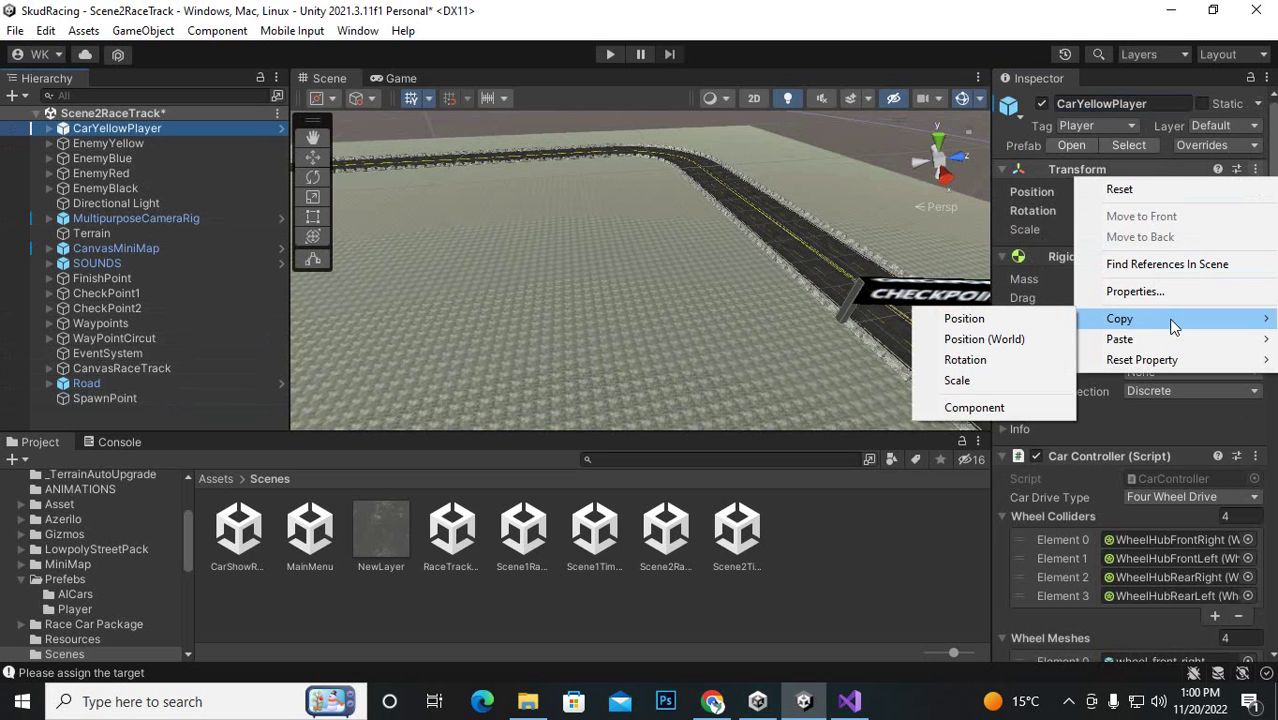
{"action": "left_click", "coordinate": [935, 408]}
- Paste the car's transform values onto SpawnPoint and make SpawnPoint its own Spawn Point
{"action": "left_click", "coordinate": [150, 398]}
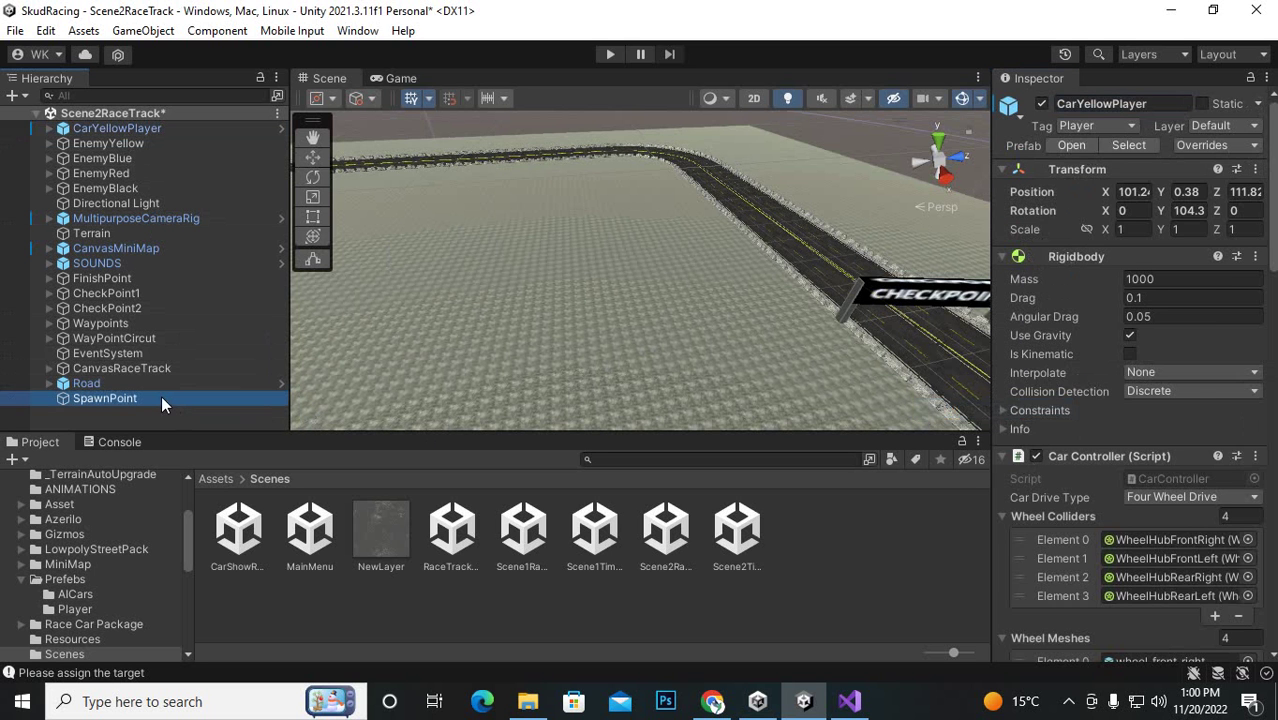
{"action": "left_click", "coordinate": [1267, 152]}
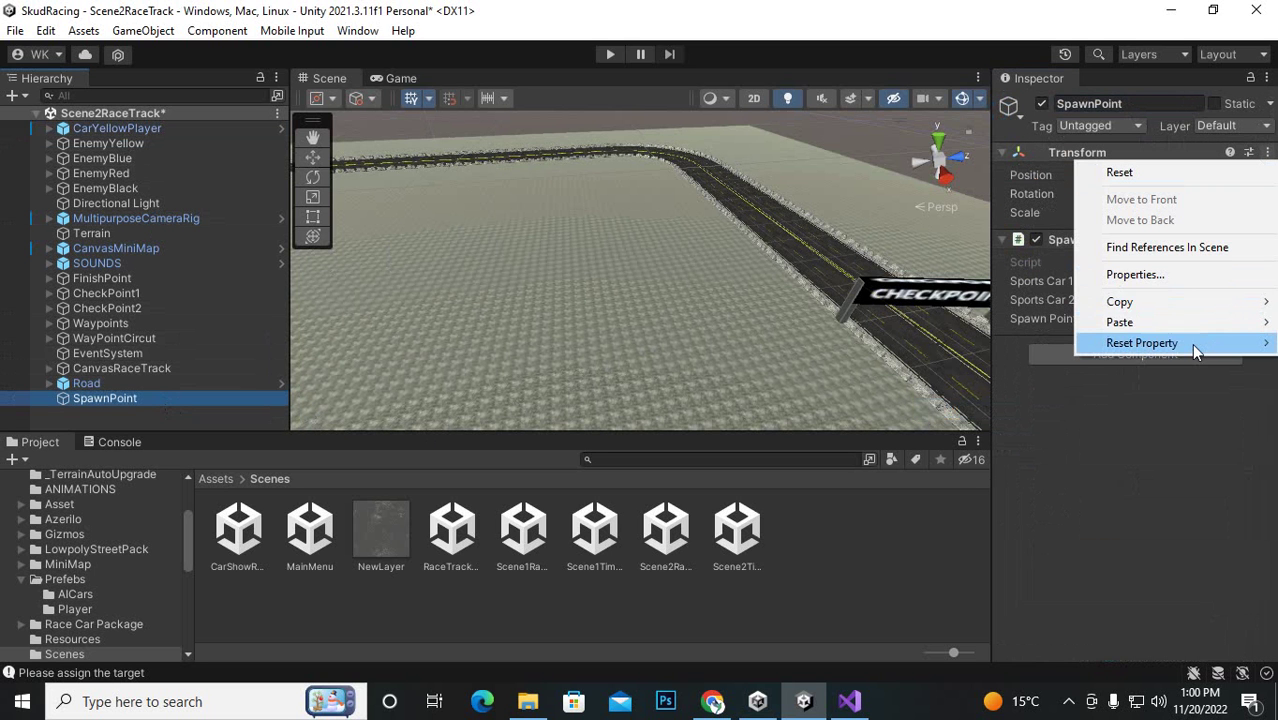
{"action": "mouse_move", "coordinate": [1188, 321]}
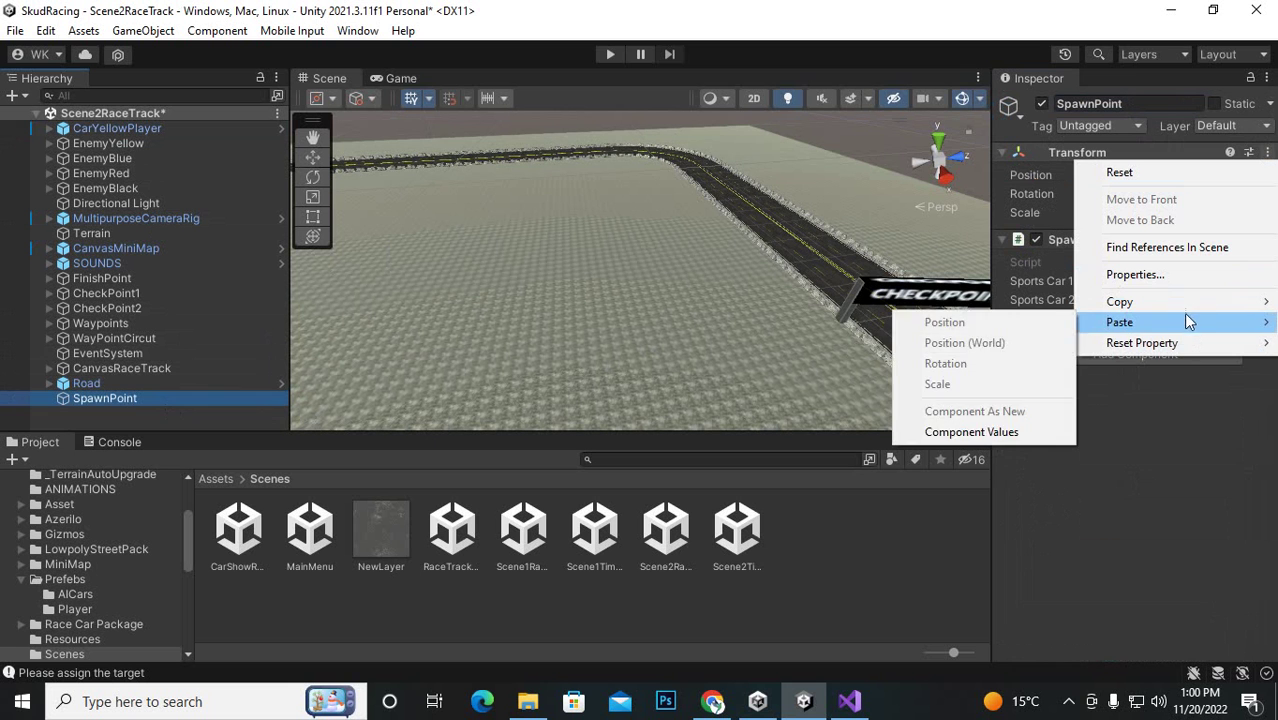
{"action": "left_click", "coordinate": [972, 432]}
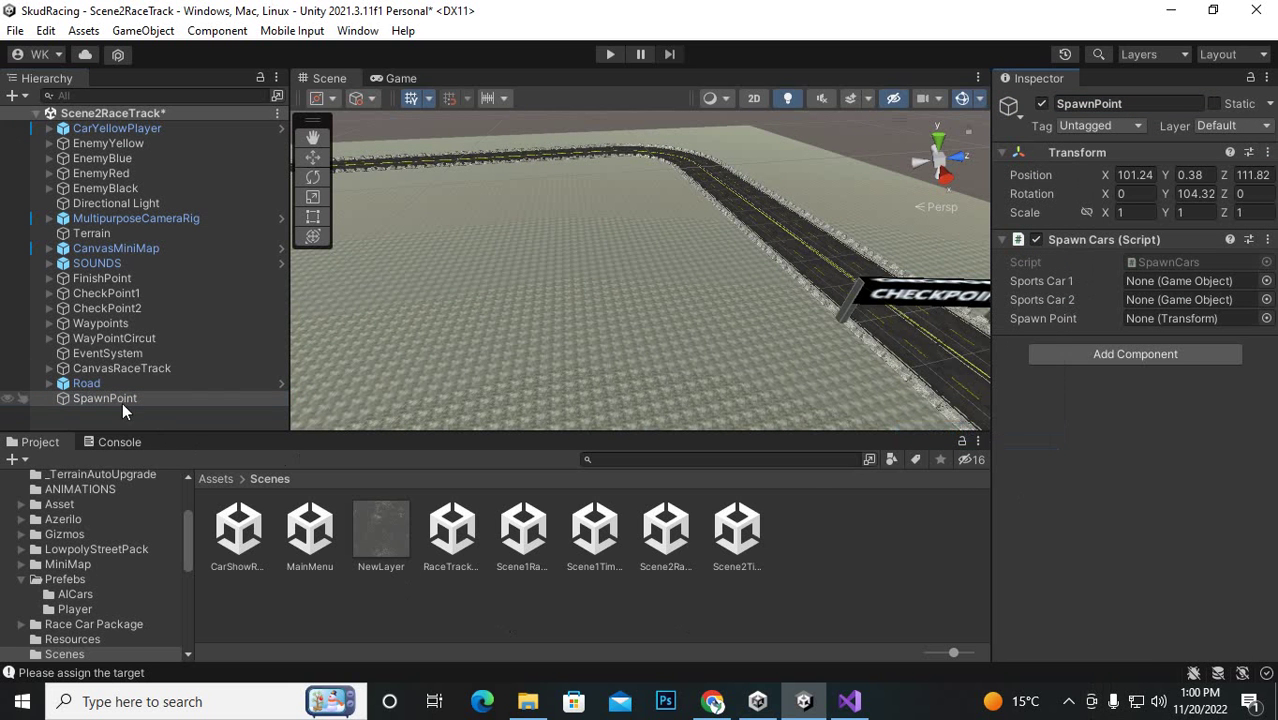
{"action": "left_click_drag", "start_coordinate": [484, 364], "coordinate": [1205, 320]}
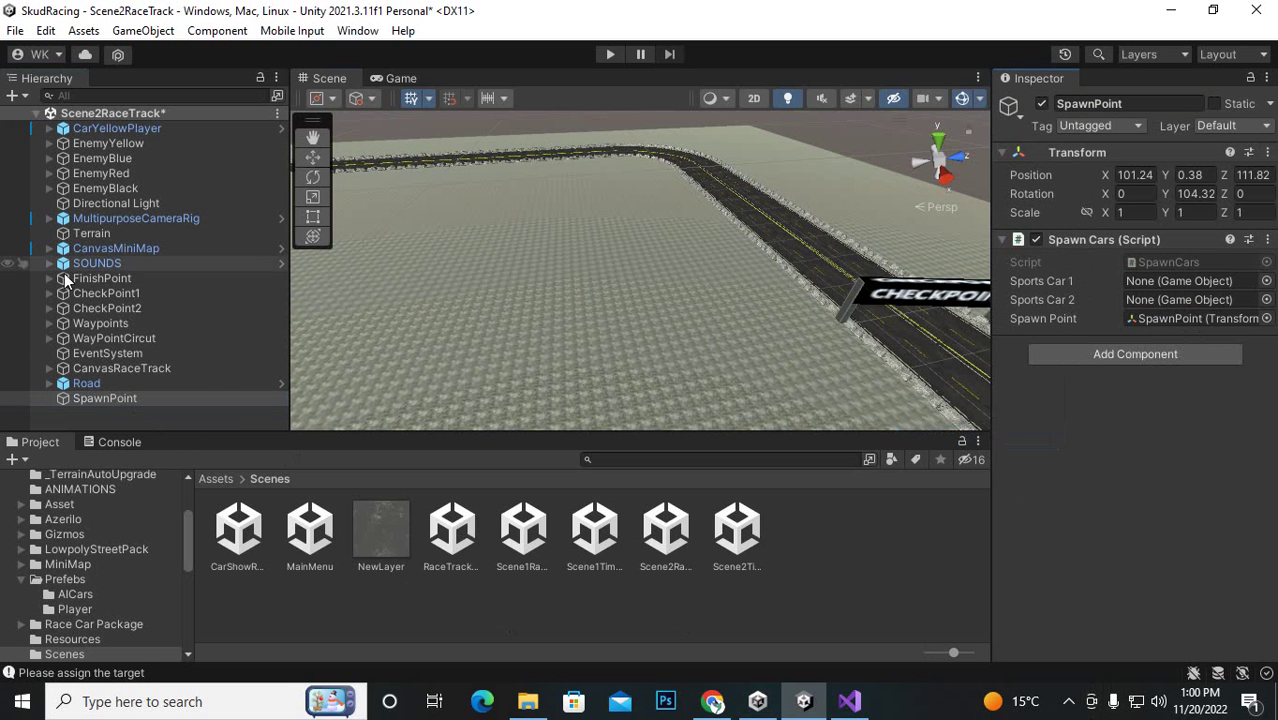
{"action": "left_click", "coordinate": [172, 128]}
- Delete CarYellowPlayer and MultipurposeCameraRig from Scene2RaceTrack
{"action": "key", "text": "Delete"}
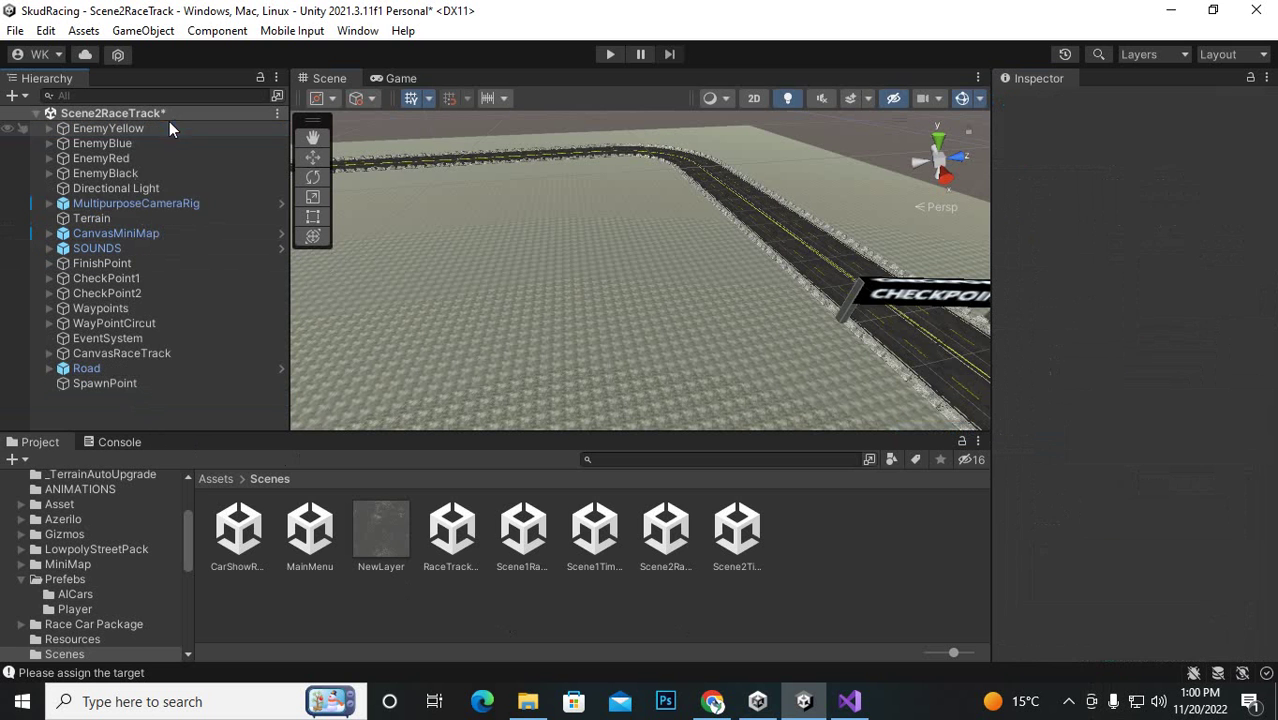
{"action": "key", "text": "Delete"}
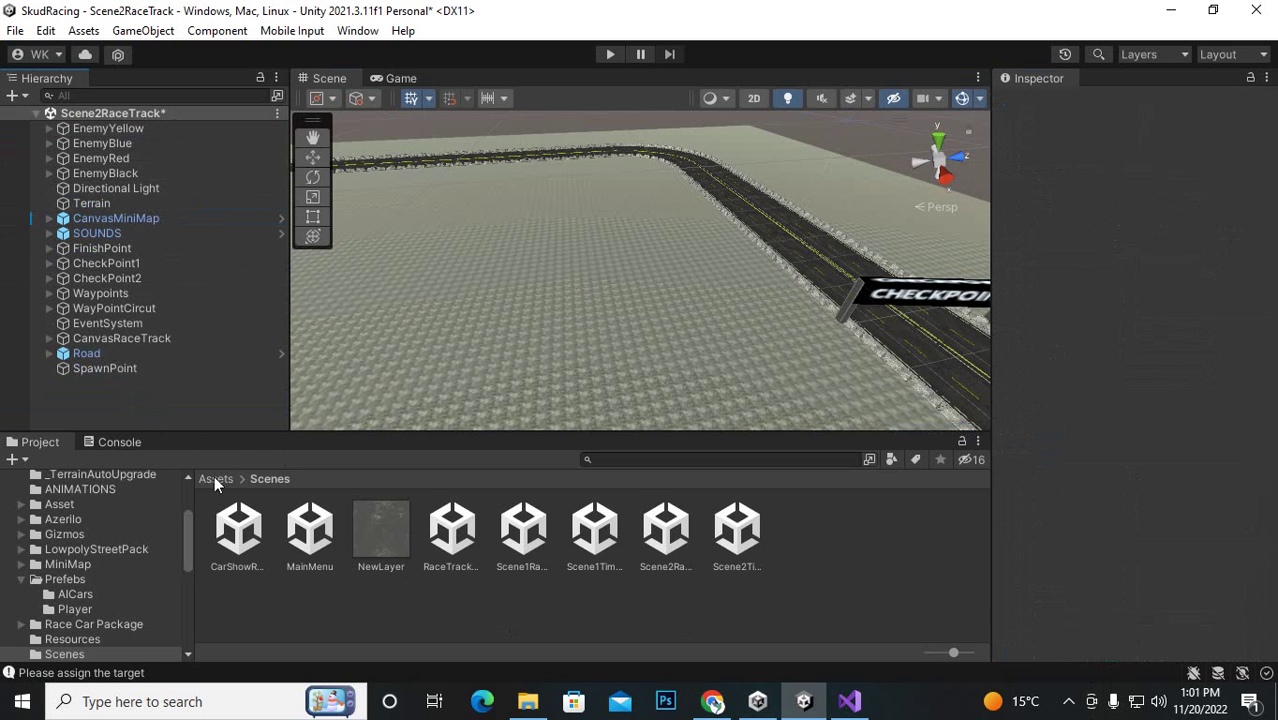
{"action": "left_click", "coordinate": [215, 479]}
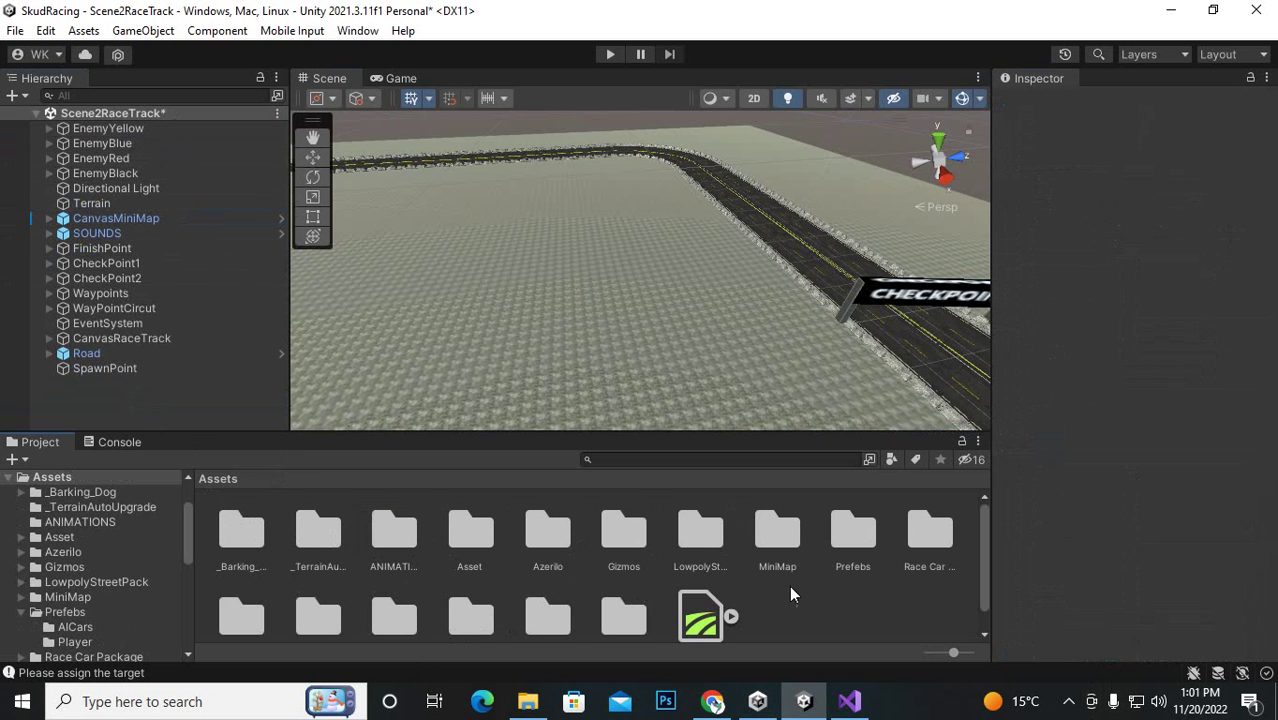
- Assign the Player1Car and Player2Car prefabs as SpawnPoint's Sports Car 1 and 2
{"action": "double_click", "coordinate": [853, 530]}
{"action": "double_click", "coordinate": [310, 536]}
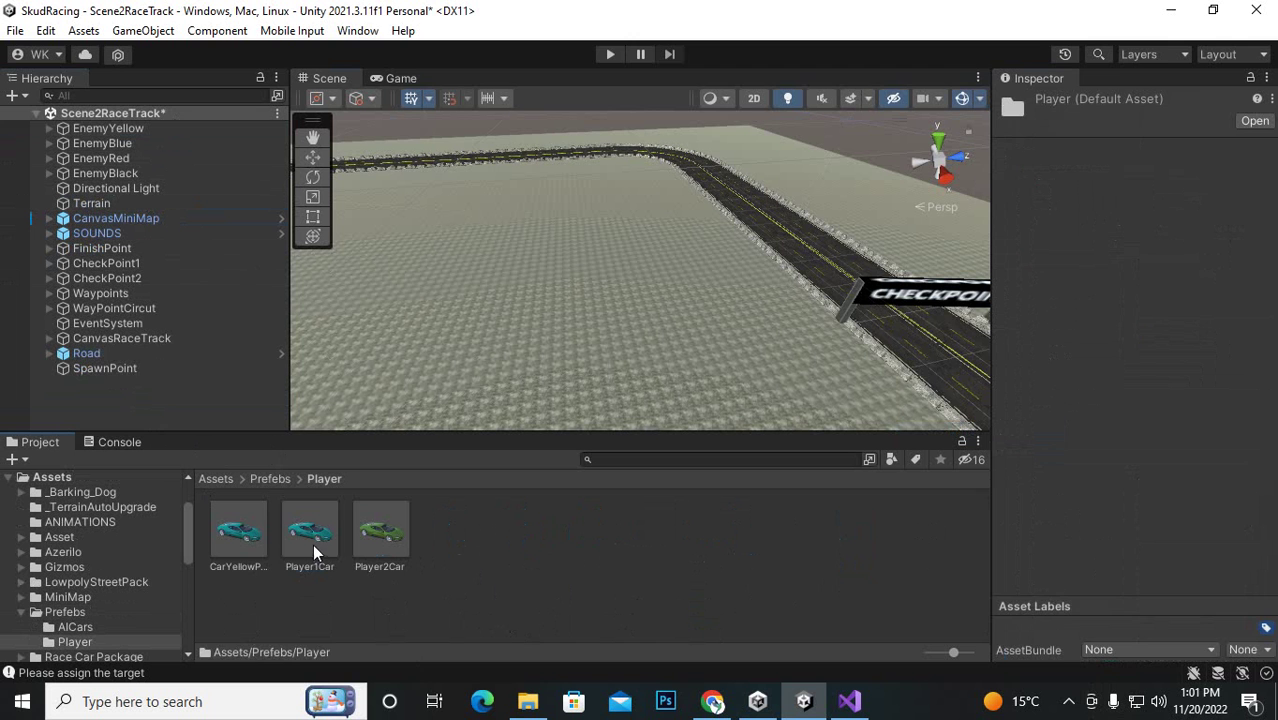
{"action": "left_click", "coordinate": [136, 370]}
{"action": "left_click_drag", "start_coordinate": [301, 549], "coordinate": [1143, 281]}
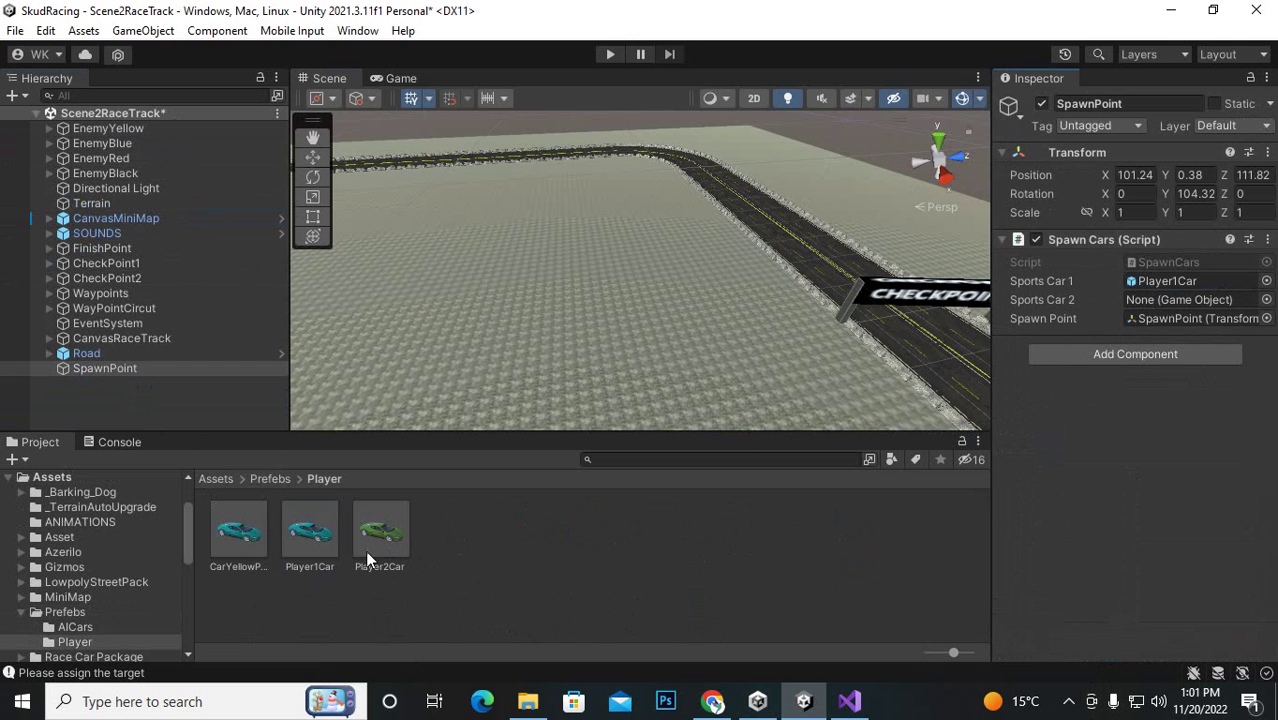
{"action": "left_click_drag", "start_coordinate": [365, 550], "coordinate": [1140, 300]}
{"action": "left_click", "coordinate": [218, 478]}
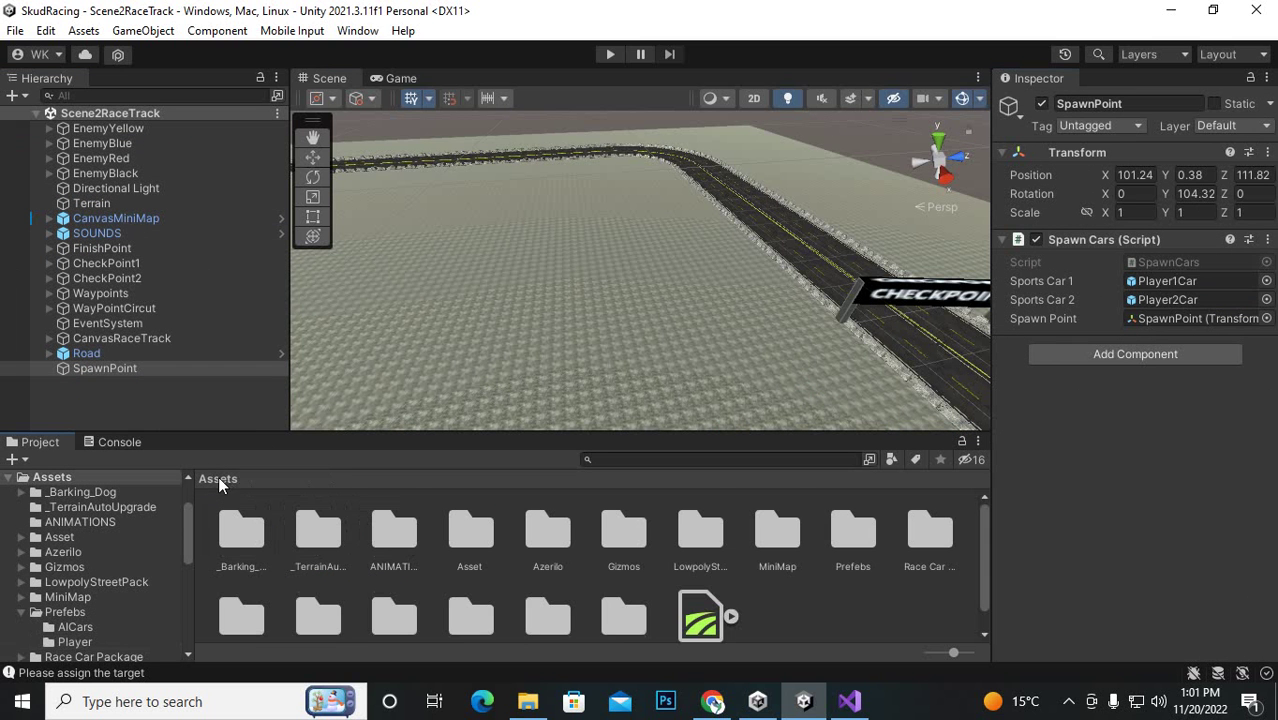
- Open Scene2TimeTrial from the Assets/Scenes folder
{"action": "scroll", "coordinate": [776, 579], "scroll_direction": "down", "scroll_amount": 1}
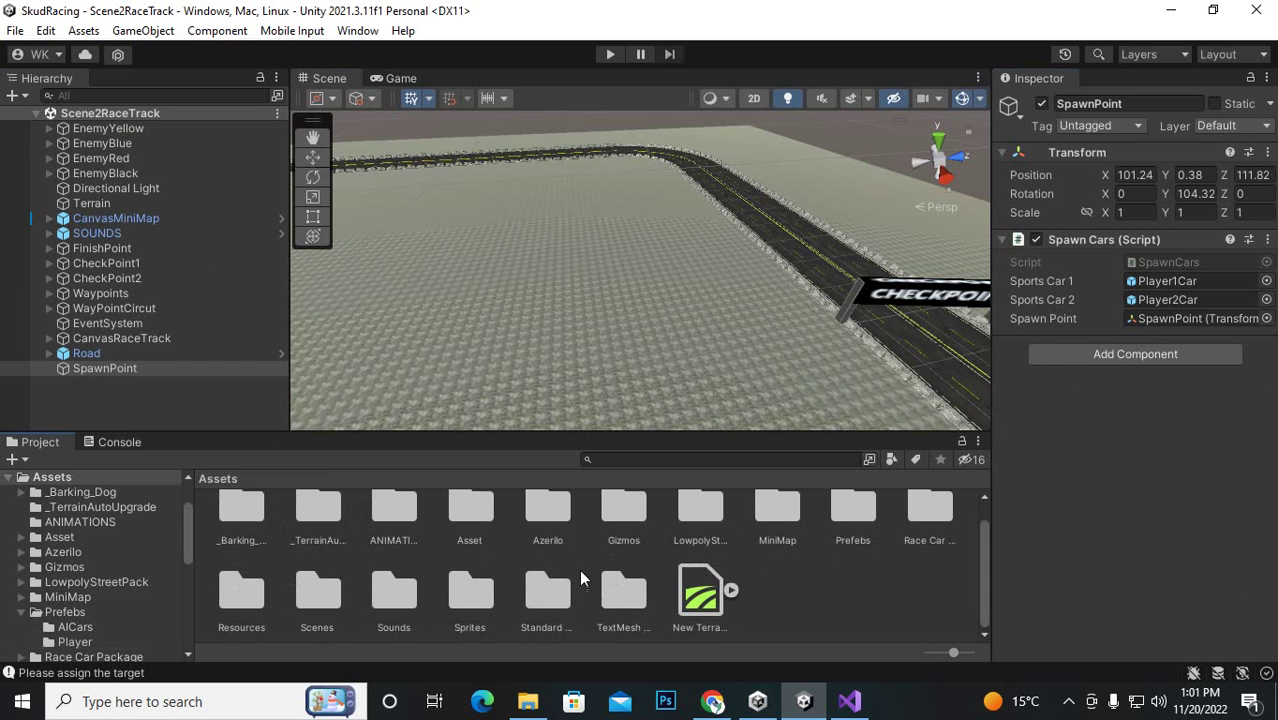
{"action": "double_click", "coordinate": [320, 601]}
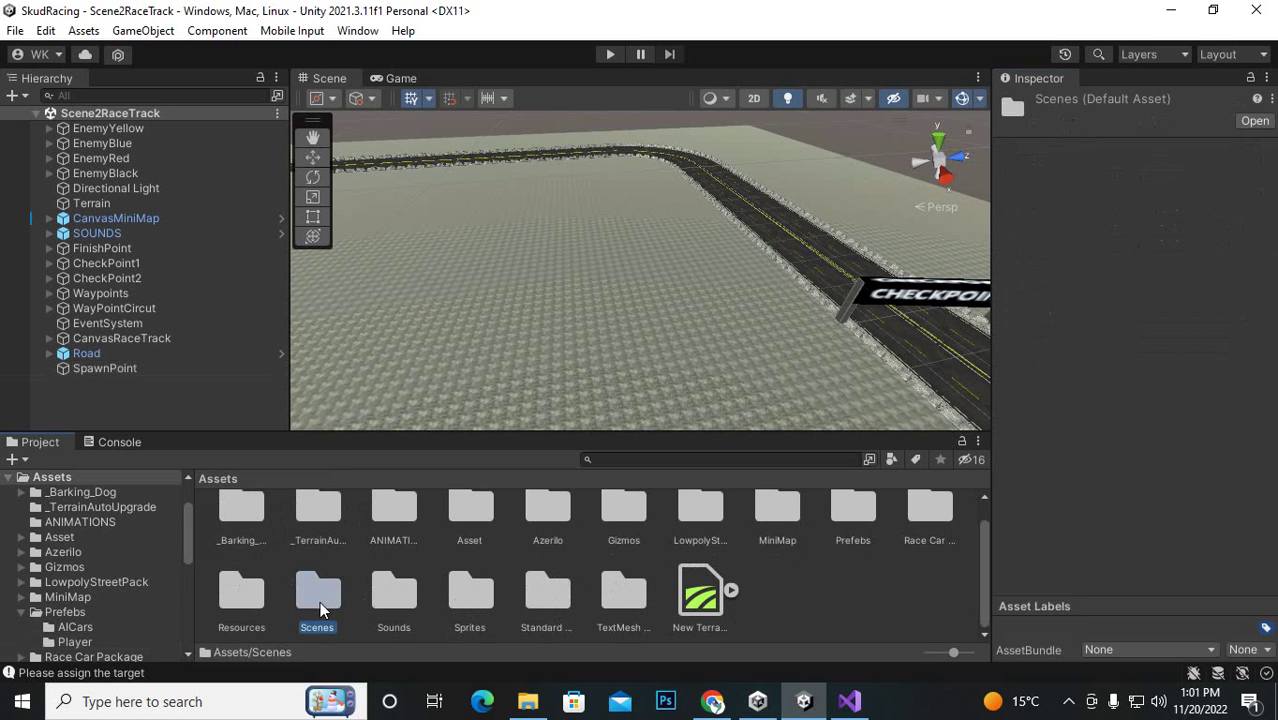
{"action": "left_click", "coordinate": [755, 535]}
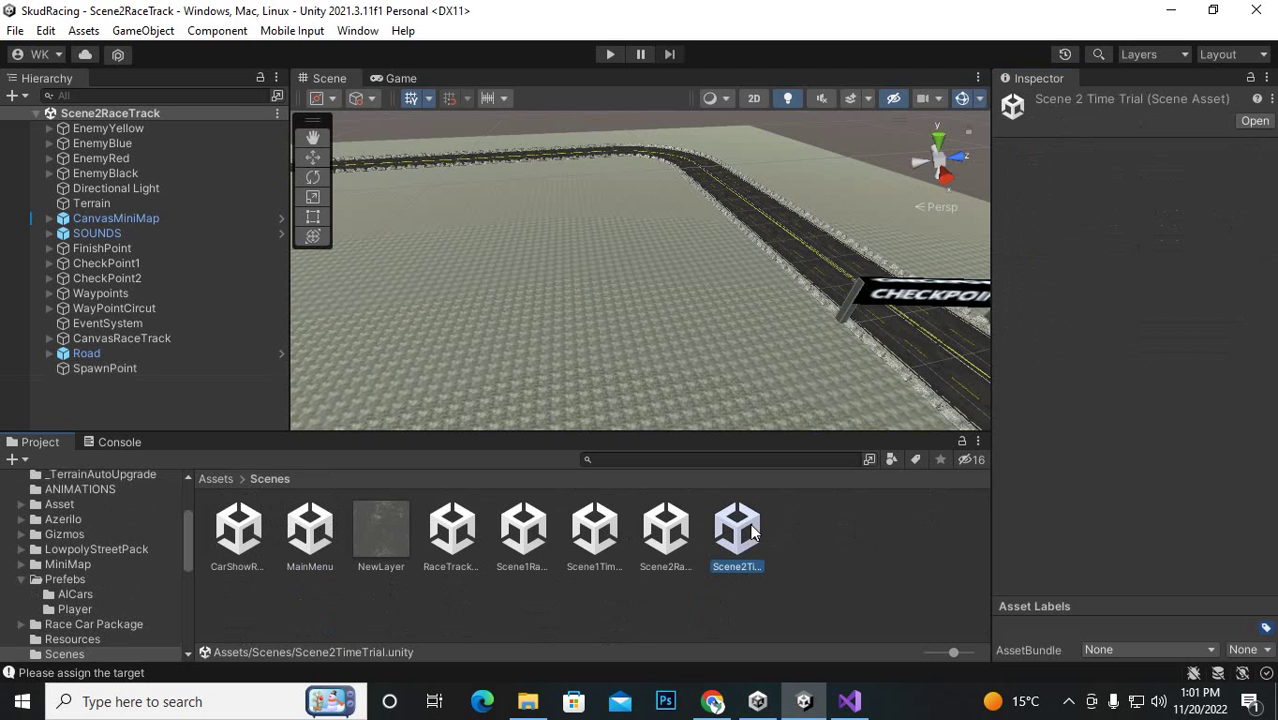
{"action": "double_click", "coordinate": [740, 530]}
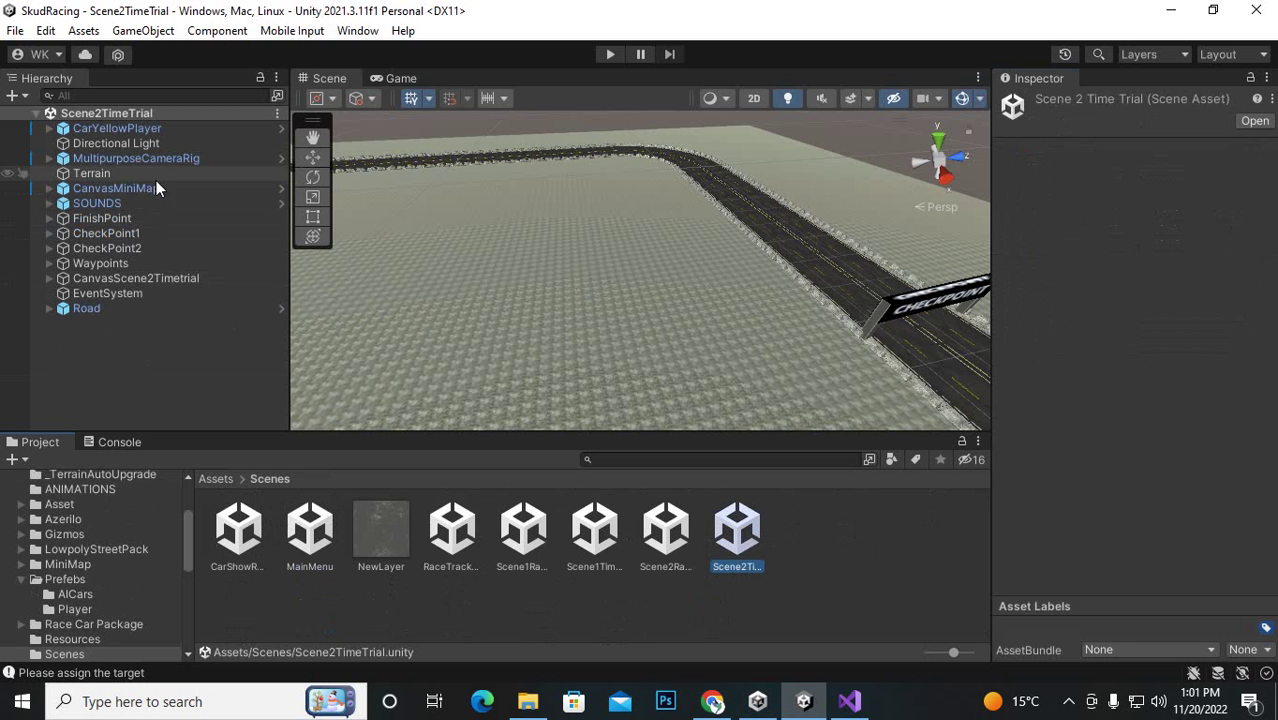
- Delete CarYellowPlayer and MultipurposeCameraRig from the time trial scene
{"action": "left_click", "coordinate": [157, 127]}
{"action": "key", "text": "Delete"}
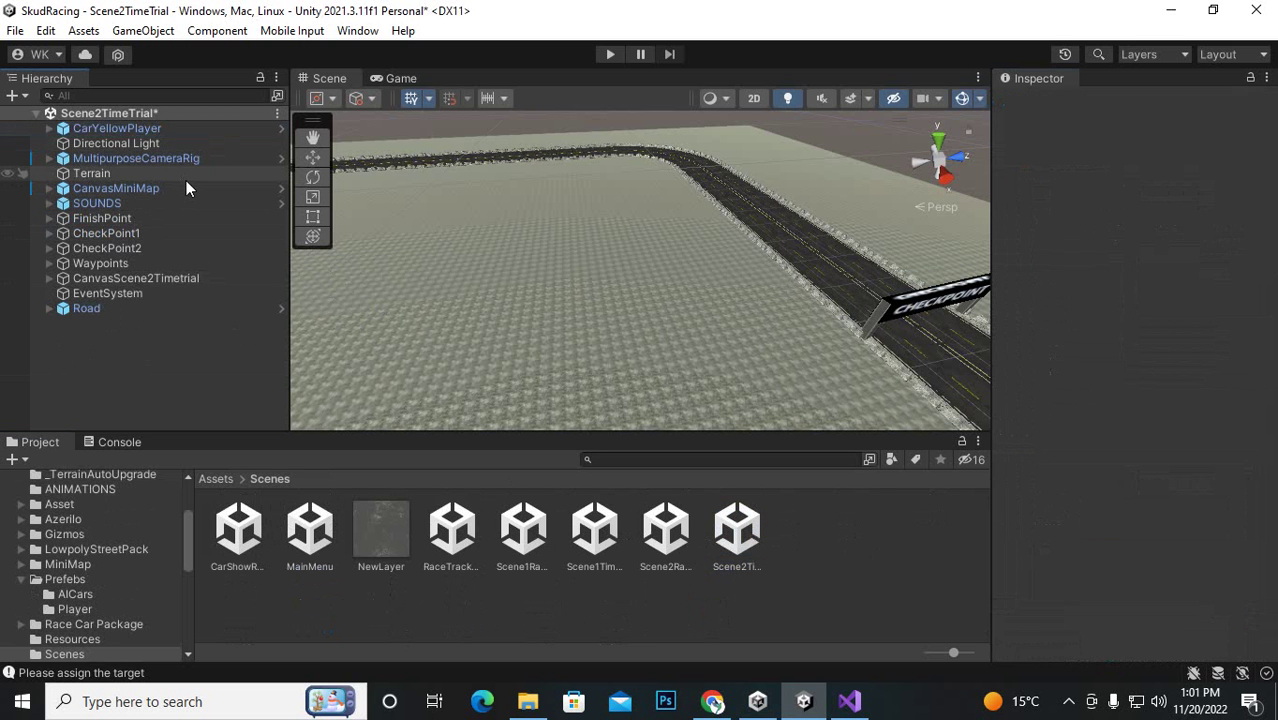
{"action": "left_click", "coordinate": [165, 144]}
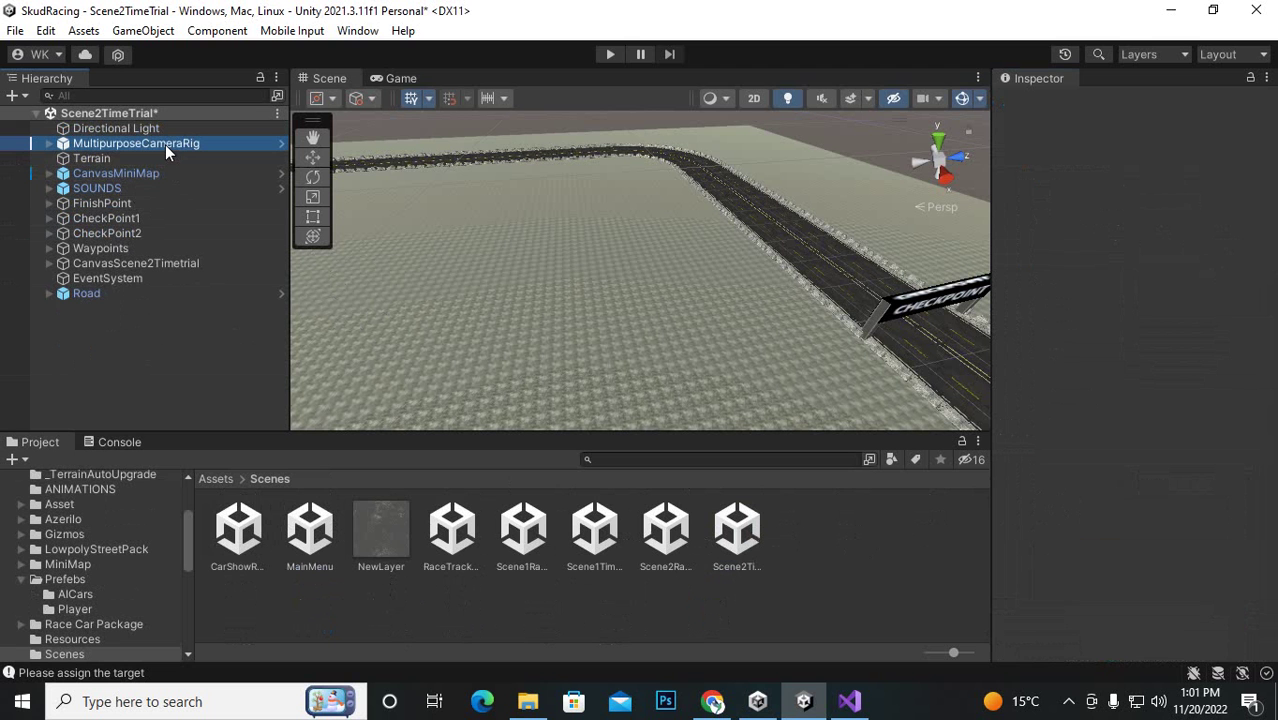
{"action": "key", "text": "Delete"}
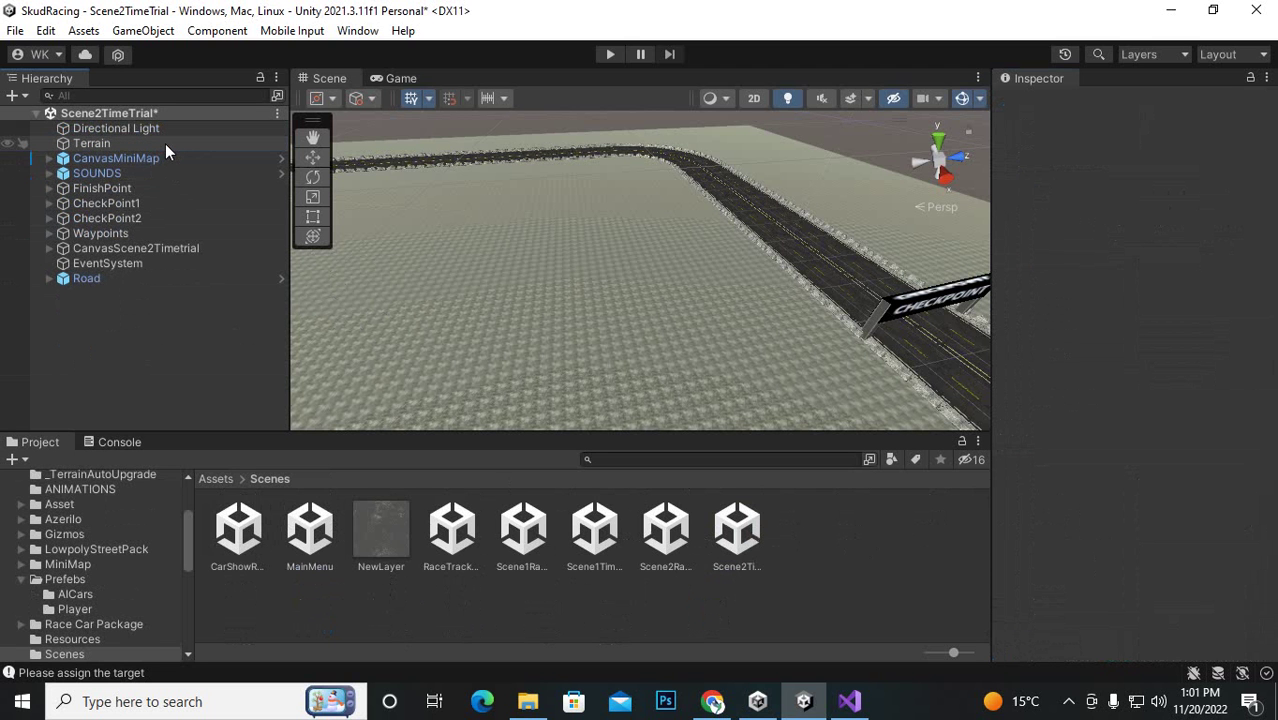